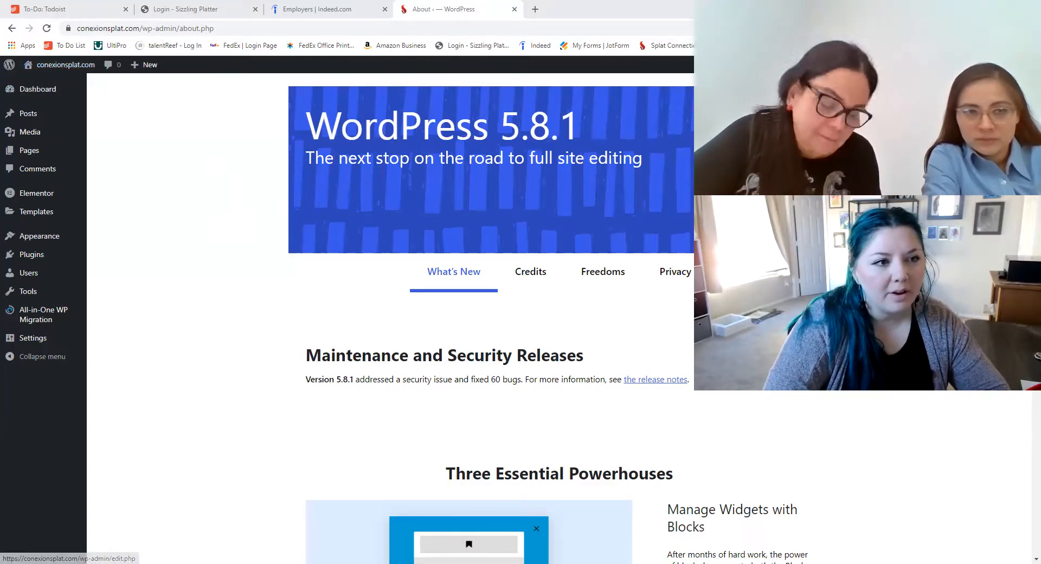
View the published Landing Page MX from the Pages list, reviewing its header, welcome message and newsletter articles, and return to the list
mouse_move(19, 155)
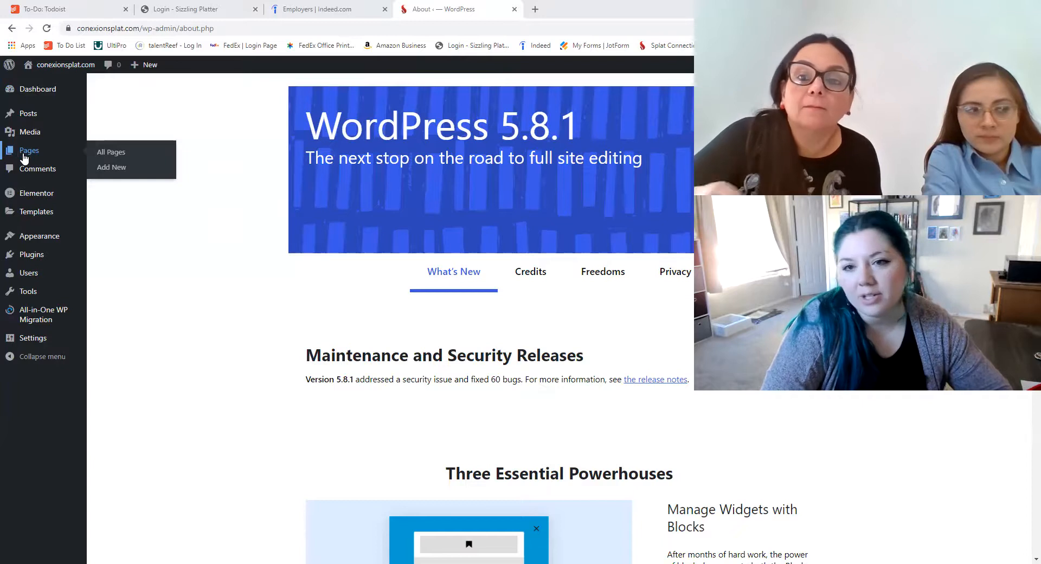
click(24, 156)
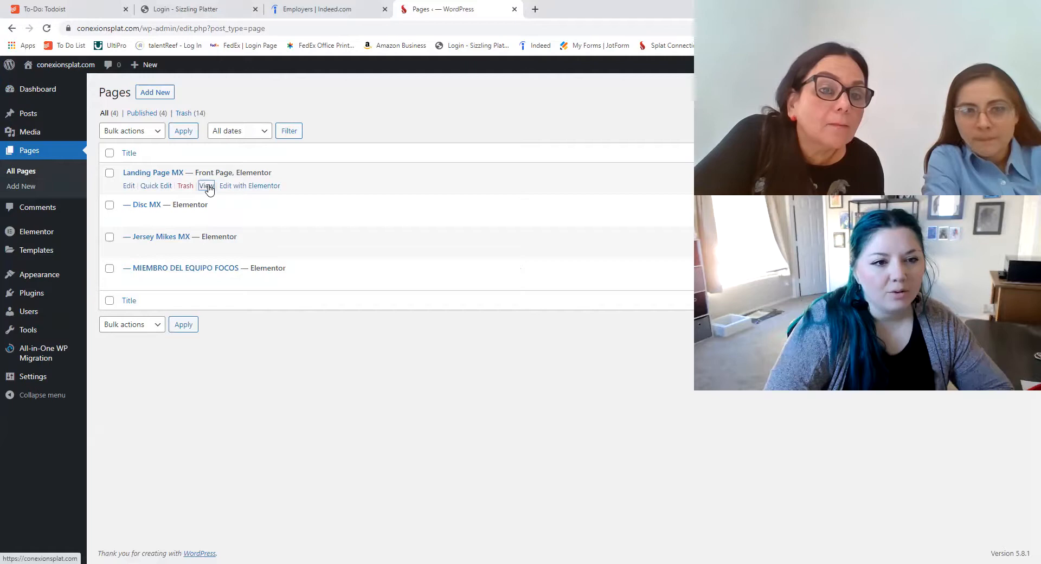
click(207, 186)
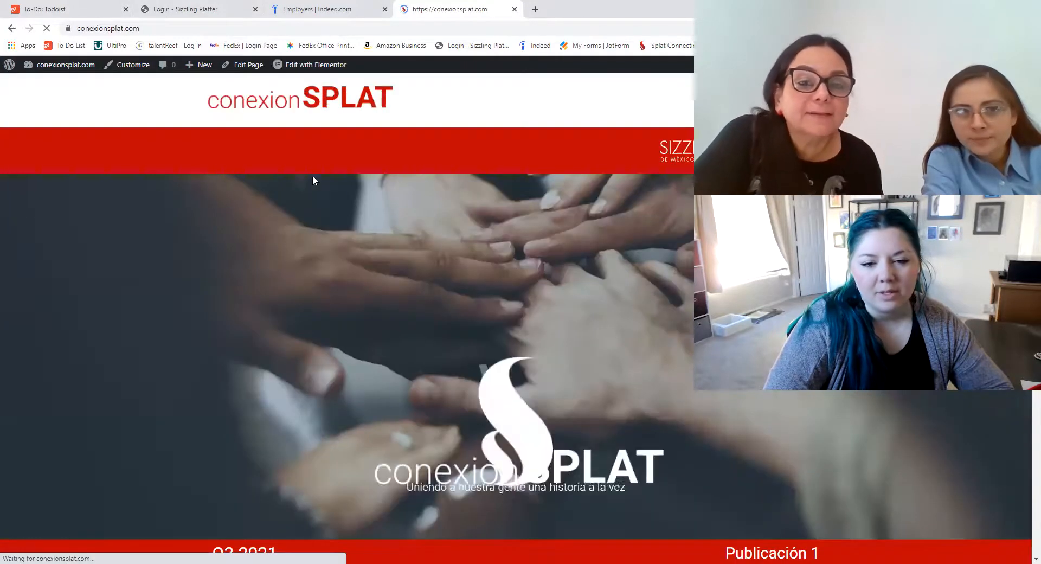
scroll(326, 182, down, 10)
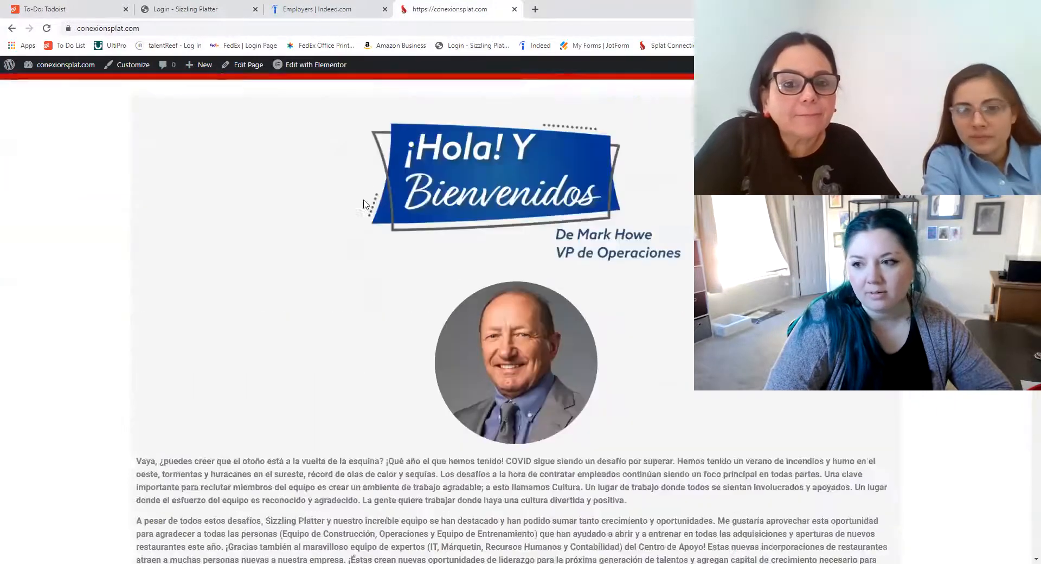
scroll(364, 203, up, 10)
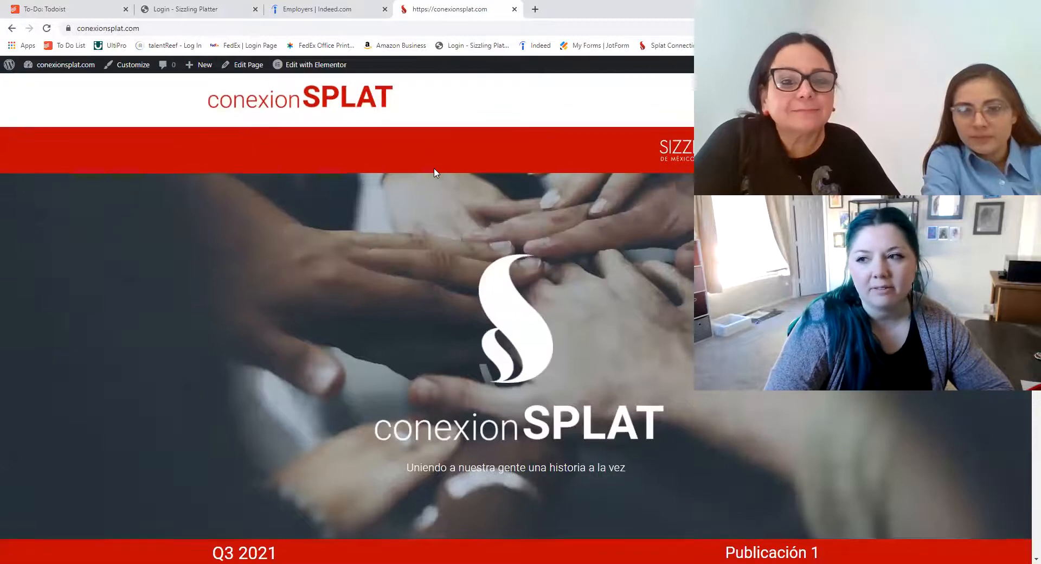
scroll(432, 169, down, 15)
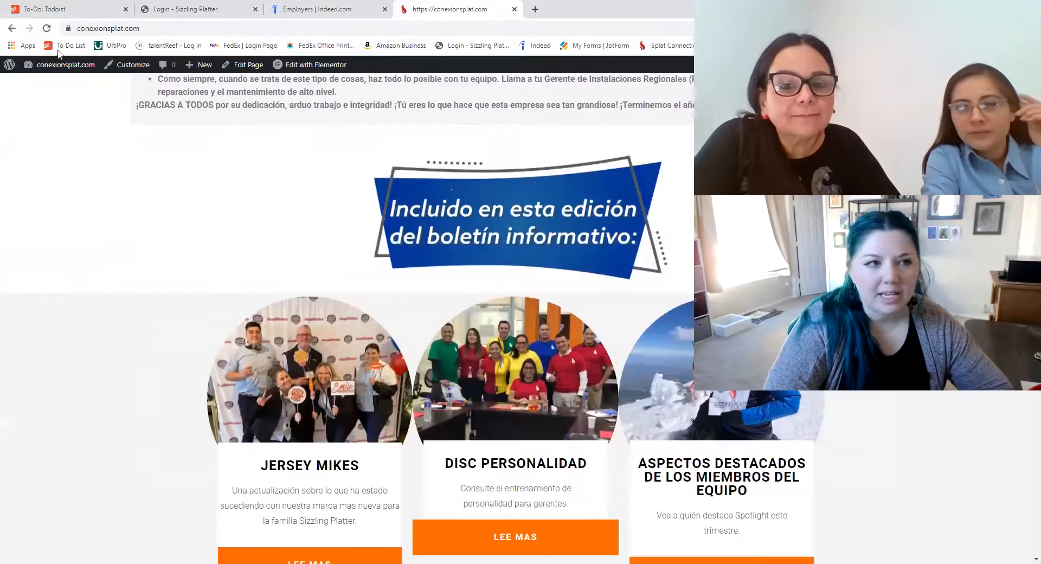
scroll(164, 93, down, 3)
click(10, 28)
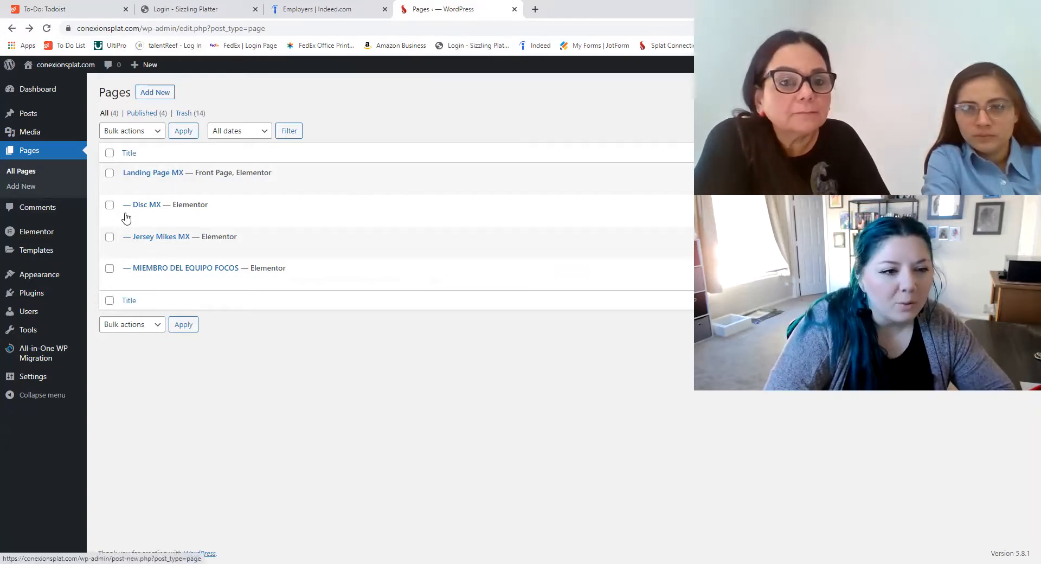
Examine the quick-edit title and status options of the Disc MX page, keeping its status as Published
click(149, 218)
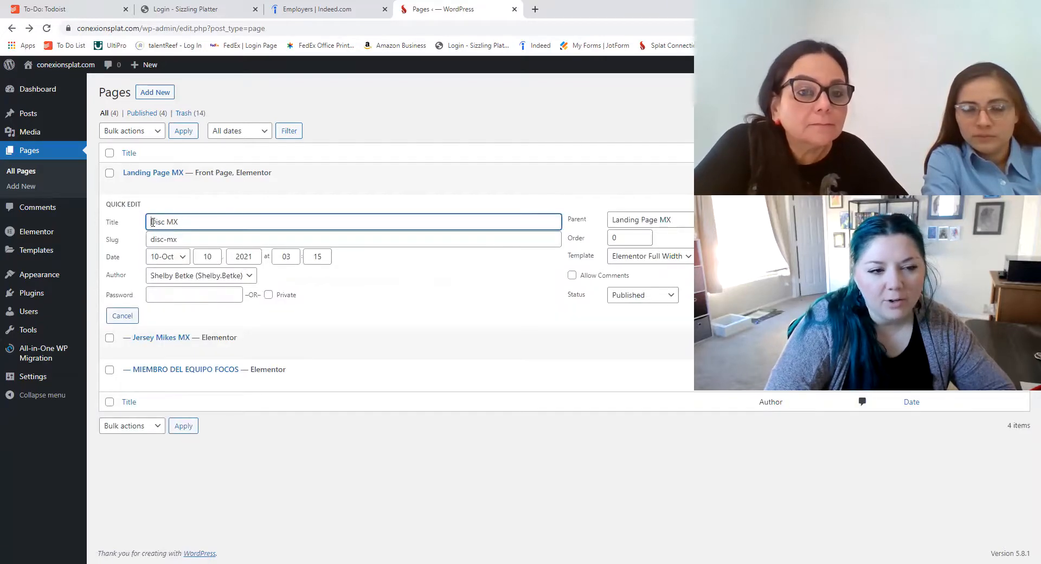
drag(151, 222, 178, 222)
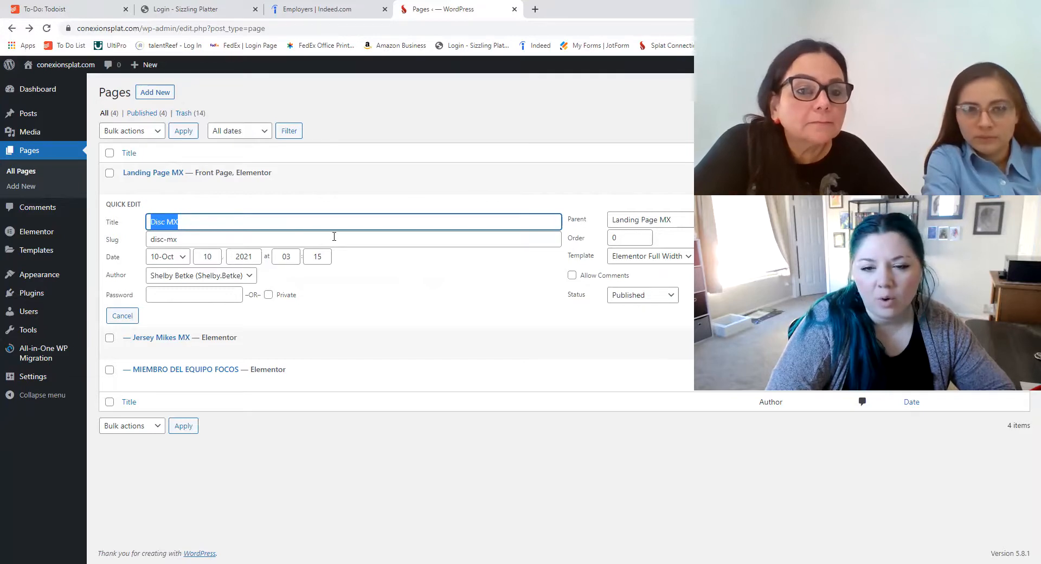
click(627, 299)
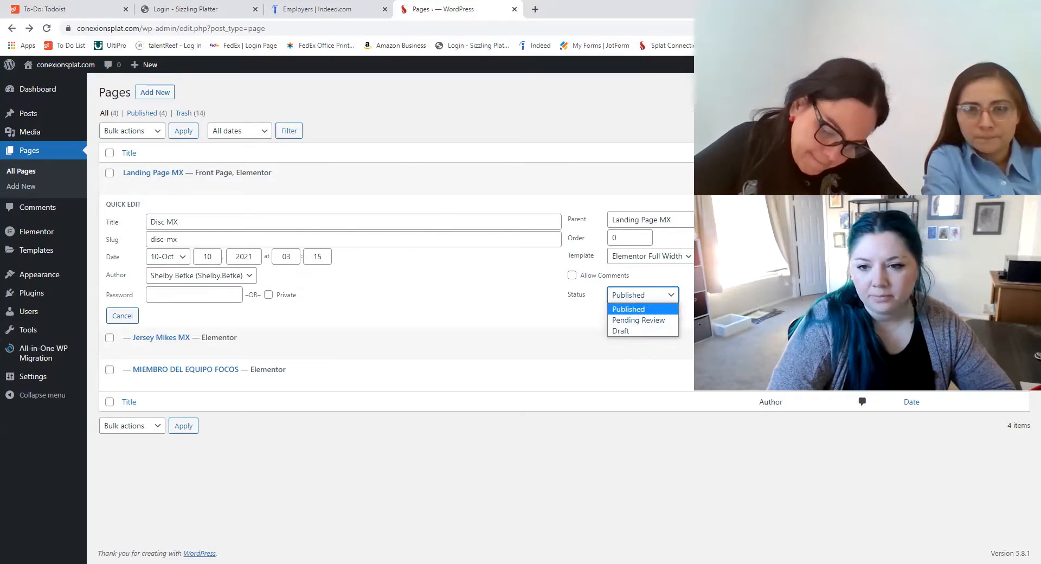
click(628, 309)
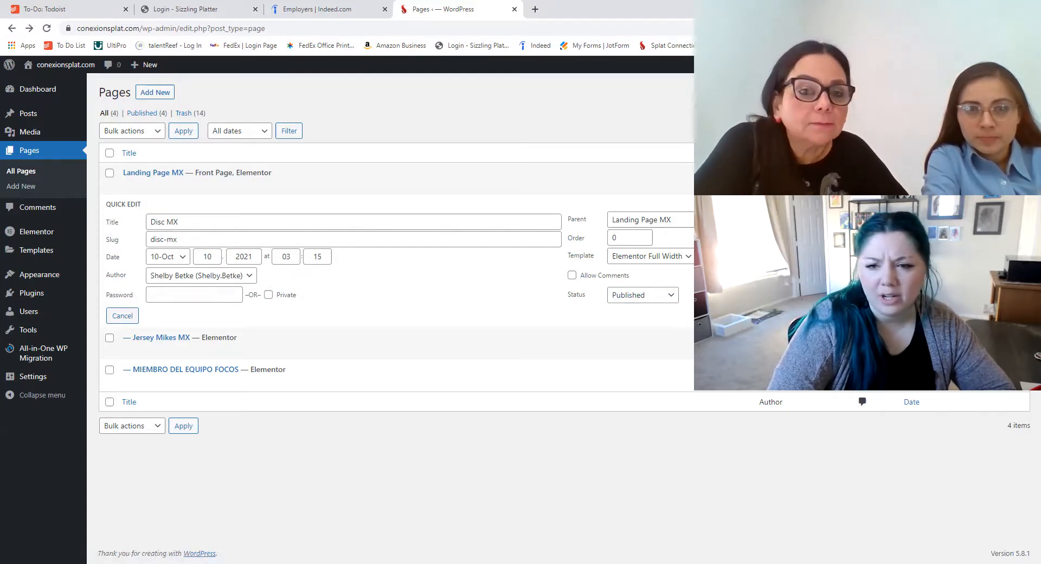
key(Return)
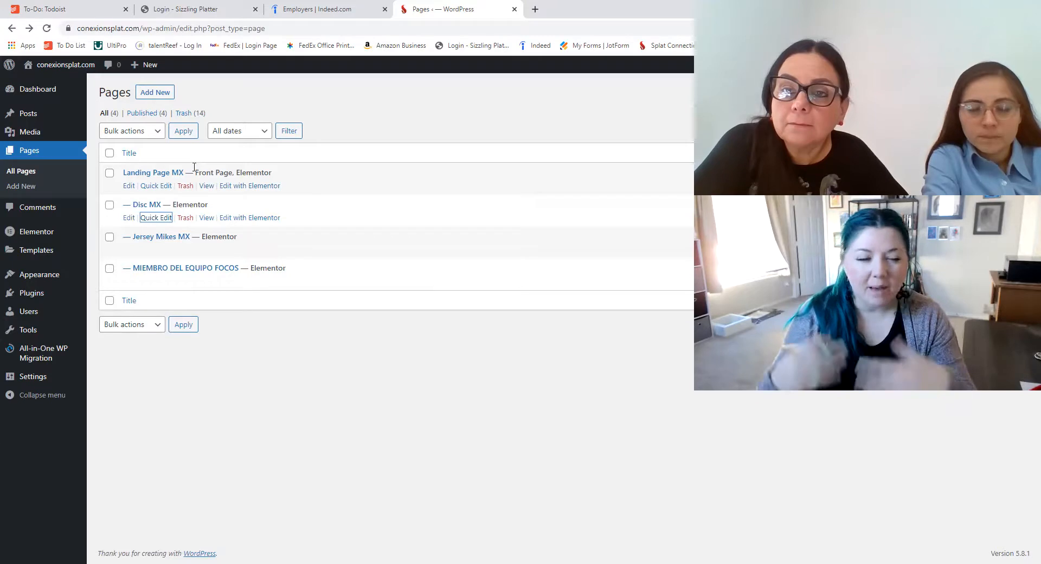
Rename the Disc MX page to "Quarter 3-Disc MX" with Quick Edit and save the change
click(150, 218)
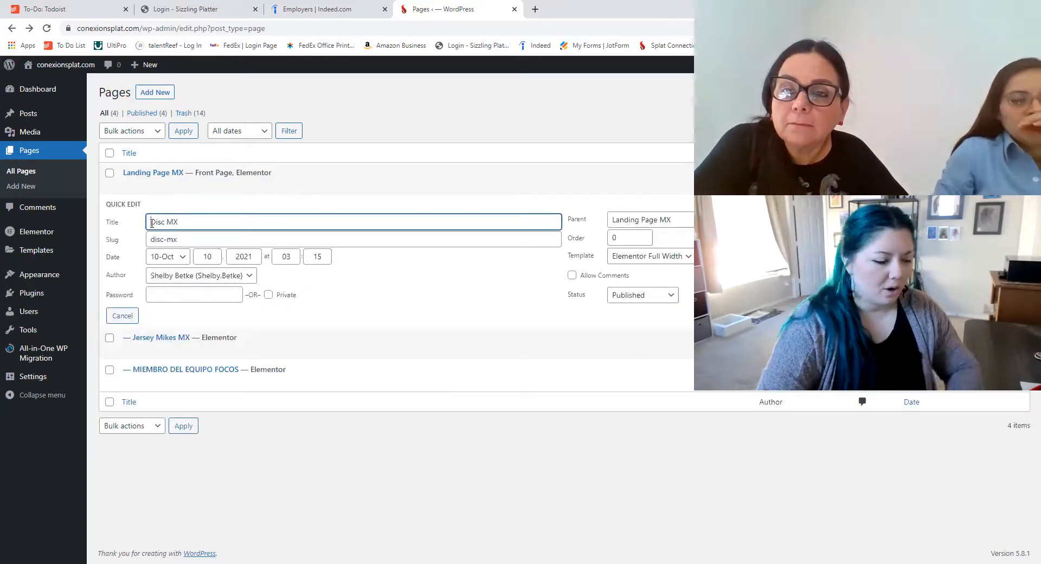
text(Quarter 3-)
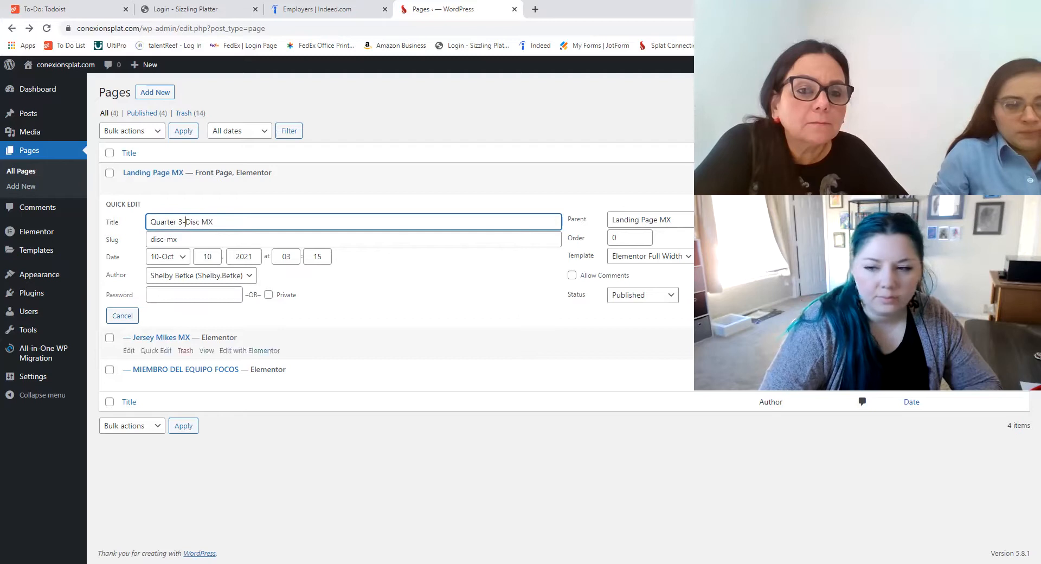
click(1006, 315)
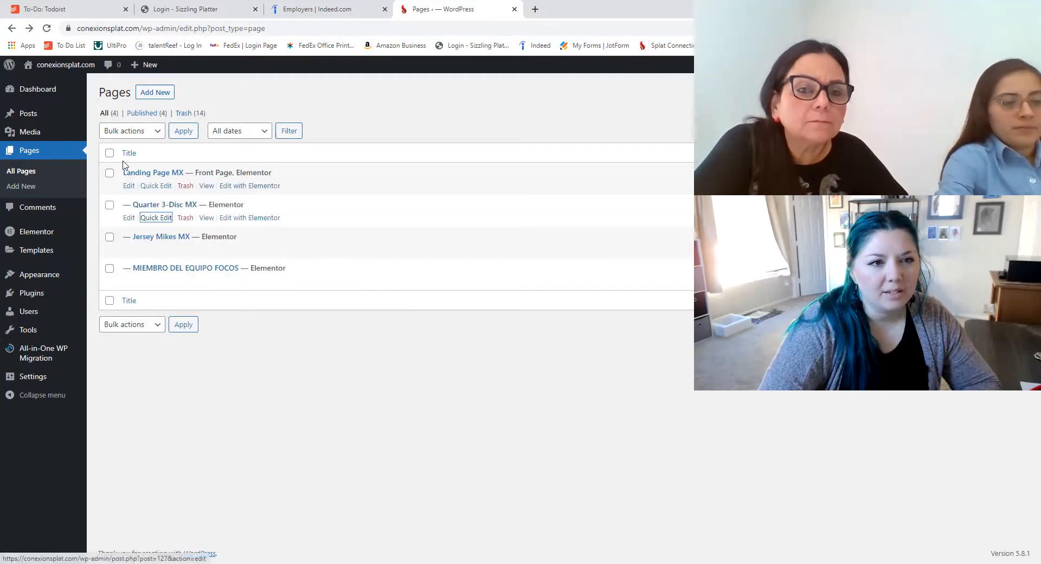
click(238, 131)
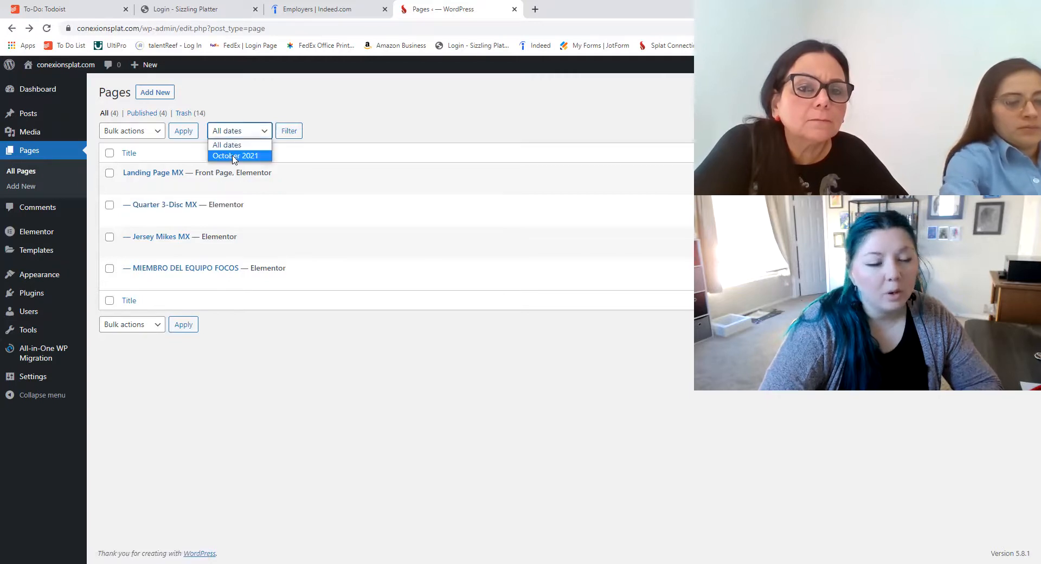
click(243, 112)
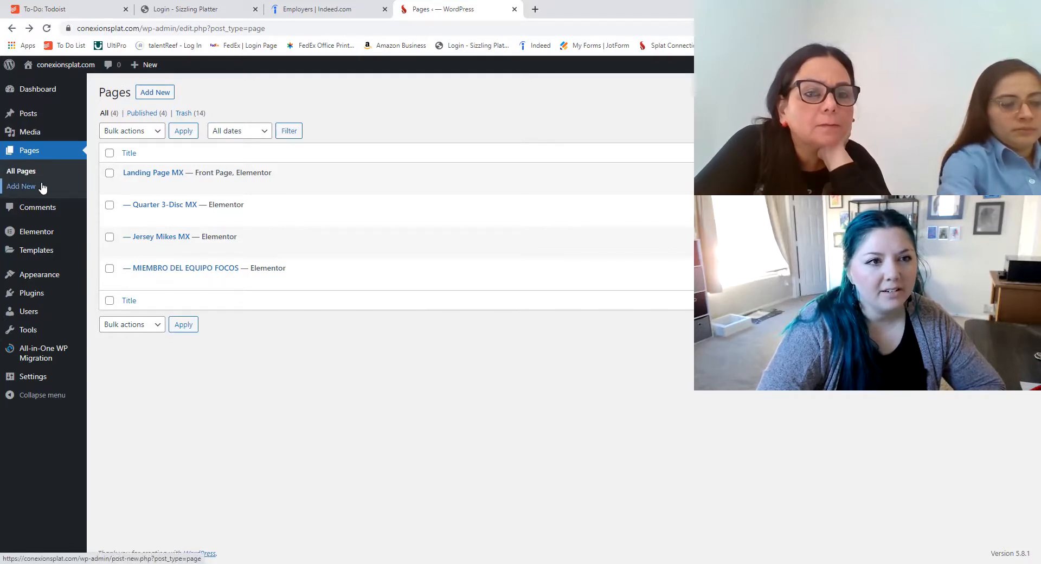
Add a new page, launch it in Elementor and open its Single Page template for editing
mouse_move(143, 67)
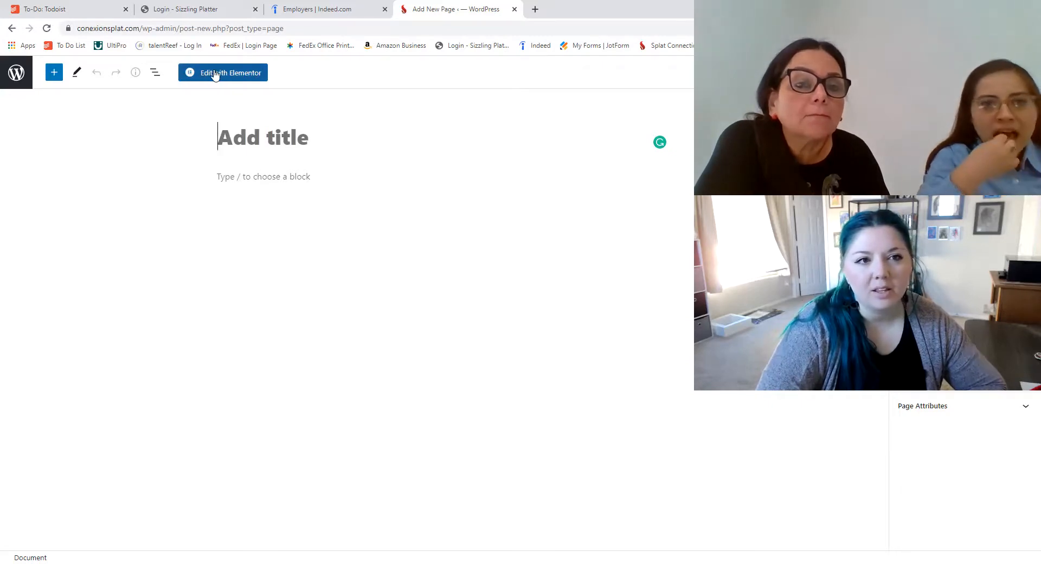
click(228, 79)
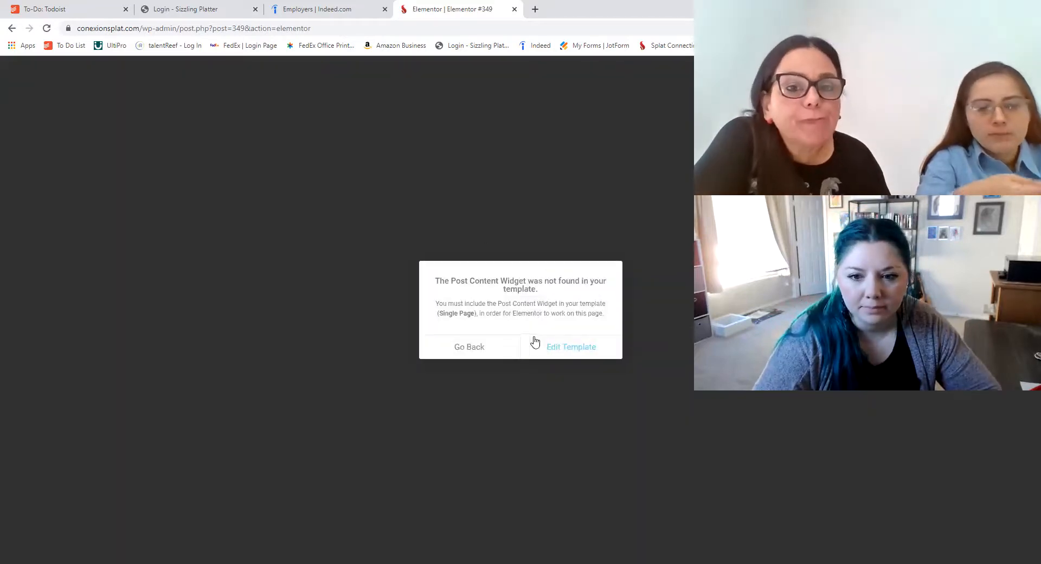
click(527, 342)
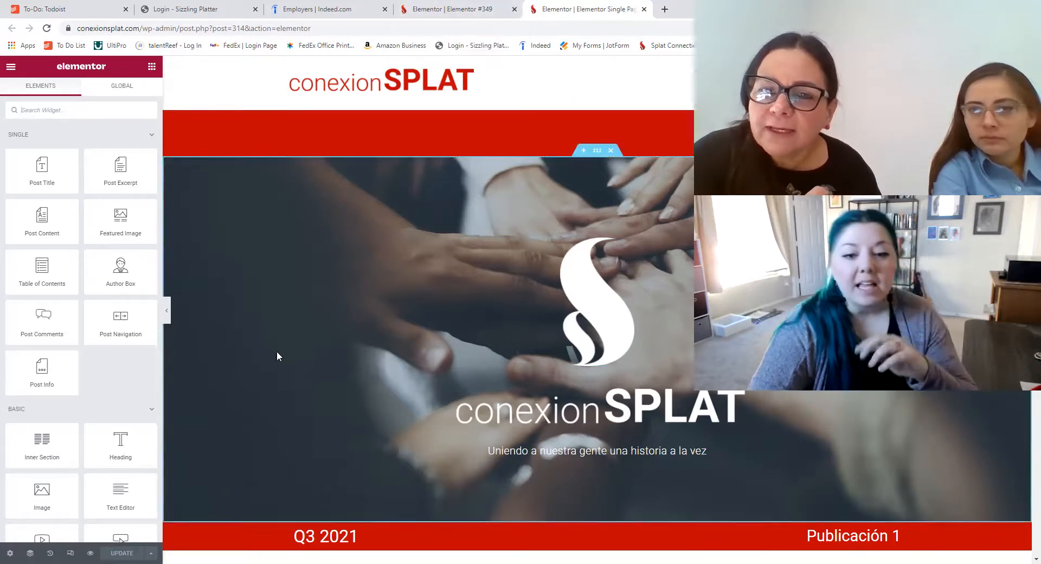
Look over the welcome section of the Single Page template and return to the new page's WordPress editor
scroll(321, 352, down, 1)
scroll(314, 328, down, 10)
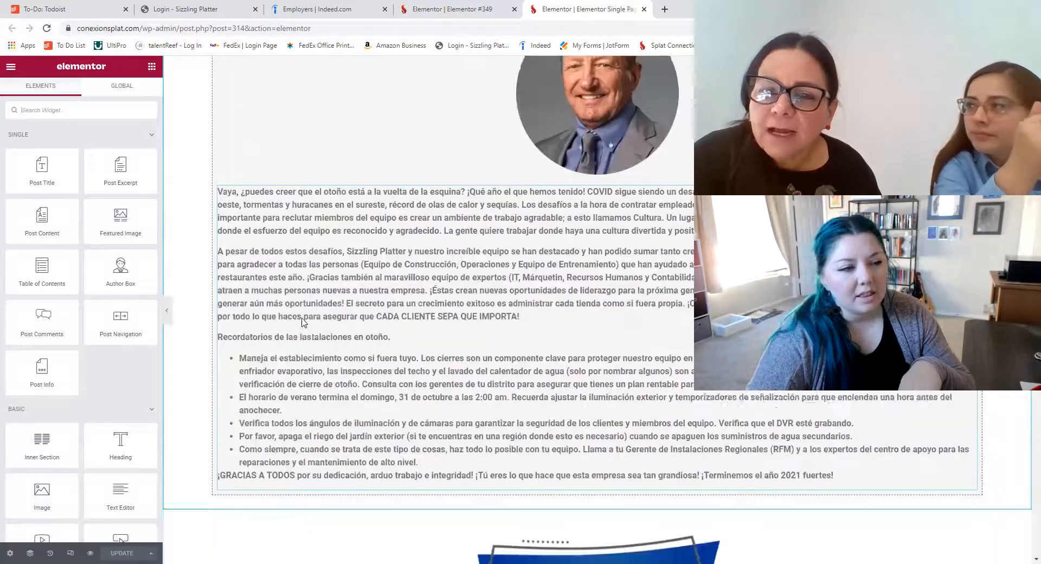
scroll(304, 320, up, 5)
scroll(303, 320, up, 3)
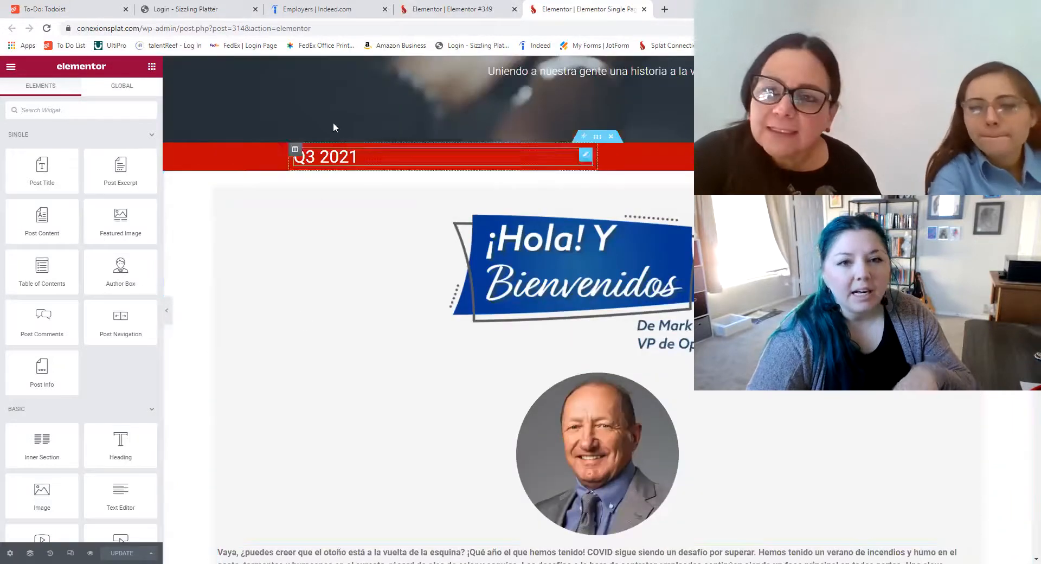
click(415, 10)
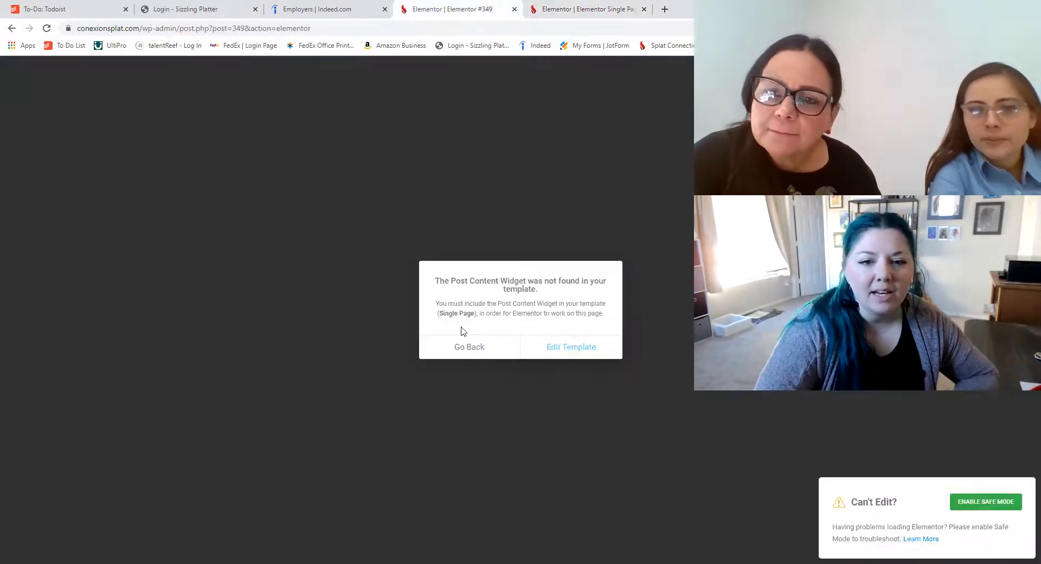
click(470, 347)
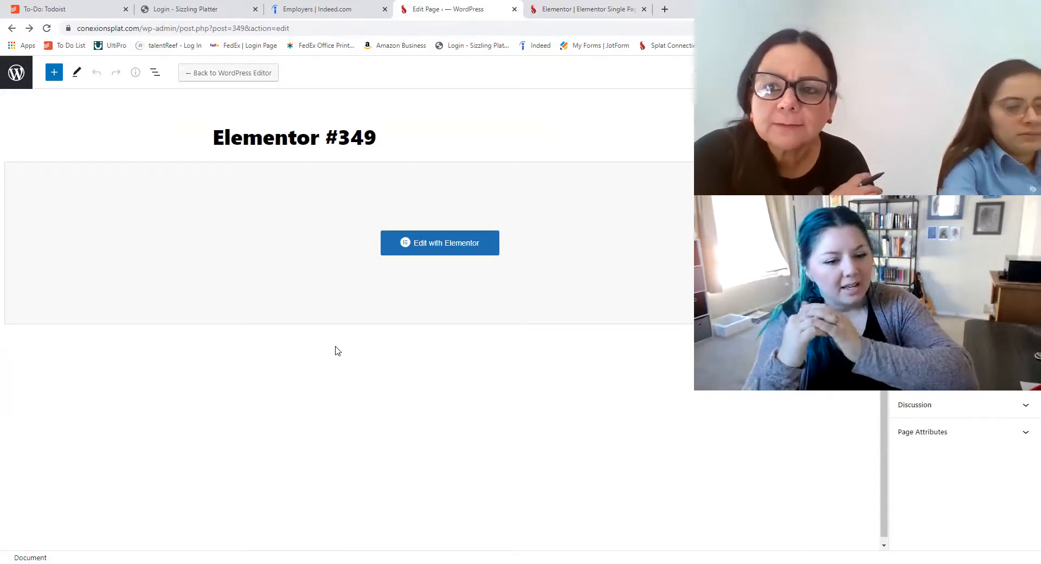
Switch back to the Single Page template and open the settings of the "¡Hola! Y Bienvenidos" image
click(624, 9)
scroll(550, 291, up, 1)
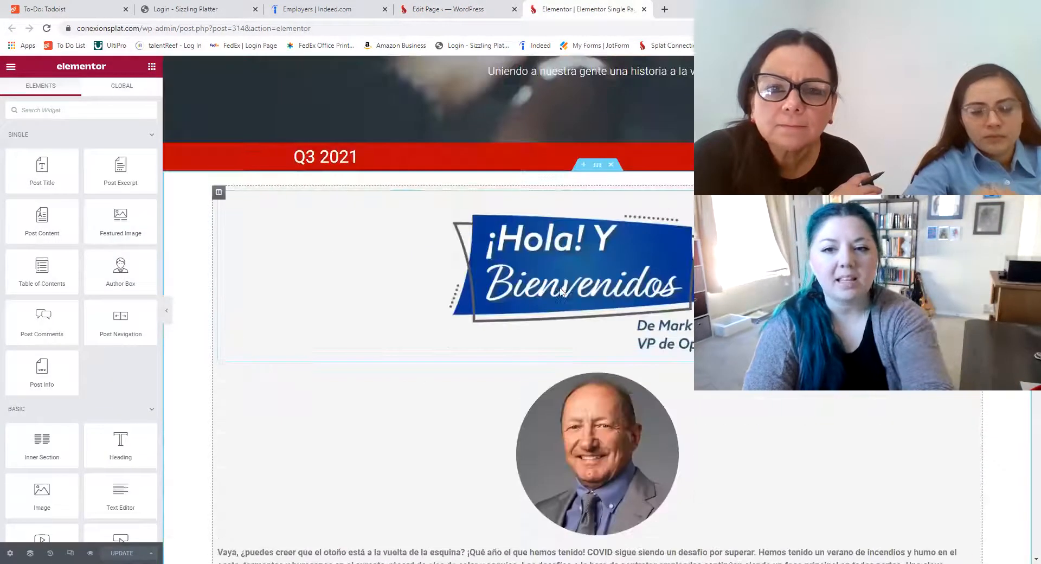
click(601, 255)
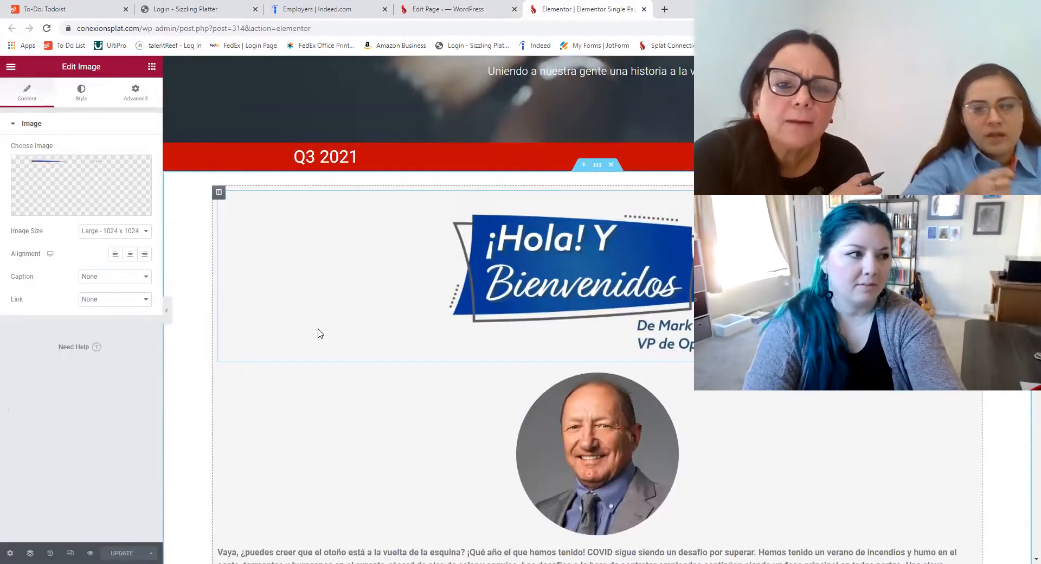
Open the first announcement under the Promociones heading in the text editor and select its opening lines
scroll(418, 365, down, 15)
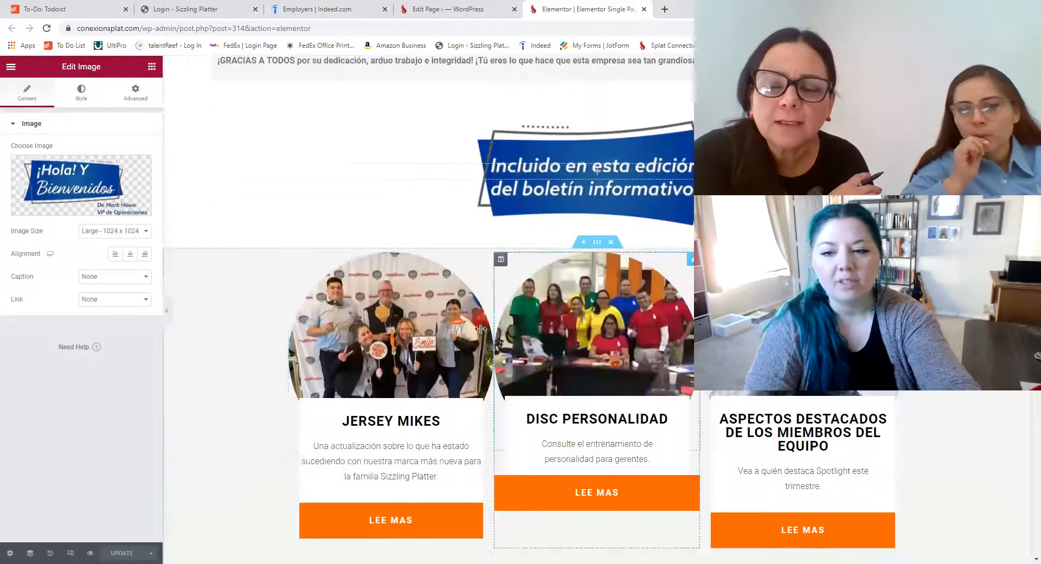
scroll(480, 329, down, 8)
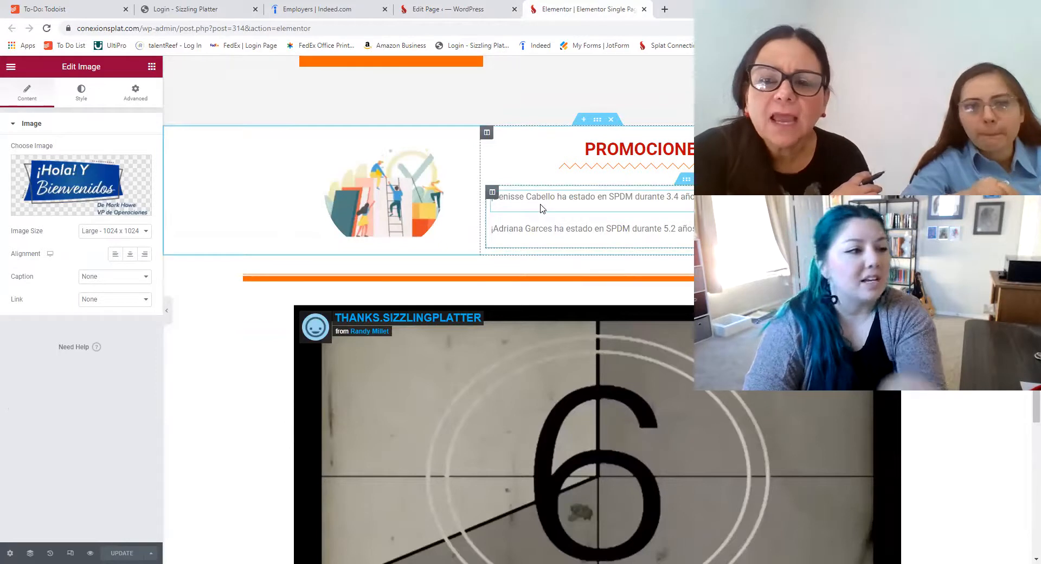
click(607, 202)
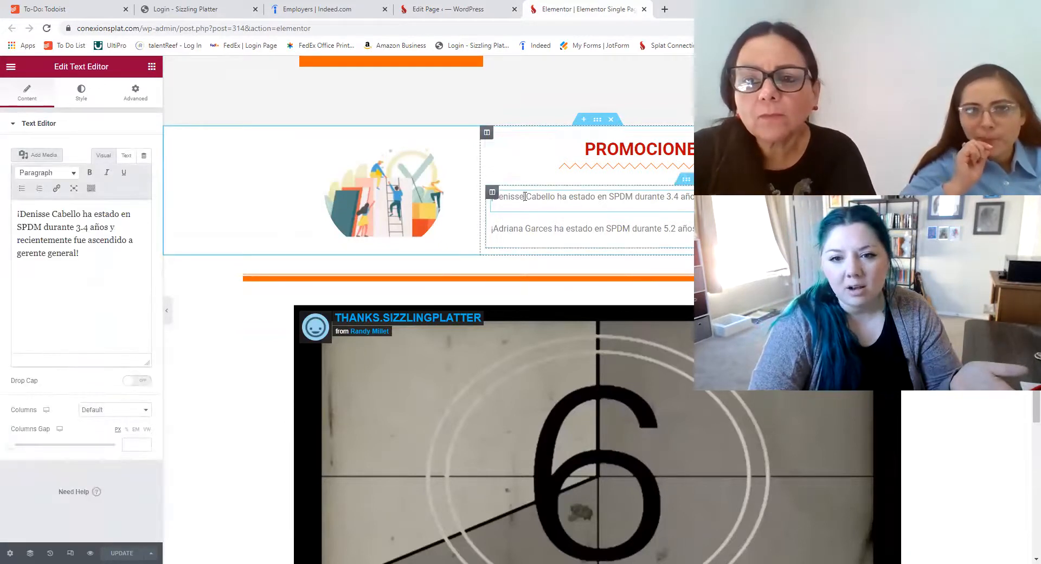
drag(60, 239, 11, 219)
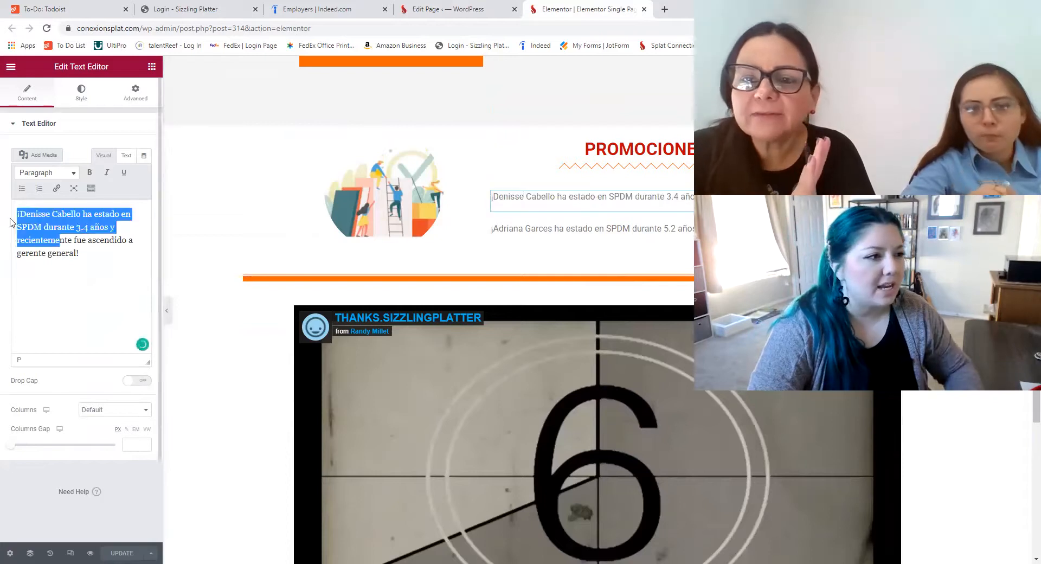
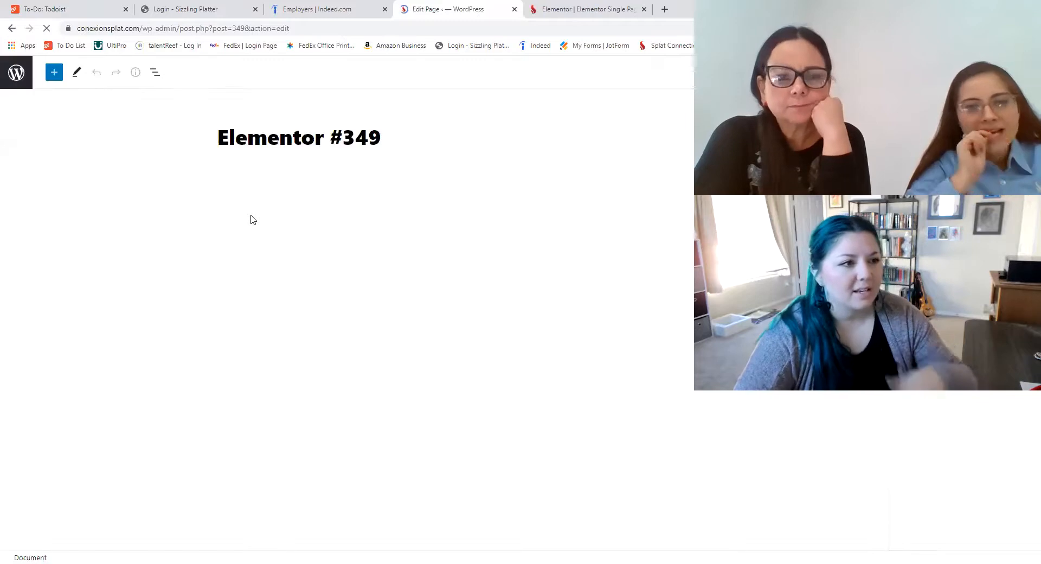
Return to the Pages list, and review the welcome banner and message in the Single Page template again
click(53, 70)
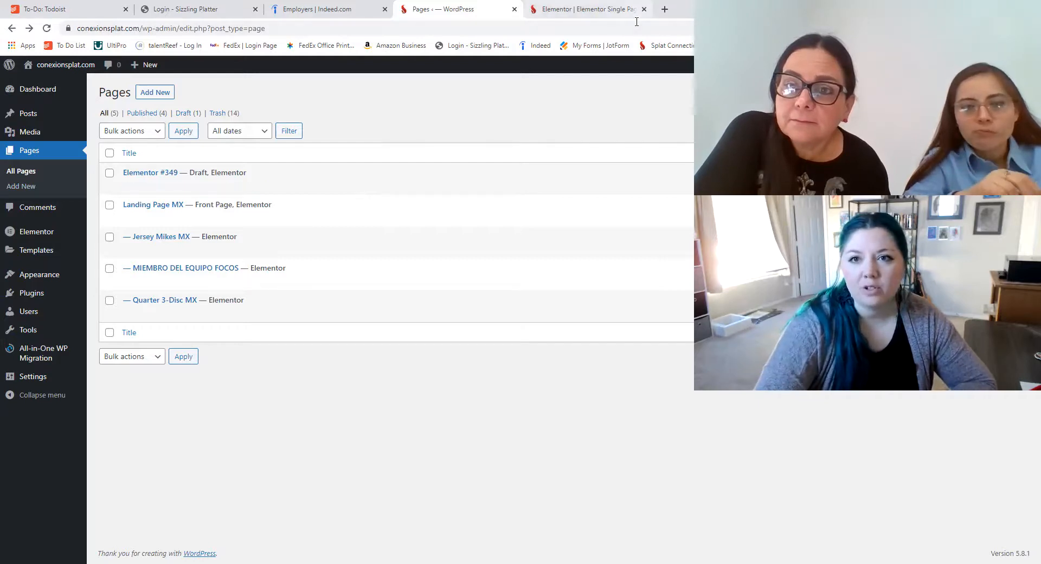
click(580, 9)
scroll(607, 229, up, 20)
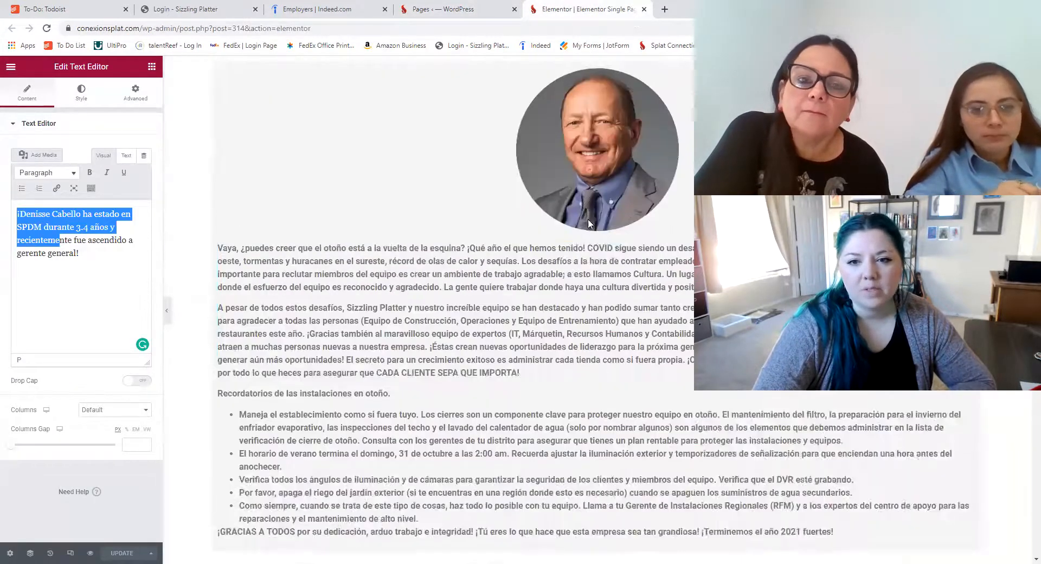
scroll(602, 233, down, 9)
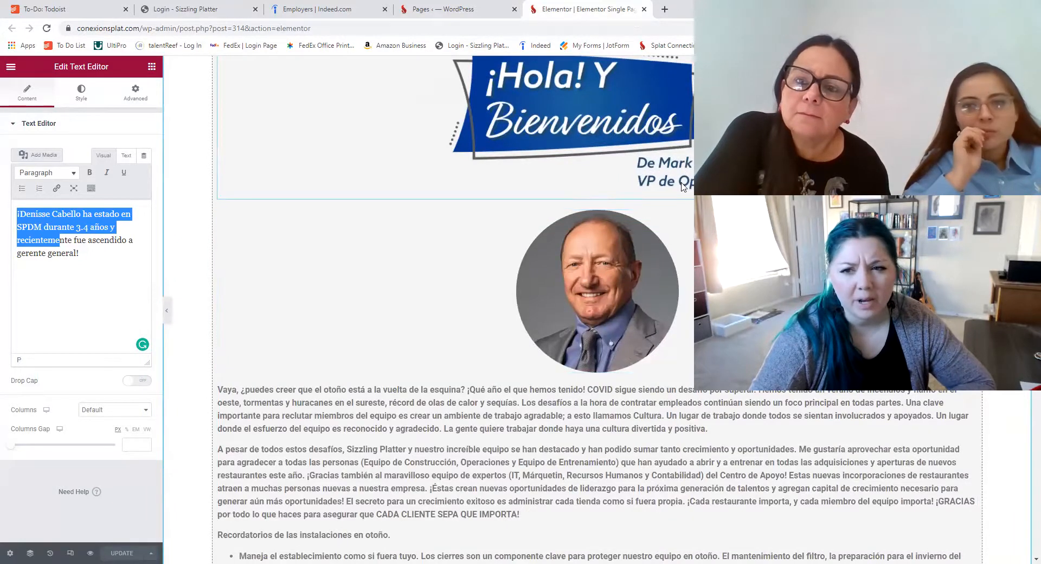
scroll(617, 169, up, 1)
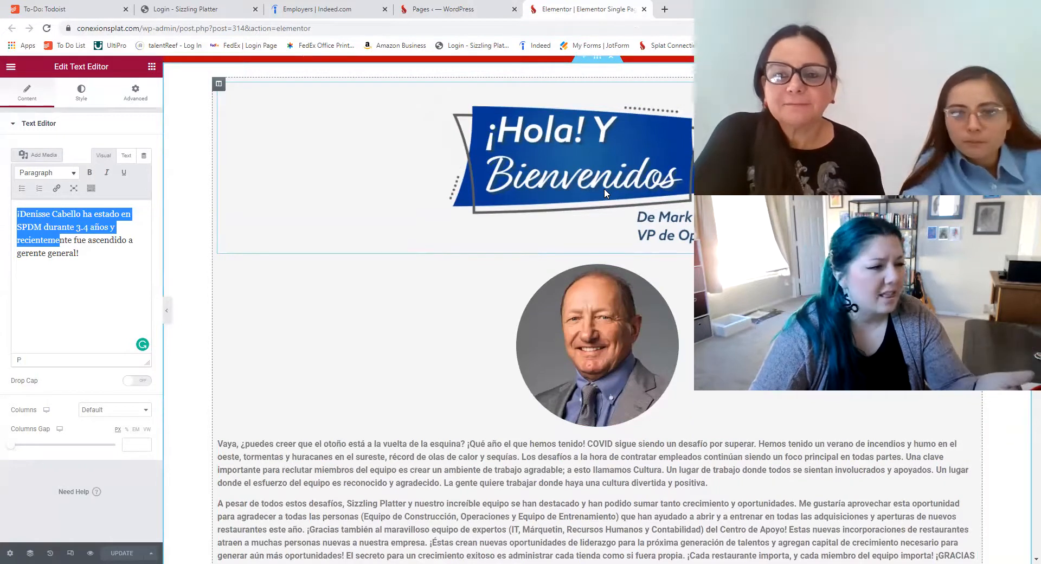
Open the welcome message below the portrait in the text editor and look over its content
scroll(399, 231, down, 5)
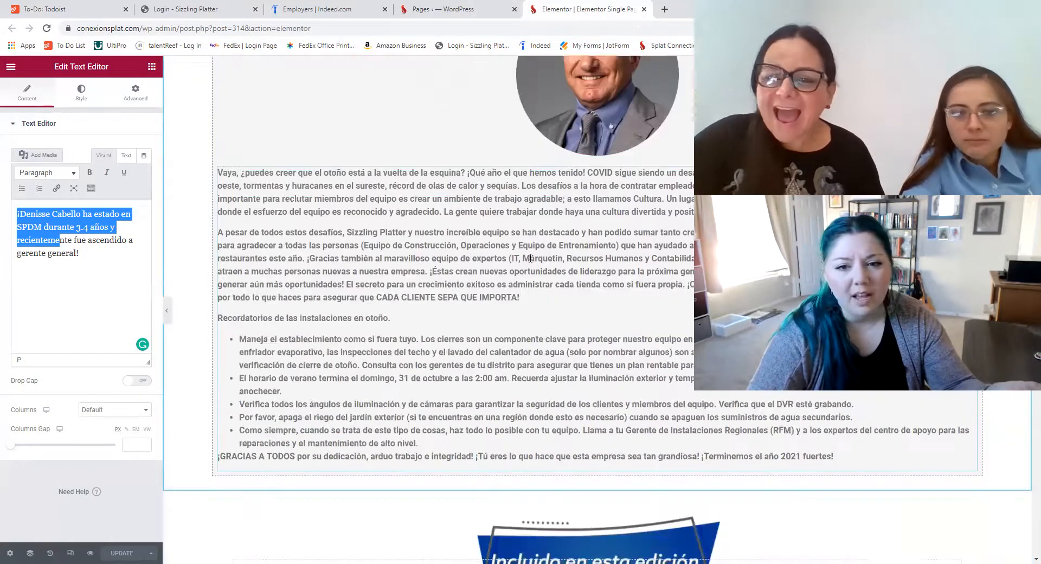
click(399, 231)
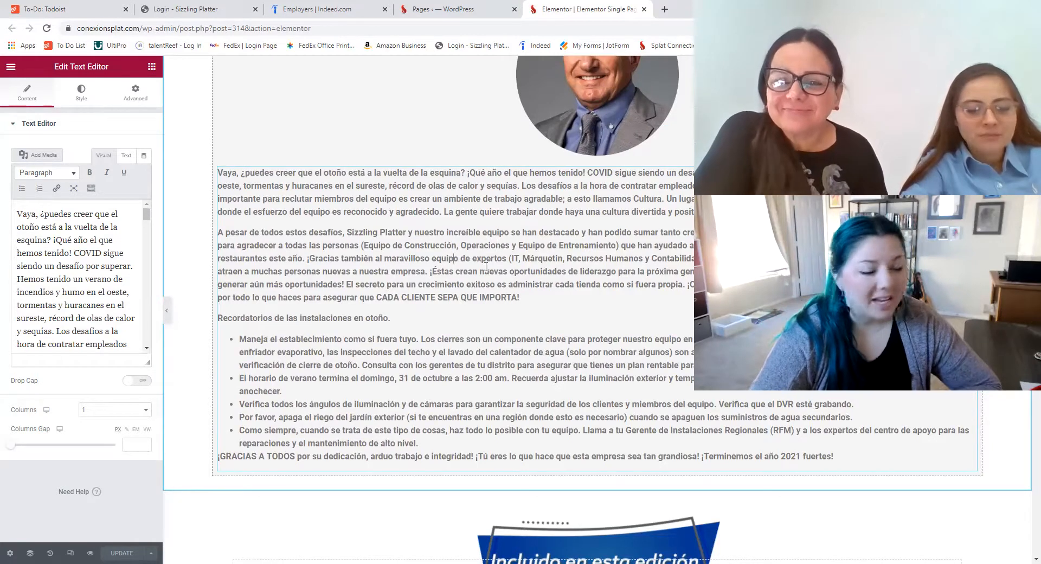
scroll(549, 173, up, 3)
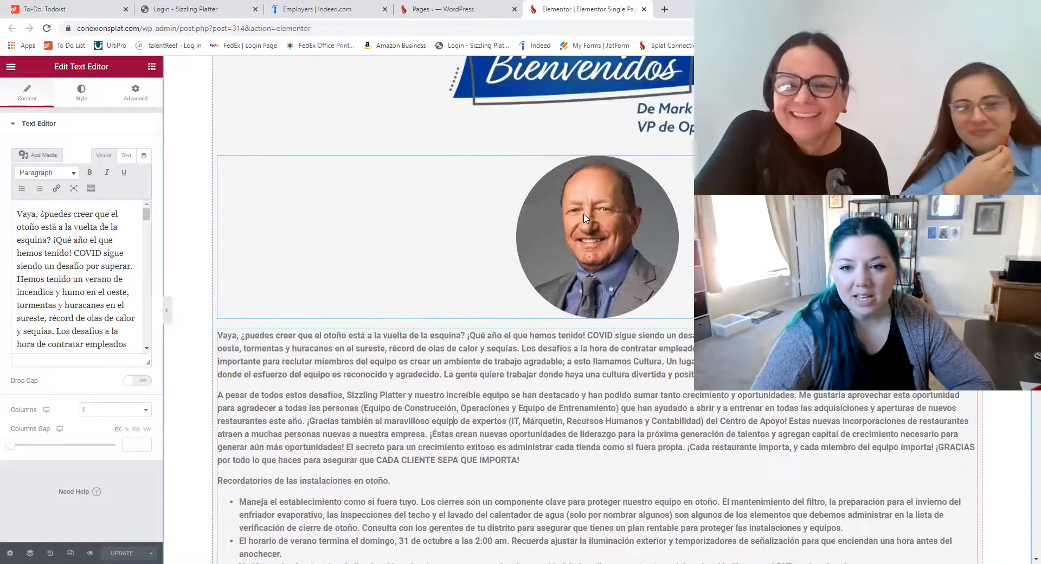
Open the settings of the round portrait image and browse the media library for a replacement picture
click(586, 218)
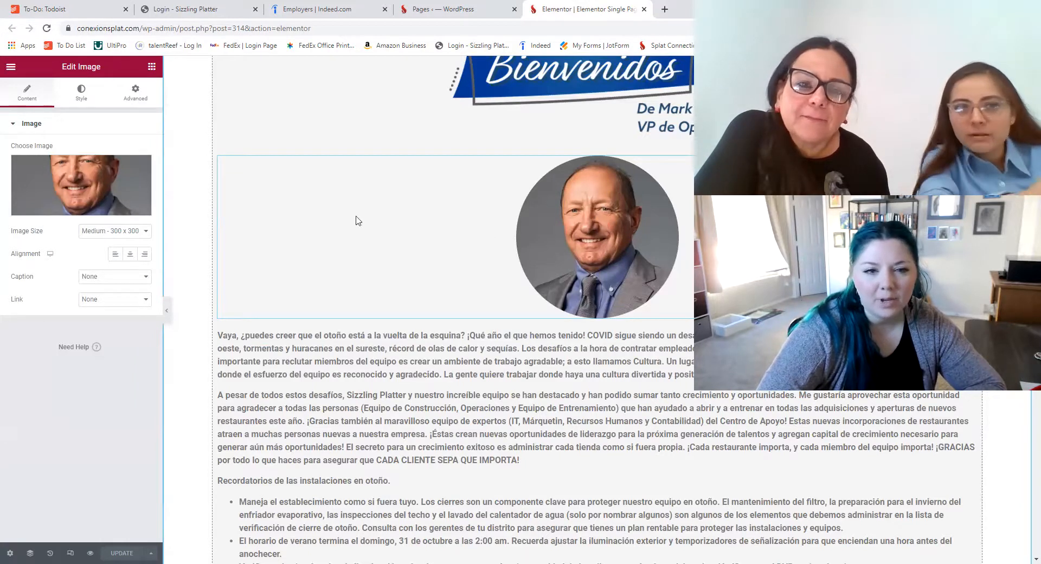
mouse_move(71, 210)
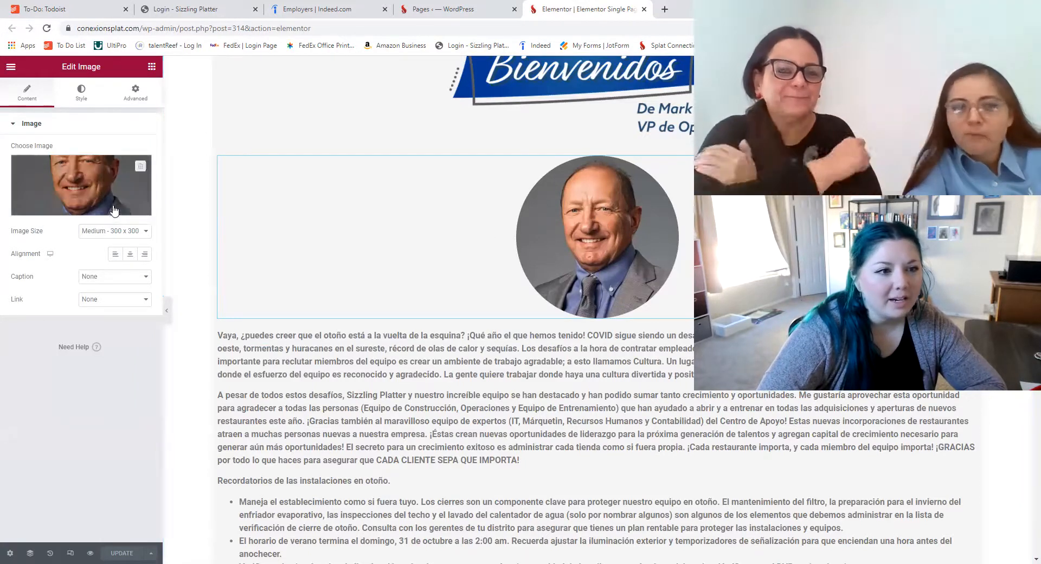
click(71, 210)
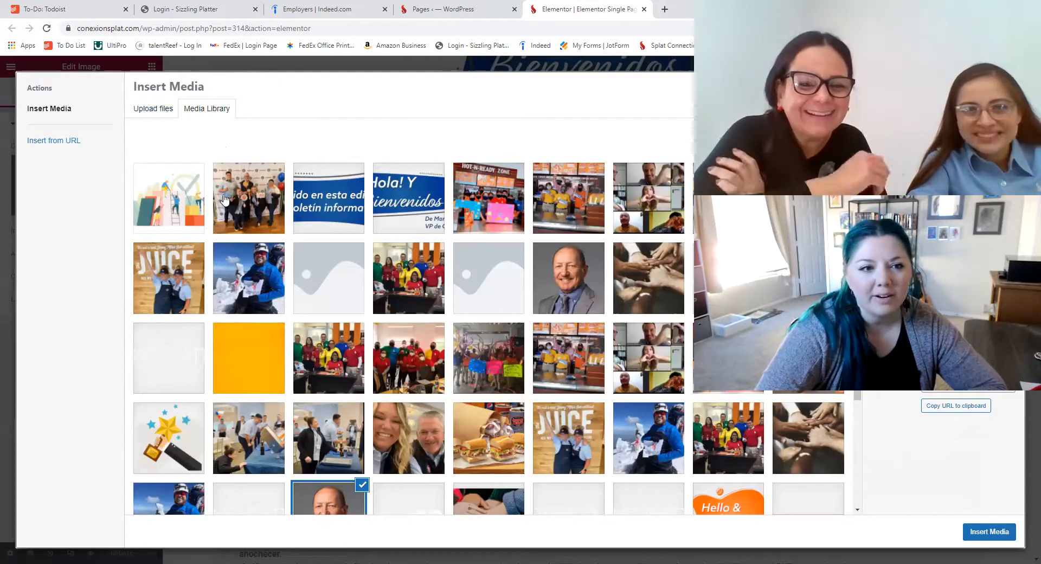
scroll(225, 199, down, 3)
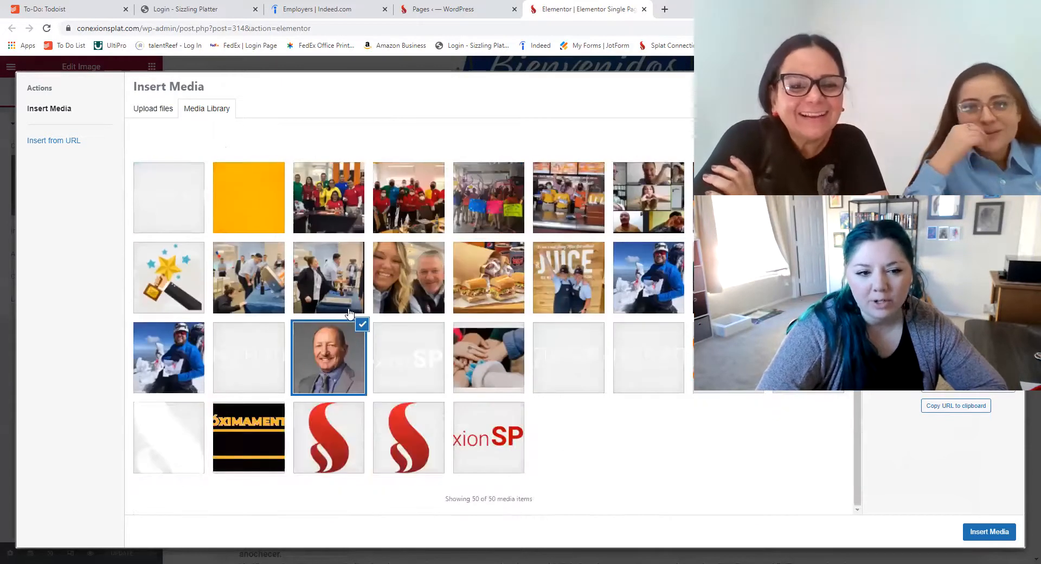
scroll(350, 314, up, 3)
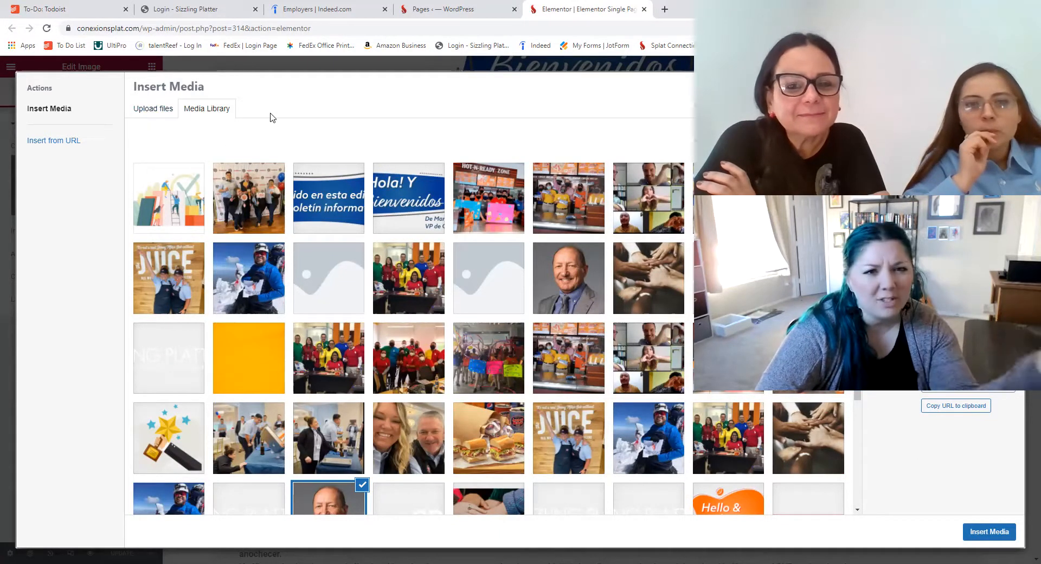
Upload the Caesar picture from the LC Logos folder in Pictures and insert it in place of the portrait
click(148, 111)
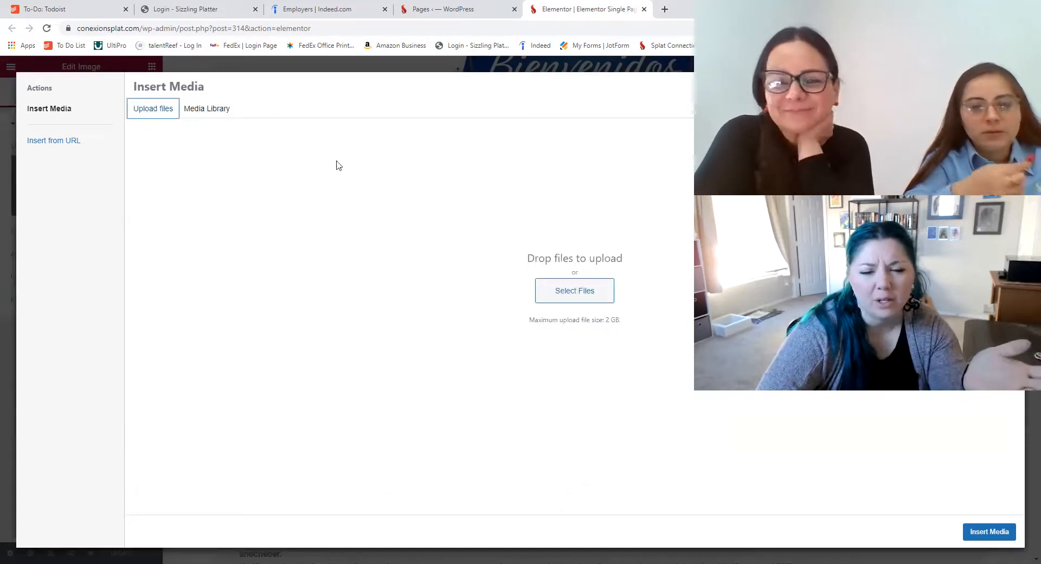
click(557, 295)
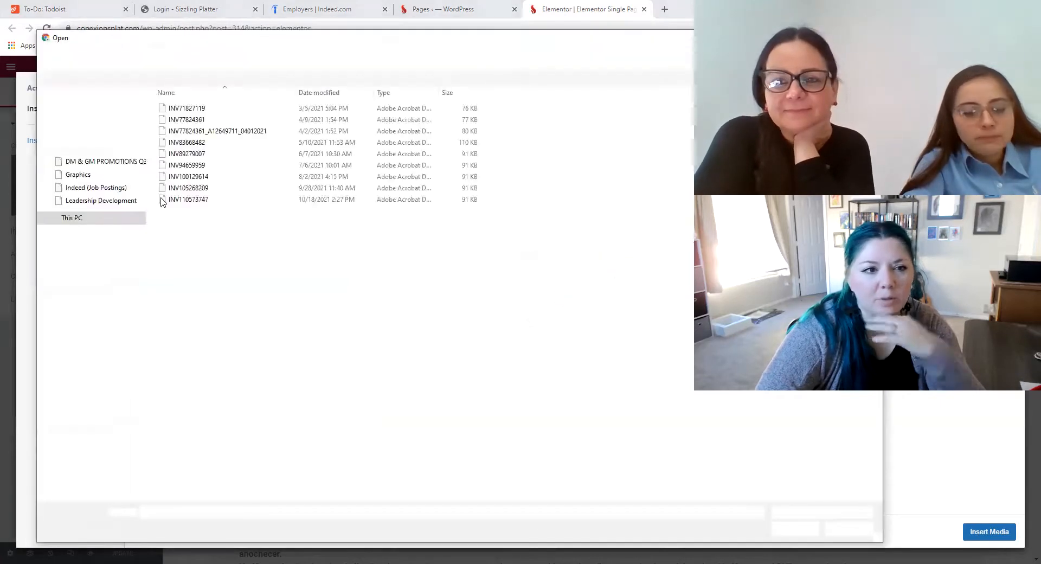
click(71, 154)
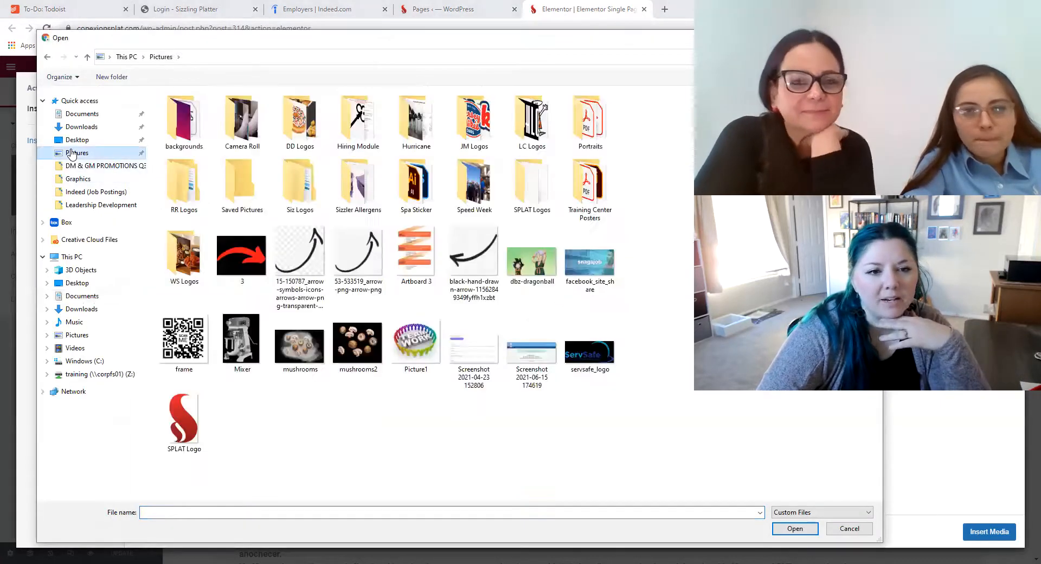
double_click(184, 258)
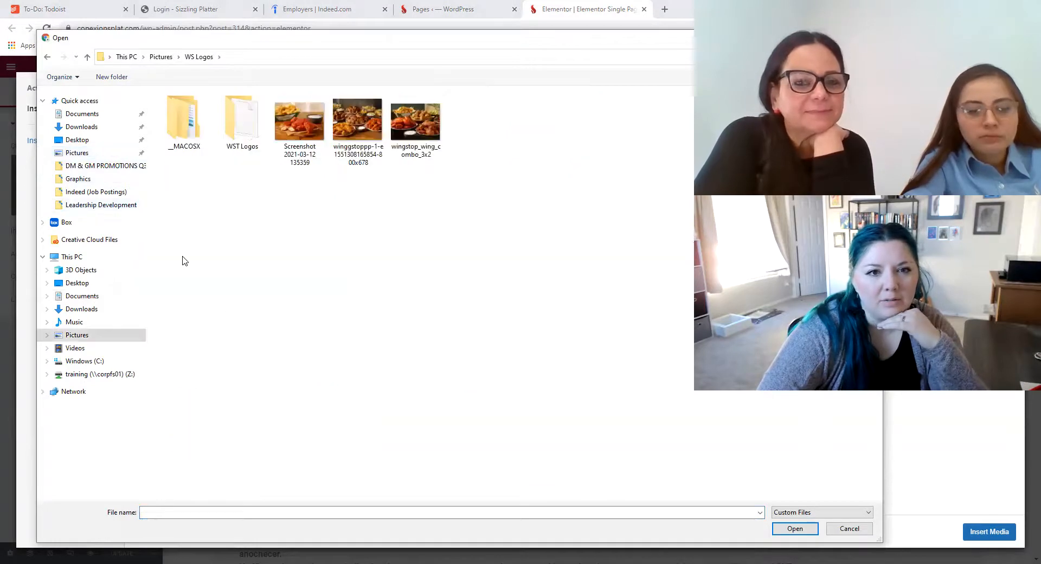
click(161, 57)
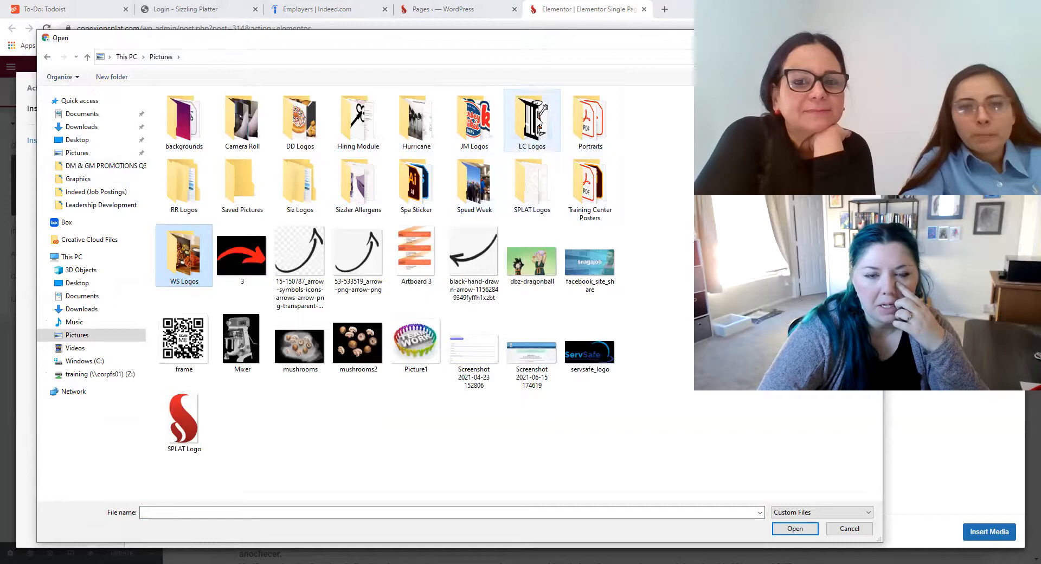
double_click(534, 120)
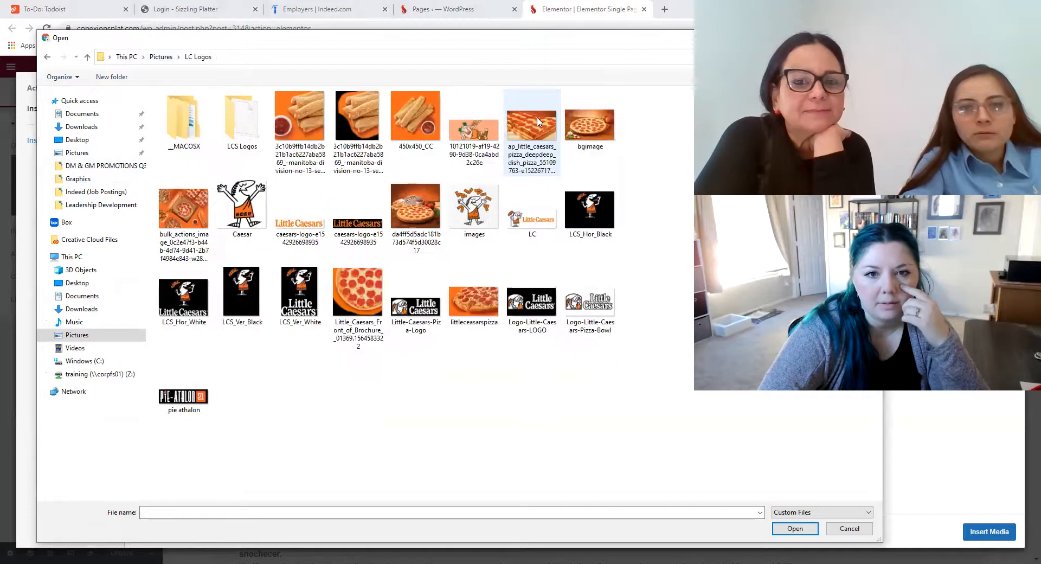
click(248, 204)
double_click(248, 204)
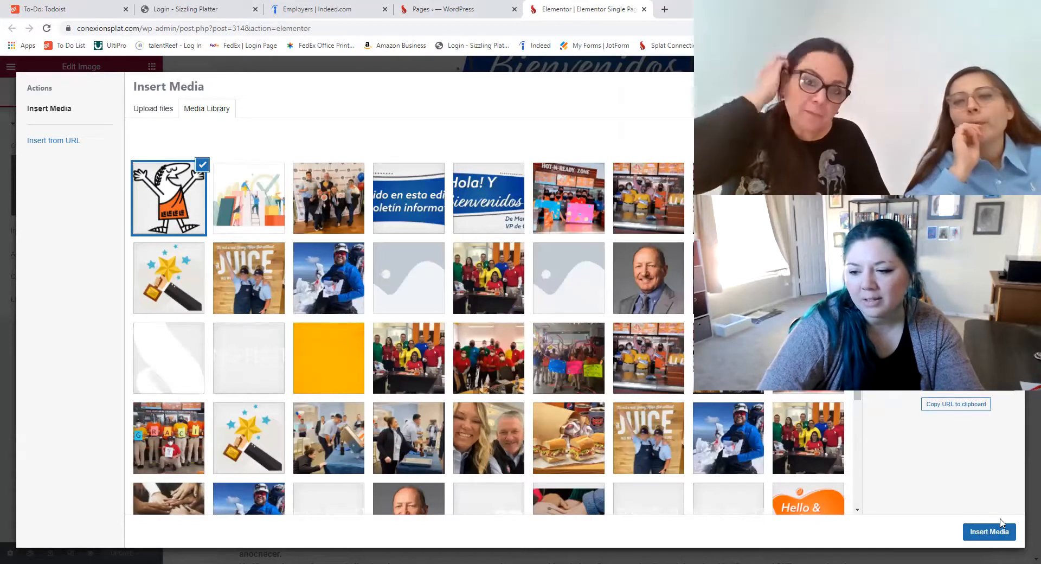
click(985, 532)
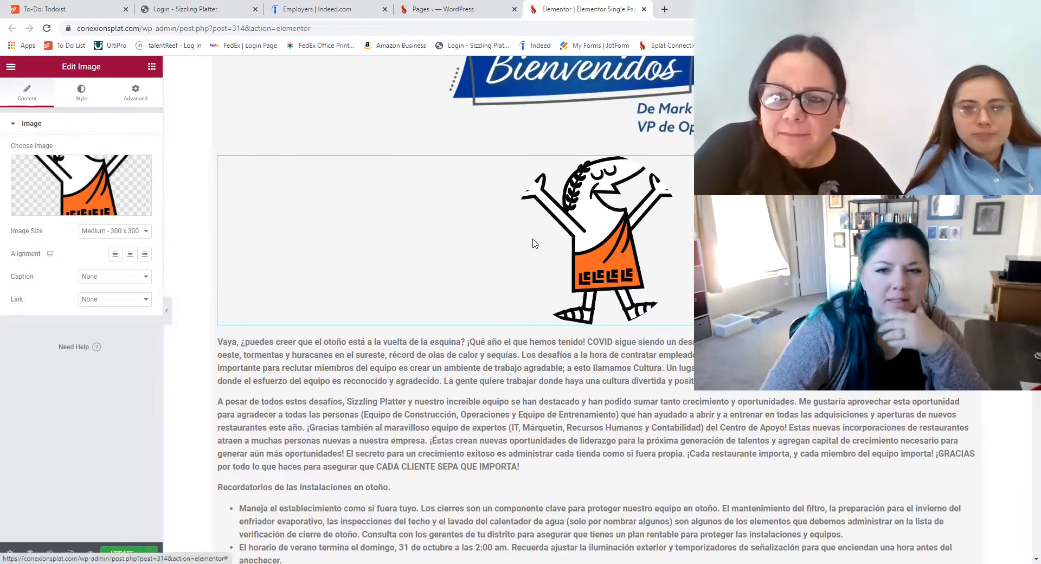
Replace the Caesar picture with the portrait photo of the man in the suit from the media library
click(82, 190)
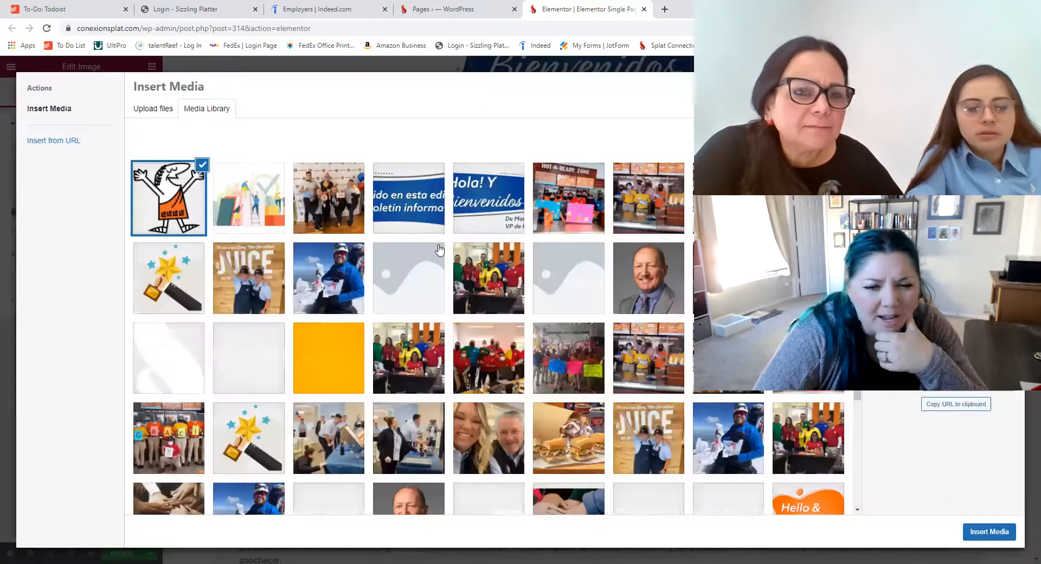
click(653, 279)
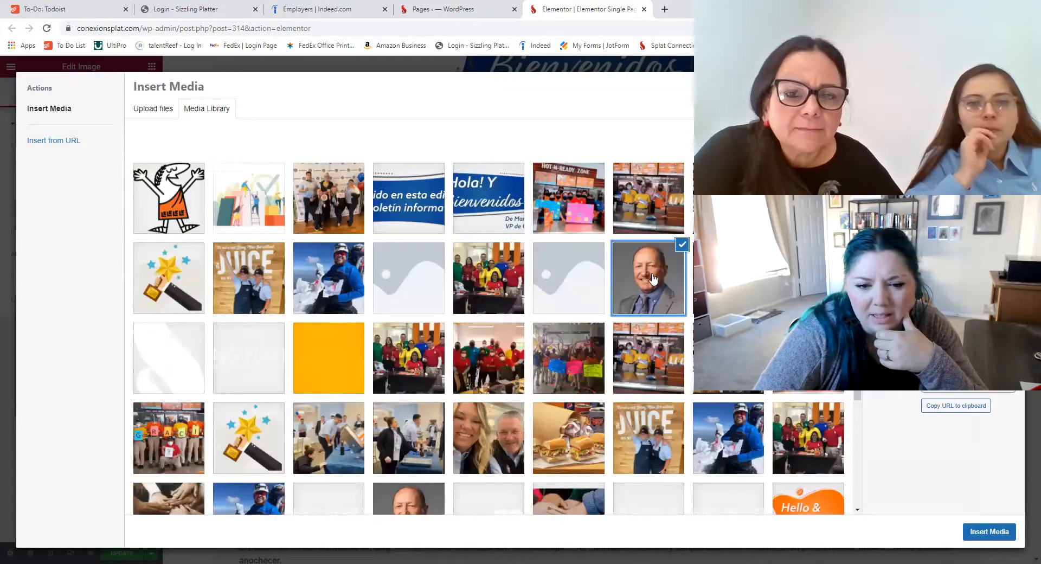
click(988, 531)
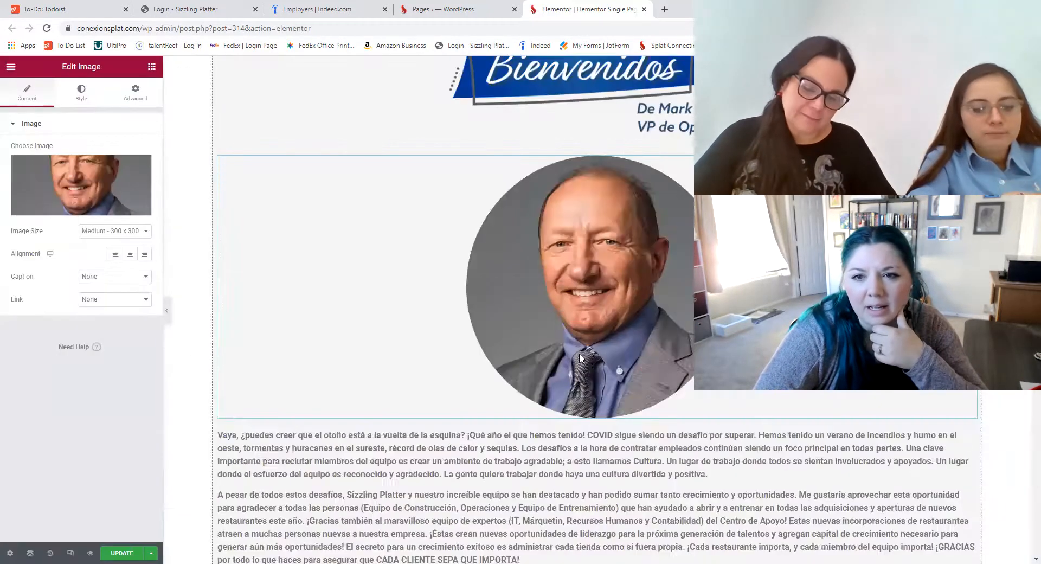
Set the portrait's image size to Medium Large - 768 x 0
click(111, 234)
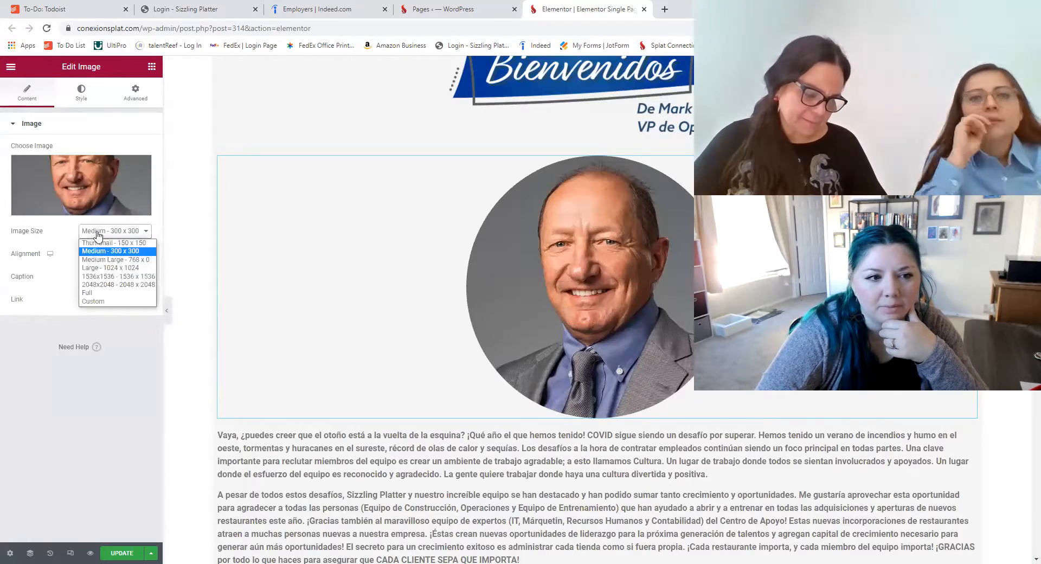
click(90, 262)
click(88, 232)
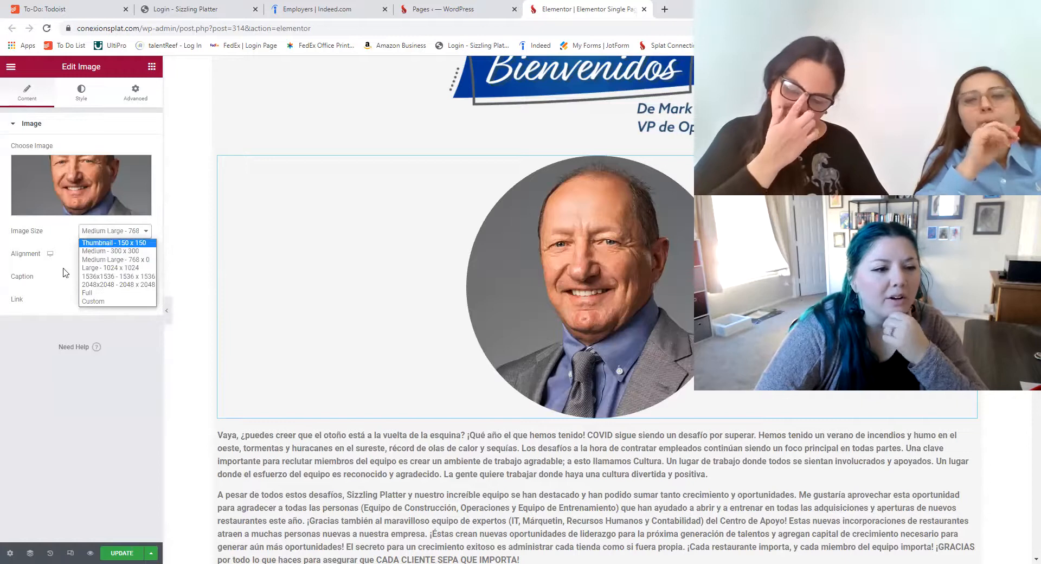
click(28, 351)
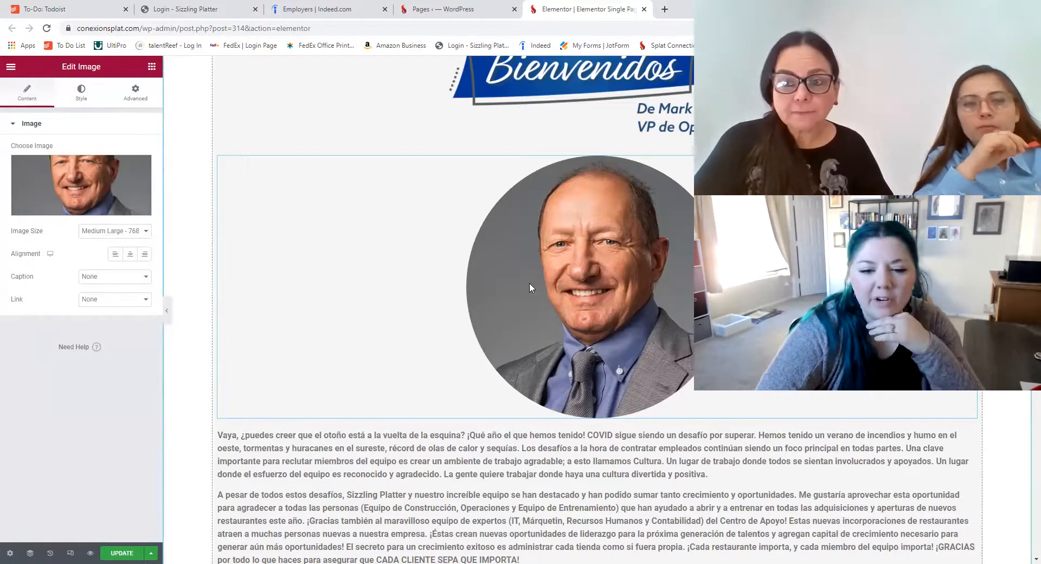
Open the welcome message in the text editor again and review the header, portrait and message on the page
scroll(530, 287, down, 6)
click(380, 216)
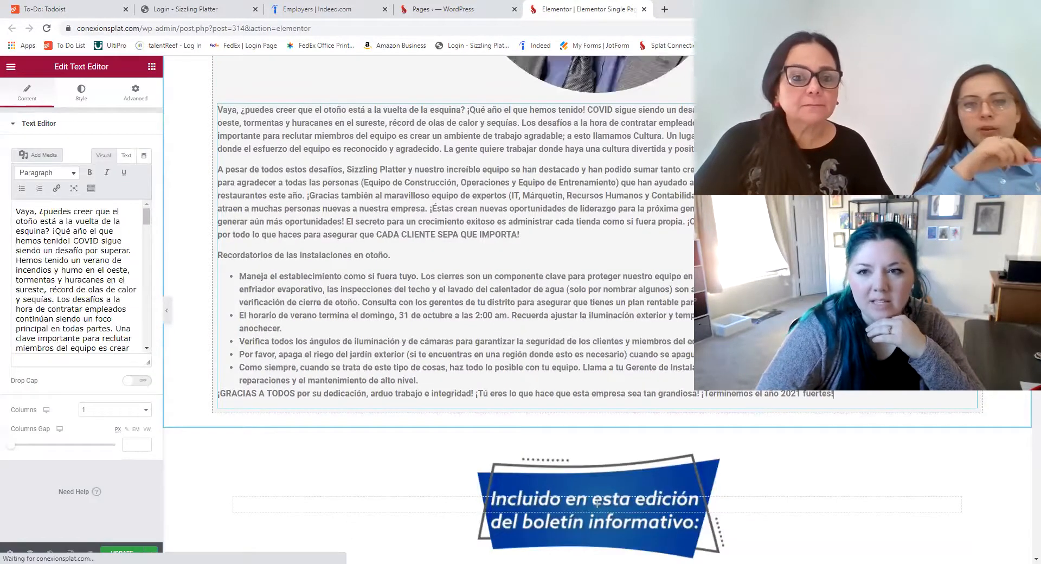
scroll(375, 206, up, 12)
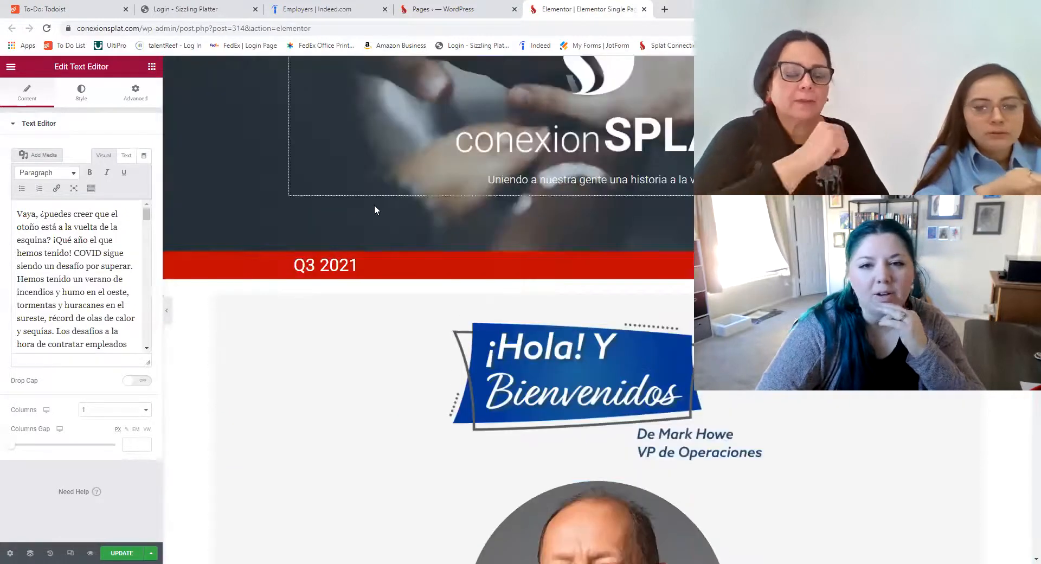
scroll(374, 211, down, 10)
scroll(263, 308, up, 6)
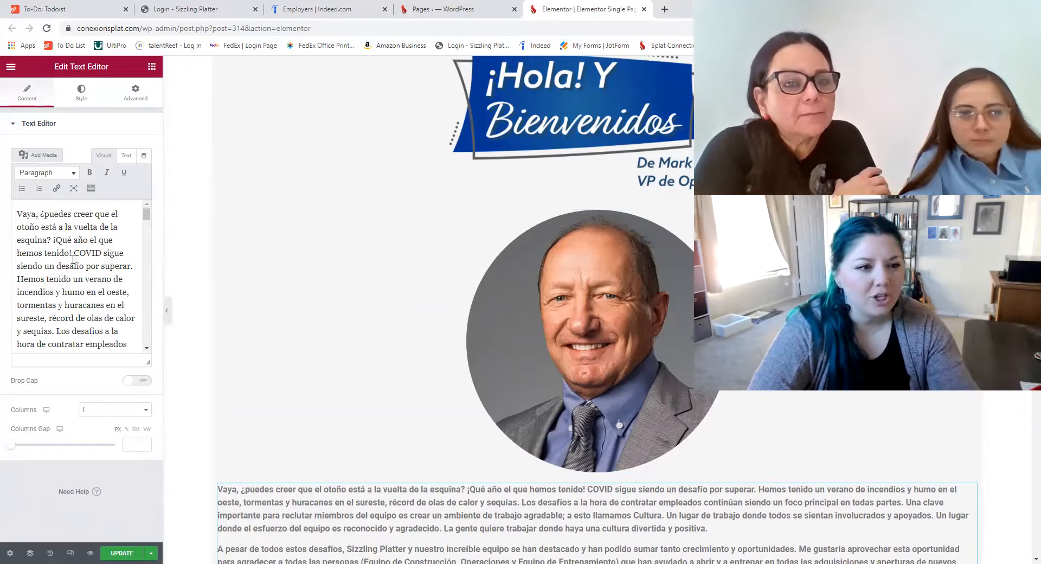
Select the opening lines of the welcome message and view the available paragraph and heading formats without applying one
drag(110, 266, 19, 210)
click(72, 174)
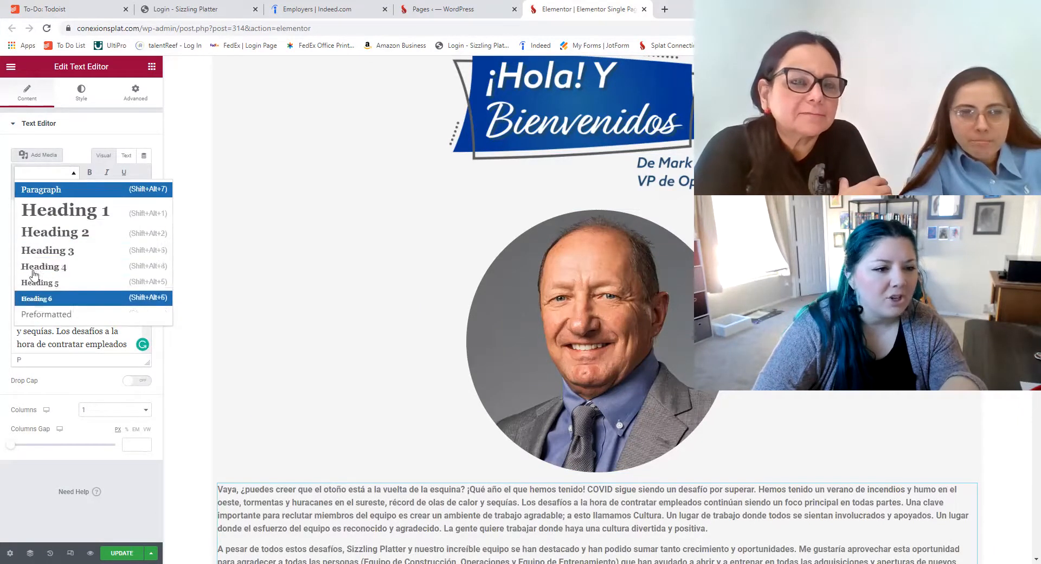
click(65, 341)
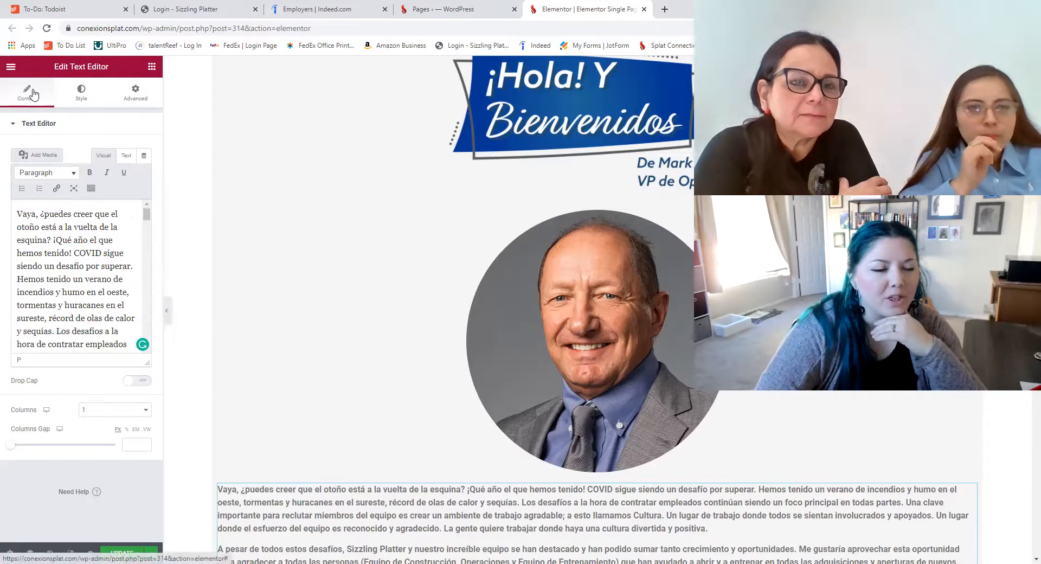
Set the welcome message's text color to the global Primary red
click(74, 93)
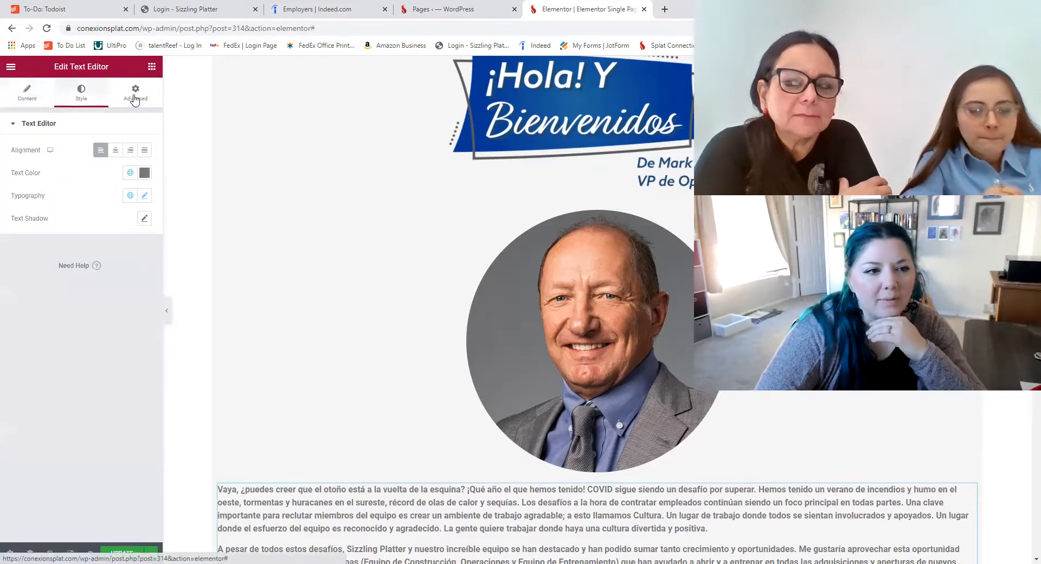
click(130, 172)
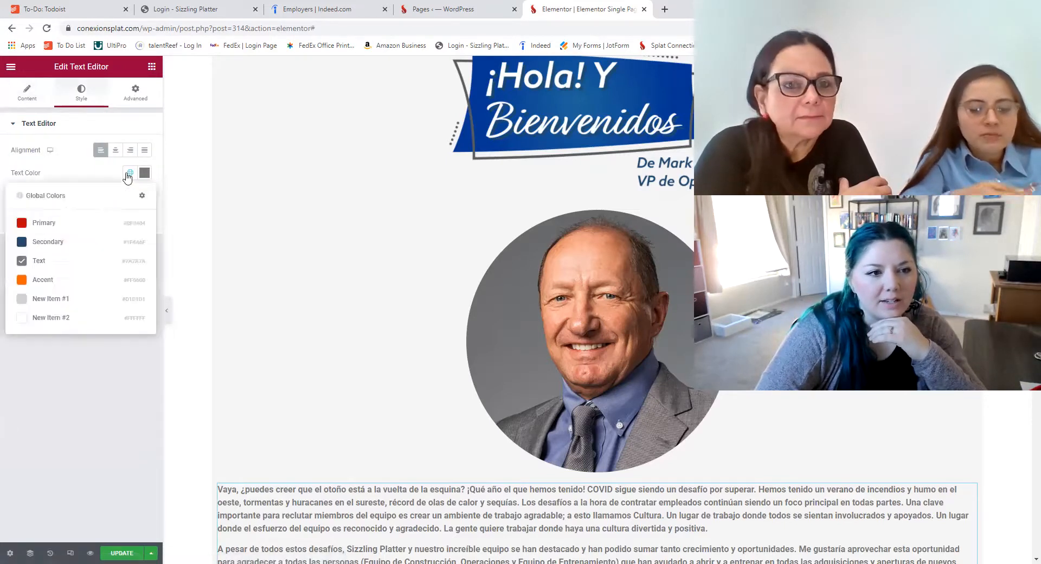
click(40, 223)
scroll(172, 257, down, 5)
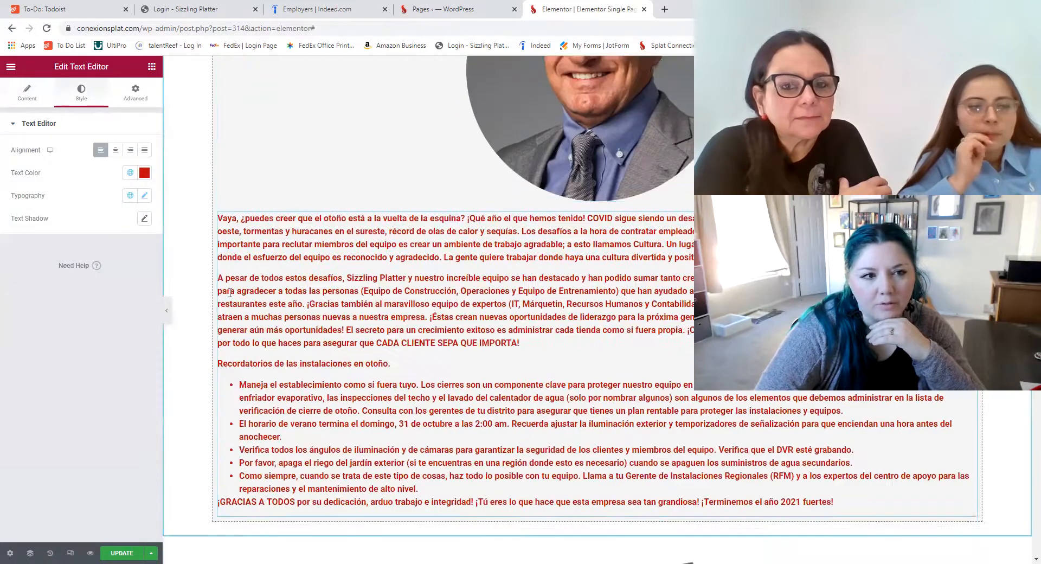
Give the welcome message a custom teal-green text color with the color picker
click(144, 173)
click(145, 173)
click(71, 240)
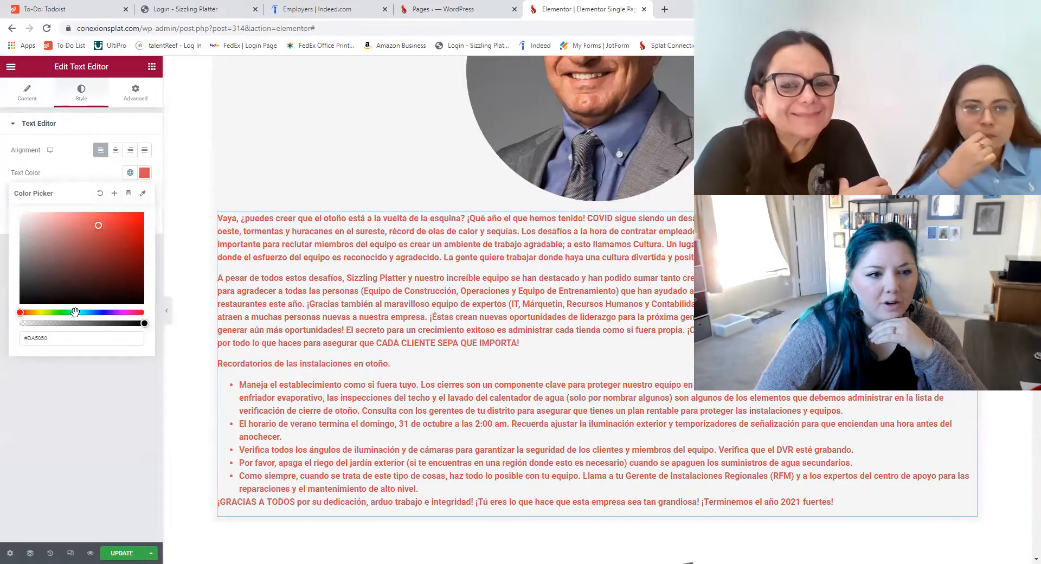
click(74, 311)
click(84, 413)
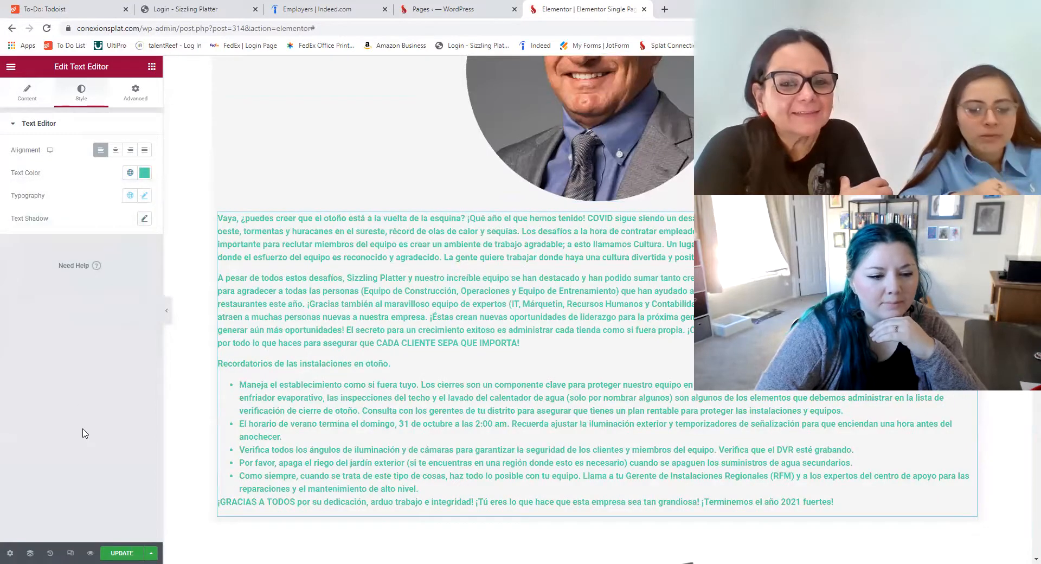
Review the history of editing actions and the Elementor settings options, and return to the list of widgets
click(52, 552)
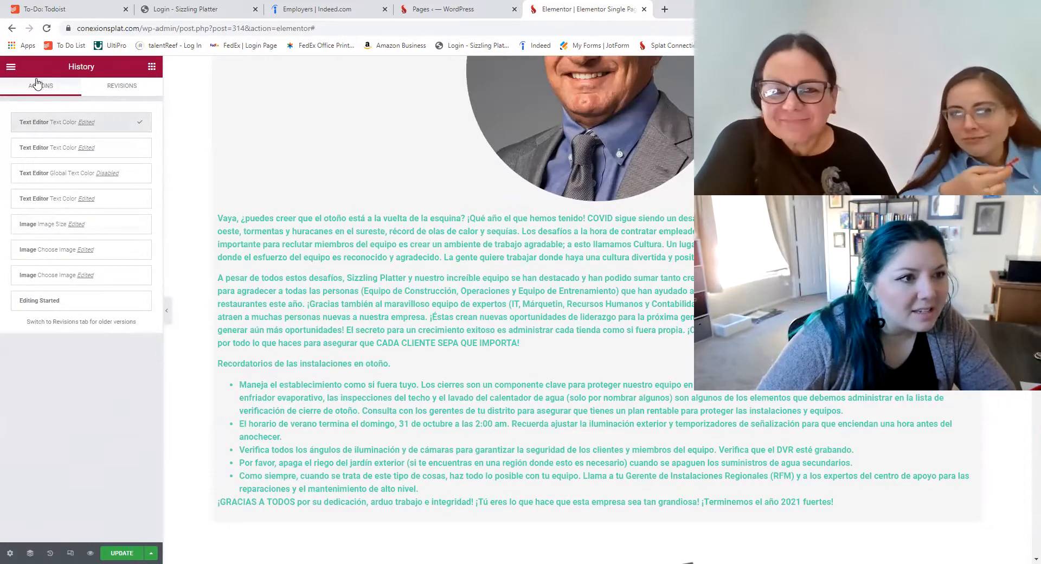
click(9, 66)
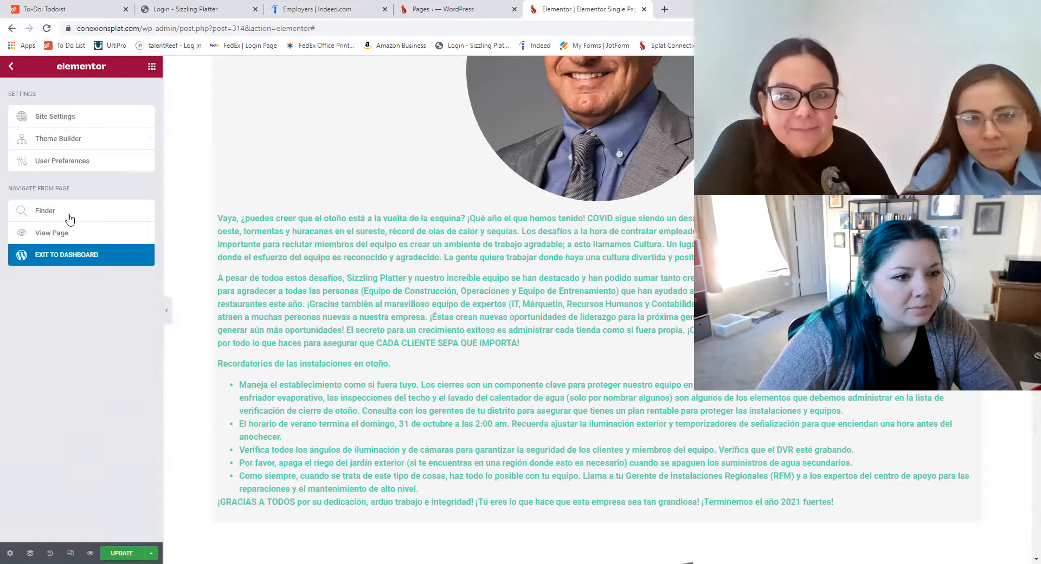
click(11, 66)
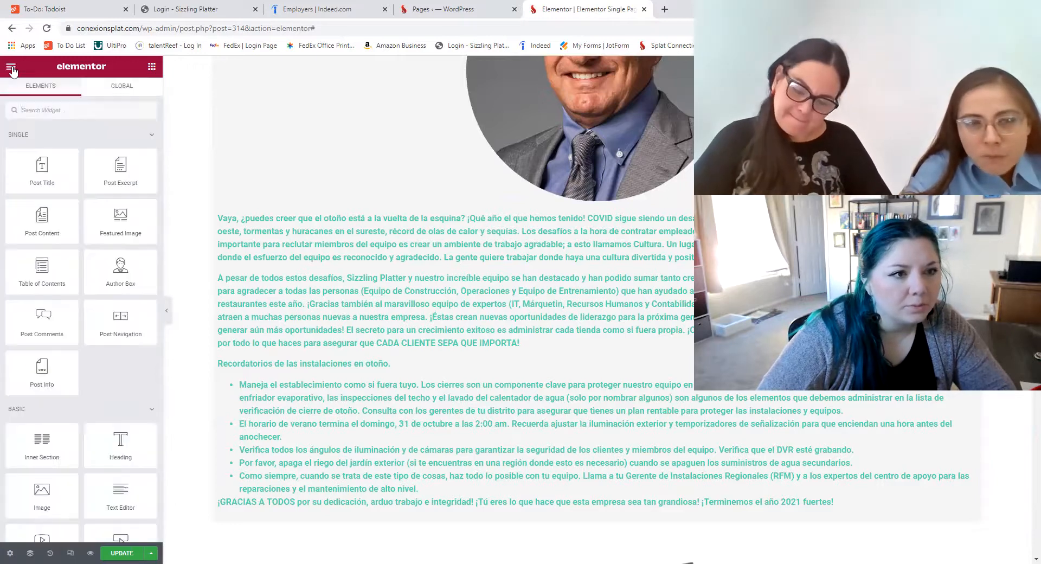
Set the welcome message's text color to the global Text color
click(316, 257)
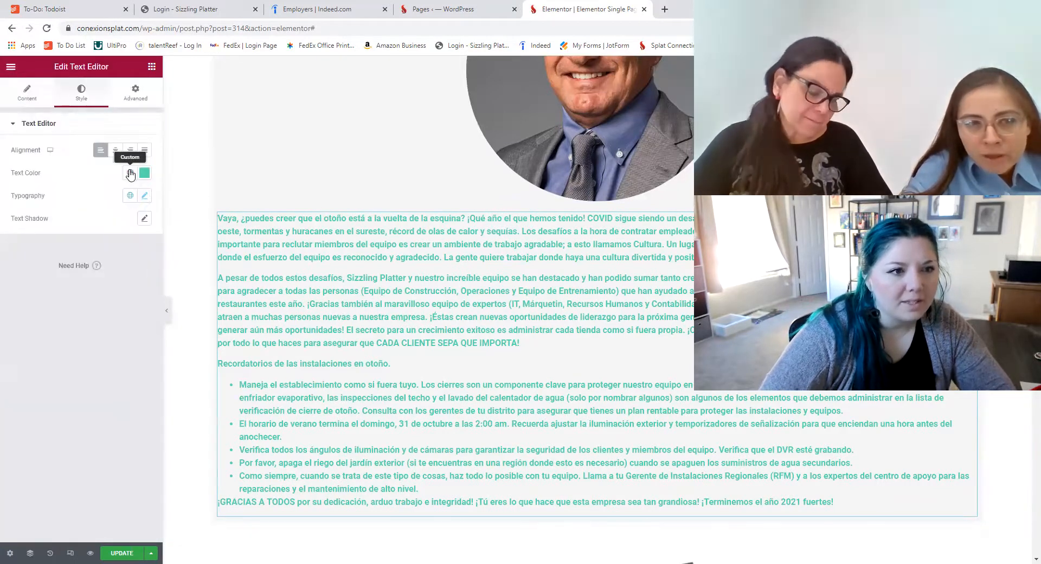
click(130, 172)
click(36, 260)
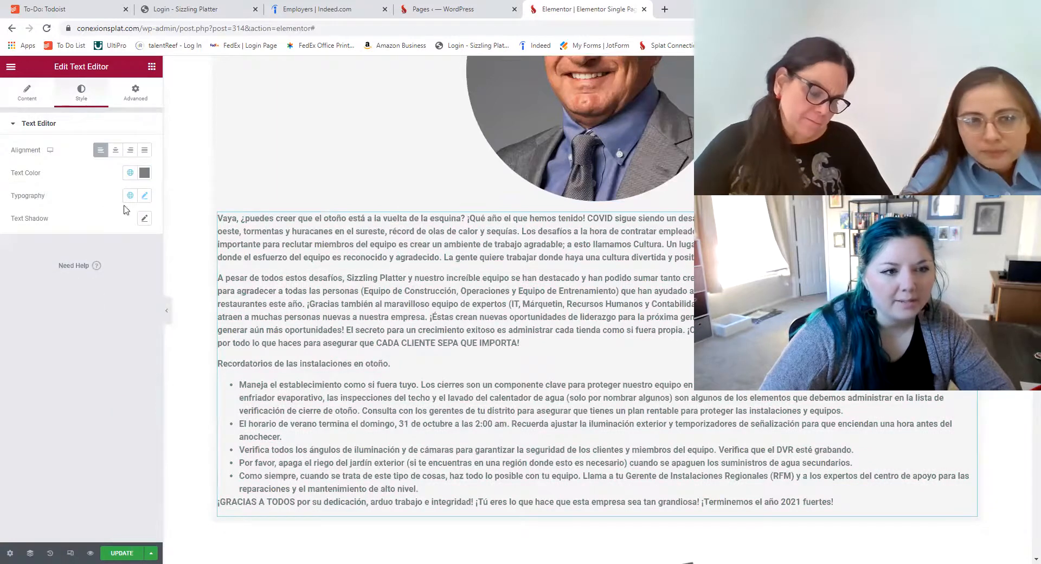
Try the global Primary red on the welcome message and return it to the global Text color
click(128, 174)
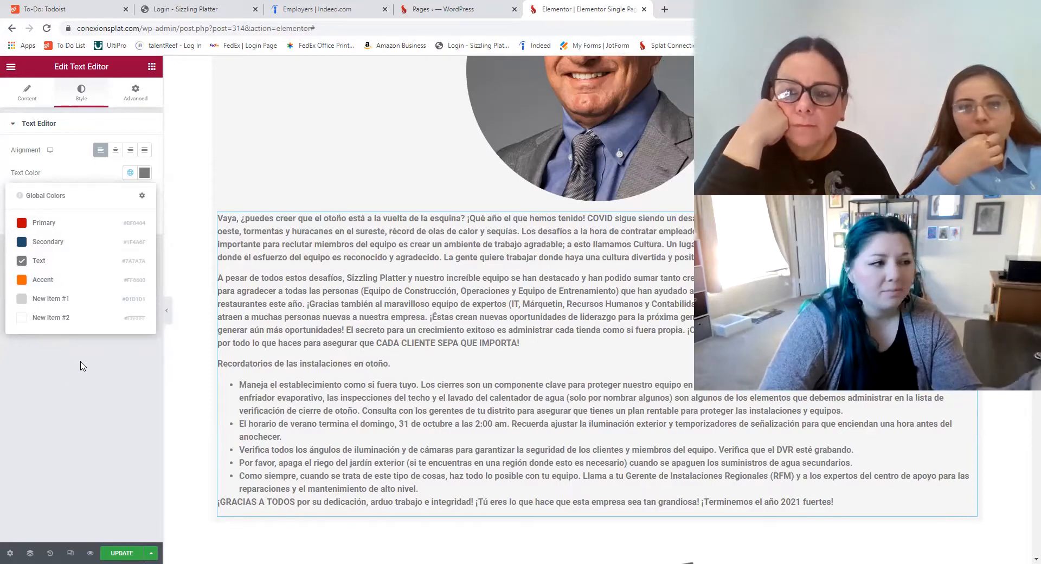
click(25, 224)
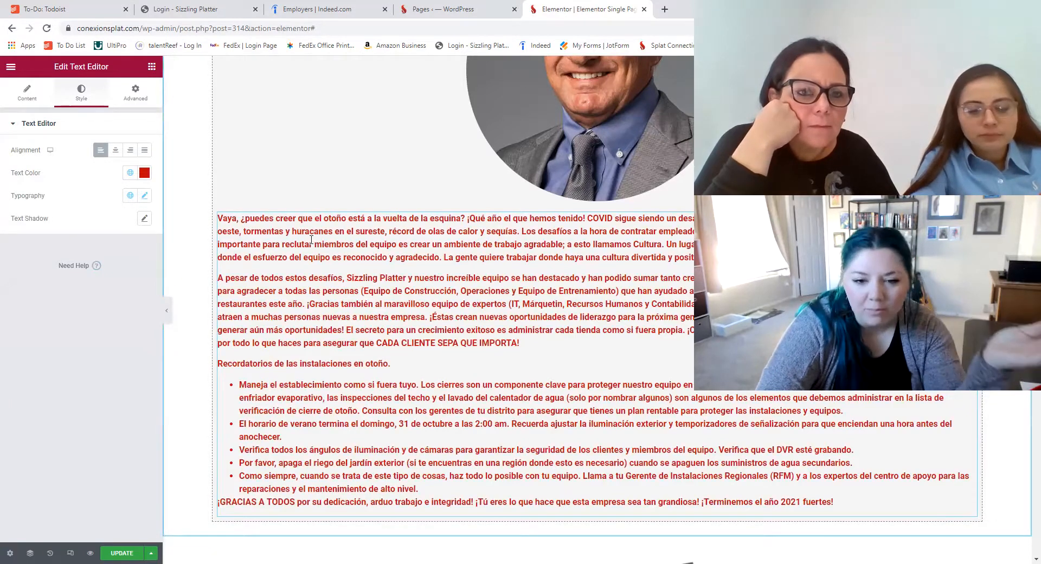
click(131, 173)
click(35, 261)
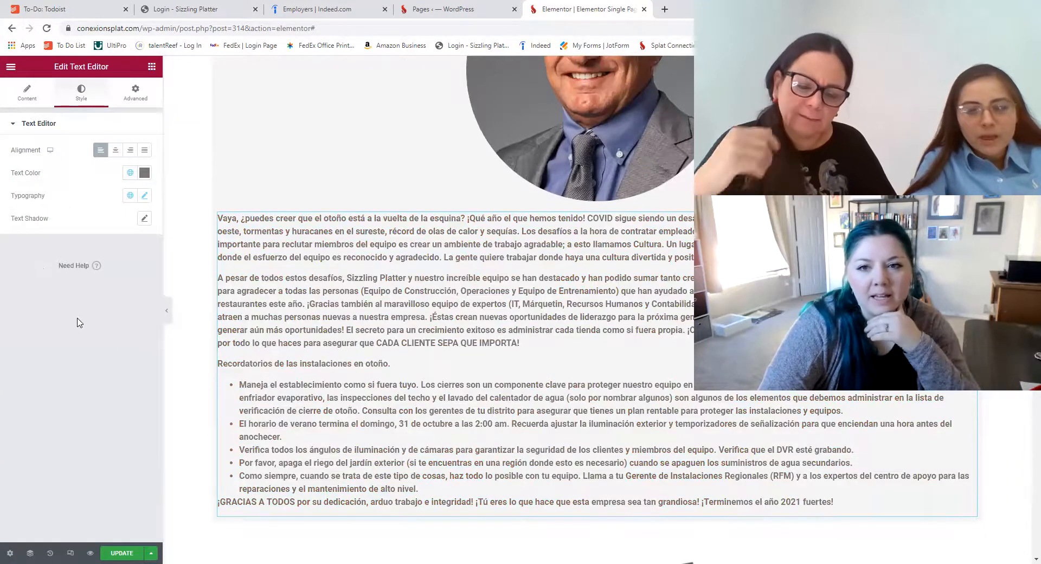
Try several image sizes on the portrait photo below the welcome banner and set it to Medium - 300 x 300
scroll(587, 301, up, 5)
click(587, 300)
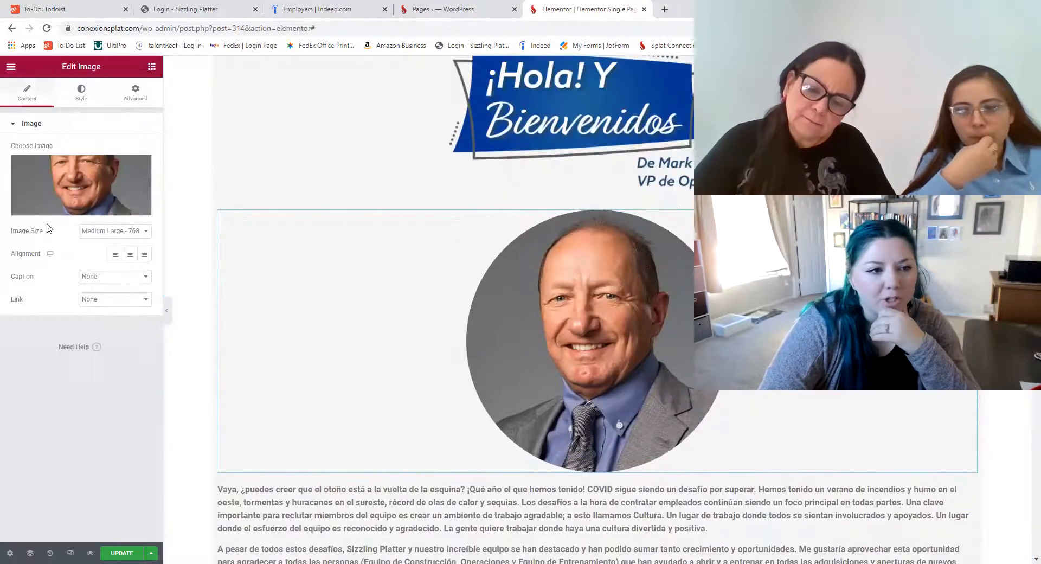
click(96, 234)
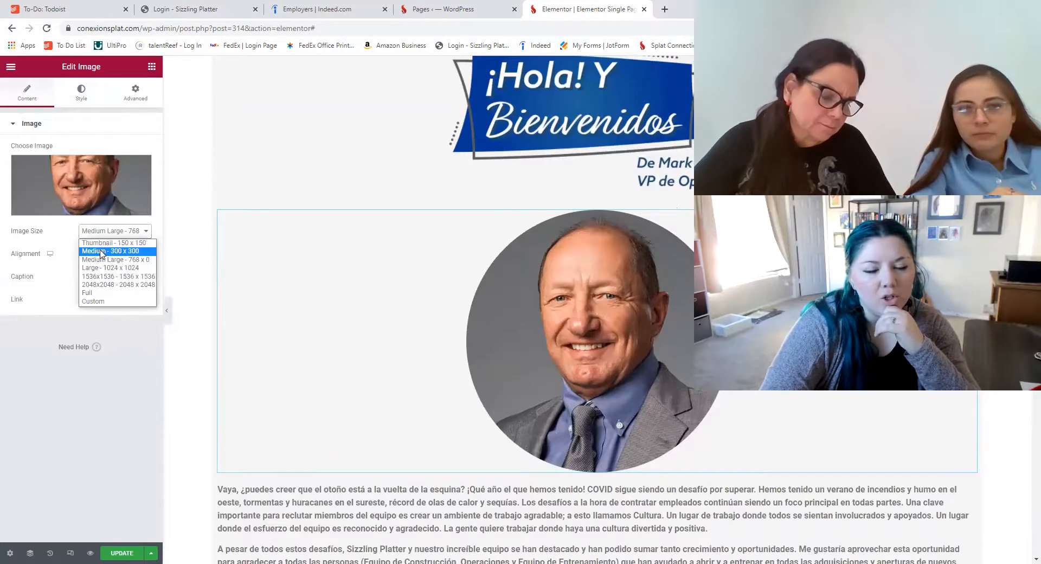
click(101, 239)
click(101, 236)
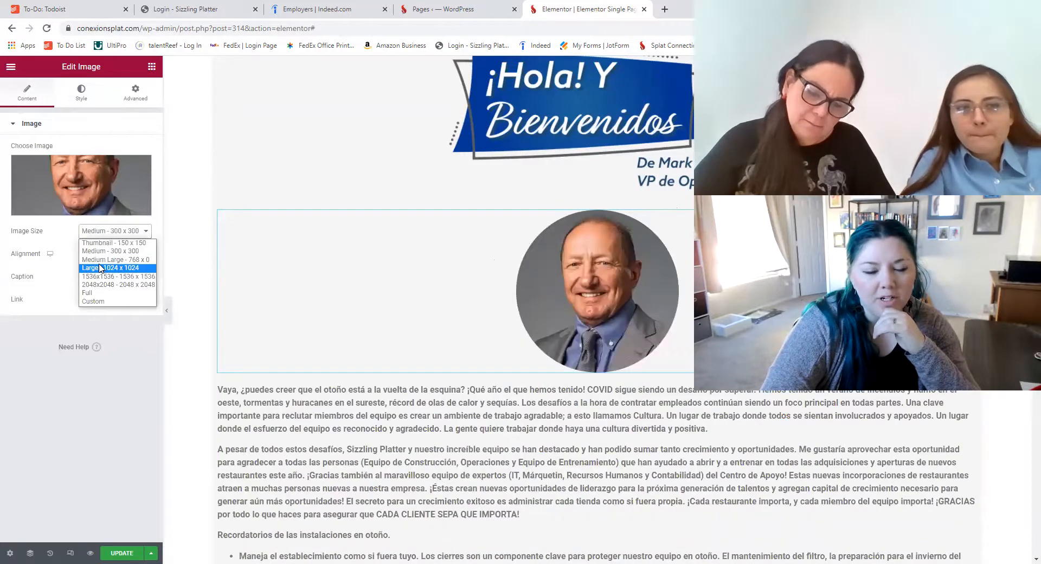
click(99, 268)
click(98, 232)
click(98, 259)
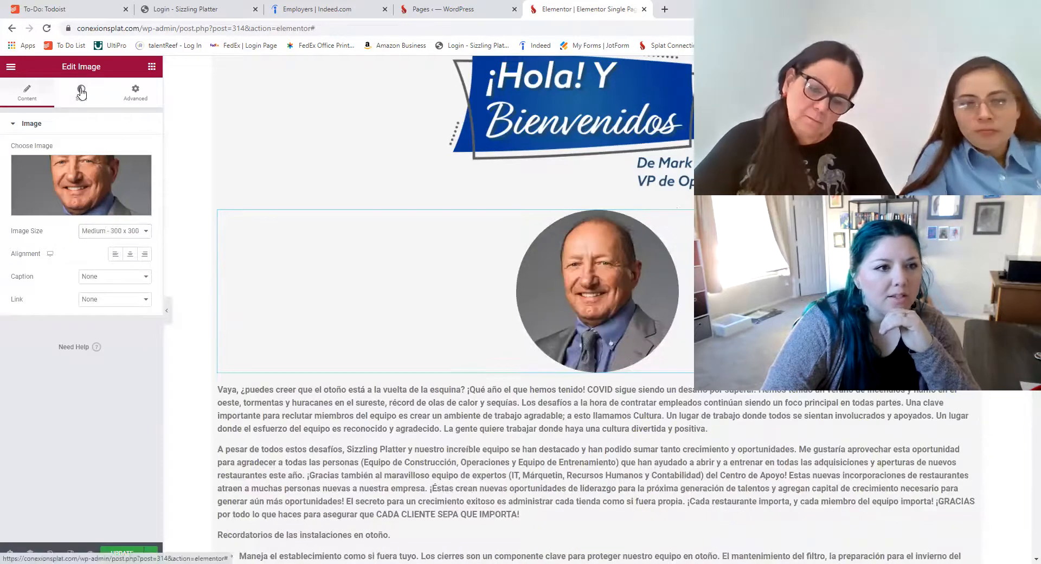
Look through the portrait's style and advanced settings, and view the available mask shapes
click(81, 92)
click(28, 93)
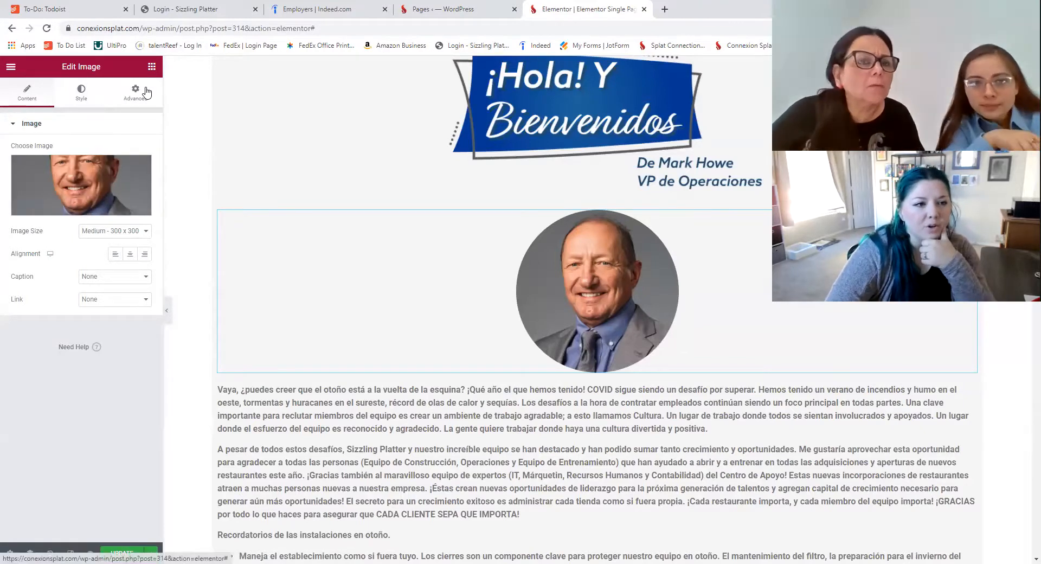
click(82, 94)
click(122, 96)
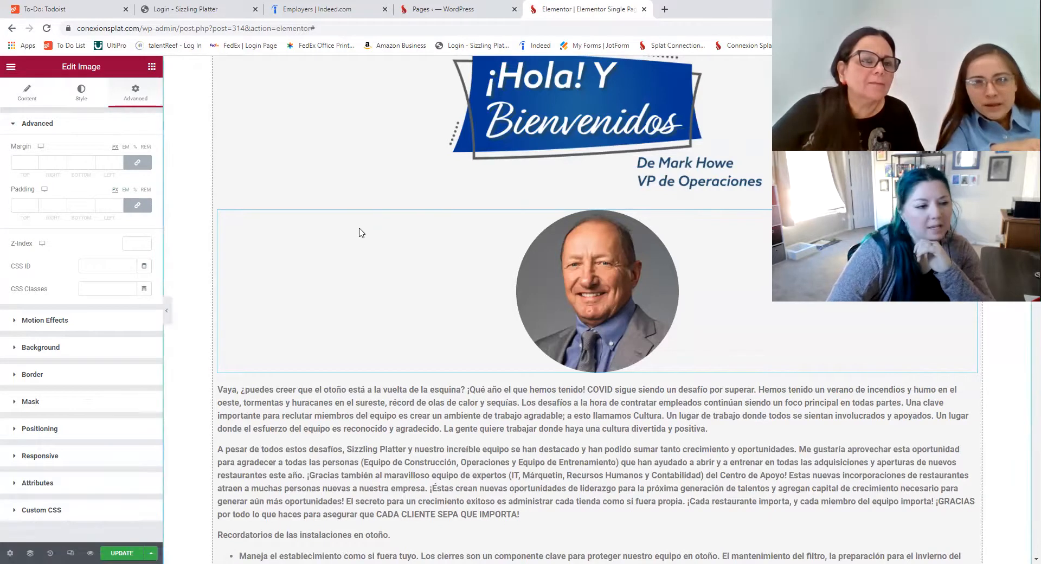
click(17, 406)
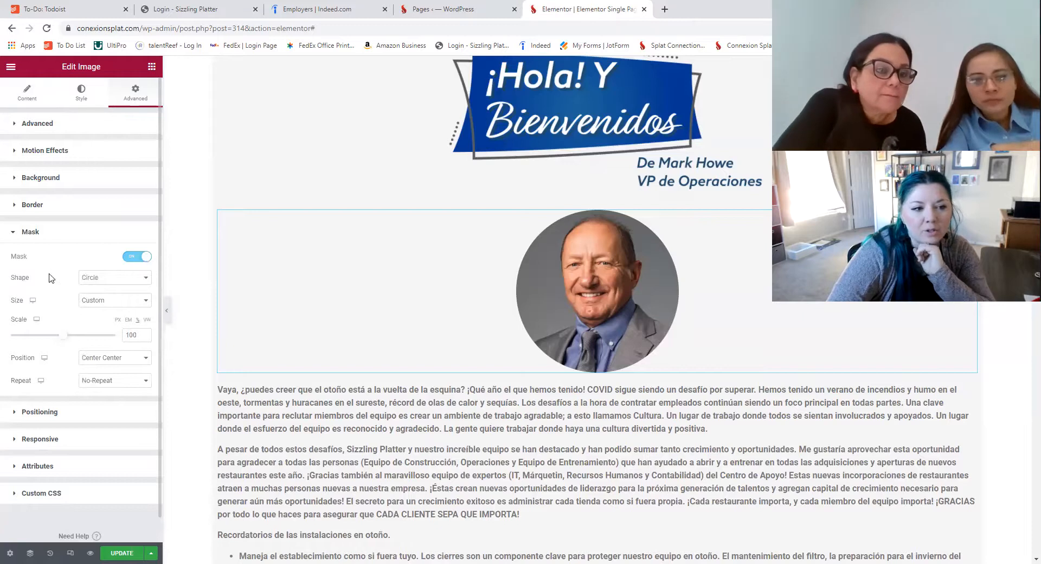
click(109, 280)
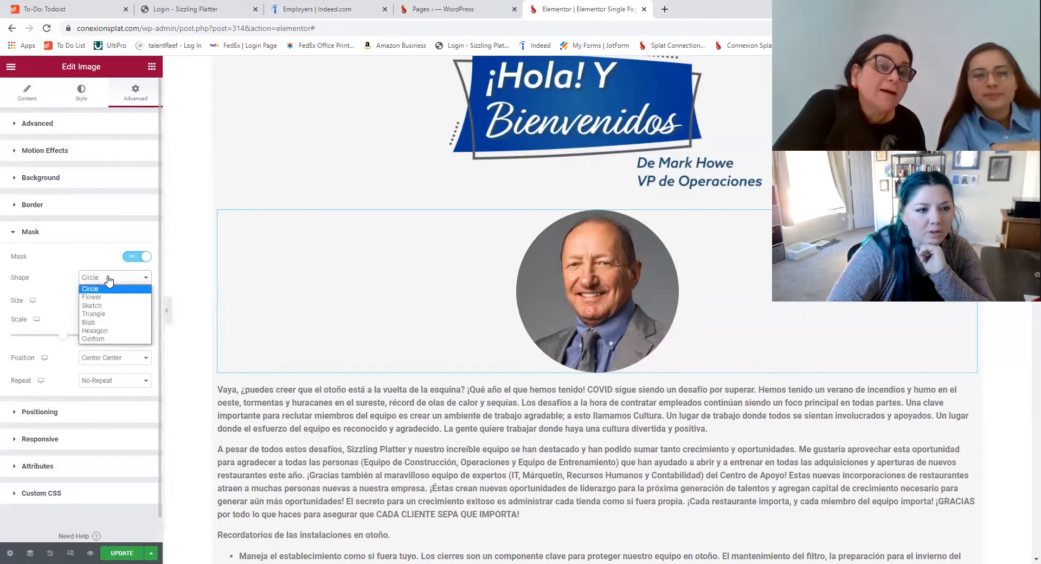
click(109, 279)
Switch the portrait's mask off and on again, and try the Flower and Sketch mask shapes
click(137, 258)
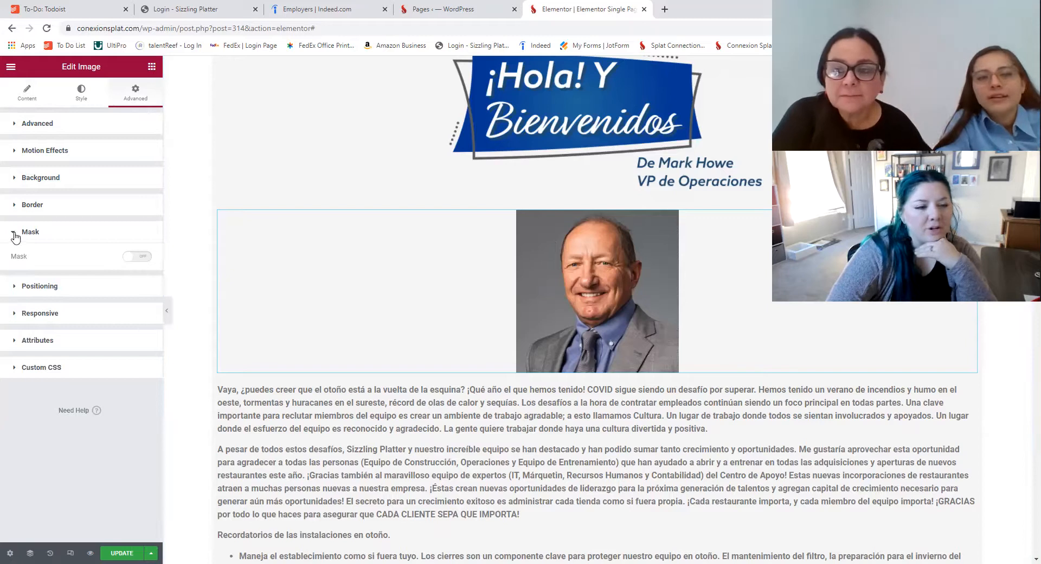
click(134, 257)
click(109, 277)
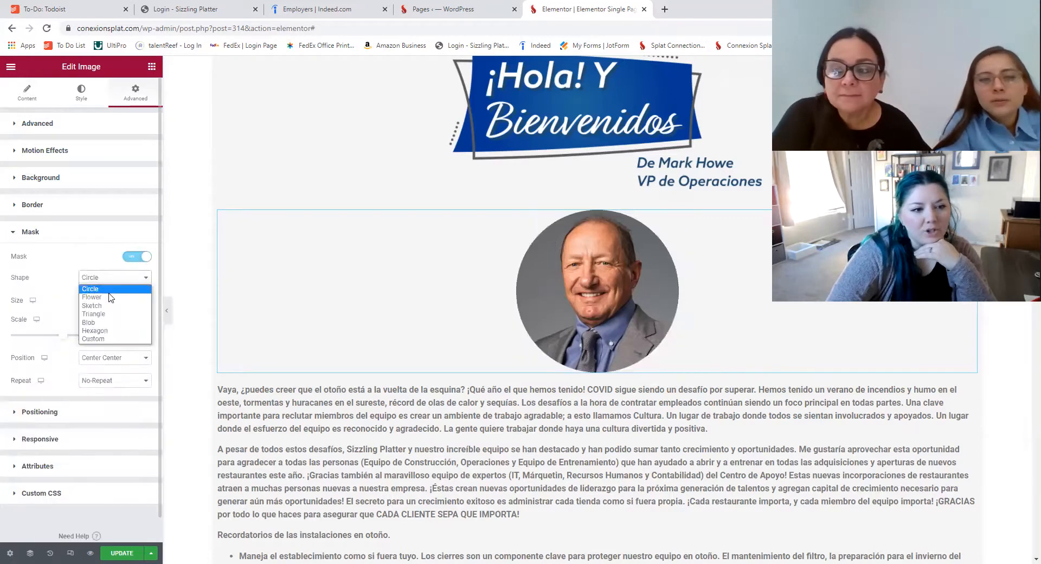
click(109, 297)
click(93, 279)
click(98, 306)
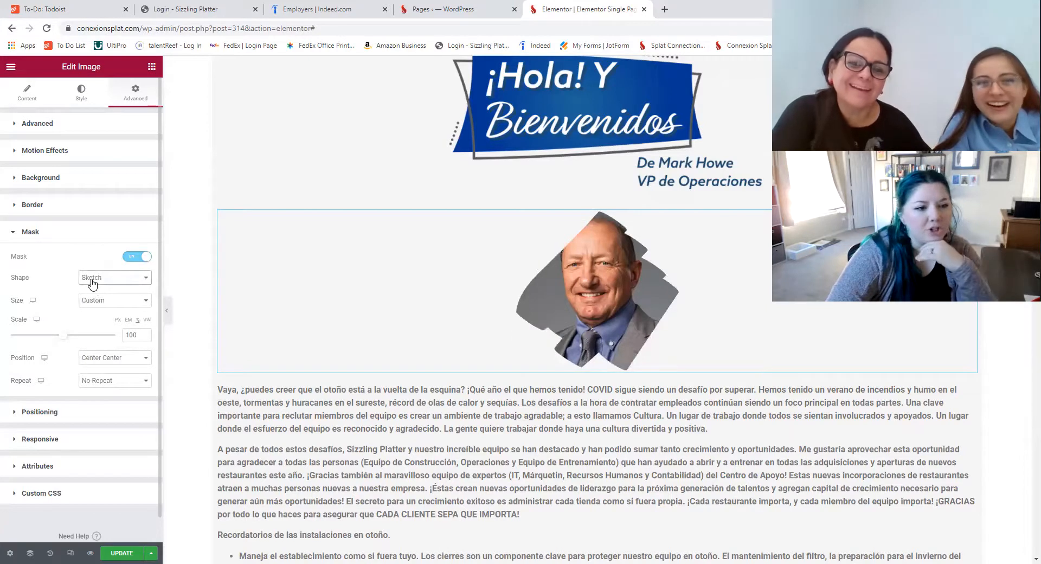
Try a custom portrait mask using the toga-wearing cartoon figure from the media library, and restore the Circle shape
click(93, 280)
click(93, 339)
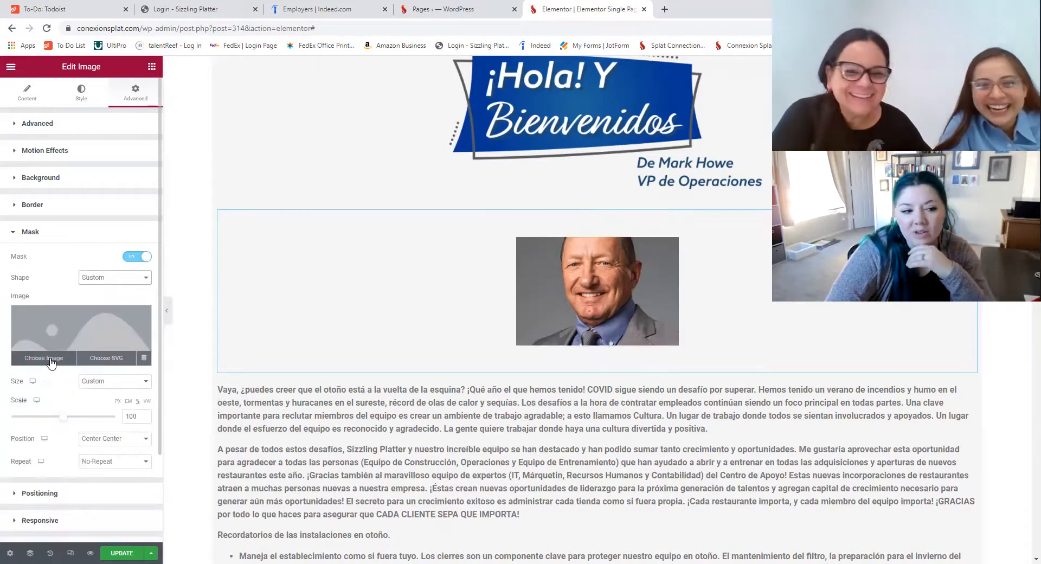
click(50, 360)
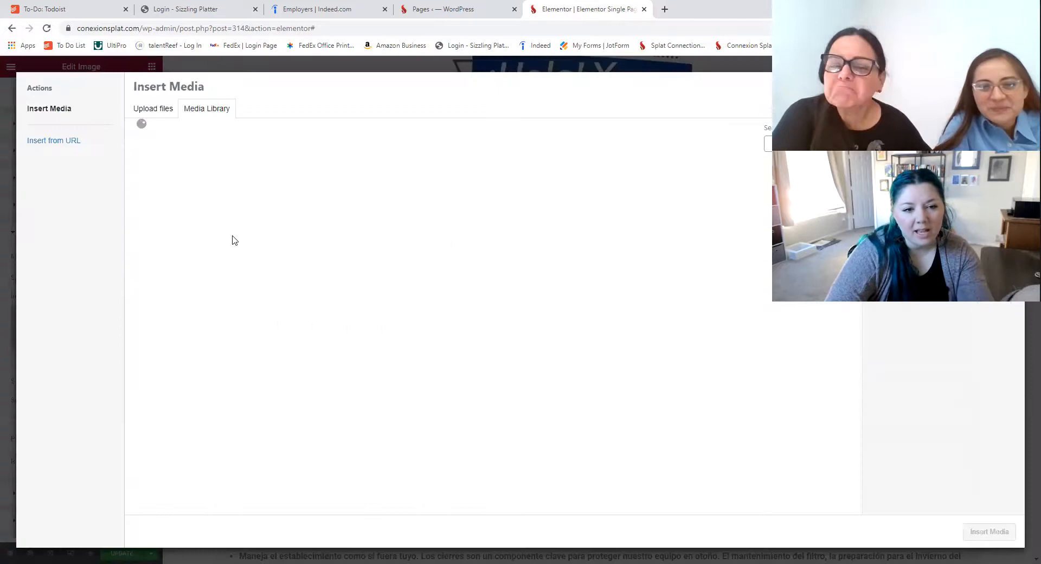
click(172, 193)
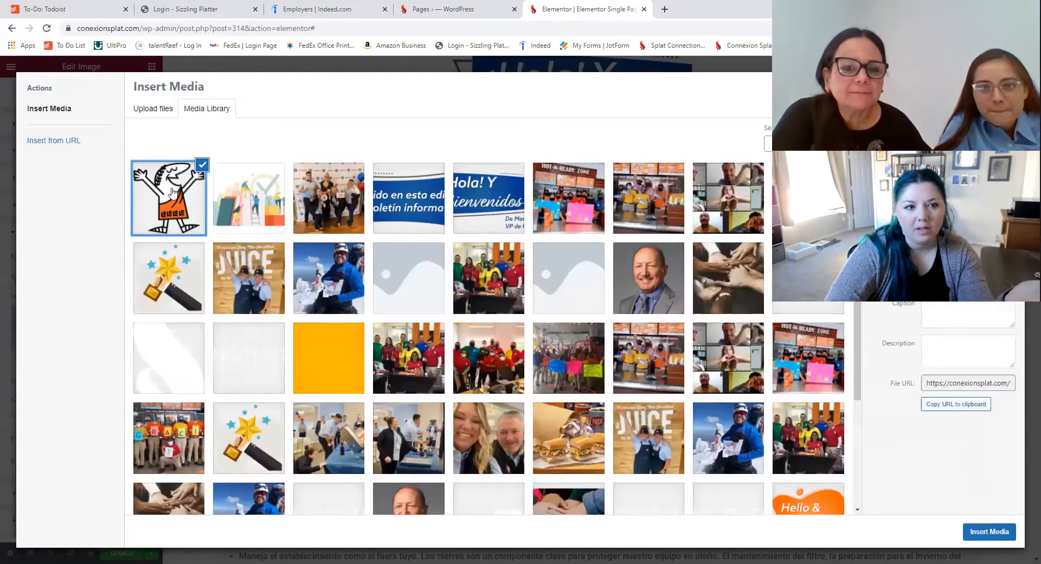
click(981, 531)
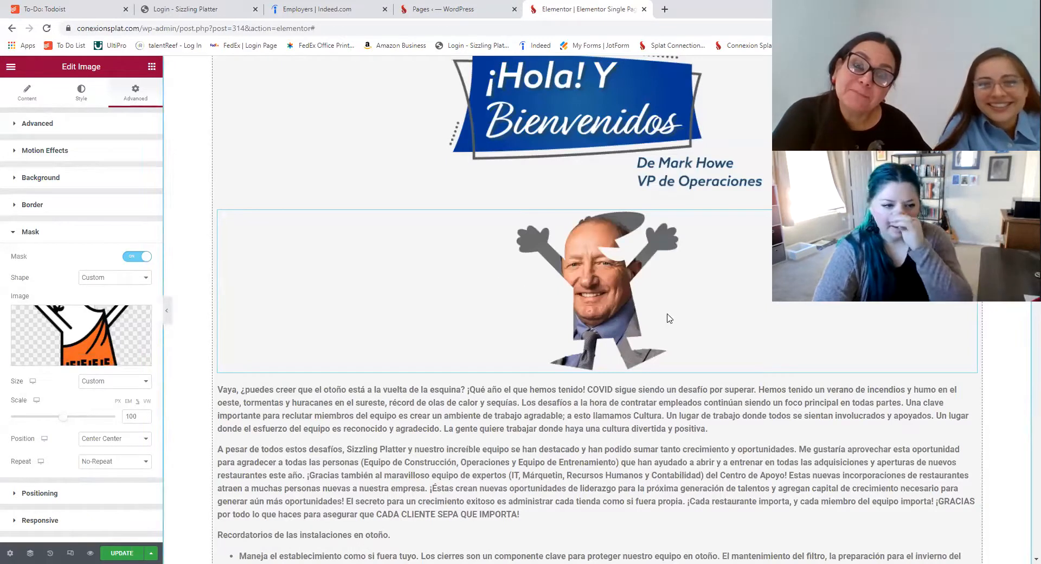
click(96, 279)
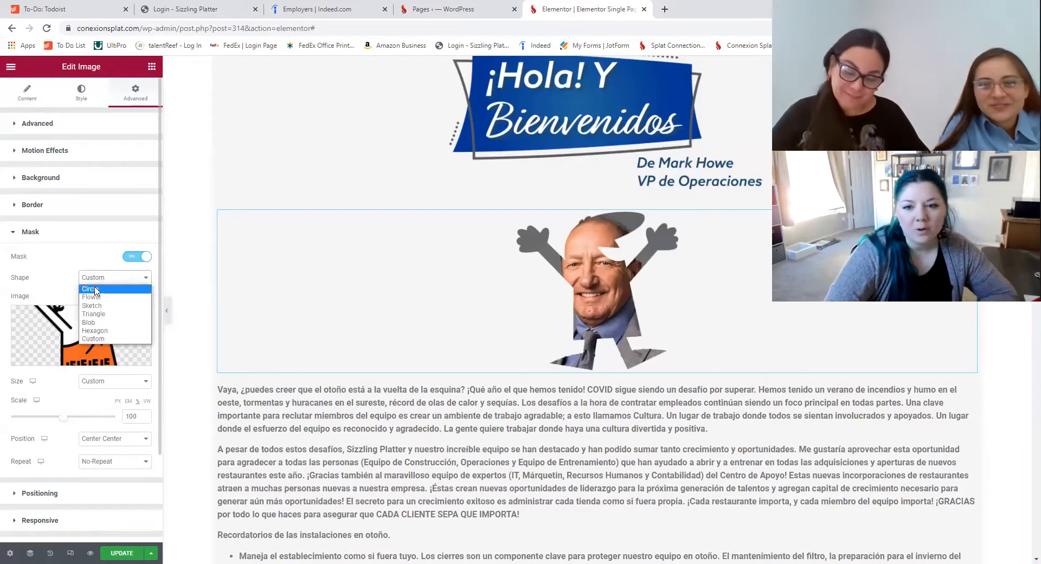
click(96, 292)
Try the Blob and Hexagon mask shapes on the portrait and return it to the Circle shape
click(122, 278)
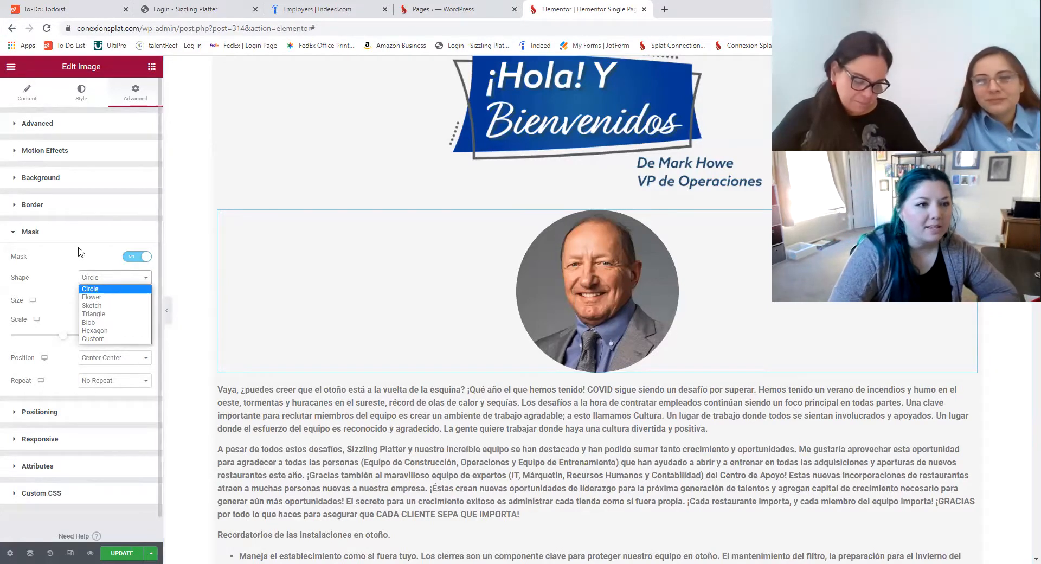
click(71, 232)
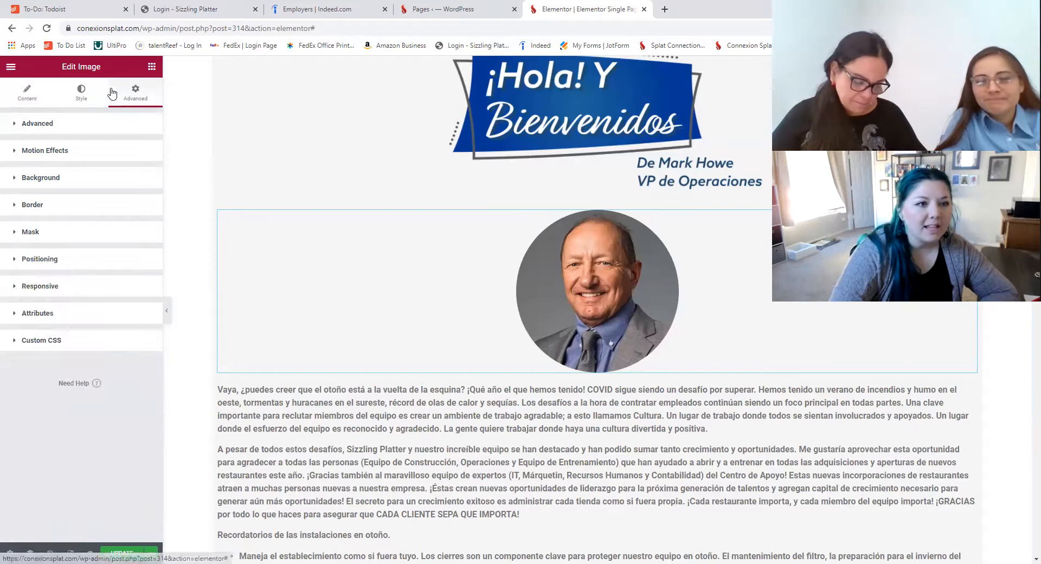
click(21, 232)
click(95, 277)
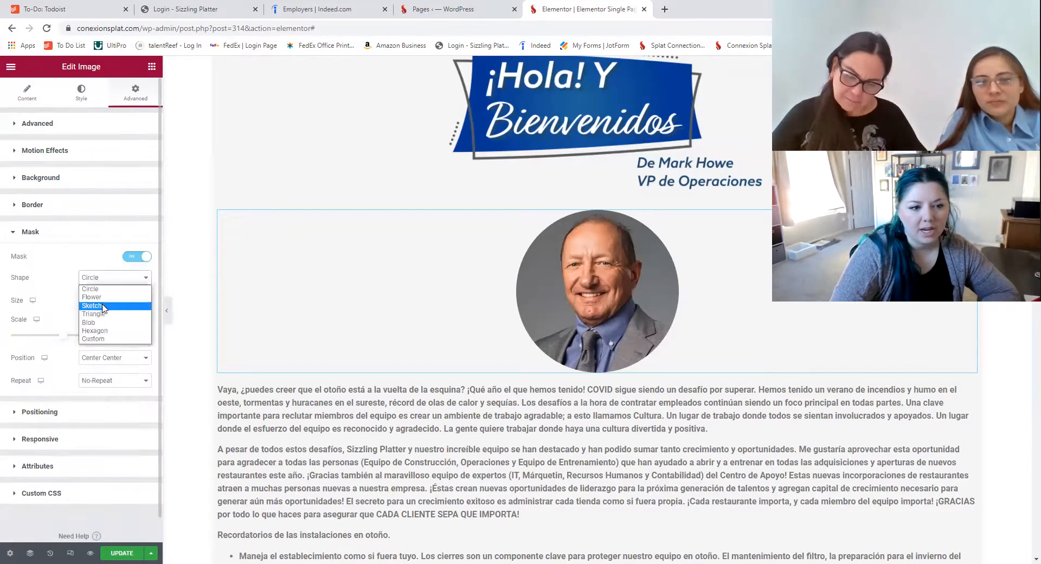
click(96, 323)
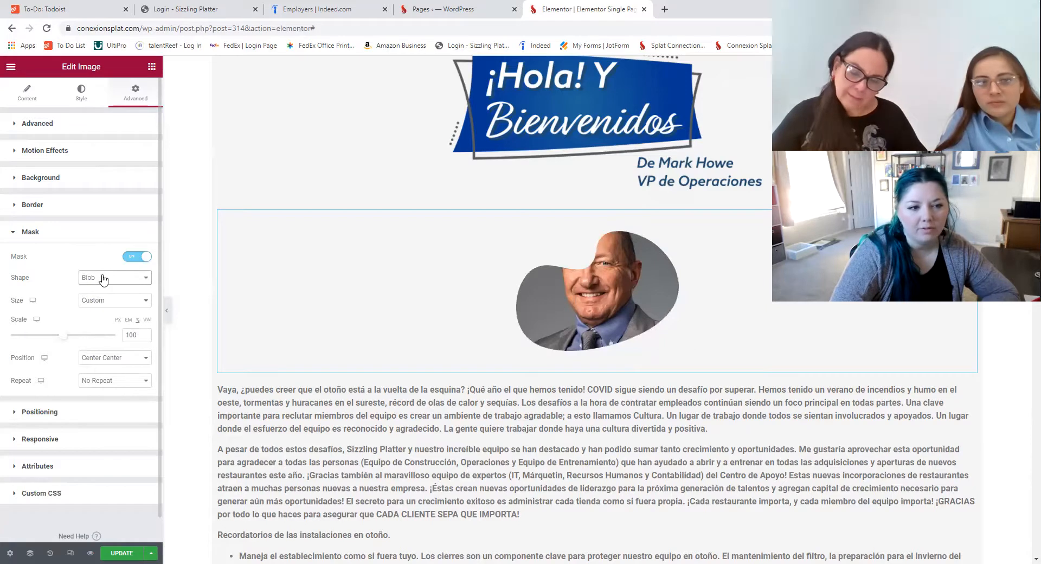
click(103, 277)
click(96, 331)
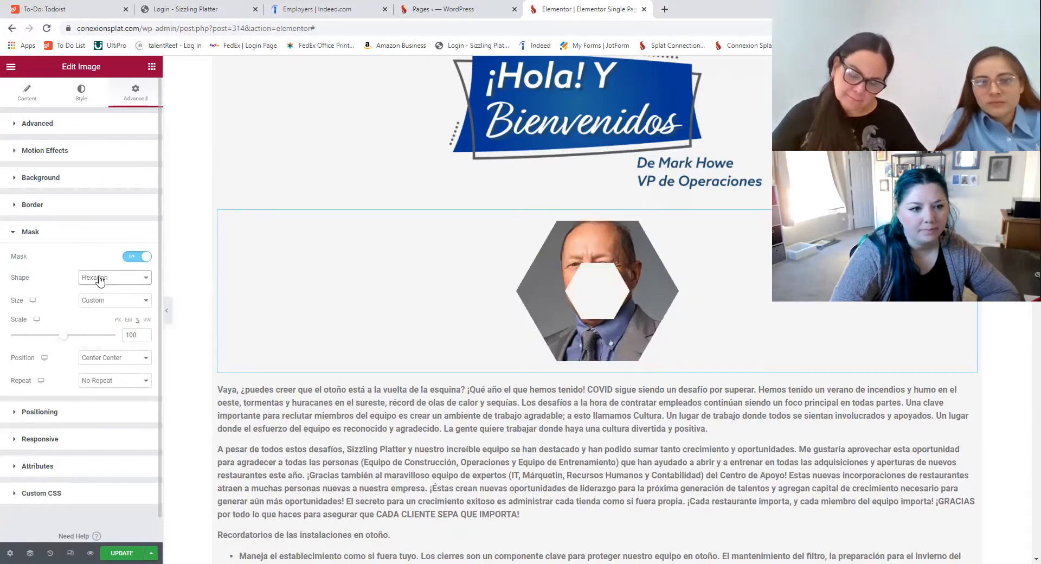
click(100, 277)
click(96, 289)
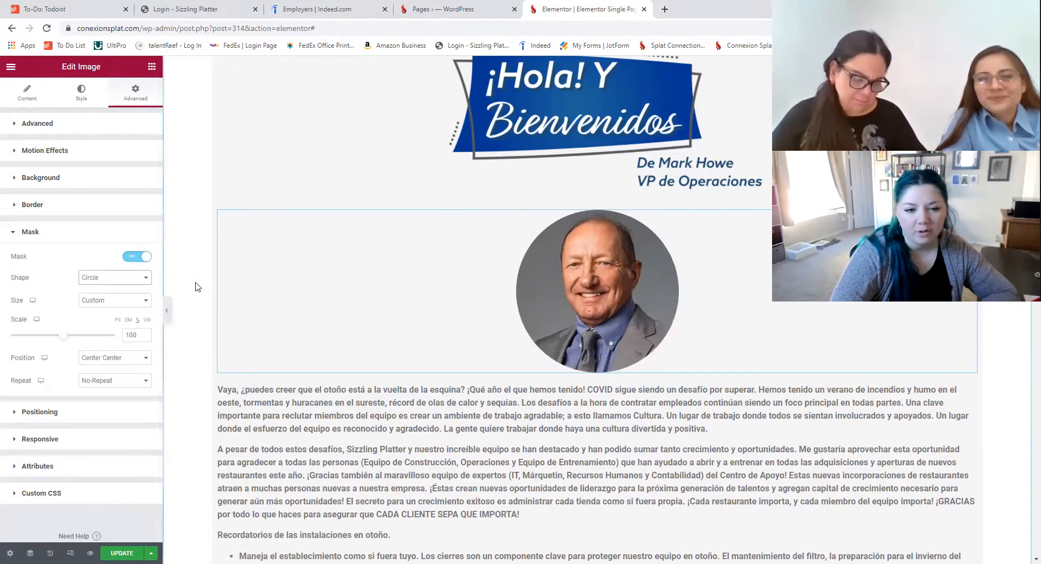
View the media library and file upload area for the welcome banner image, and close them without replacing it
scroll(197, 287, down, 2)
scroll(198, 287, up, 4)
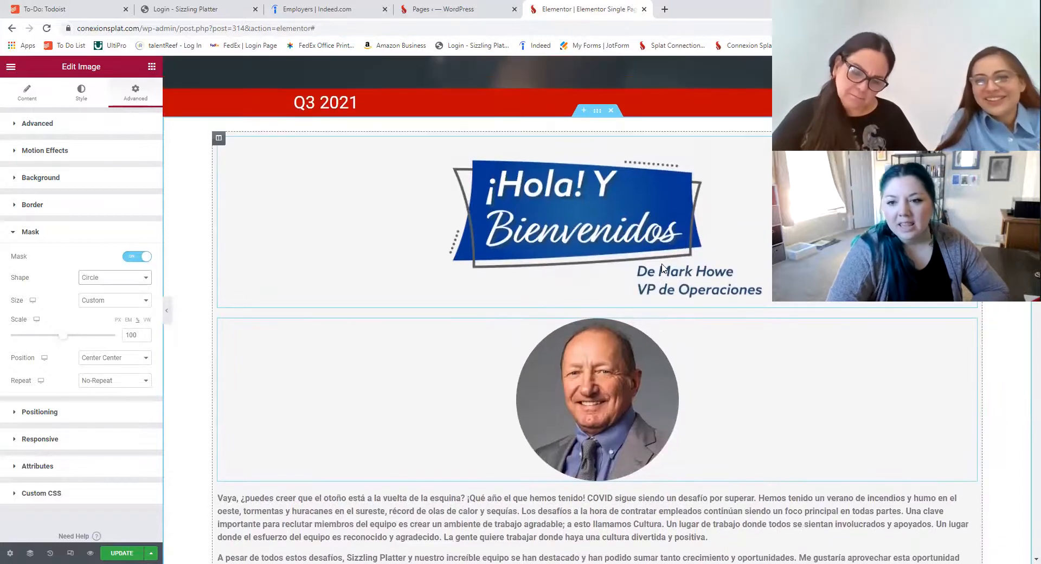
click(674, 281)
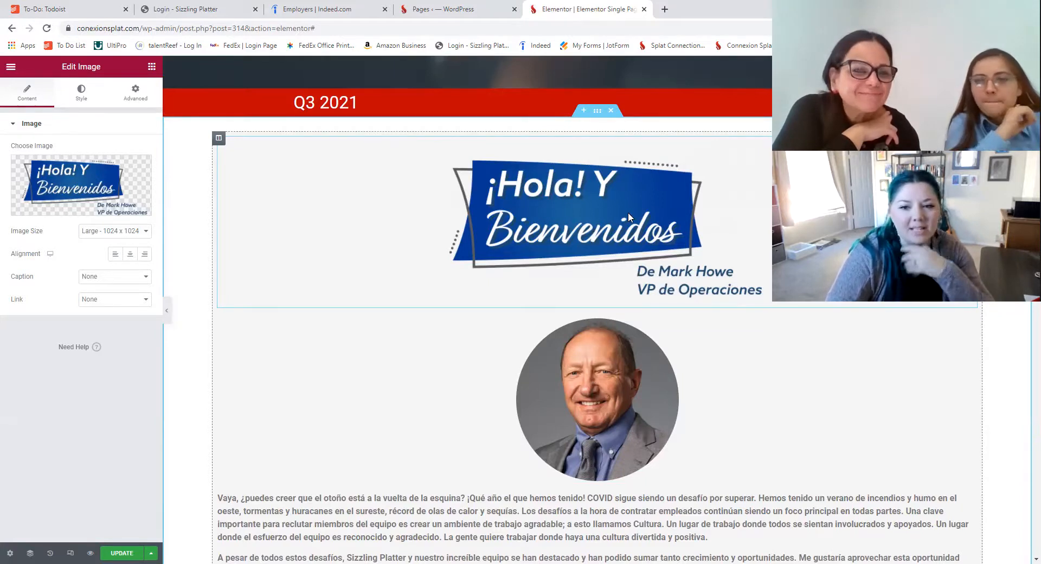
click(62, 214)
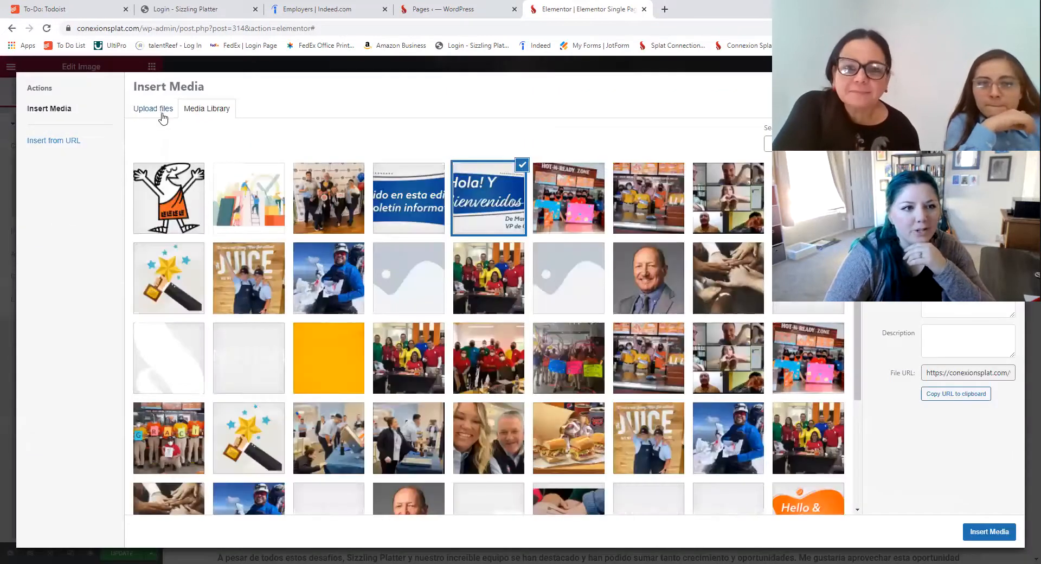
click(163, 114)
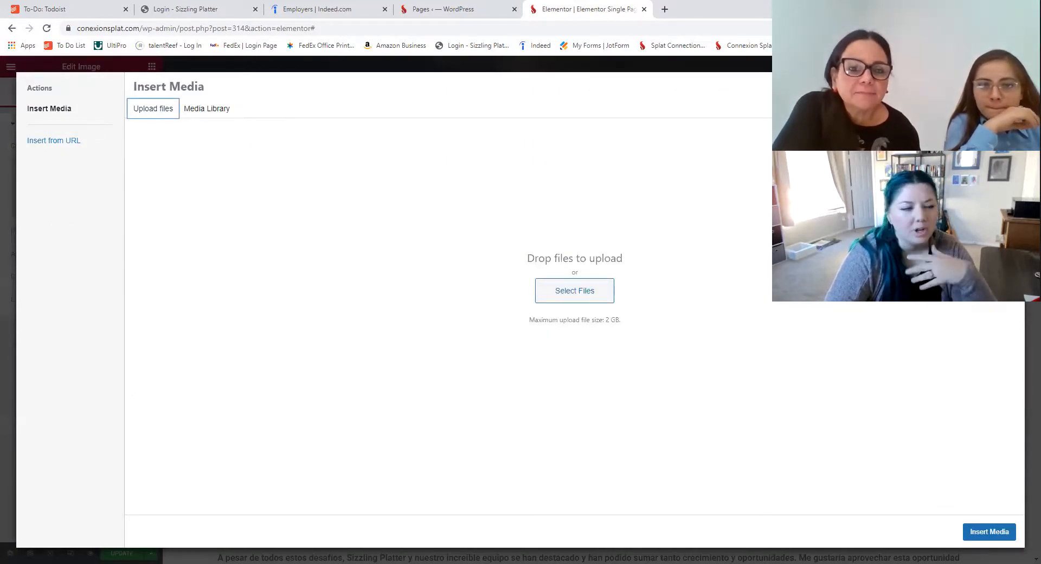
key(Escape)
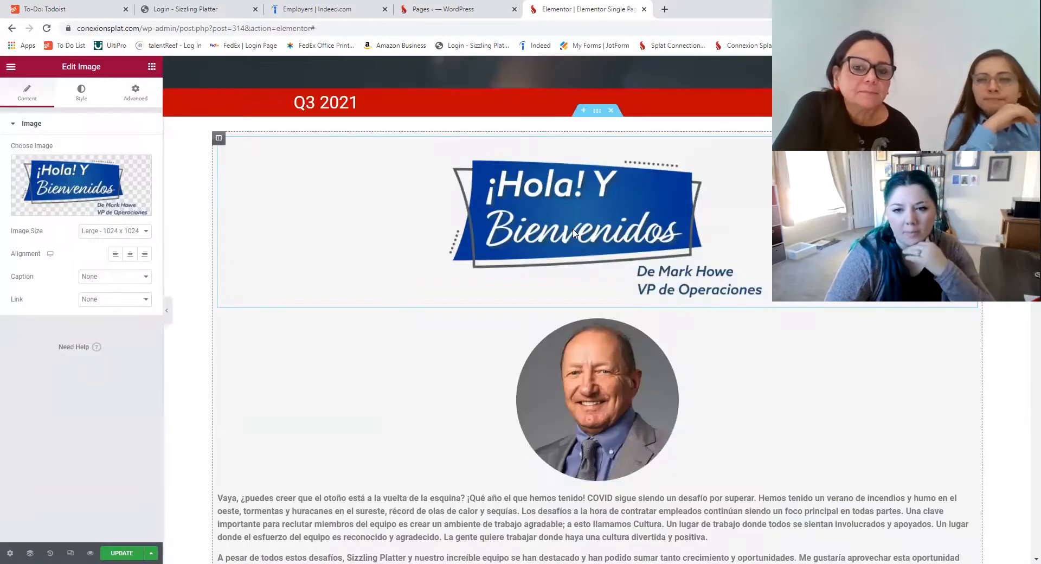
Change the quarter heading in the red bar to Q4 2021
scroll(571, 235, up, 3)
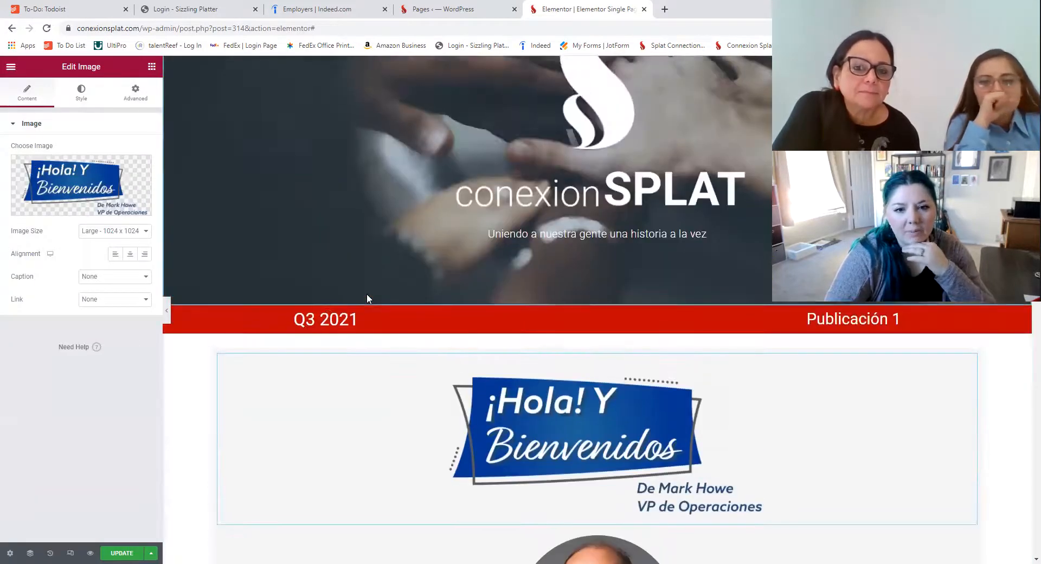
click(301, 320)
drag(316, 319, 309, 320)
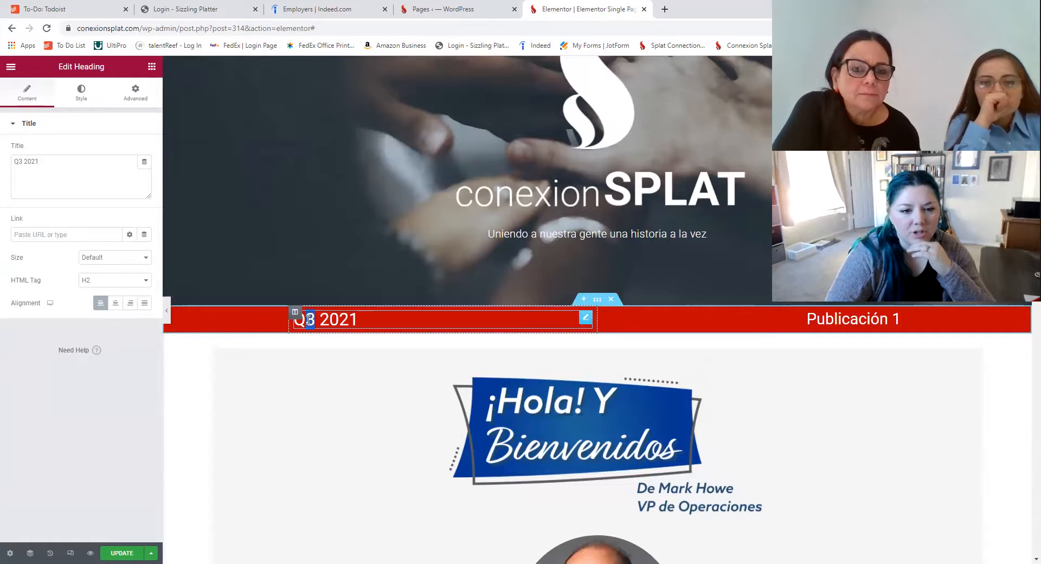
text(4)
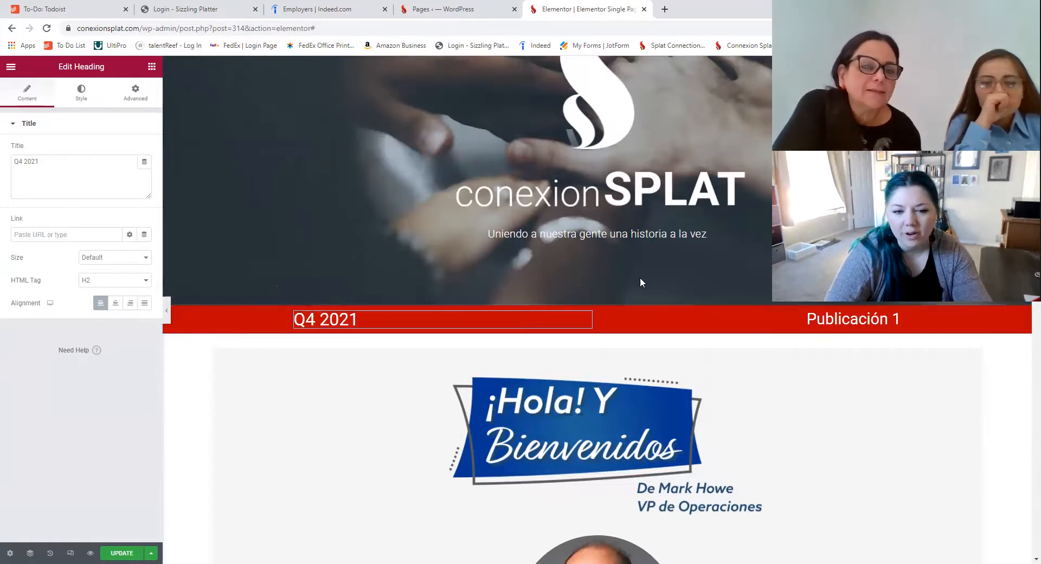
Open the publication and quarter headings in the red bar for editing and retype the last digit of Q4 2021
click(895, 319)
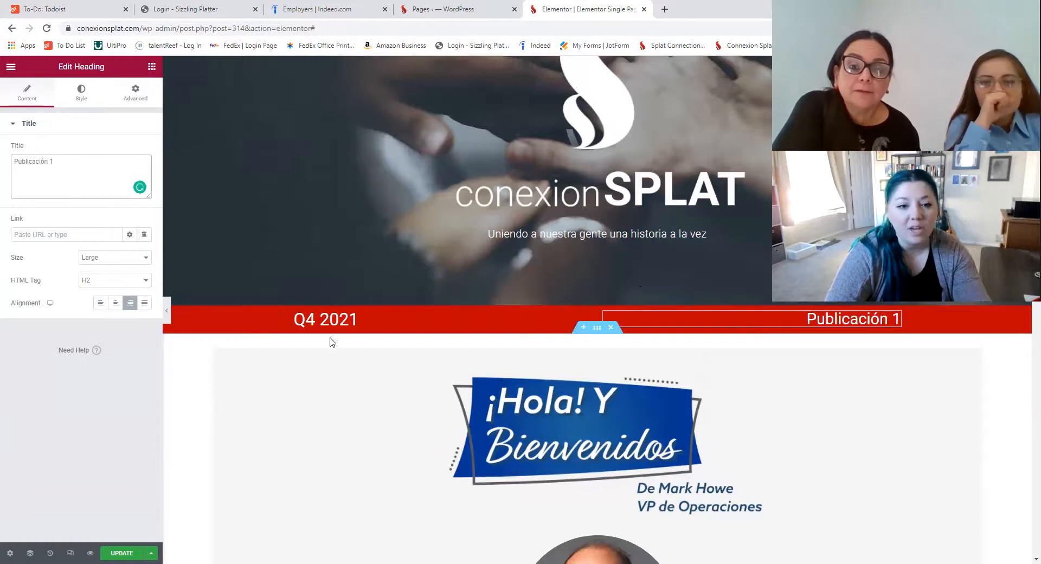
click(370, 319)
drag(371, 319, 295, 320)
drag(363, 320, 297, 321)
click(43, 161)
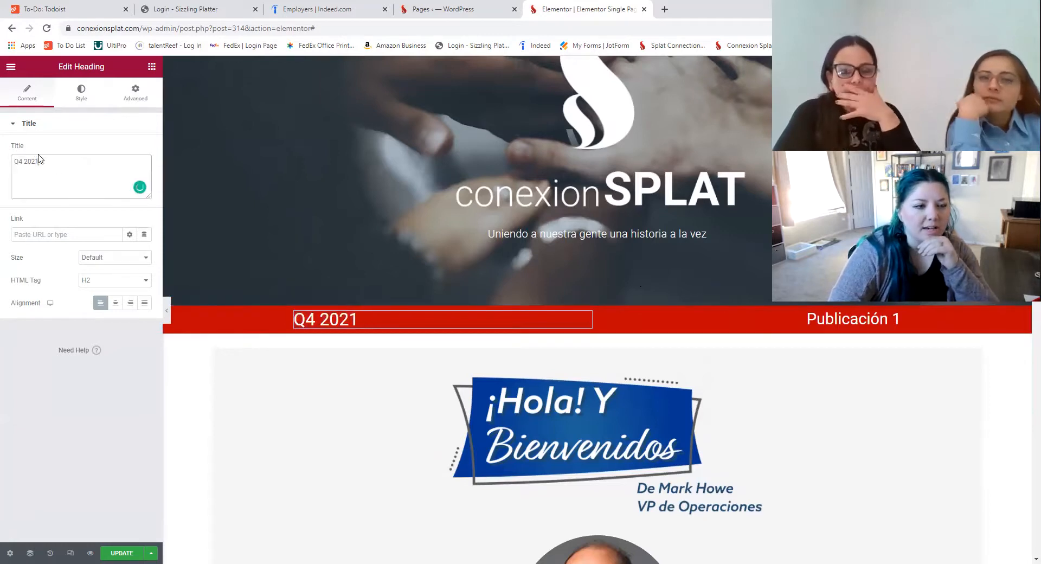
drag(37, 162, 14, 161)
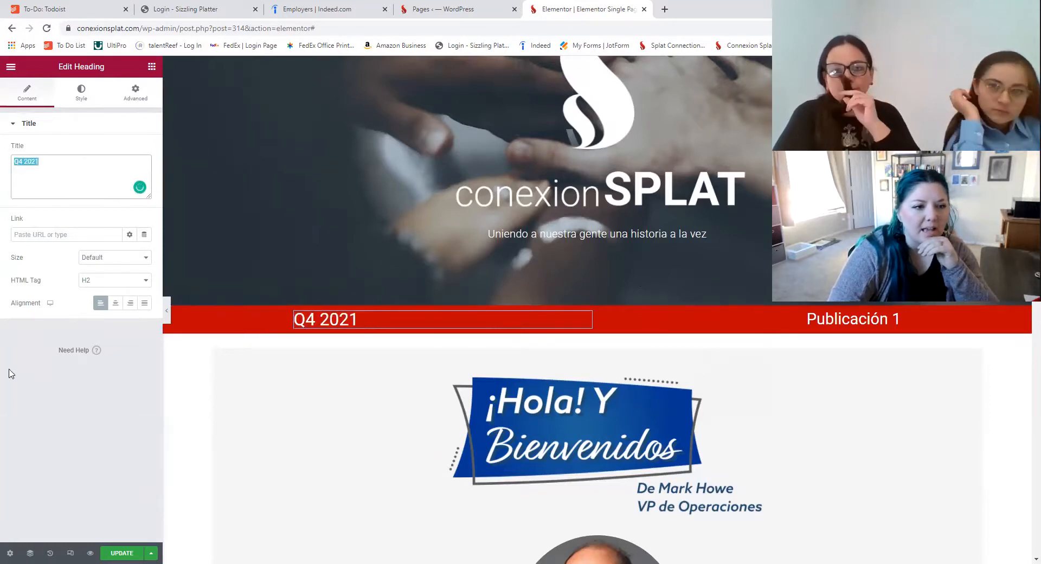
click(40, 164)
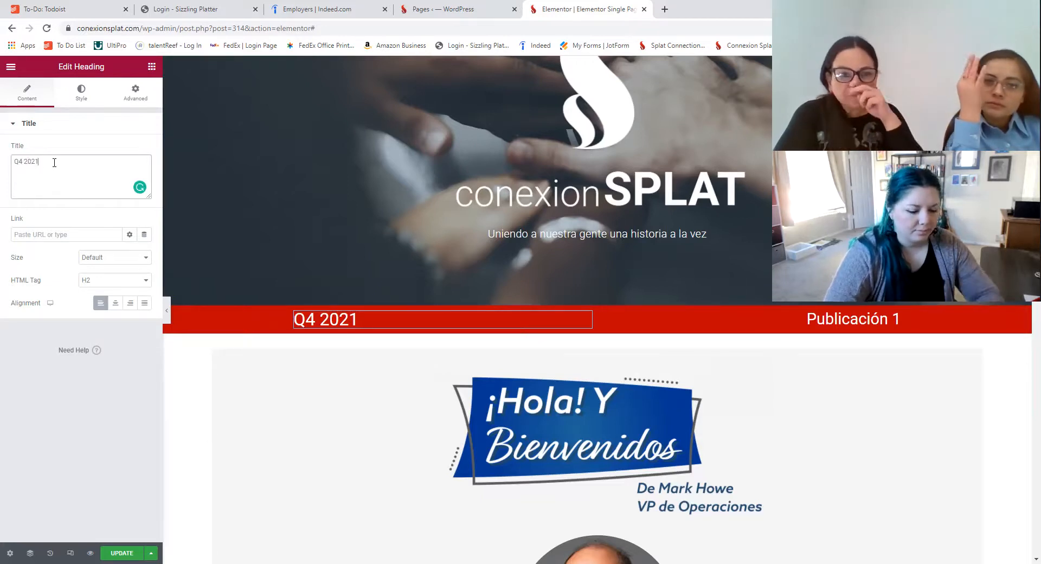
key(BackSpace)
text(1)
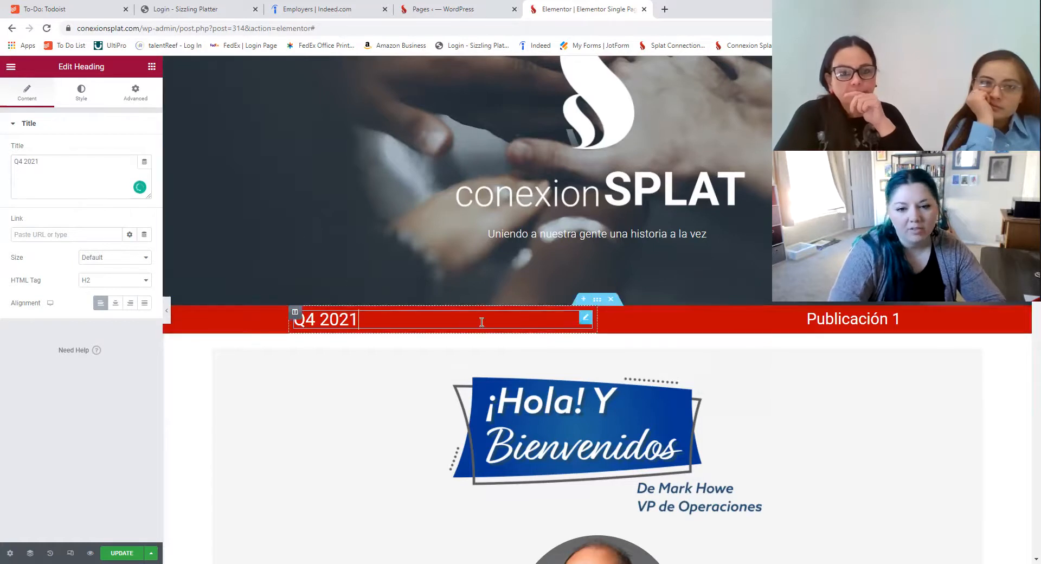
Look through the newsletter page from the header down to the footer and back up to the welcome message
scroll(693, 331, up, 4)
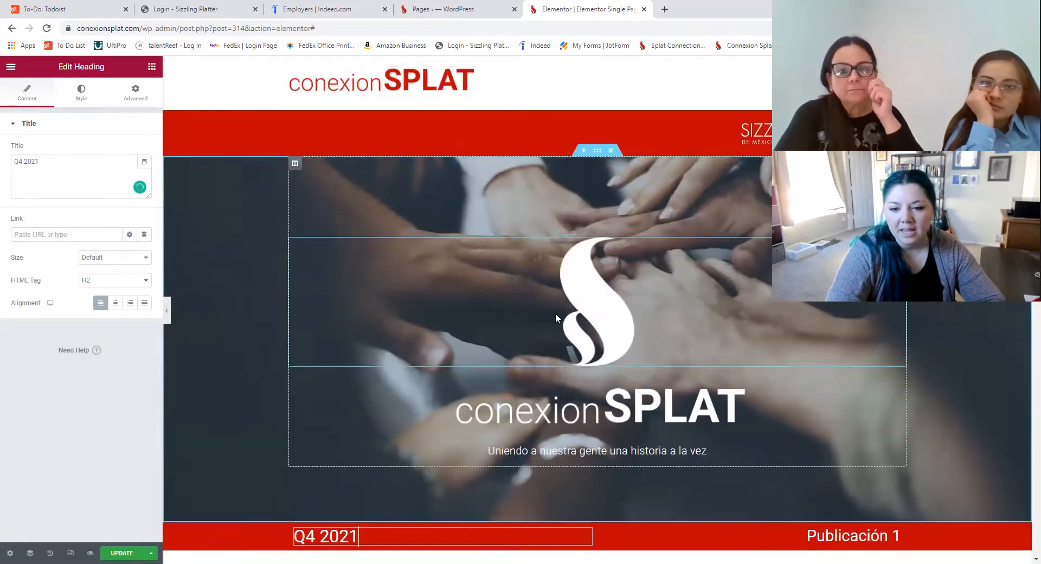
scroll(555, 314, down, 2)
scroll(555, 313, up, 2)
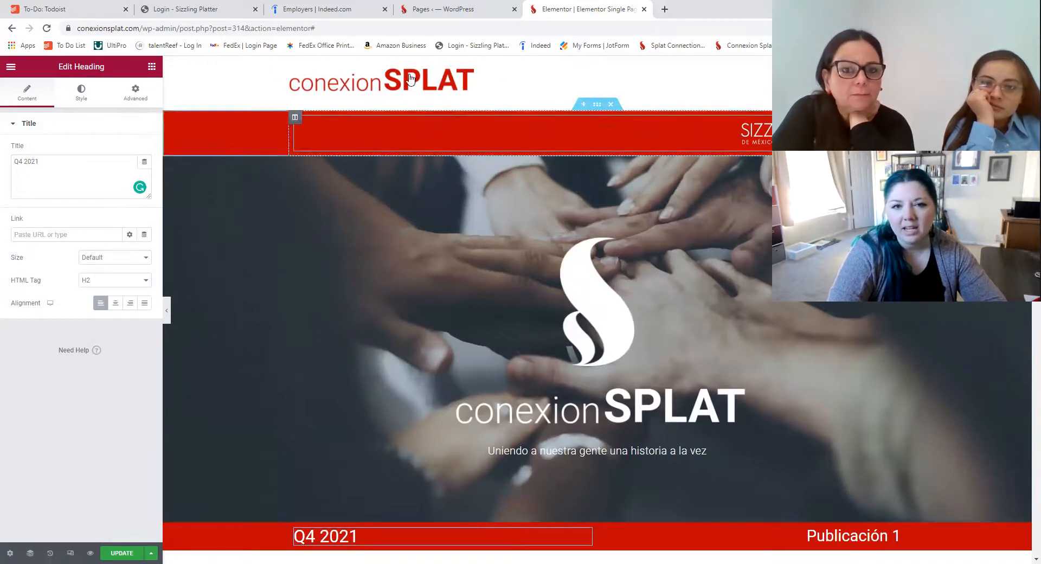
scroll(370, 140, down, 20)
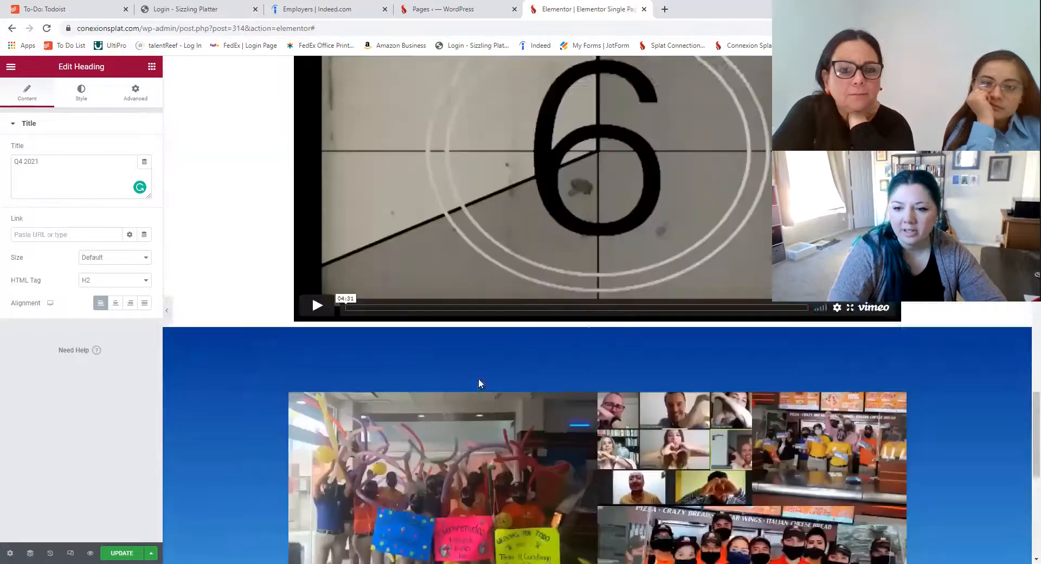
scroll(358, 361, down, 1)
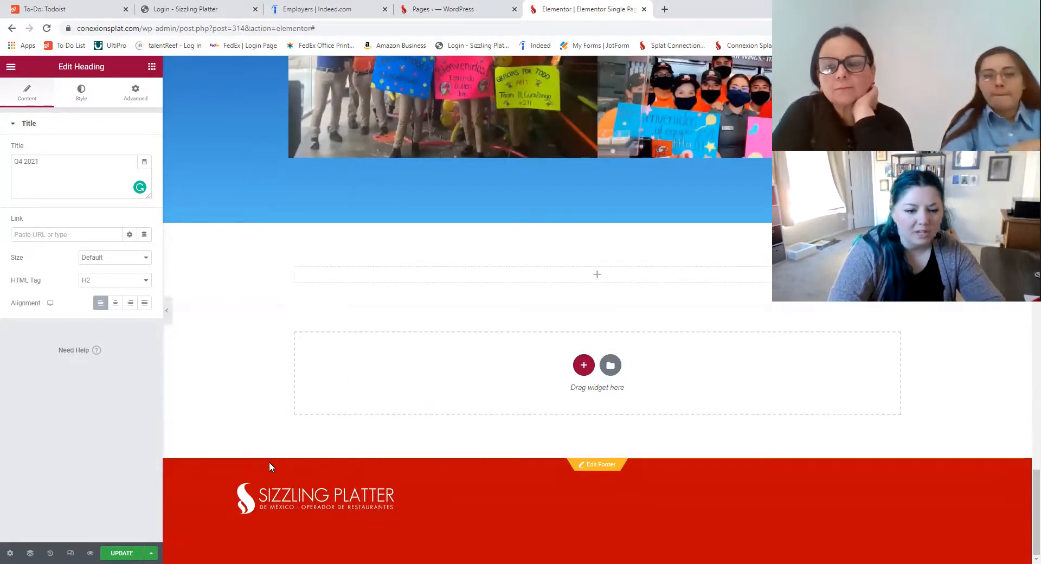
scroll(298, 523, up, 5)
scroll(237, 429, up, 20)
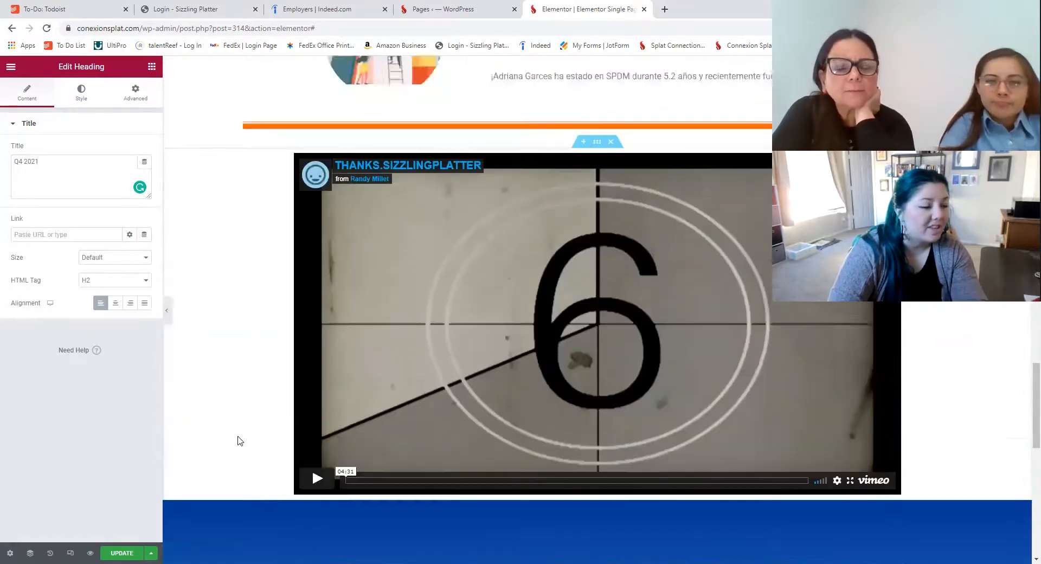
scroll(237, 420, up, 1)
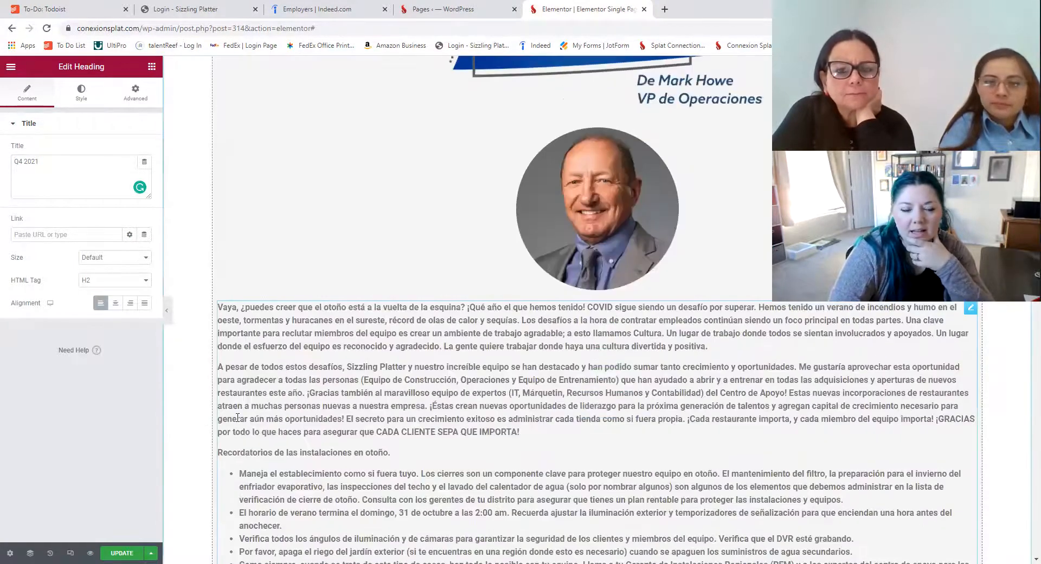
Open the welcome message's text content for editing and select its entire text on the page
scroll(237, 418, down, 6)
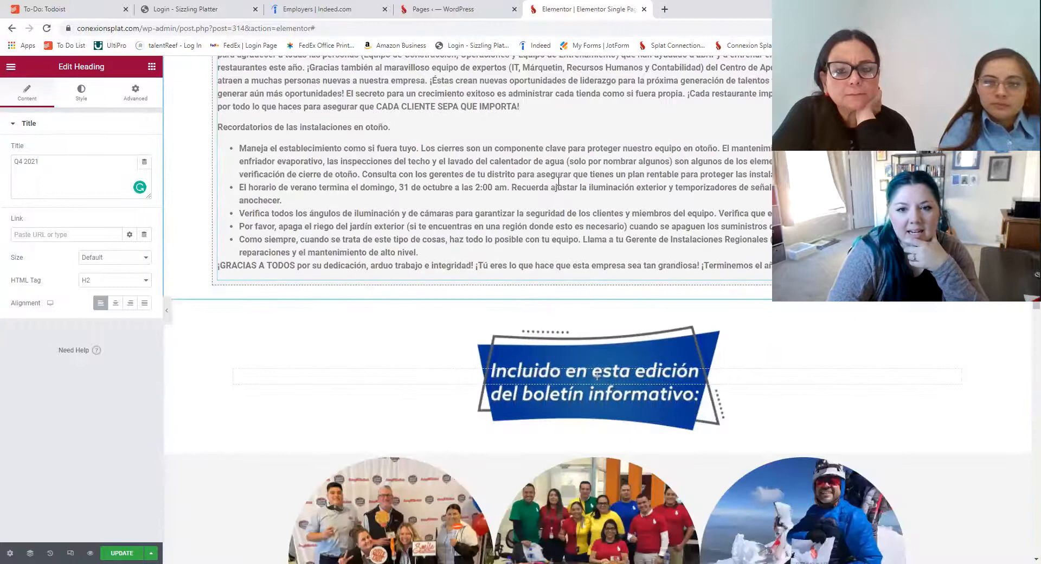
click(737, 205)
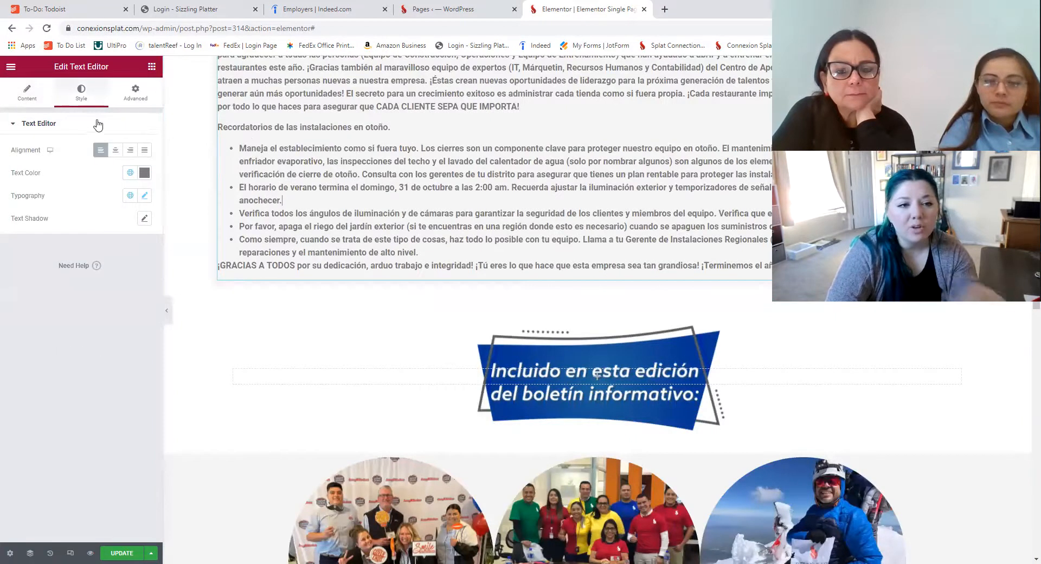
click(13, 97)
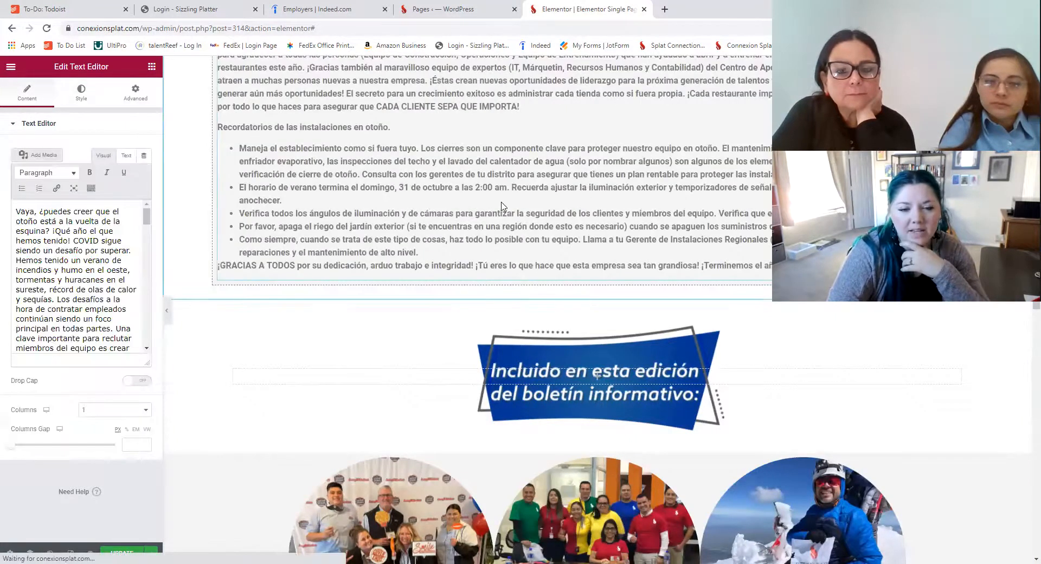
scroll(604, 349, up, 5)
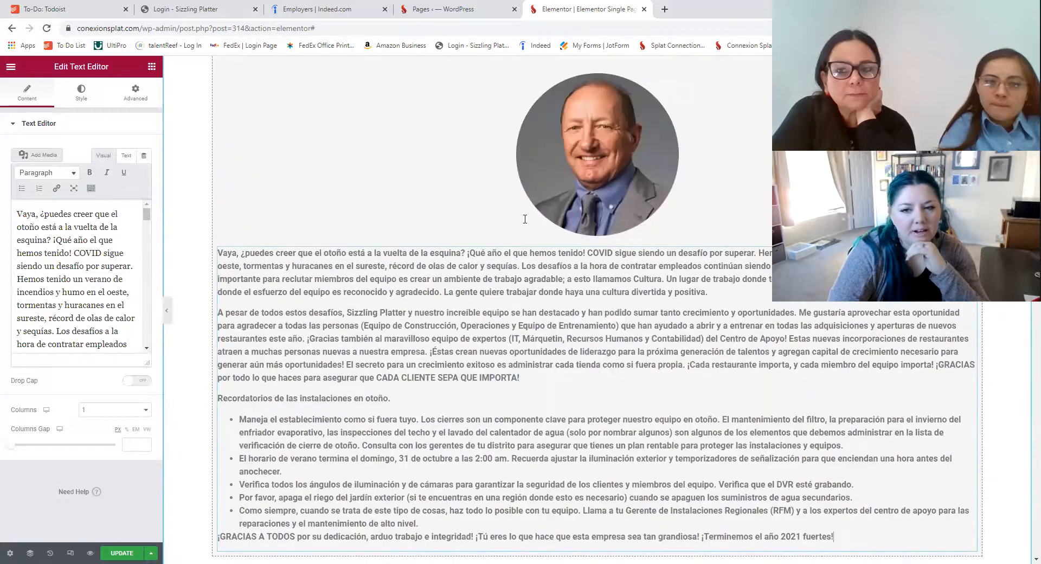
scroll(604, 349, down, 3)
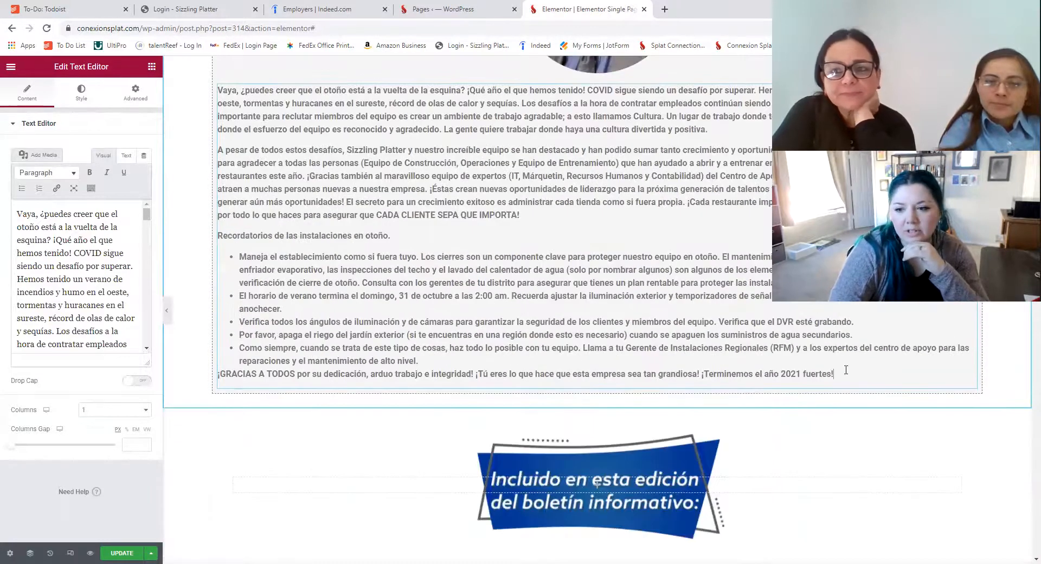
drag(808, 378, 165, 81)
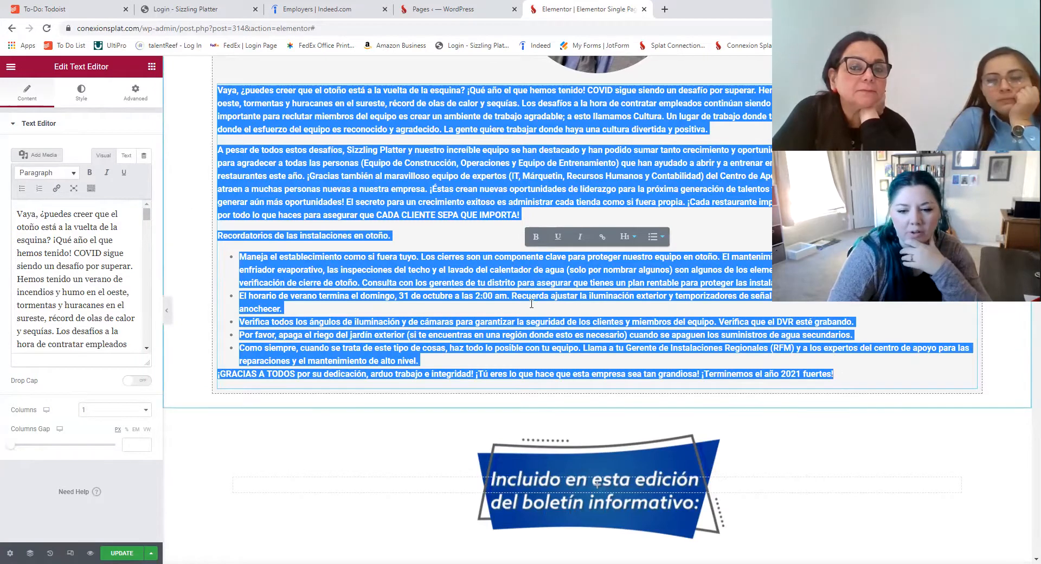
View the settings of the ¡Hola! Y Bienvenidos banner image and review the welcome message and article cards below it
scroll(531, 301, down, 8)
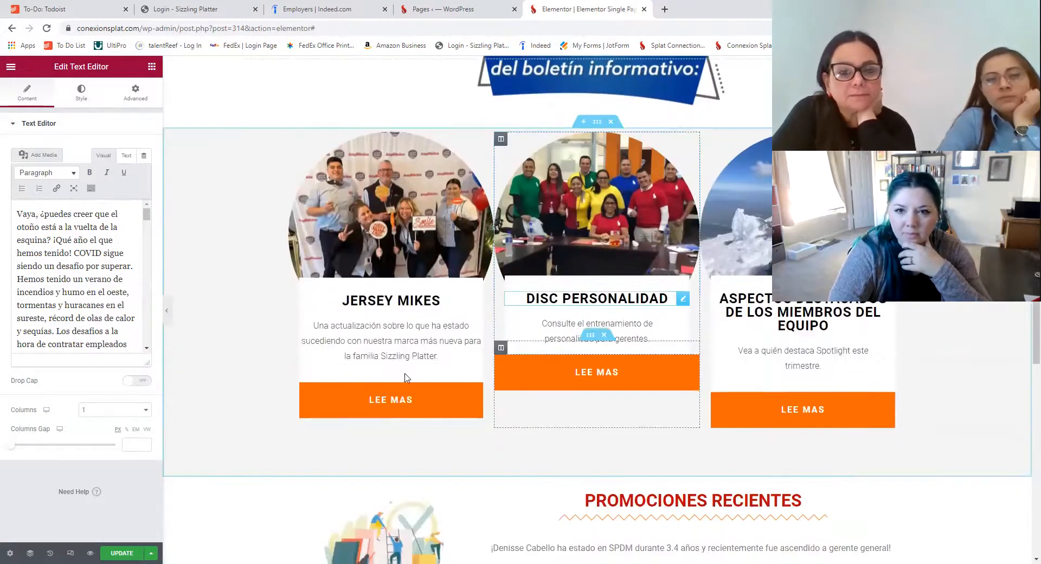
scroll(406, 377, up, 10)
click(465, 142)
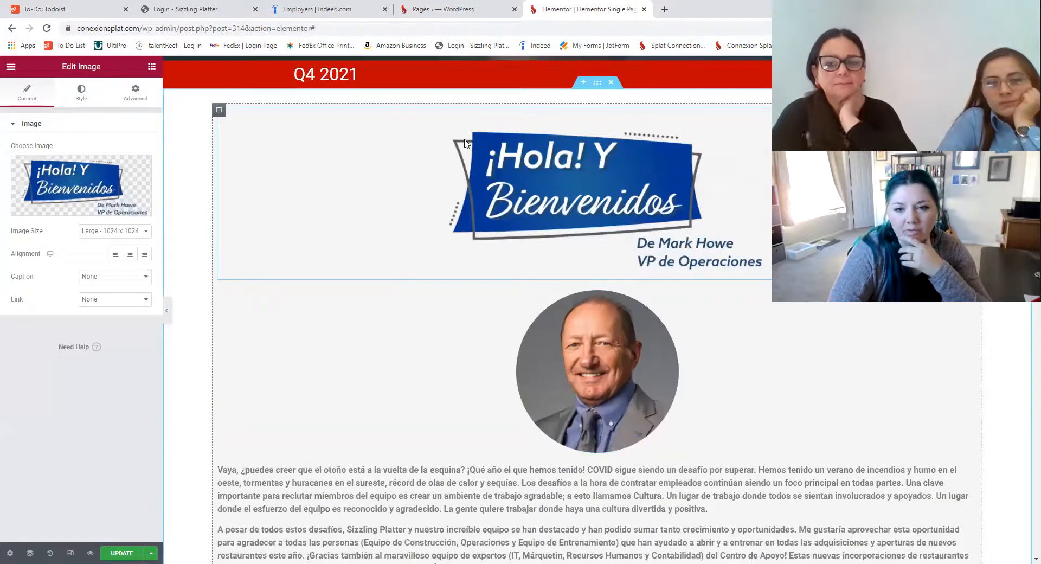
scroll(340, 154, up, 5)
scroll(337, 271, down, 7)
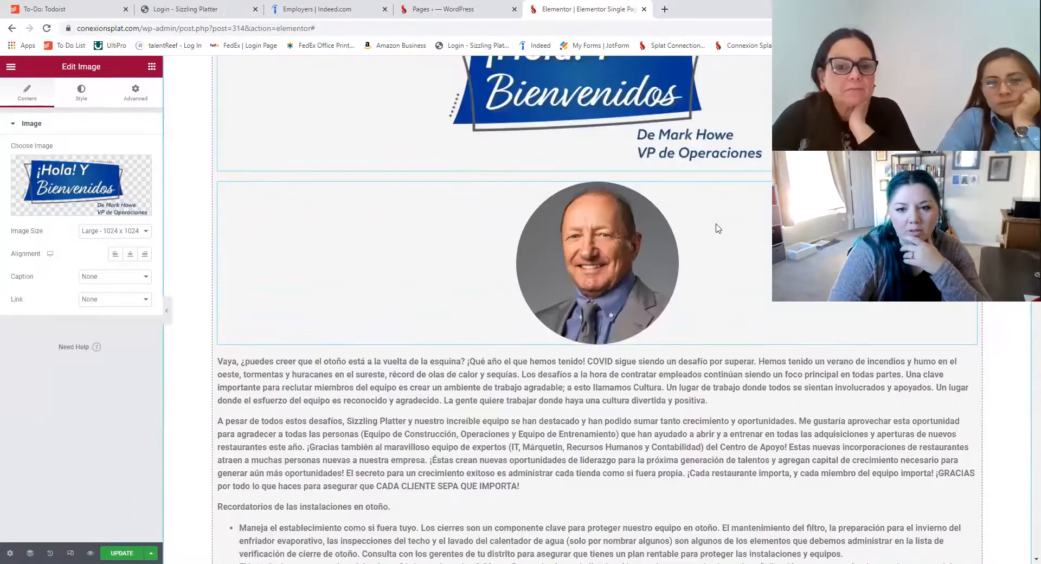
scroll(366, 229, down, 4)
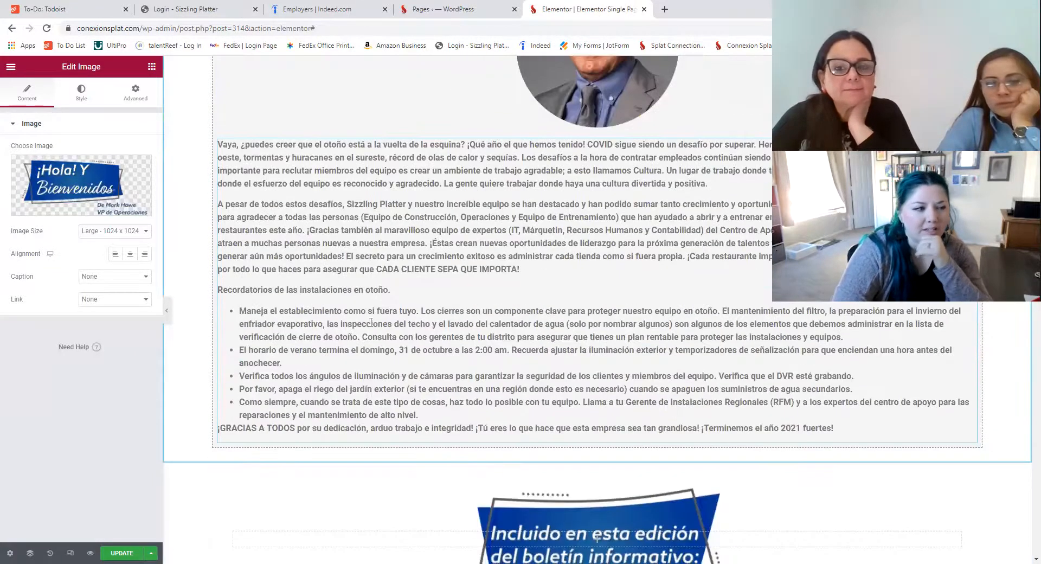
scroll(247, 287, down, 10)
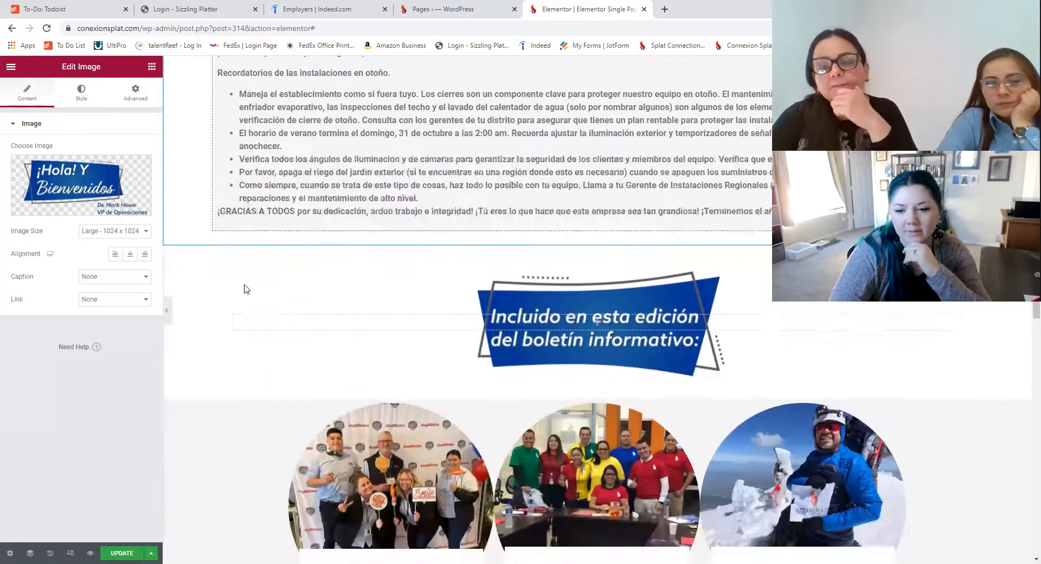
View the link and content settings of the Lee mas button on the Jersey Mikes card
scroll(245, 287, up, 2)
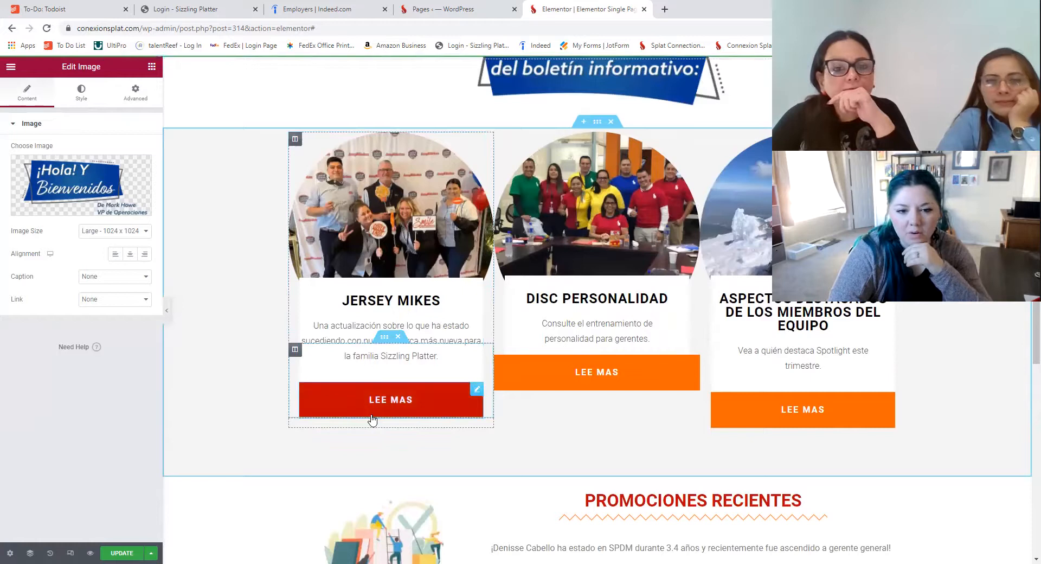
click(412, 404)
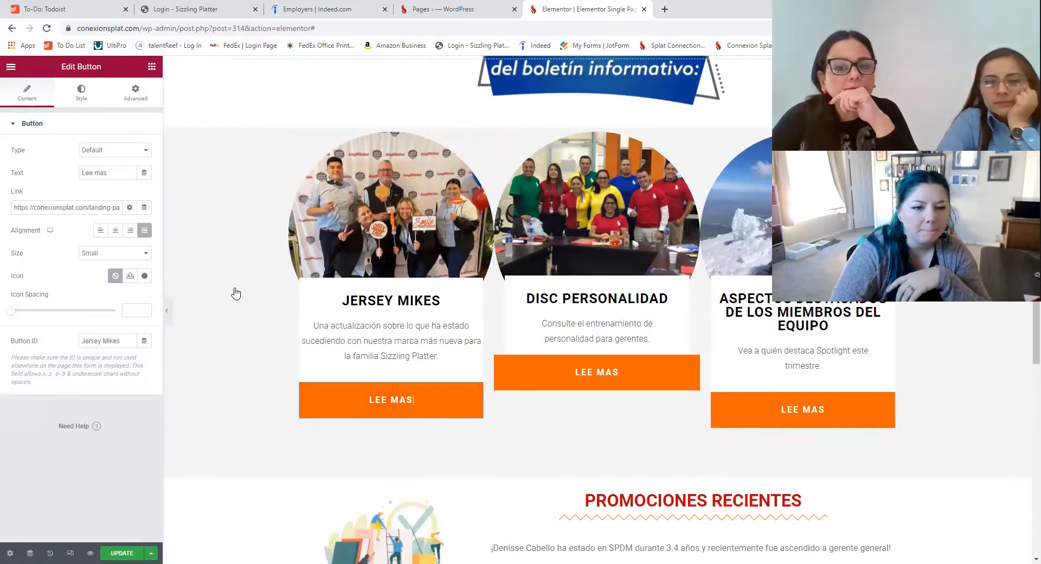
scroll(385, 290, up, 4)
scroll(385, 285, down, 3)
scroll(385, 285, up, 3)
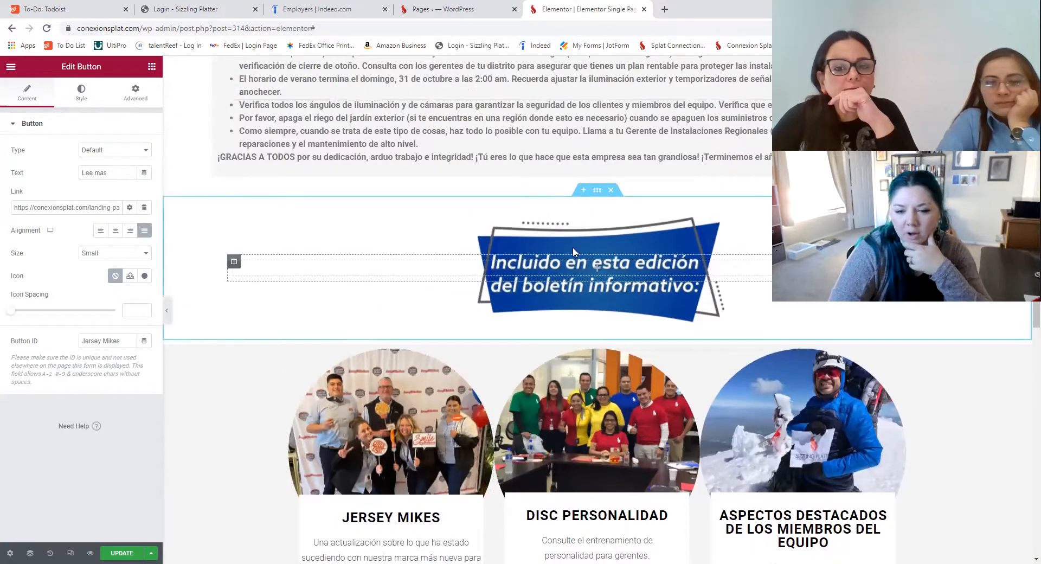
Duplicate the Jersey Mikes column in the article card row
scroll(651, 272, down, 4)
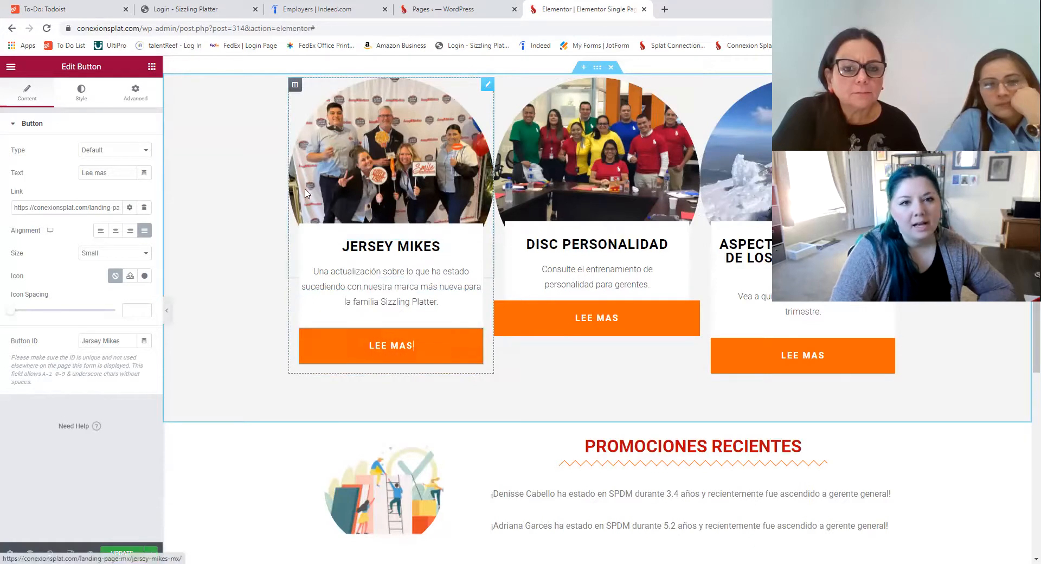
click(295, 86)
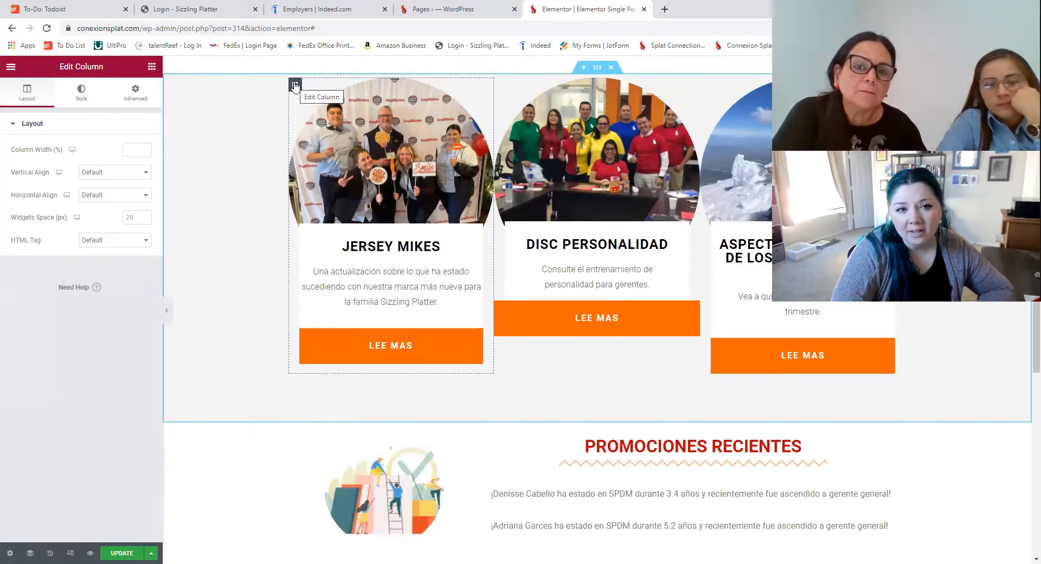
right_click(295, 86)
click(319, 109)
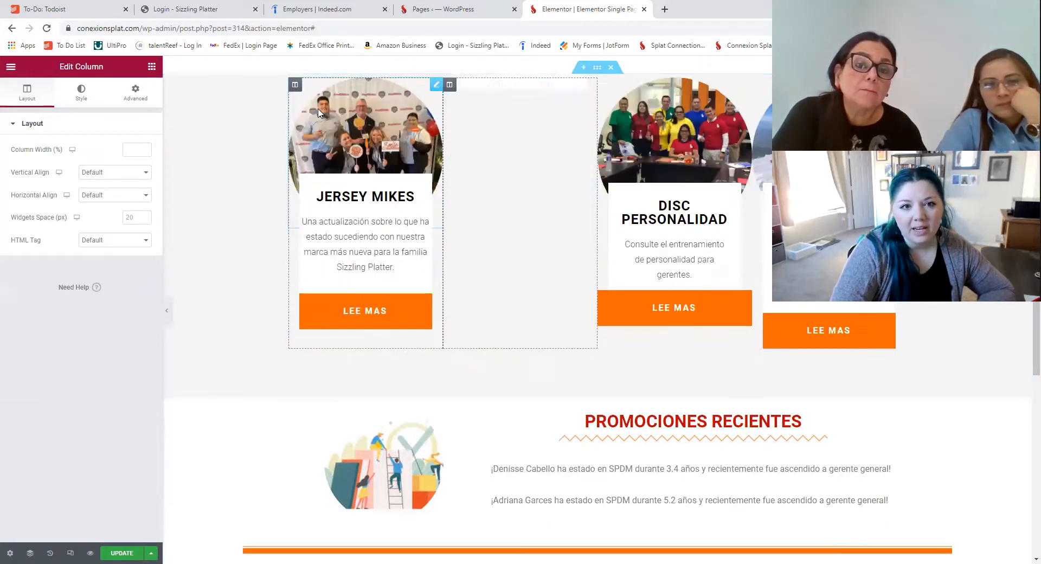
Try to move the duplicated Jersey Mikes column into the Promociones Recientes section, and undo the move
drag(450, 84, 596, 346)
scroll(571, 365, down, 2)
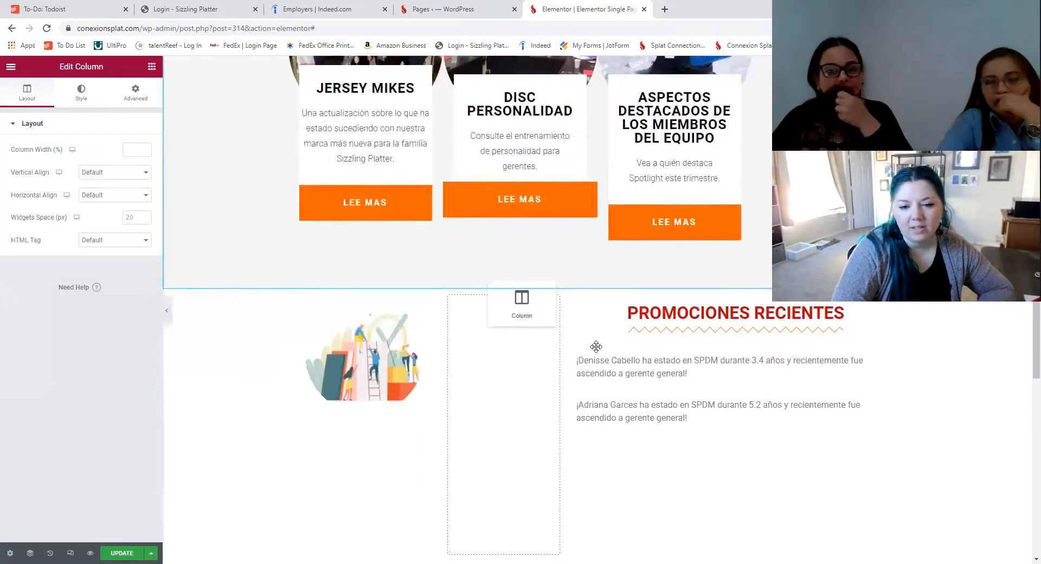
drag(477, 304, 478, 303)
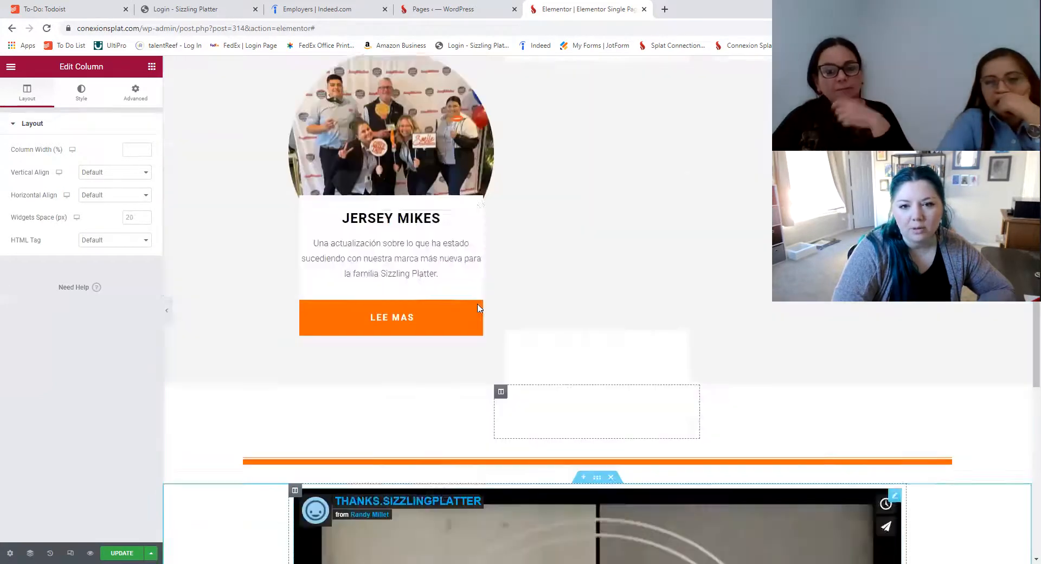
scroll(467, 320, down, 3)
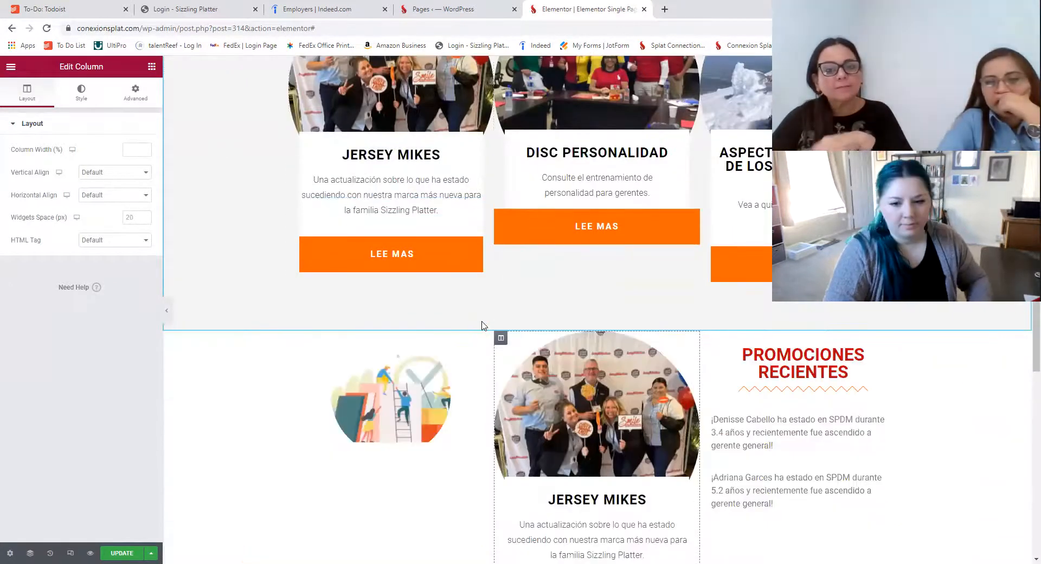
key(ctrl+z)
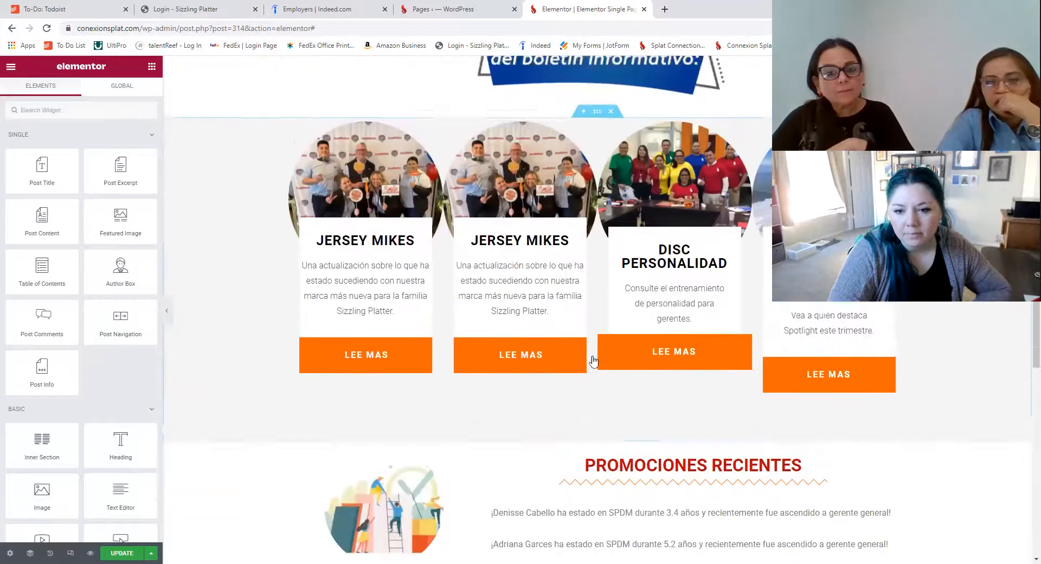
Try to move the duplicated Jersey Mikes column into an empty section placeholder above Promociones Recientes
scroll(594, 359, down, 8)
scroll(535, 226, up, 4)
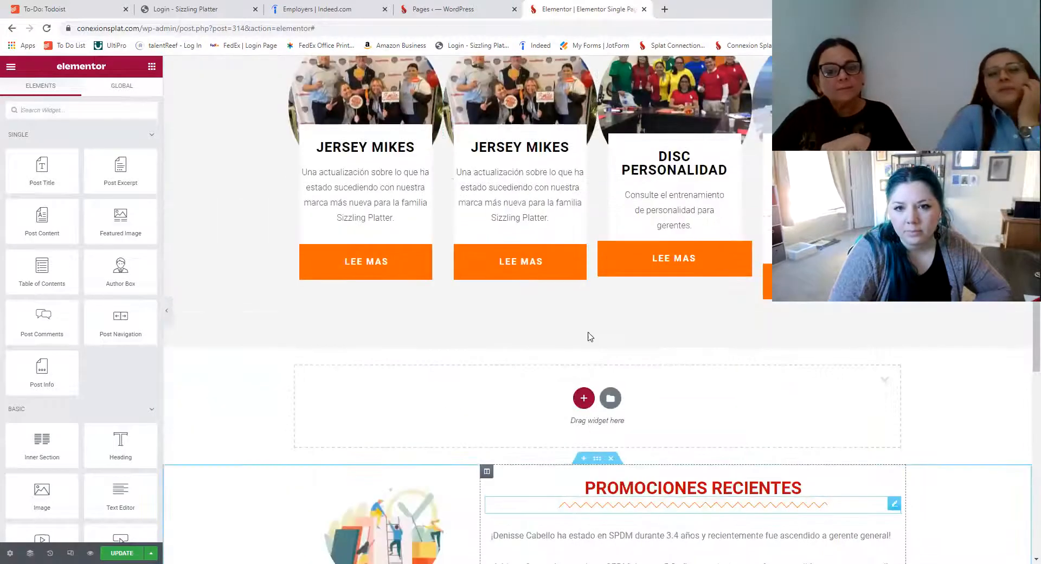
drag(450, 155, 559, 513)
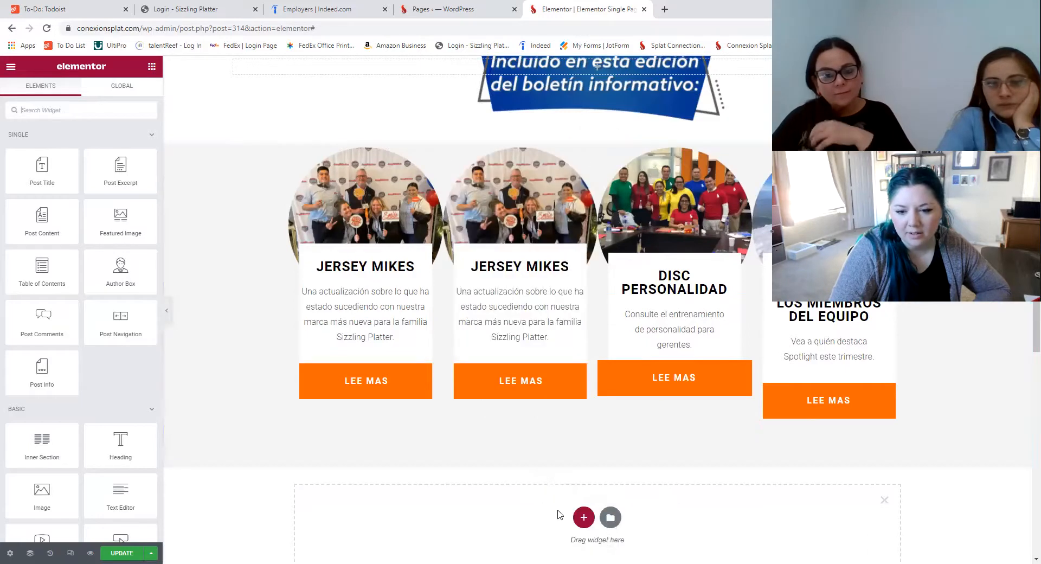
scroll(554, 465, down, 1)
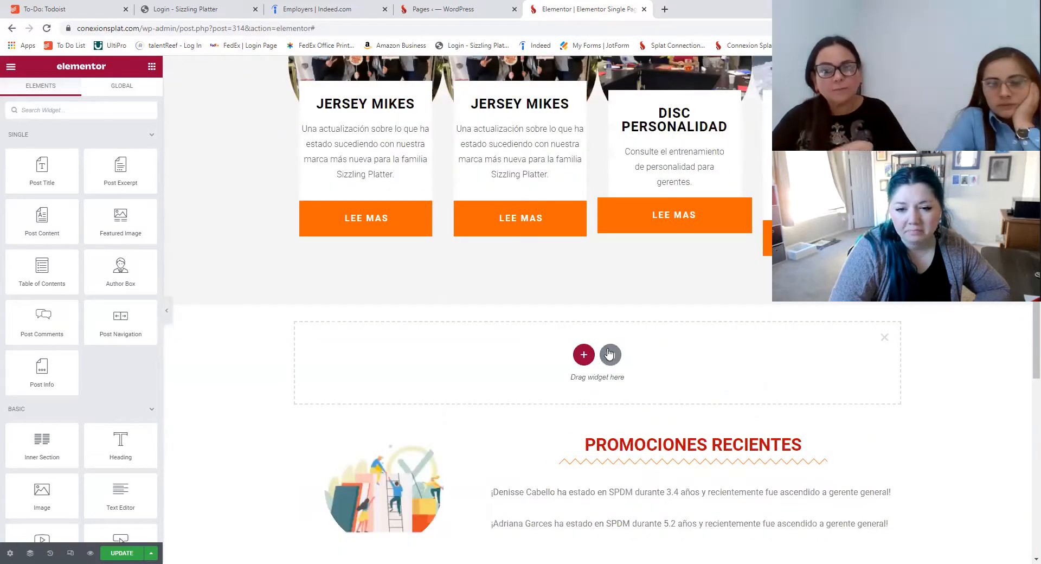
scroll(490, 133, up, 2)
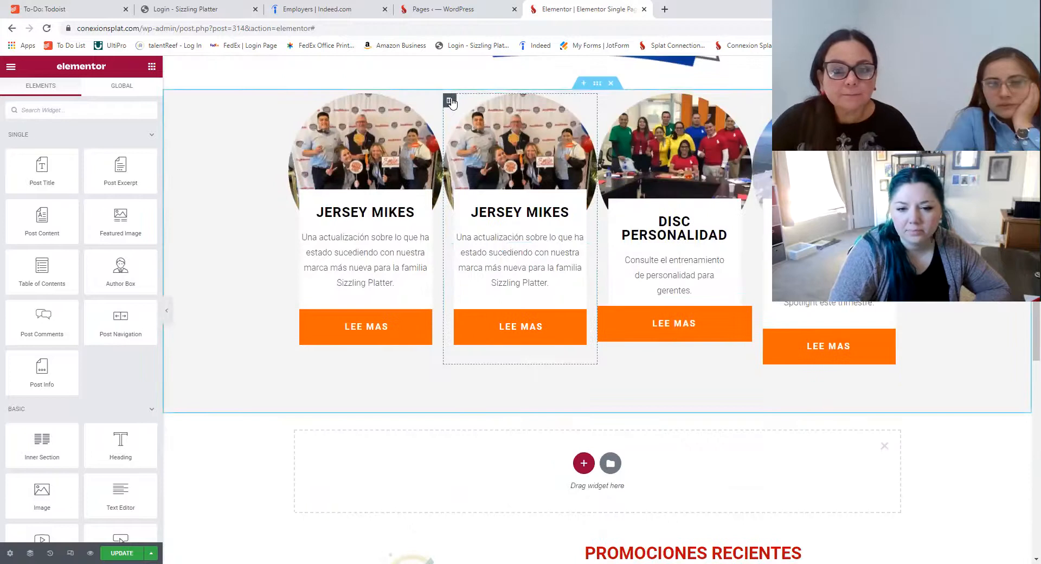
drag(455, 99, 598, 479)
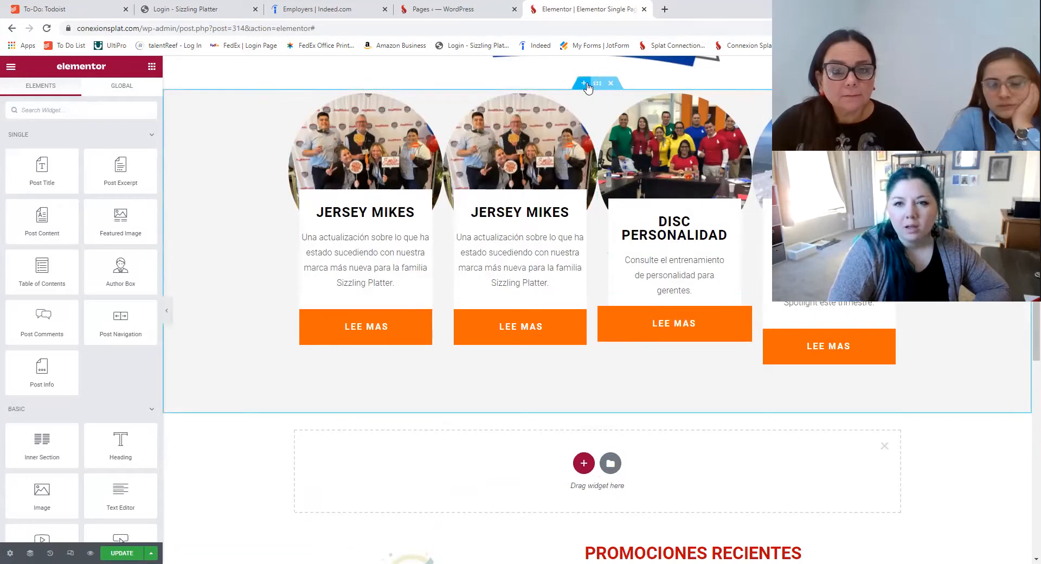
Add an empty section placeholder above the article card row and try to move the duplicated Jersey Mikes column into it
click(584, 83)
drag(455, 212, 522, 112)
scroll(572, 224, down, 2)
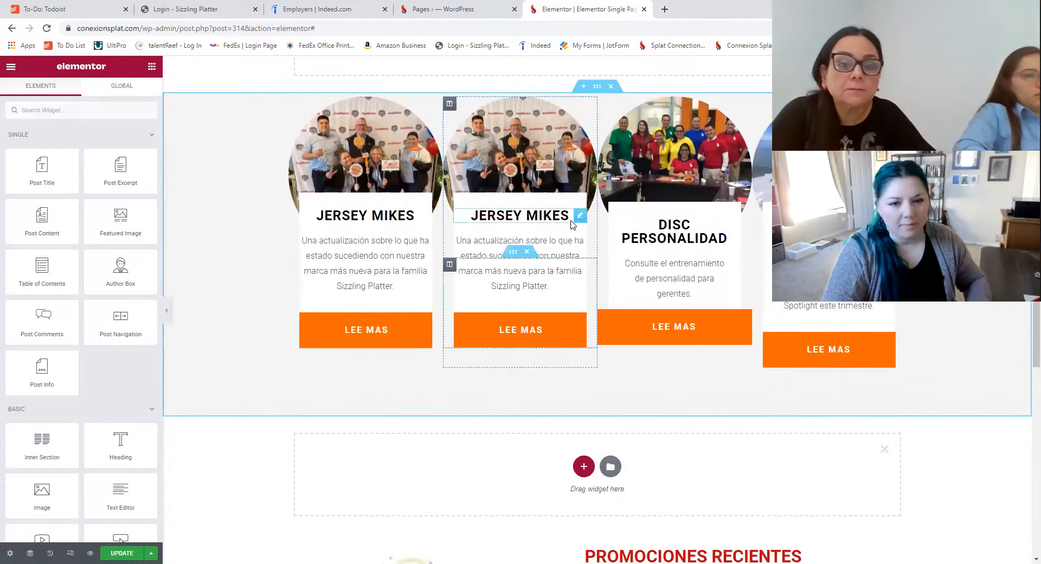
Undo the duplication of the Jersey Mikes column and check the article card row
key(ctrl+z)
scroll(572, 224, up, 20)
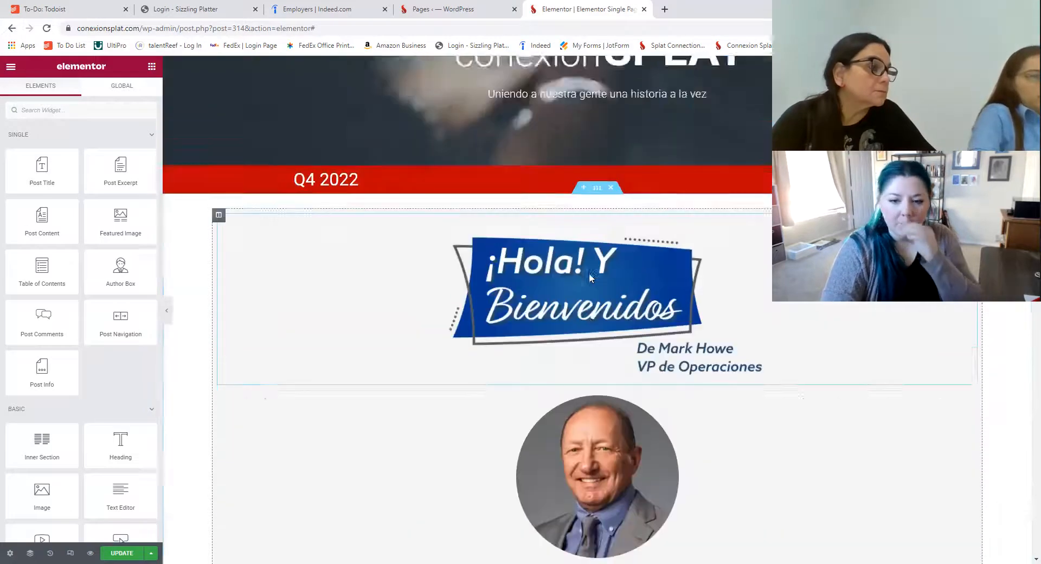
scroll(591, 277, down, 15)
scroll(591, 278, down, 2)
scroll(671, 184, up, 1)
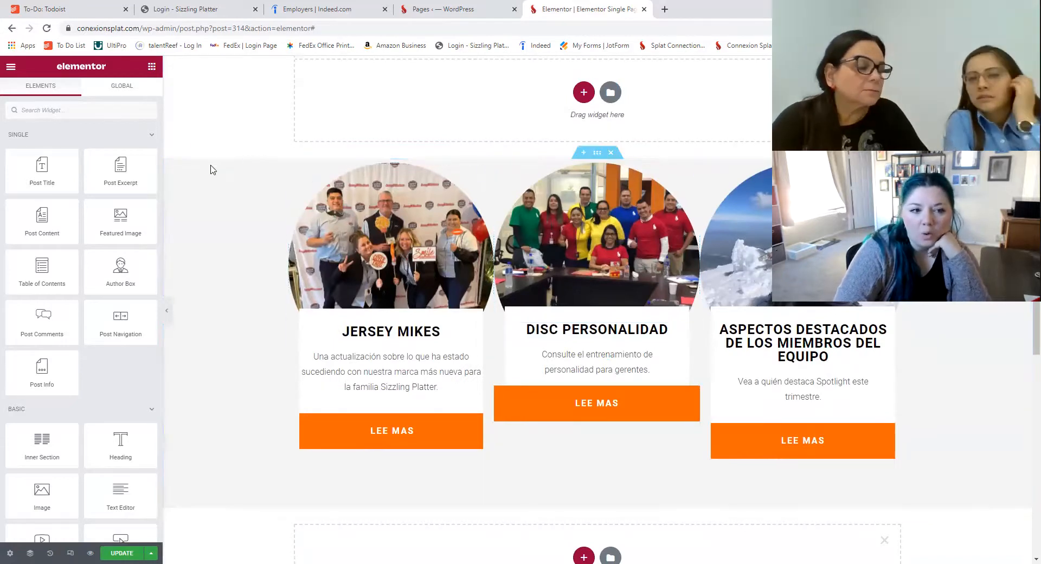
Show the article card section's layout settings and remove the empty section placeholder above Promociones Recientes
click(597, 153)
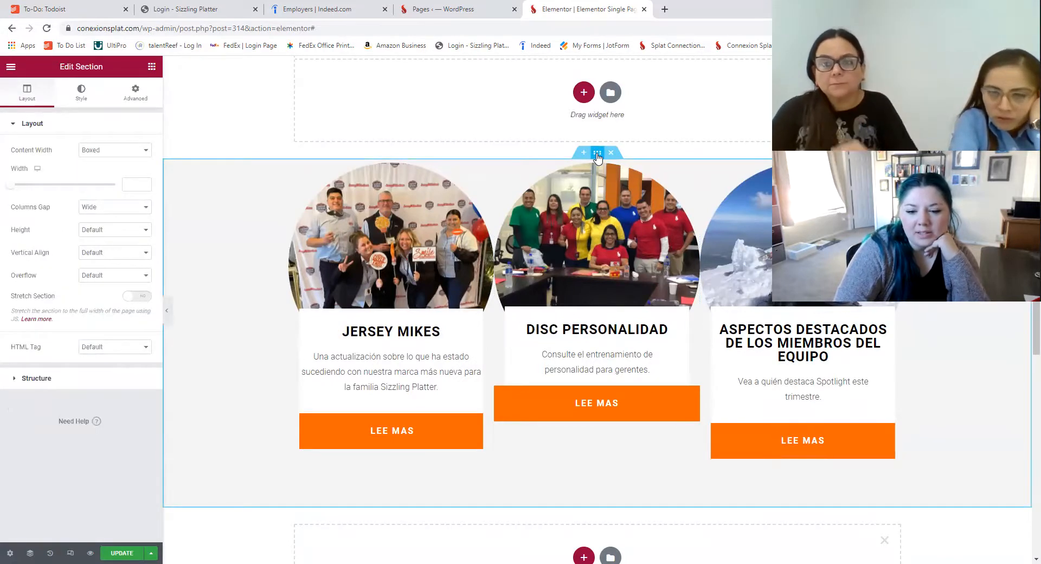
scroll(607, 217, down, 4)
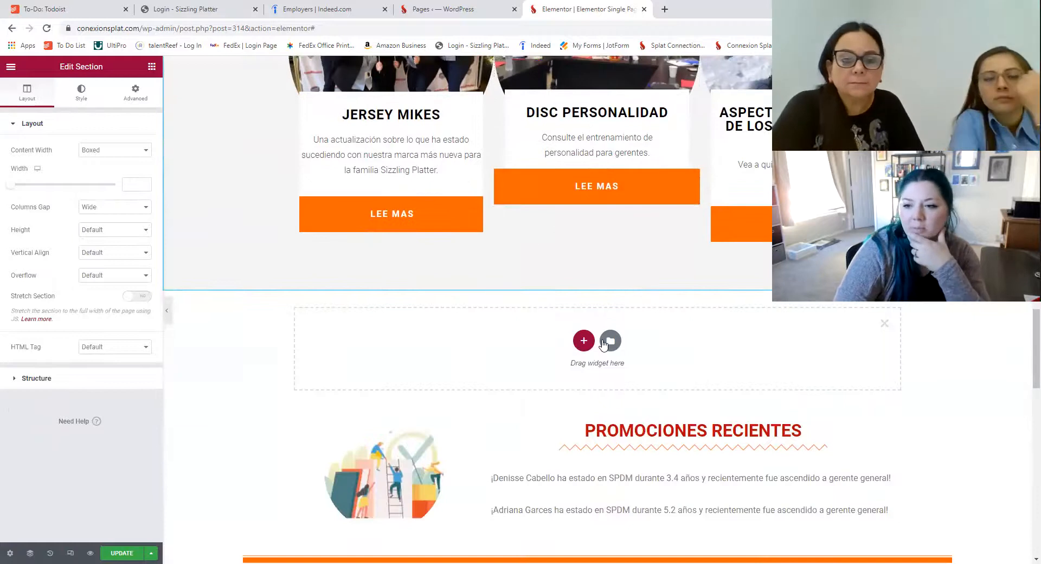
click(884, 326)
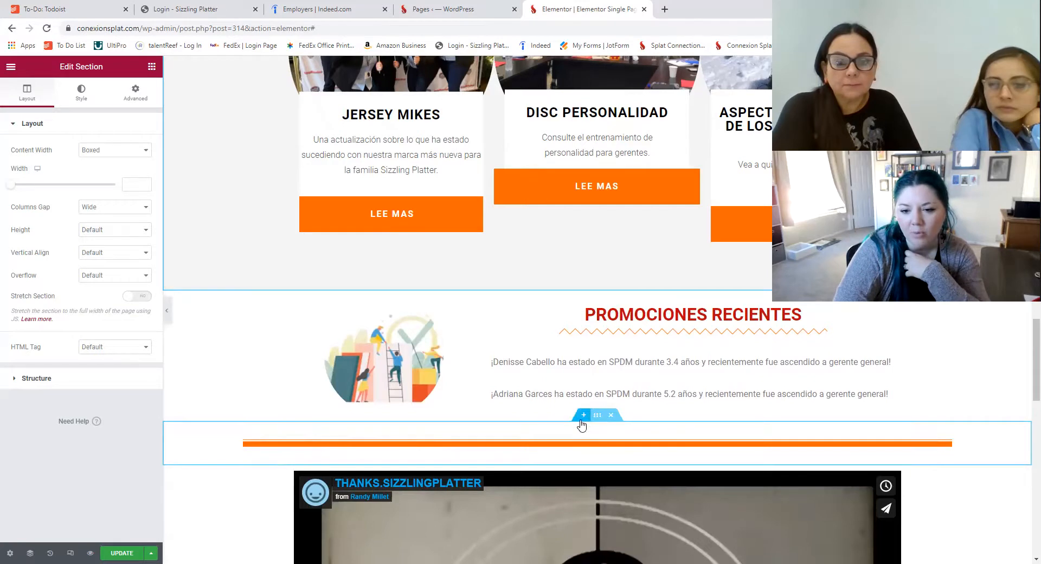
scroll(581, 426, down, 4)
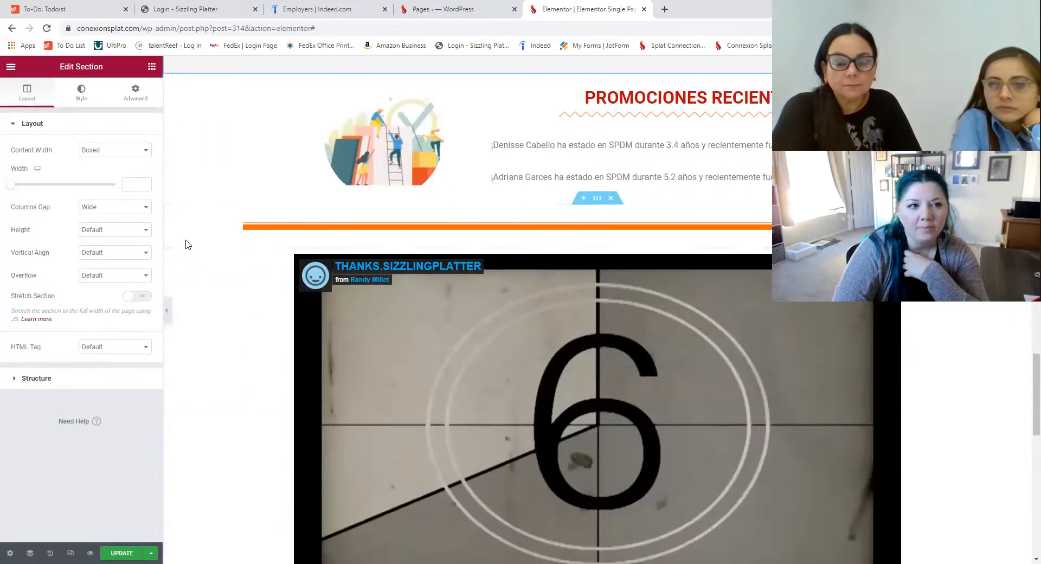
scroll(560, 356, up, 5)
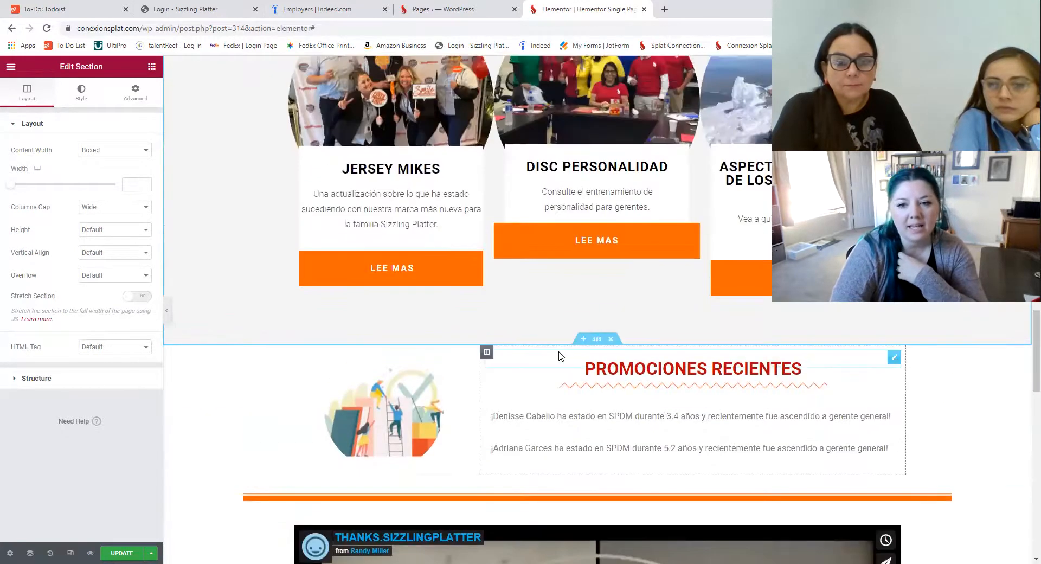
scroll(562, 358, up, 1)
scroll(417, 315, up, 1)
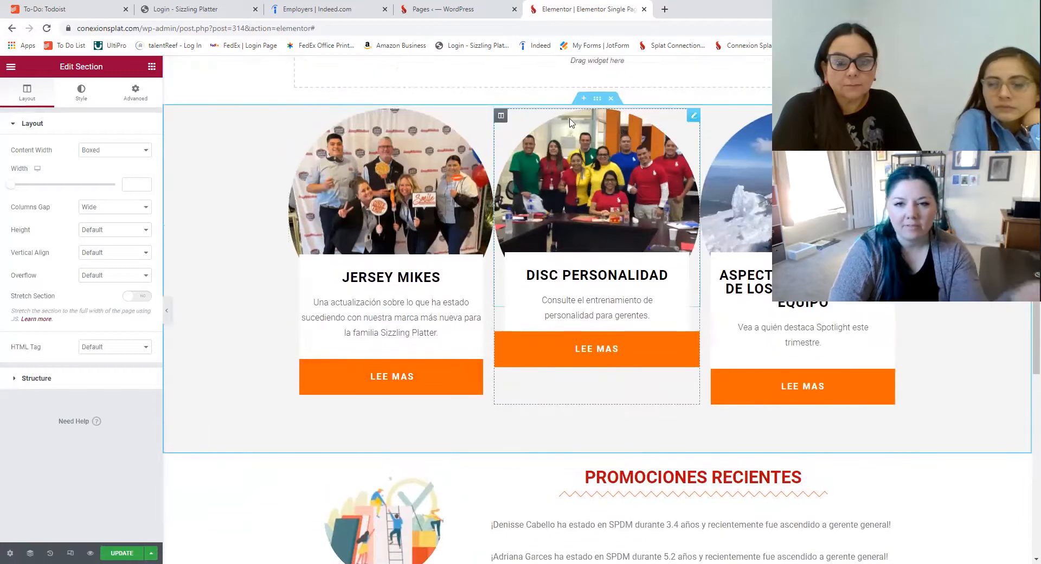
scroll(571, 122, up, 4)
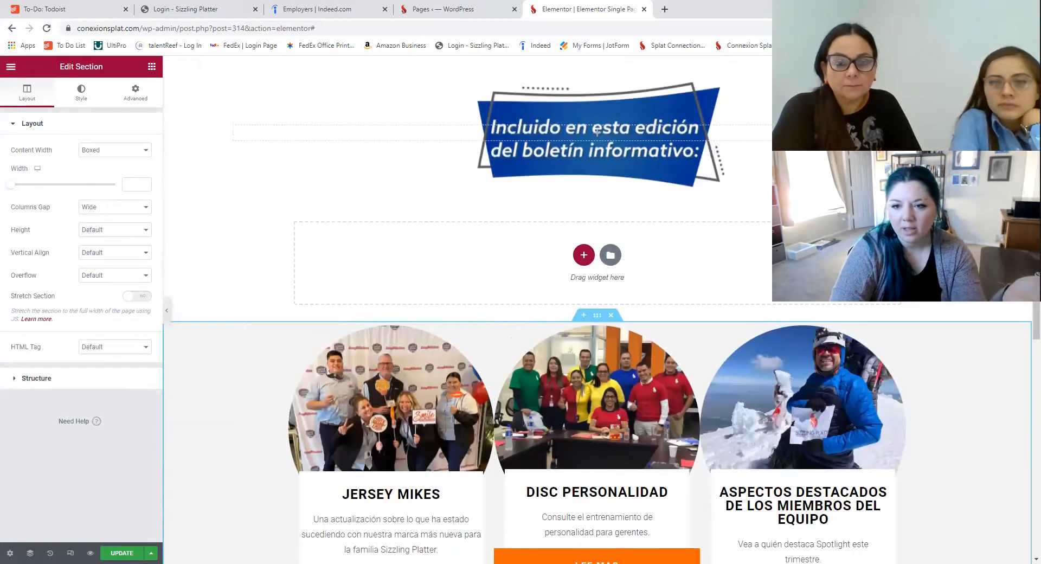
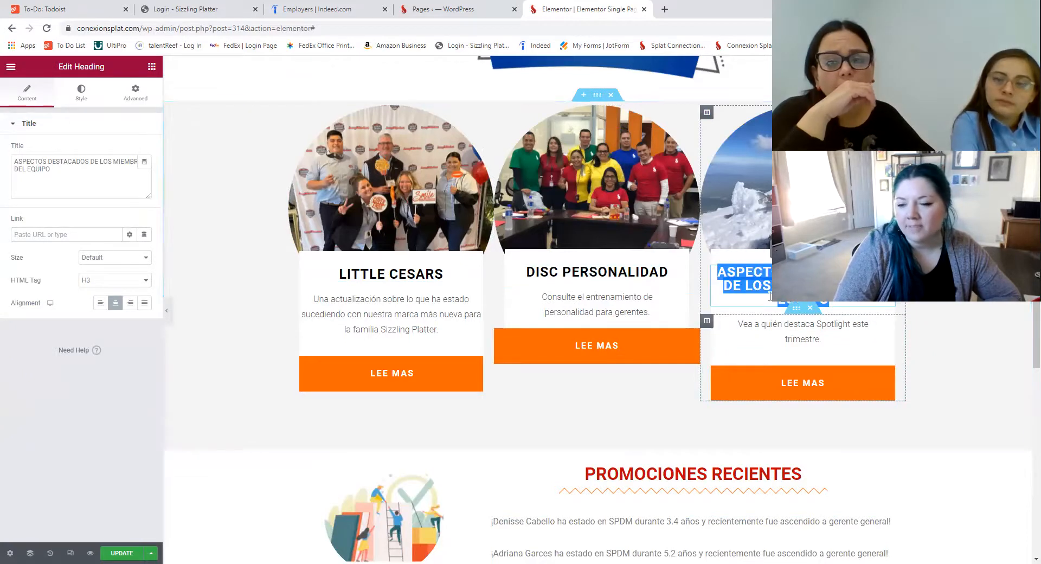
Select the title text of the Aspectos Destacados card and open the settings of its Lee mas button
click(838, 301)
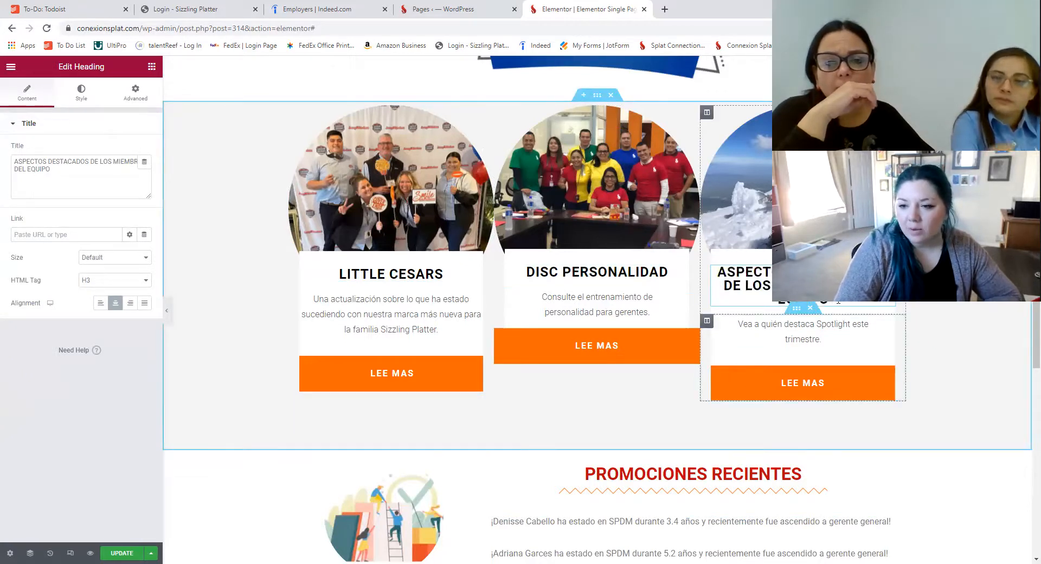
drag(838, 300, 706, 263)
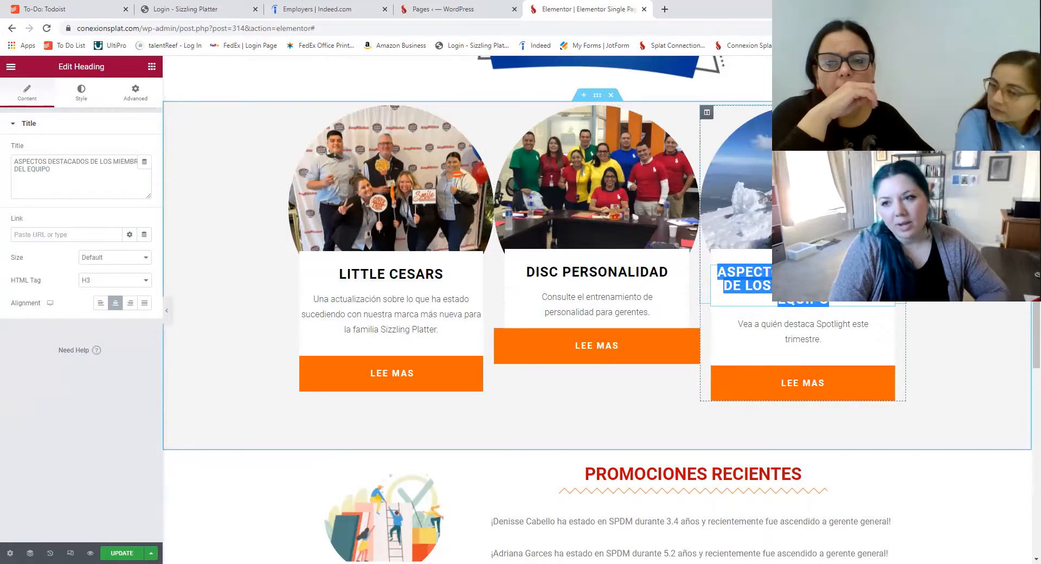
click(889, 374)
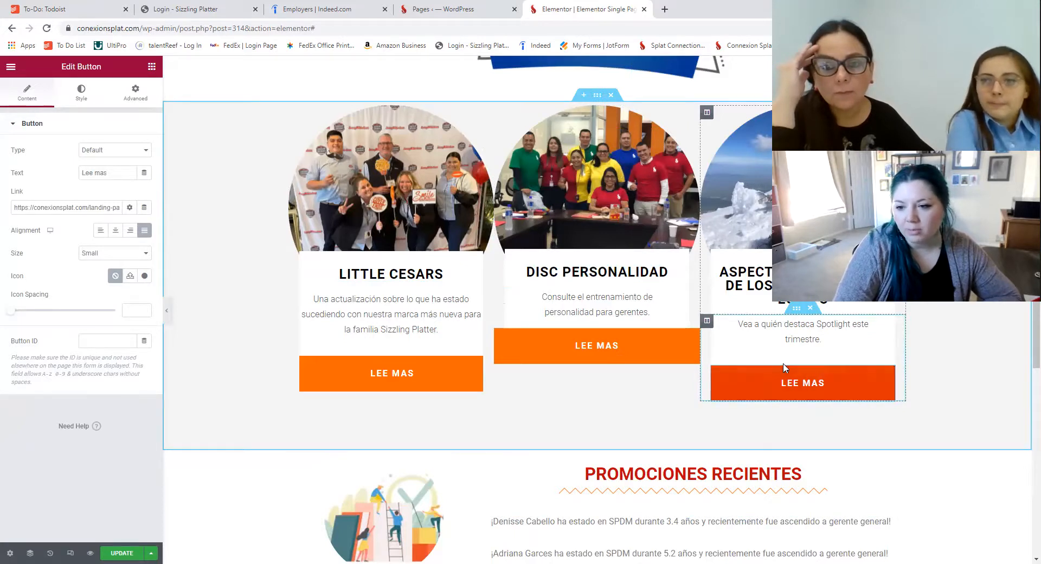
Examine the full link address assigned to the Lee mas button on the Aspectos Destacados card
drag(14, 205, 123, 208)
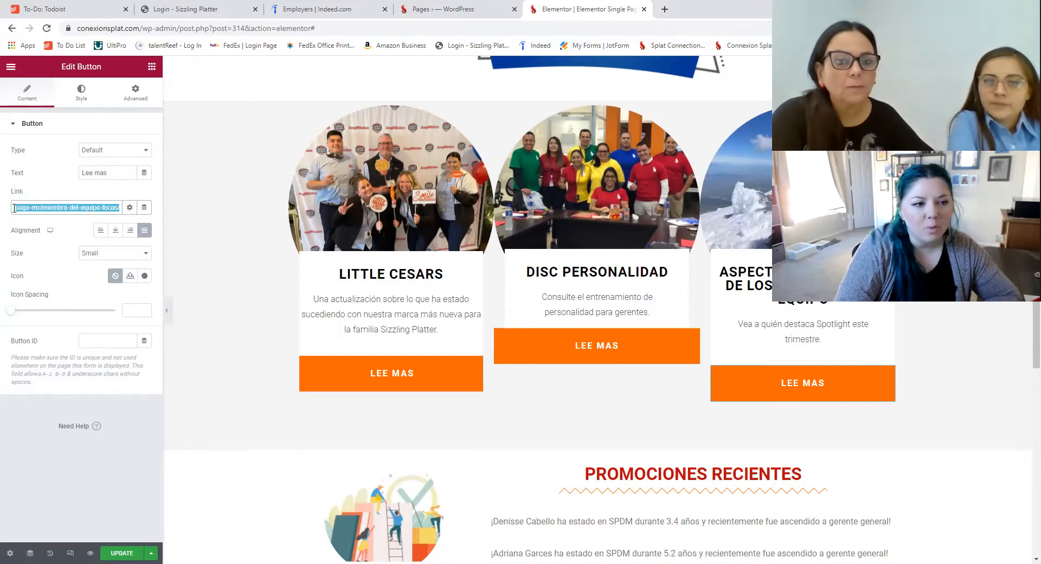
drag(34, 209, 27, 209)
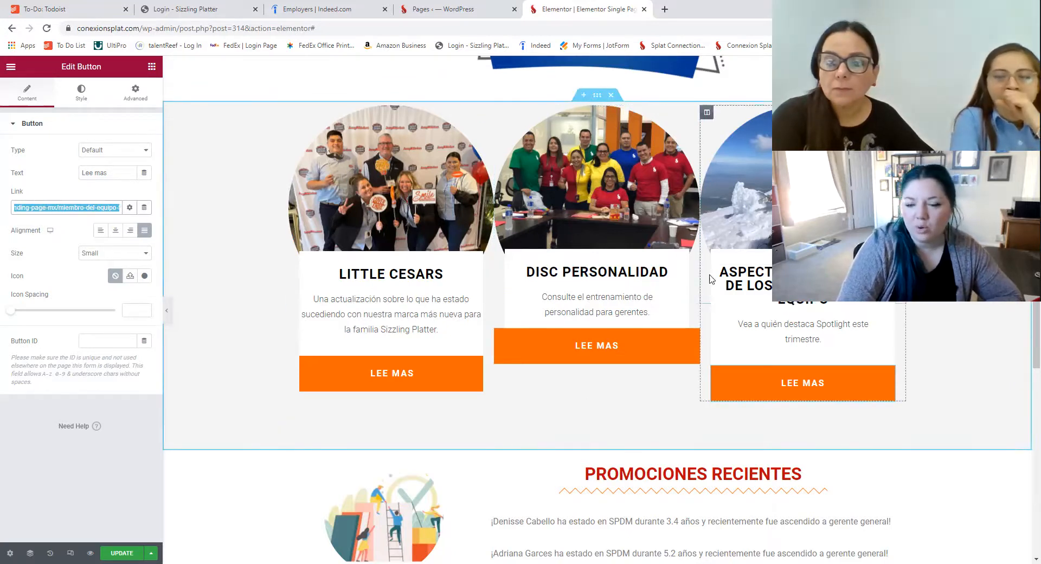
click(33, 207)
drag(45, 208, 165, 218)
click(50, 185)
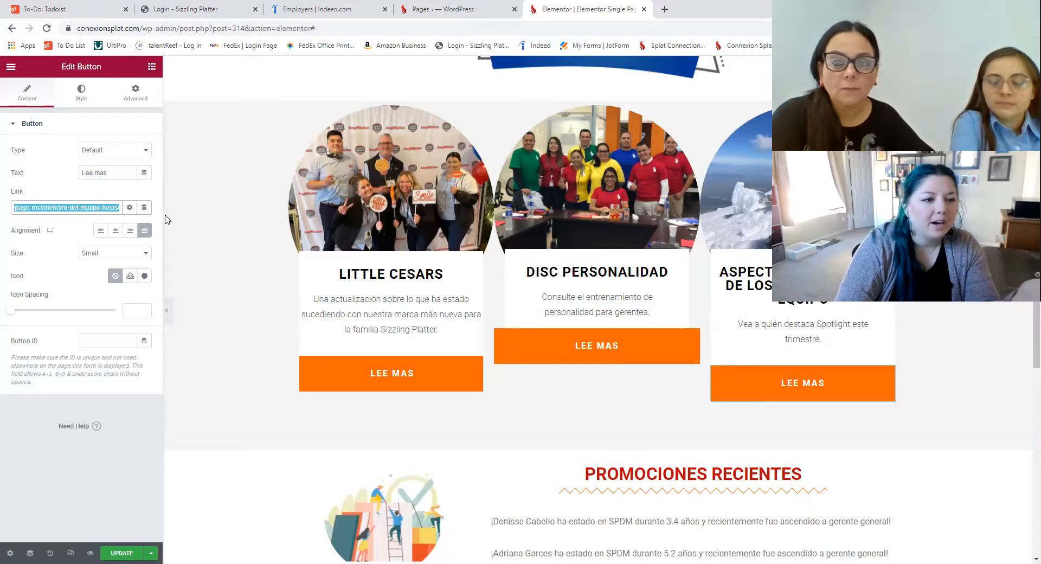
click(44, 205)
drag(20, 208, 109, 207)
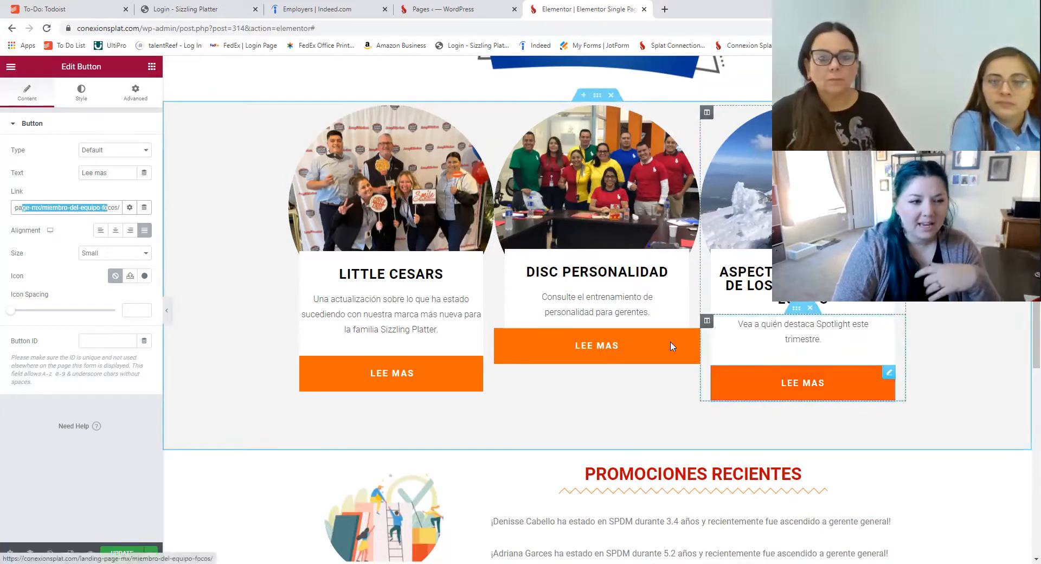
click(14, 207)
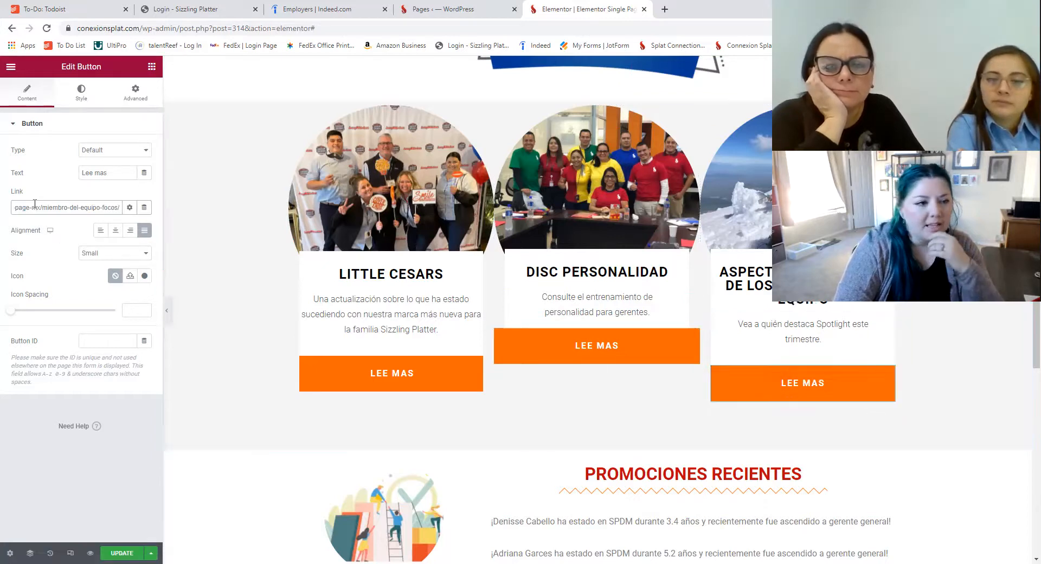
triple_click(63, 211)
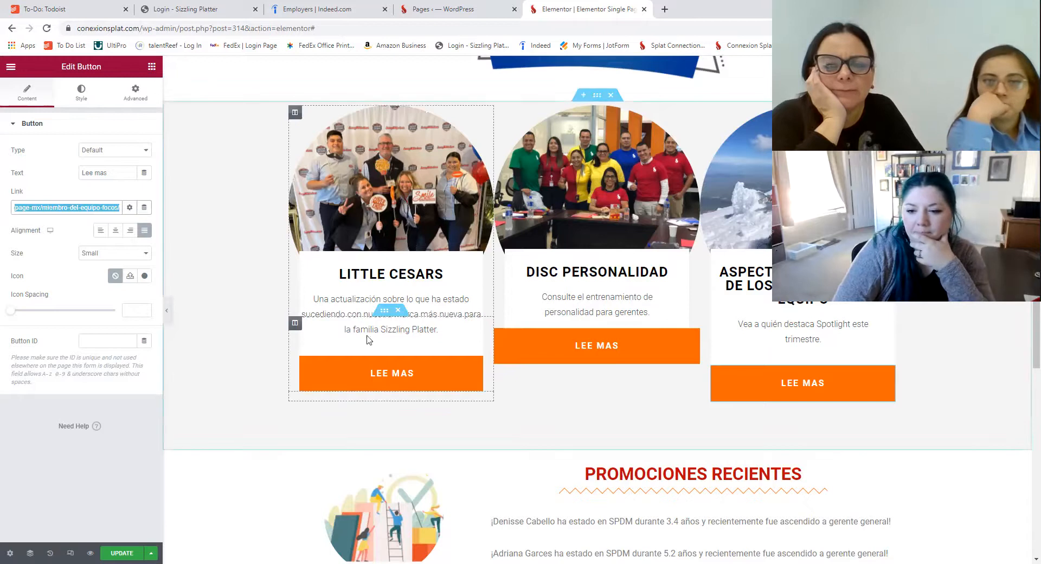
scroll(259, 333, down, 1)
scroll(261, 334, up, 1)
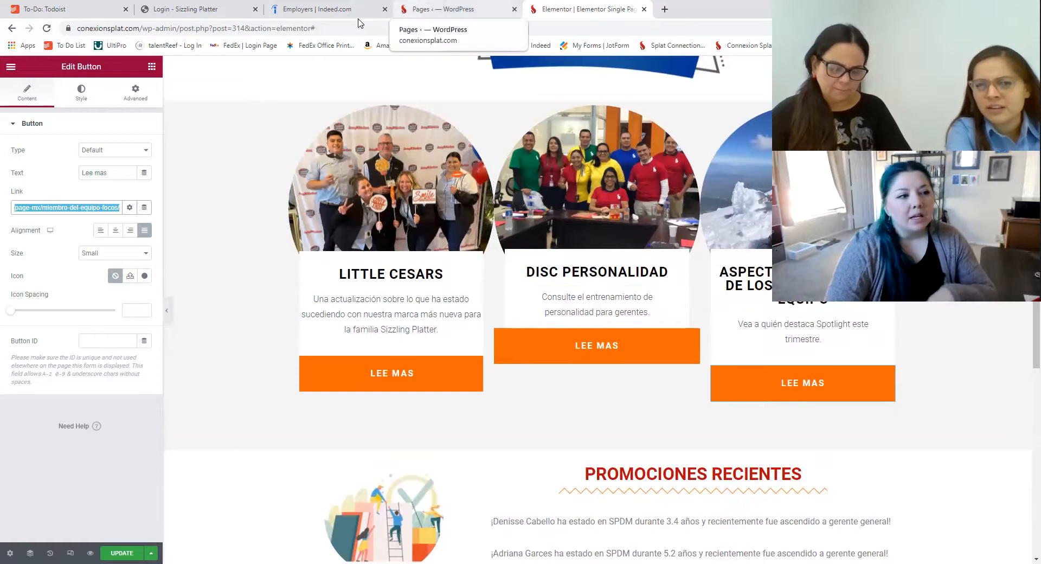
In the WordPress pages list, rename the Elementor #349 draft page as Quarter 4 Landing Page using Quick Edit
click(409, 13)
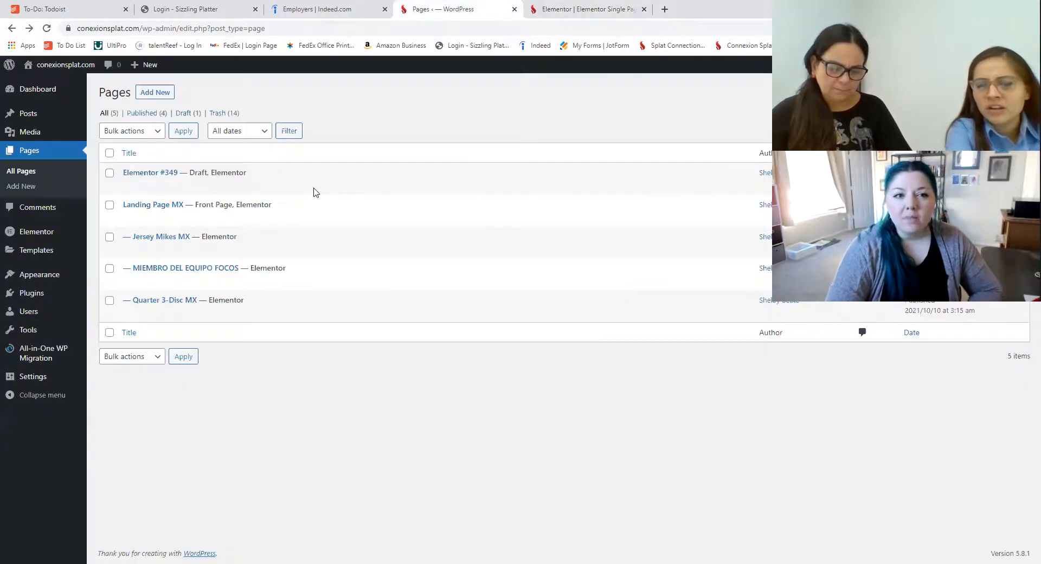
click(149, 186)
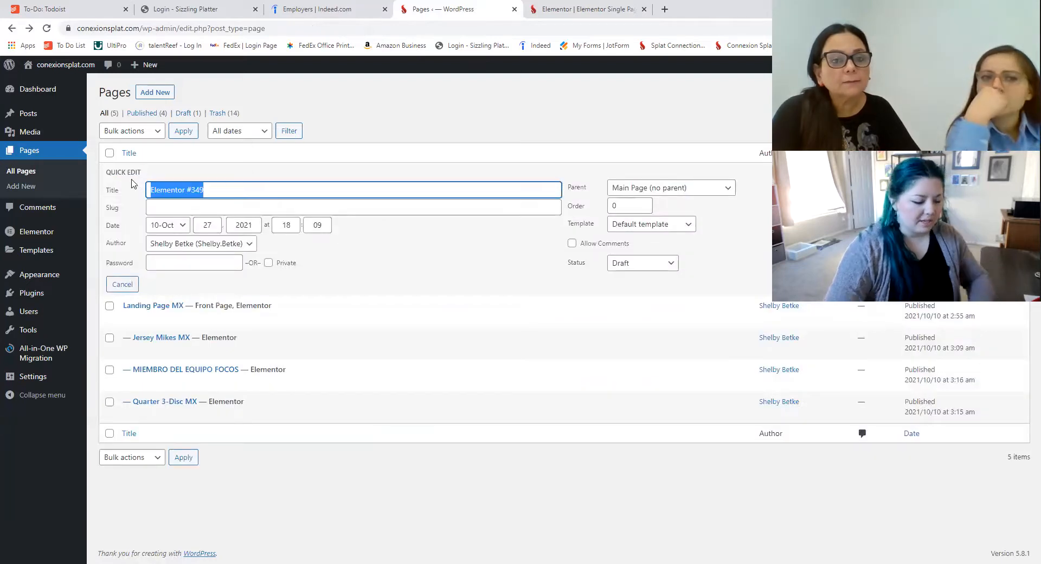
text(Quarter 4 Landing Page)
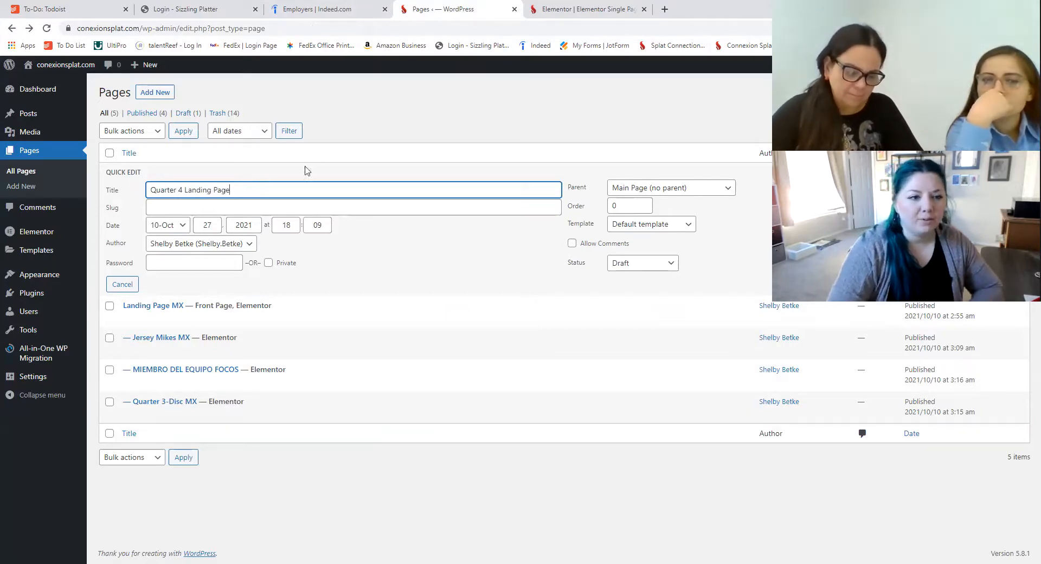
click(353, 119)
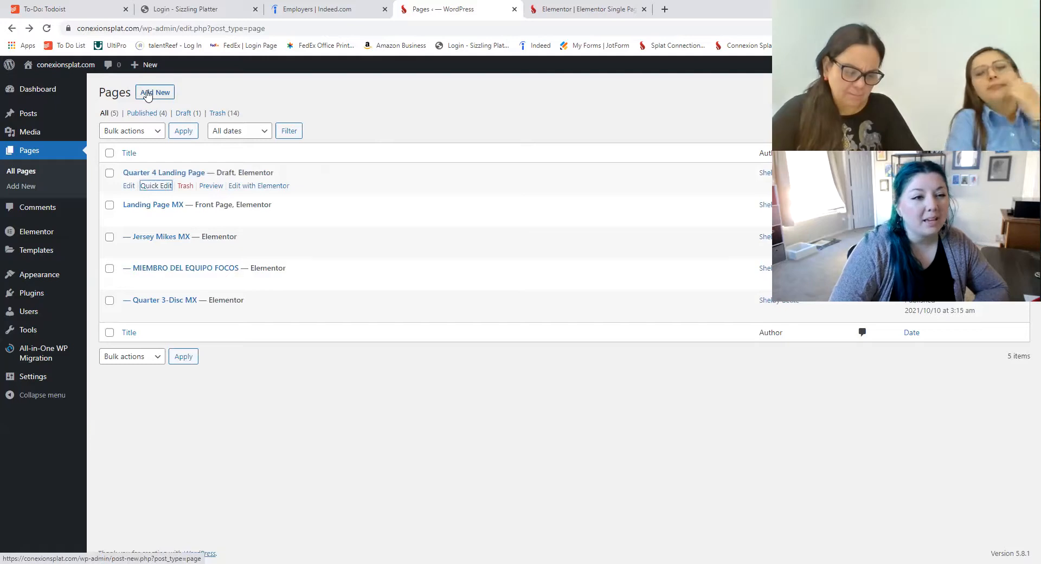
mouse_move(143, 65)
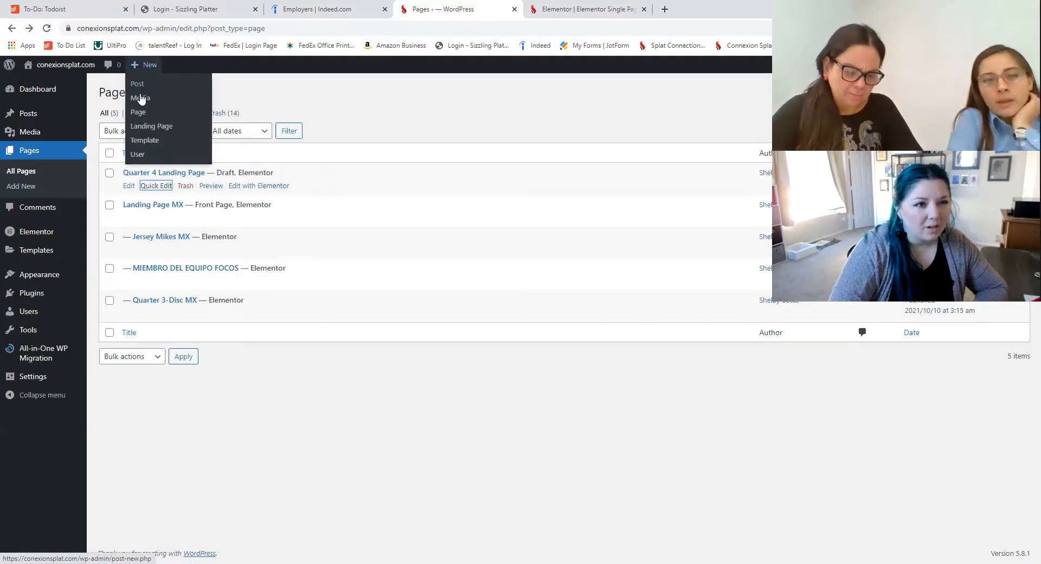
click(139, 114)
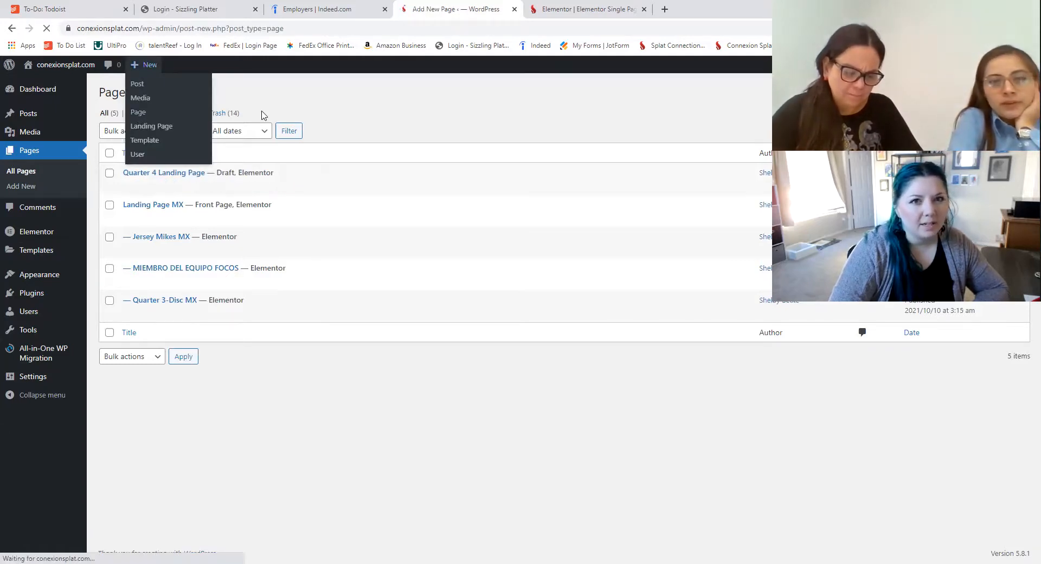
click(11, 29)
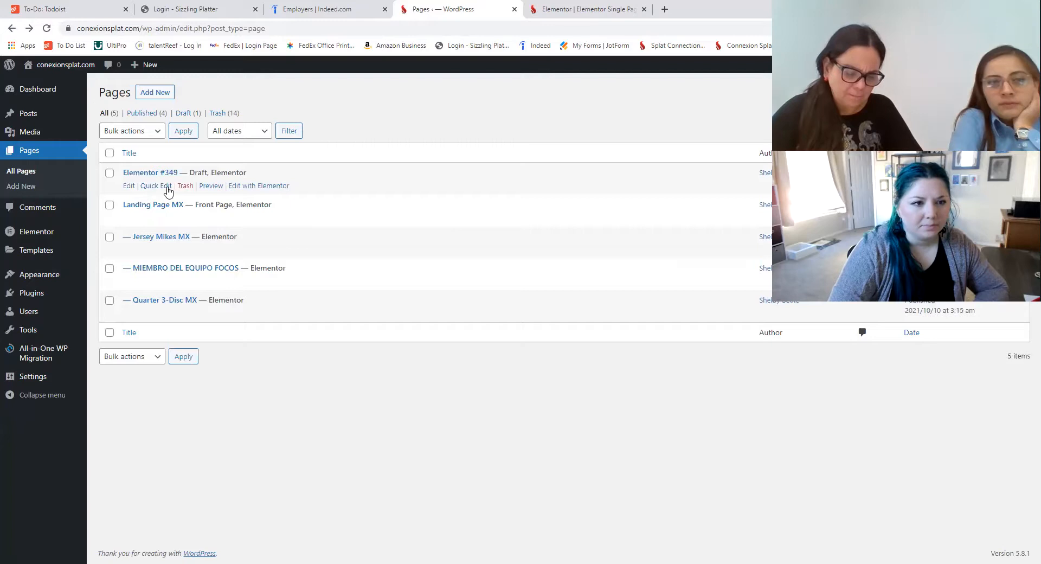
Rename the Elementor #349 draft page as "Quarter 4- Employee Spotlight" using Quick Edit
click(156, 185)
drag(206, 193, 124, 199)
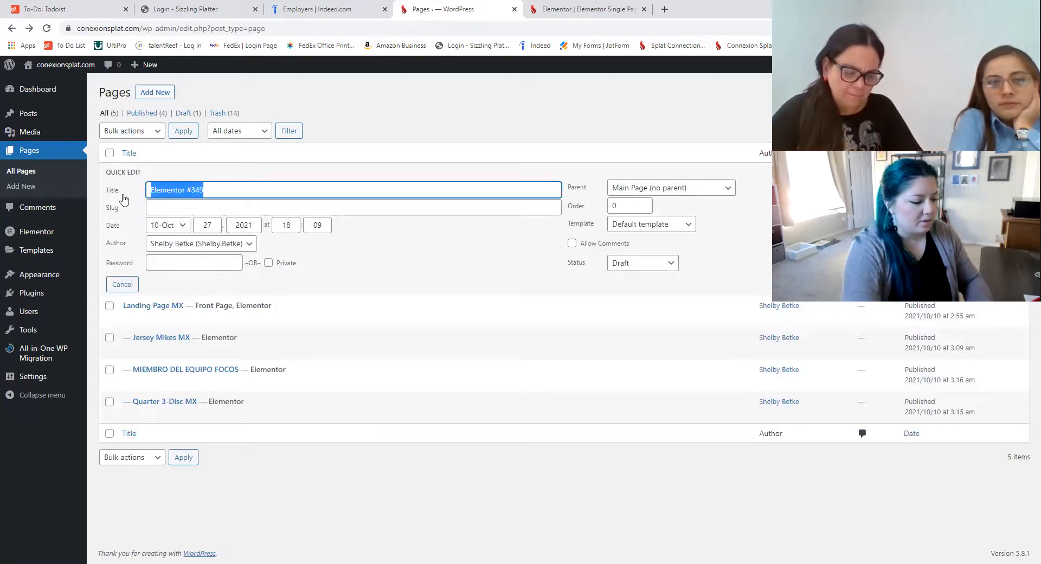
text(Quarter 4- Employee Spotlight)
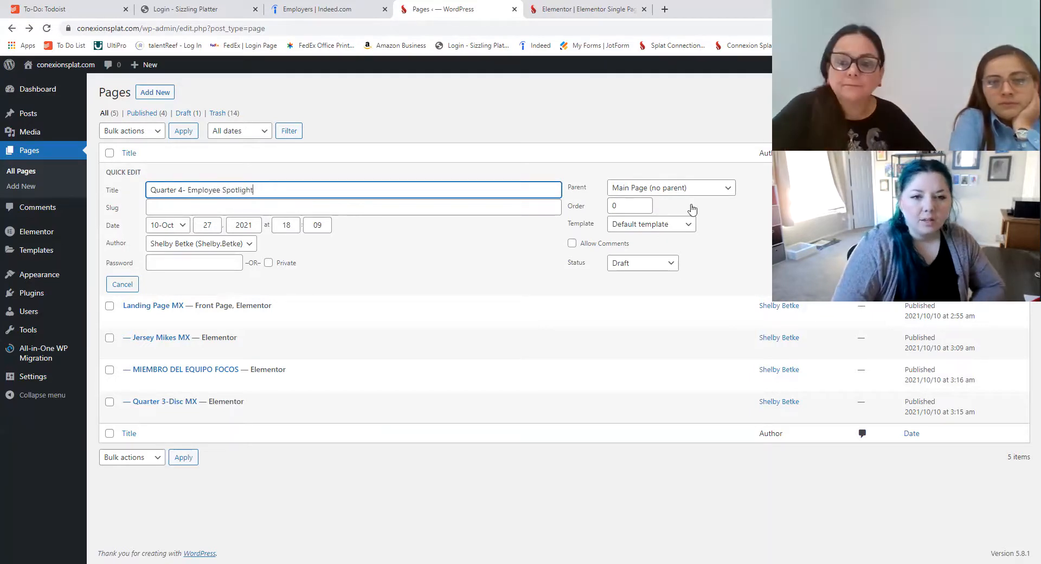
key(Return)
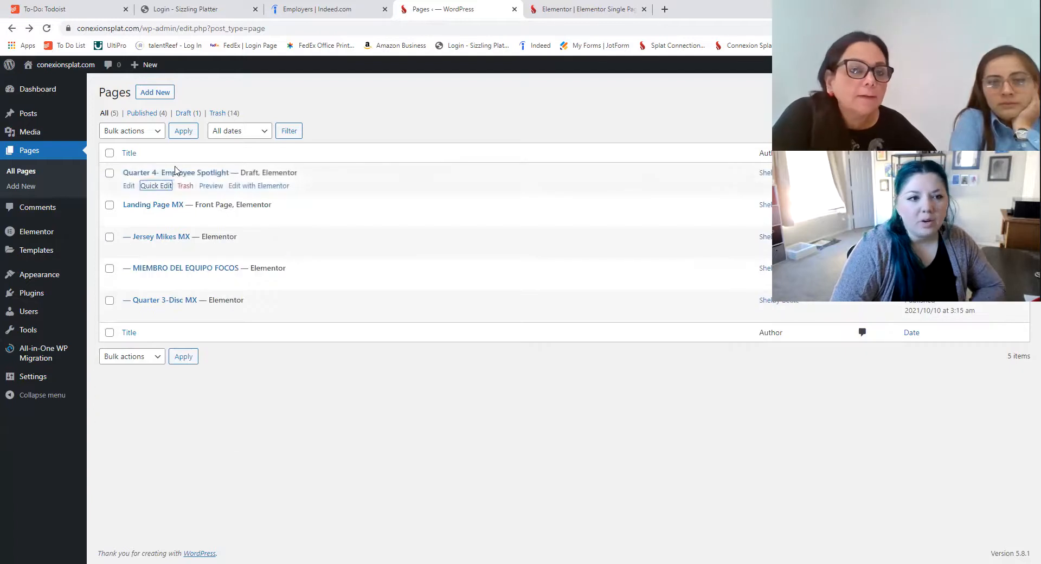
Open the Quarter 4- Employee Spotlight draft with Elementor in a new tab and proceed to its Single Page template's revisions
right_click(236, 188)
click(261, 193)
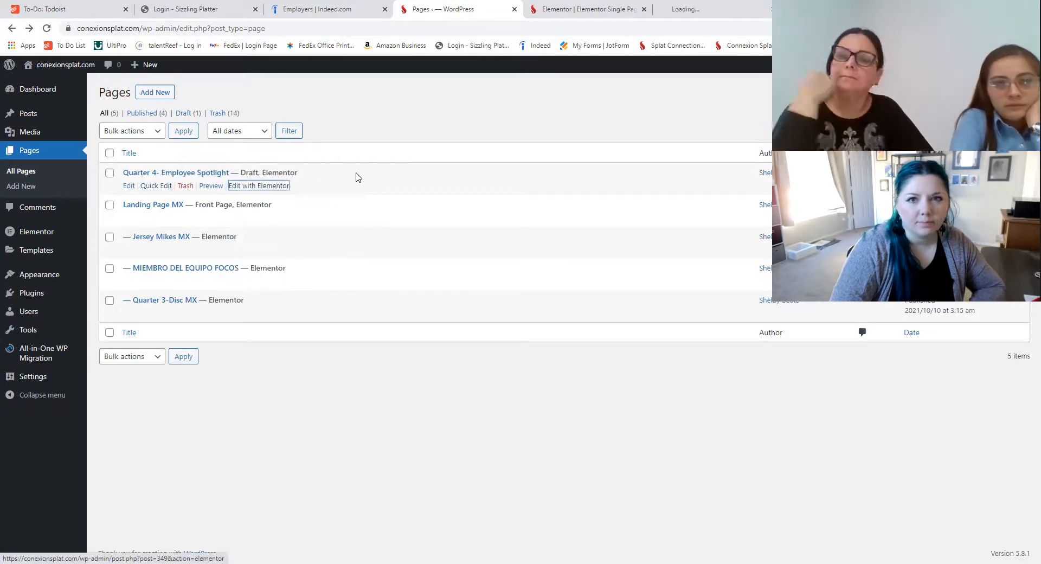
key(ctrl+Tab)
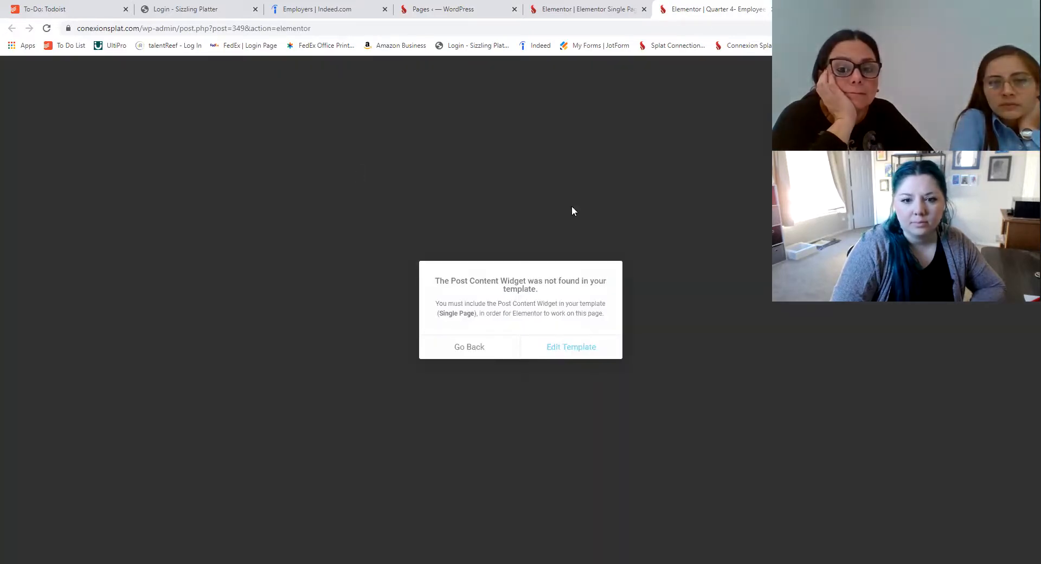
click(575, 352)
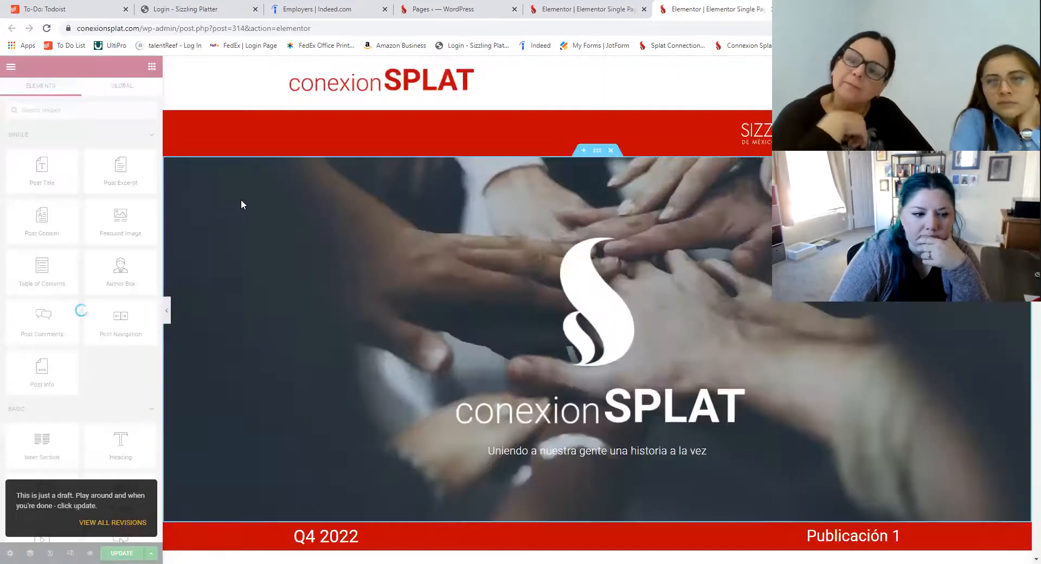
click(92, 525)
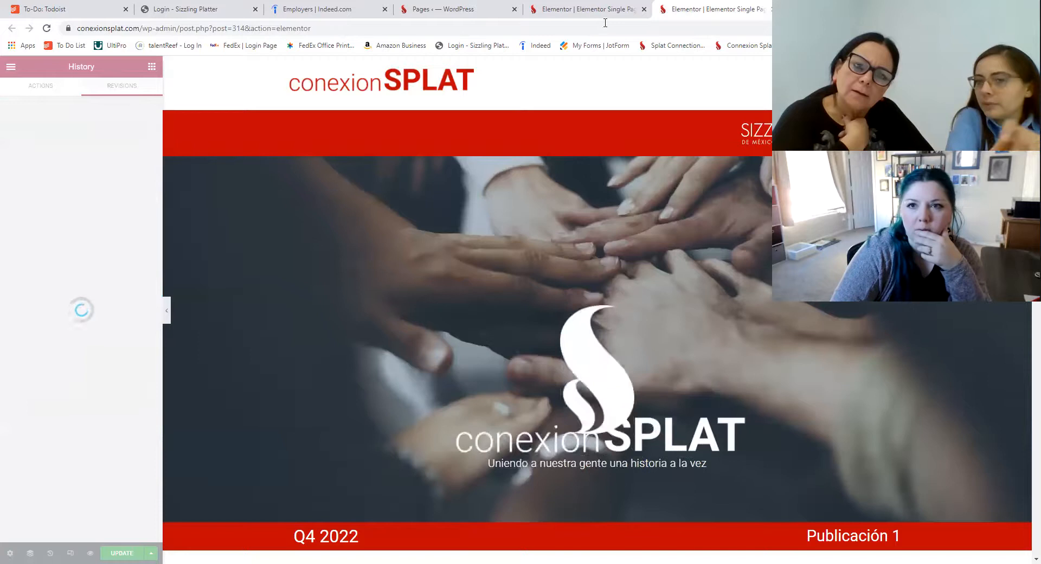
Back in the WordPress pages list, examine the parent page options for Quarter 4- Employee Spotlight in Quick Edit
click(406, 10)
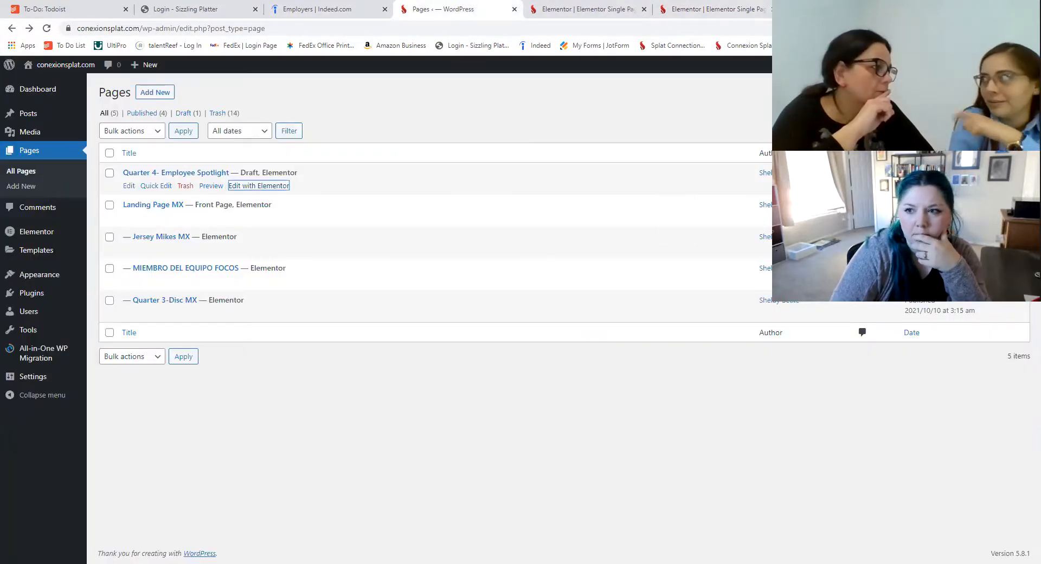
click(154, 187)
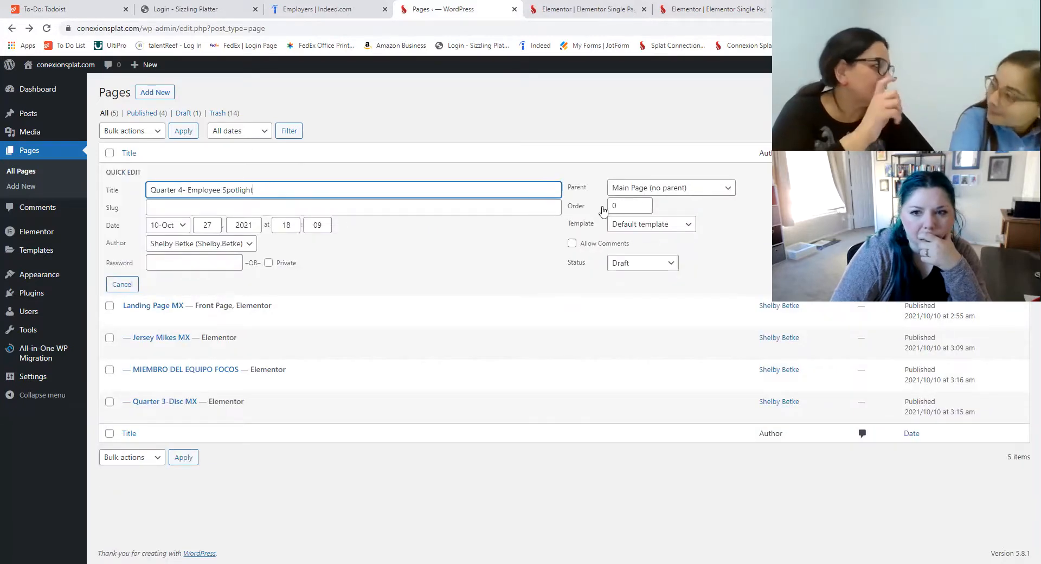
click(648, 193)
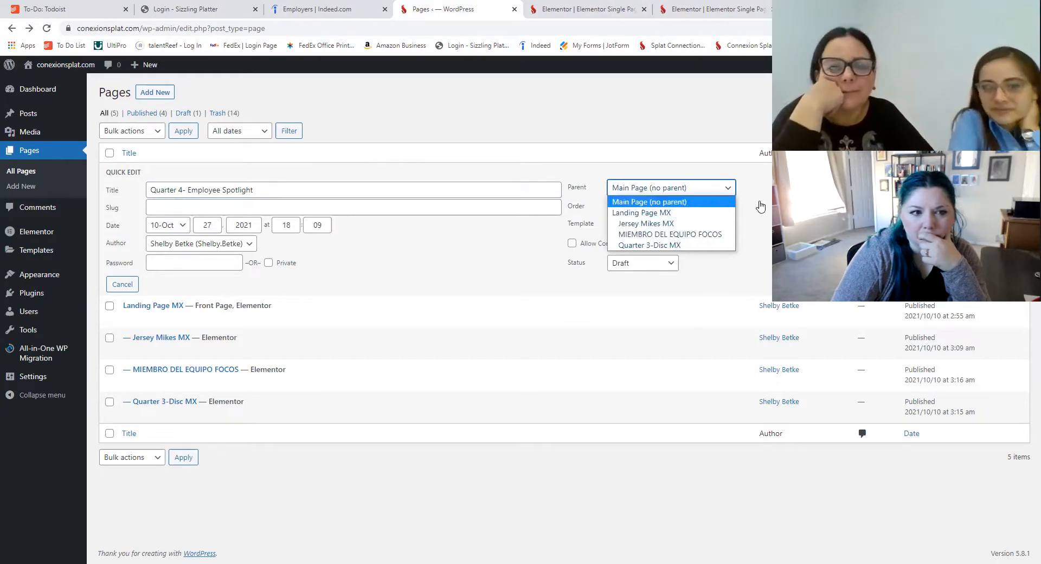
click(690, 186)
click(690, 186)
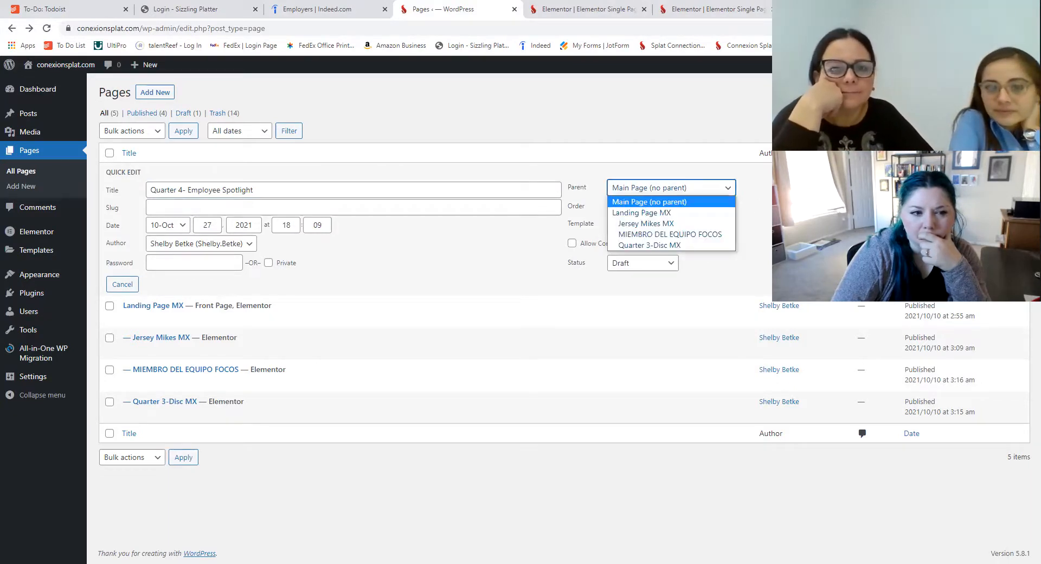
Check the parent page options of Landing Page MX in Quick Edit and update it without changes
click(225, 305)
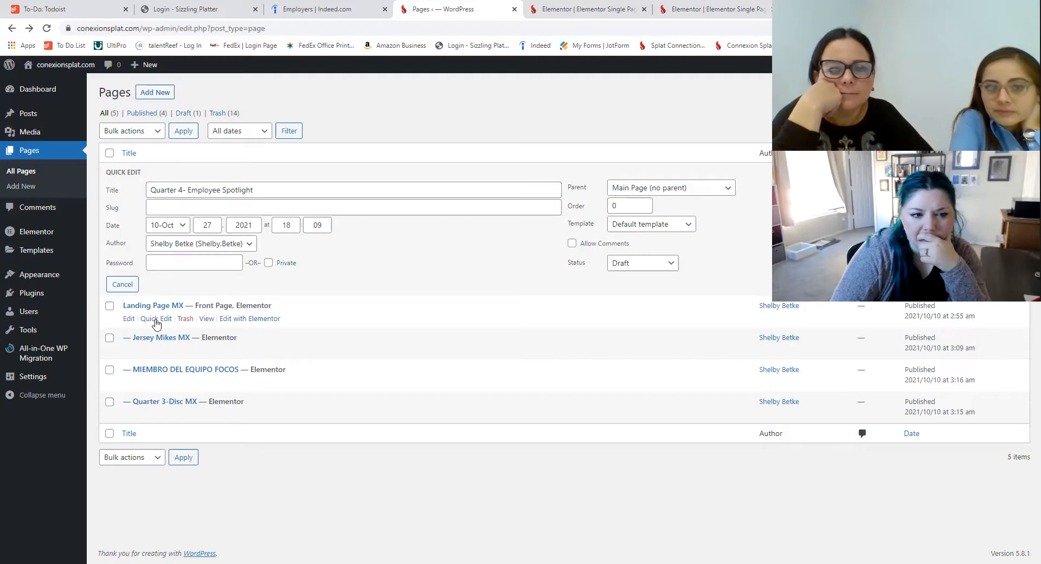
click(156, 320)
click(649, 216)
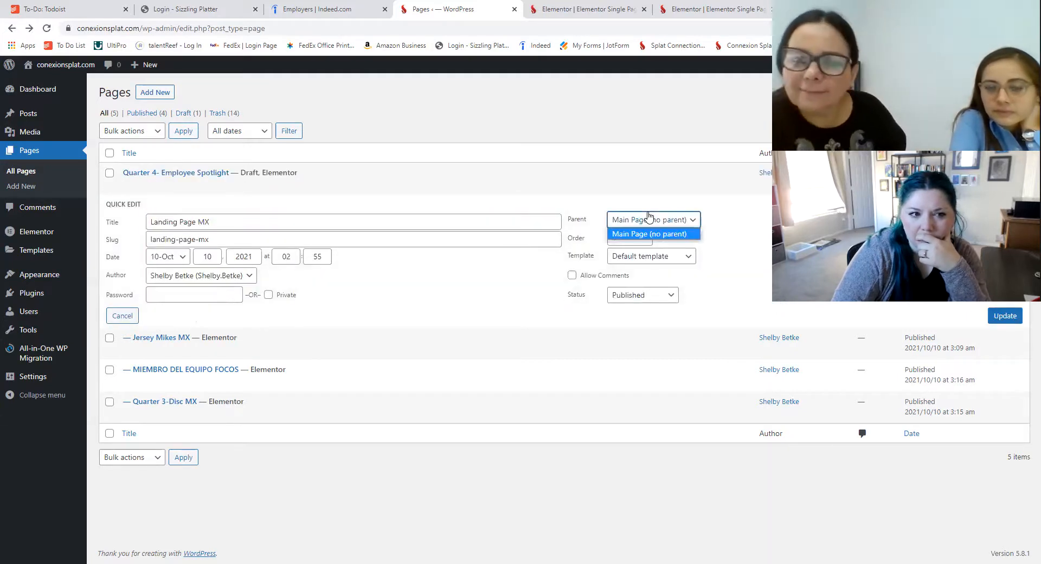
click(560, 232)
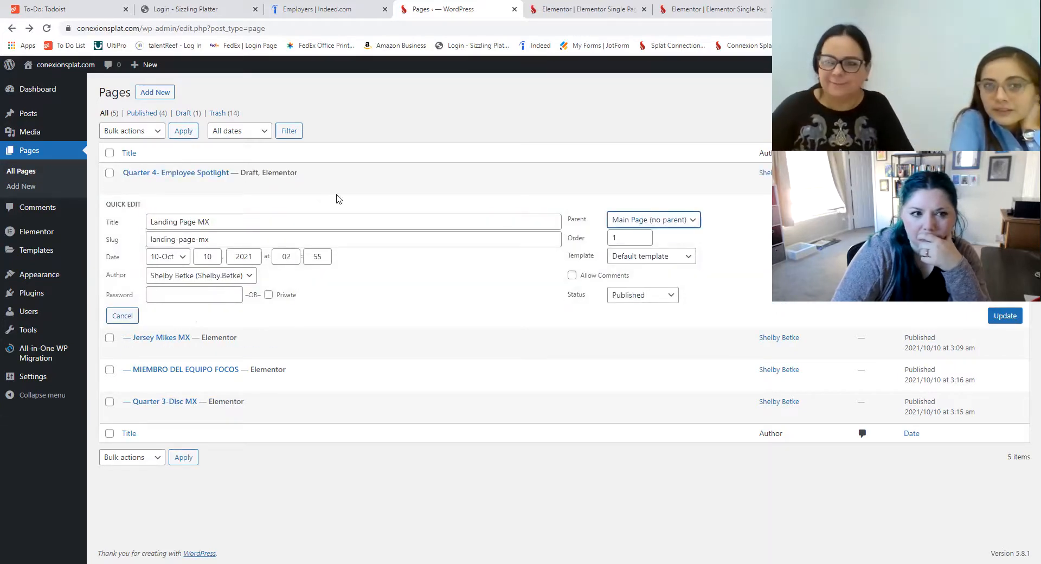
click(1006, 315)
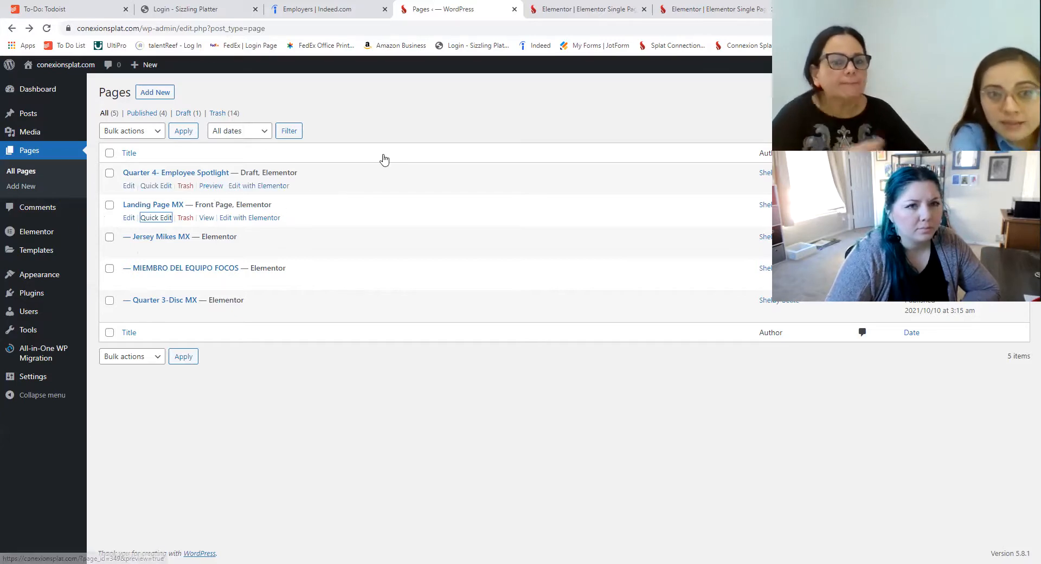
Preview the Quarter 4- Employee Spotlight draft, look through its content and return to the pages list
click(641, 18)
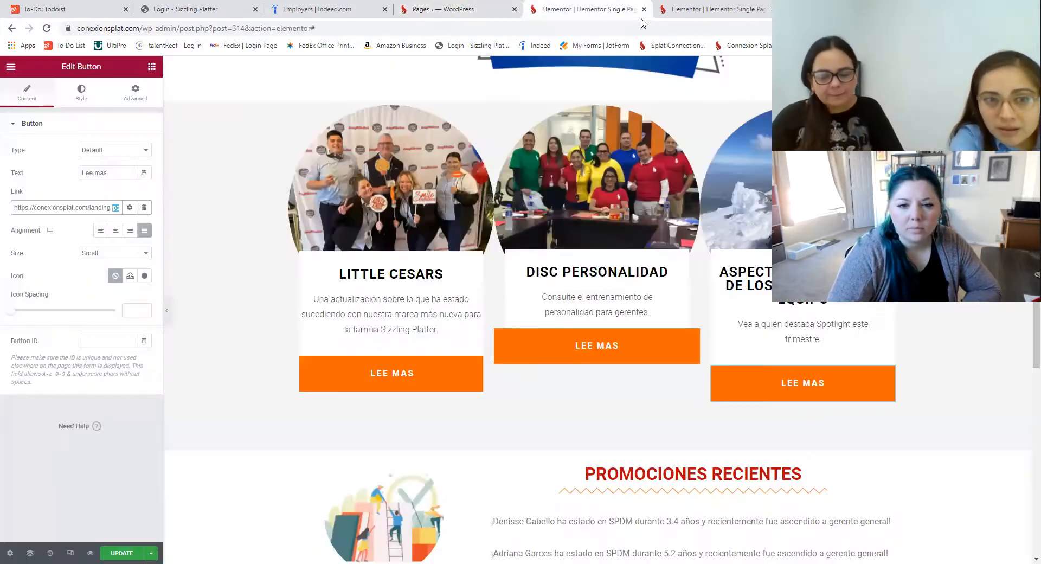
click(415, 21)
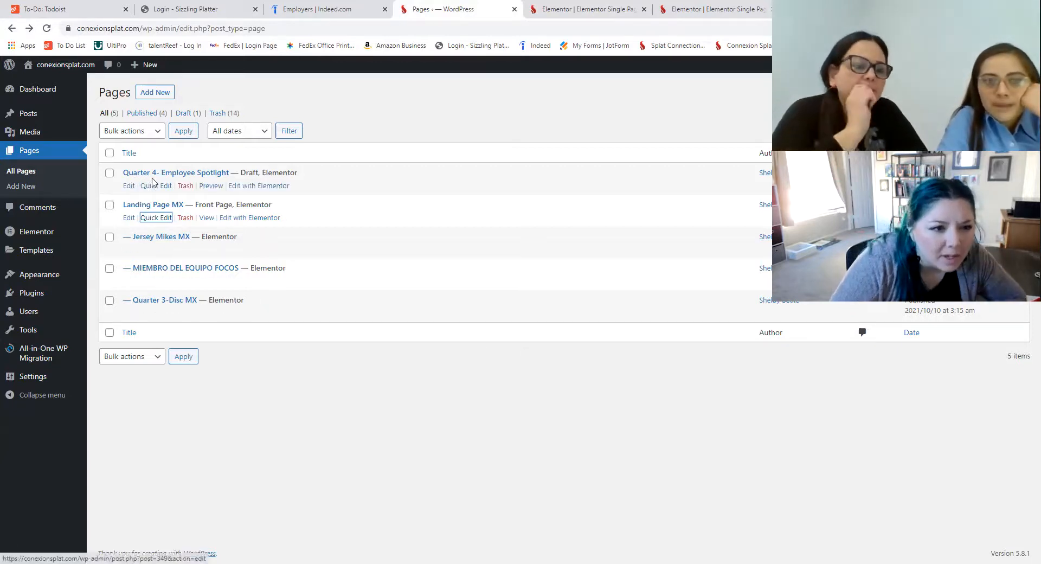
click(215, 185)
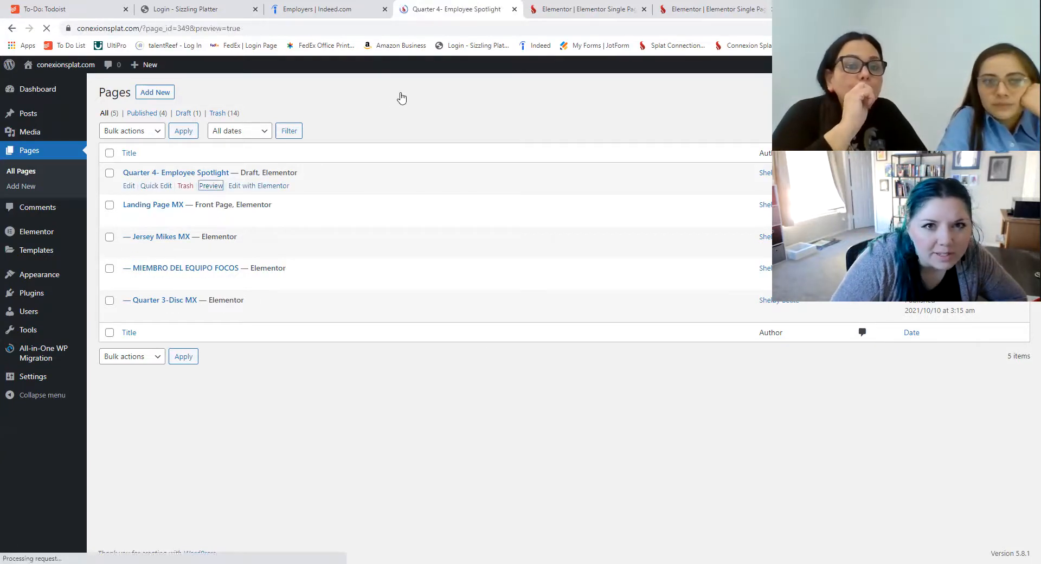
scroll(374, 176, down, 20)
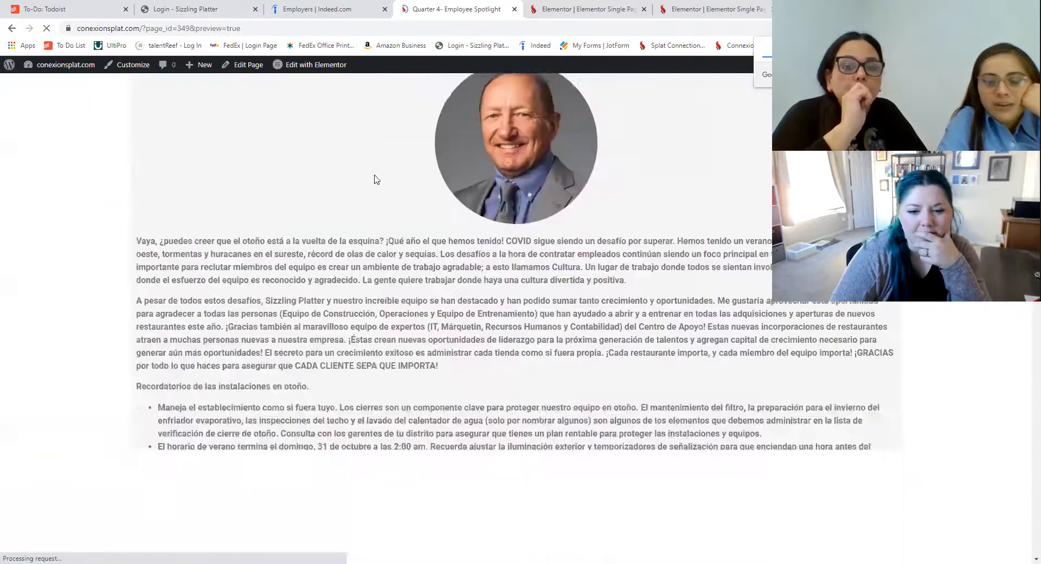
scroll(374, 183, up, 15)
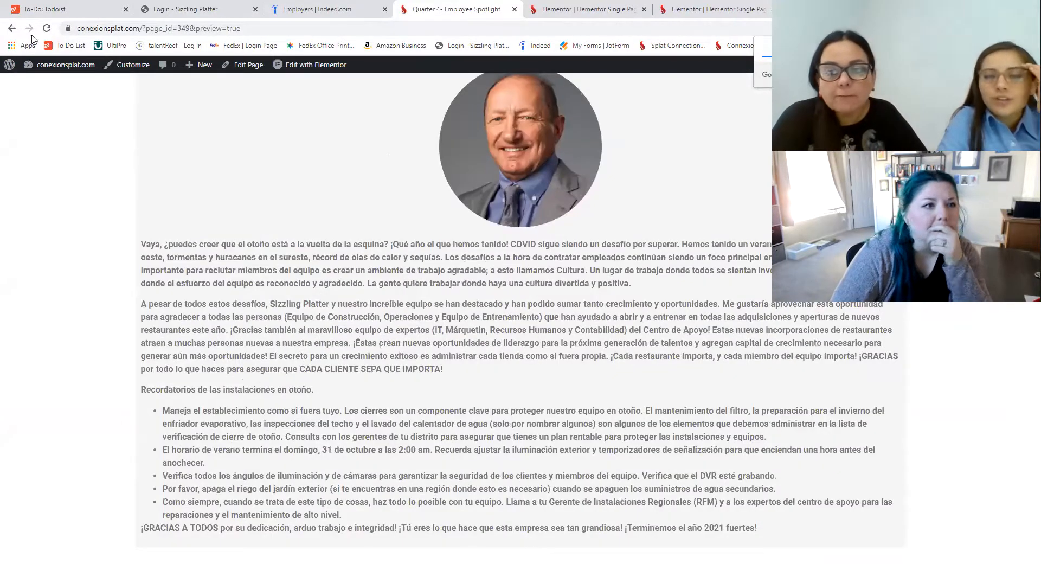
click(11, 28)
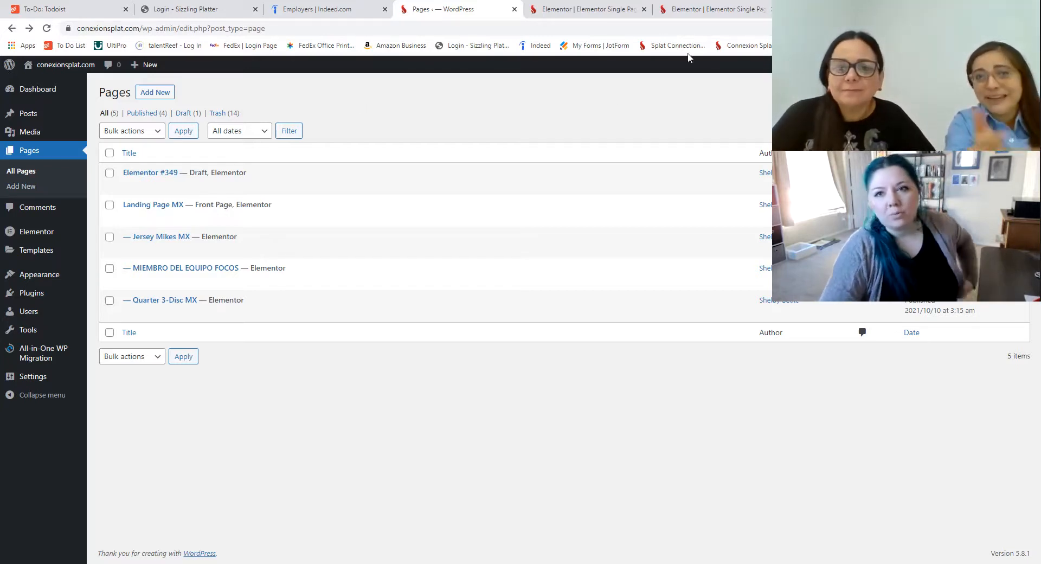
Switch to the Elementor template with the article cards and open the Aspectos Destacados card's heading settings
click(684, 9)
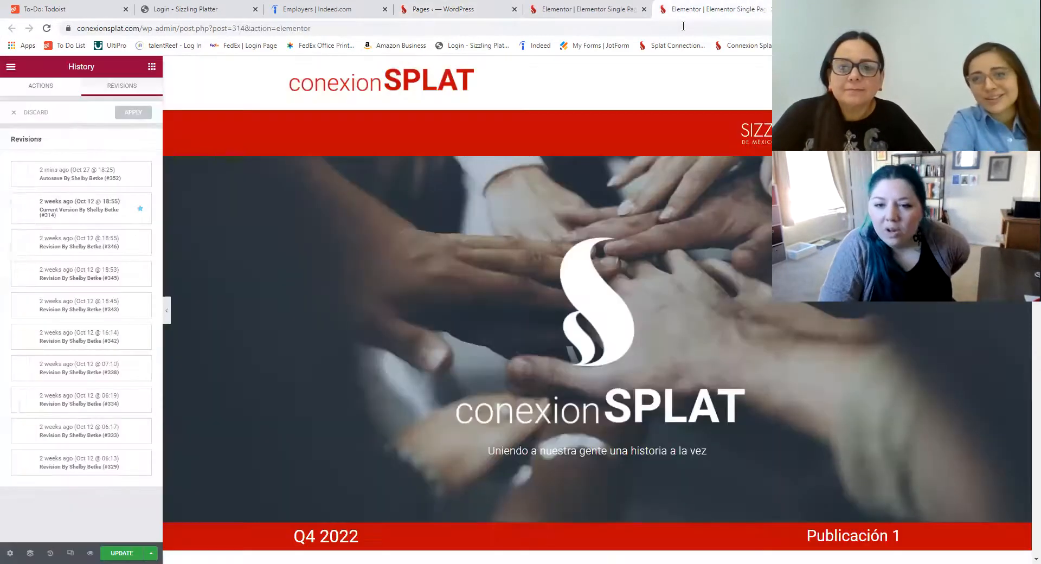
click(623, 11)
scroll(828, 309, down, 4)
scroll(829, 309, up, 5)
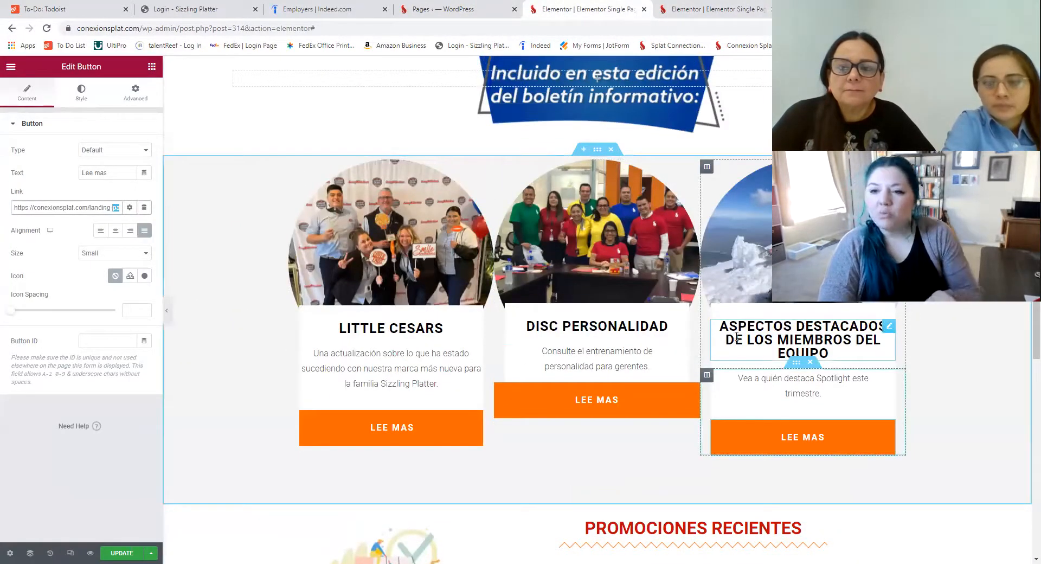
drag(720, 326, 878, 360)
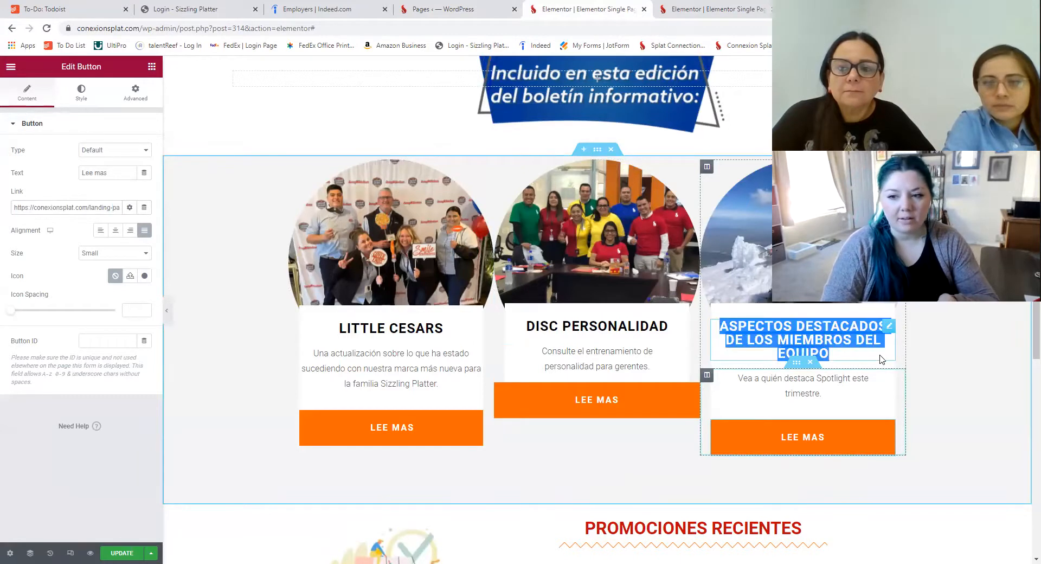
click(879, 360)
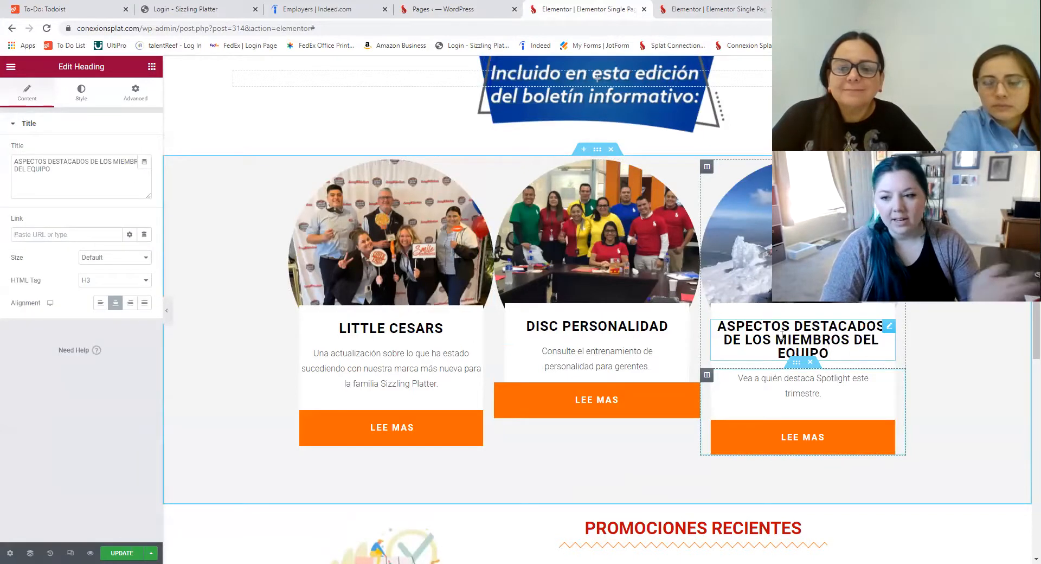
Open the Aspectos Destacados card's Lee mas button settings, select its entire link address and look over the sections below
click(800, 448)
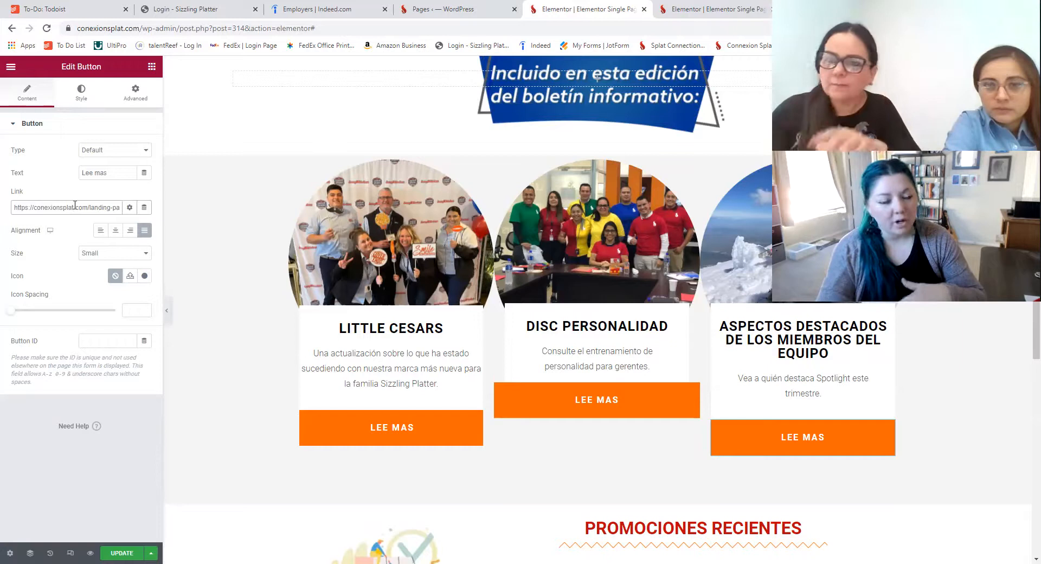
drag(17, 204, 118, 202)
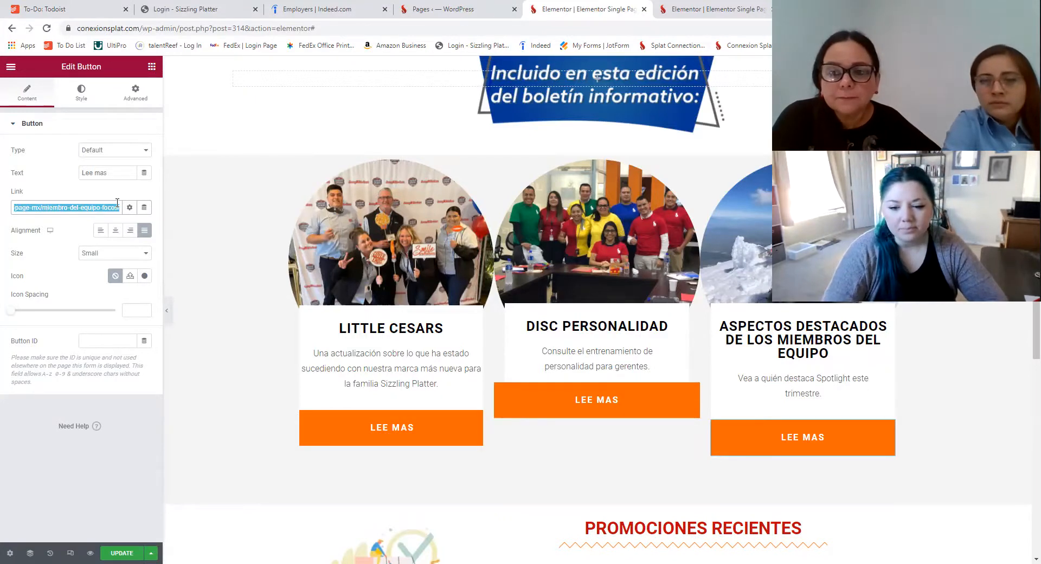
scroll(228, 295, down, 9)
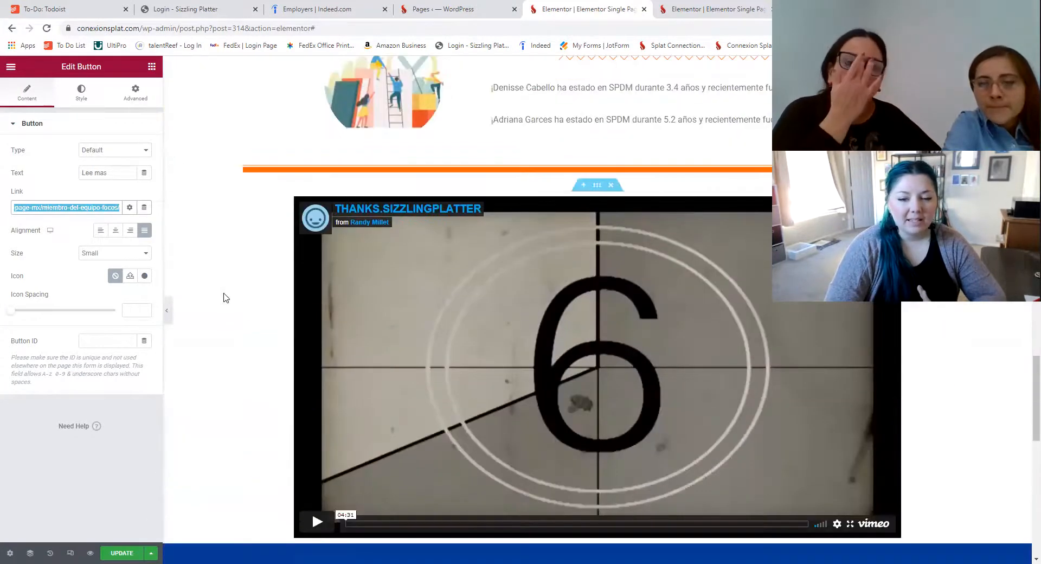
scroll(226, 297, up, 6)
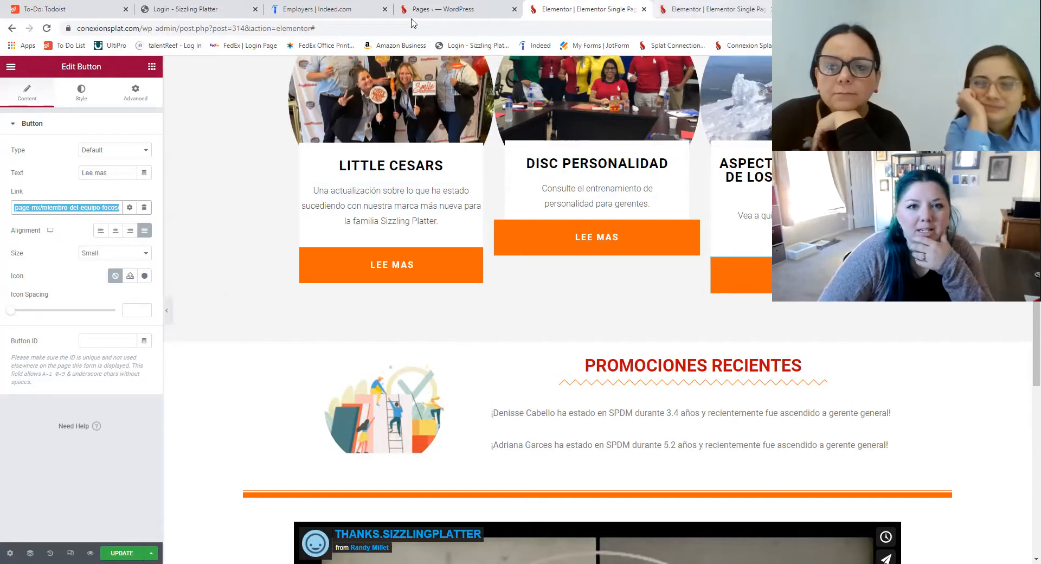
Preview the Elementor #349 draft from the WordPress pages list in a new tab and close the preview
key(ctrl+shift+Tab)
mouse_move(133, 211)
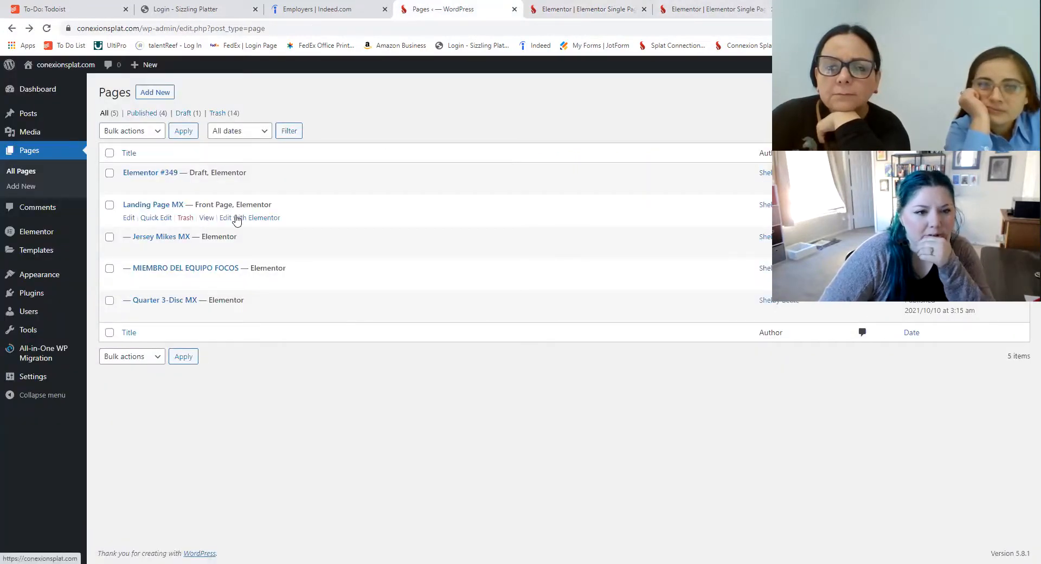
right_click(211, 186)
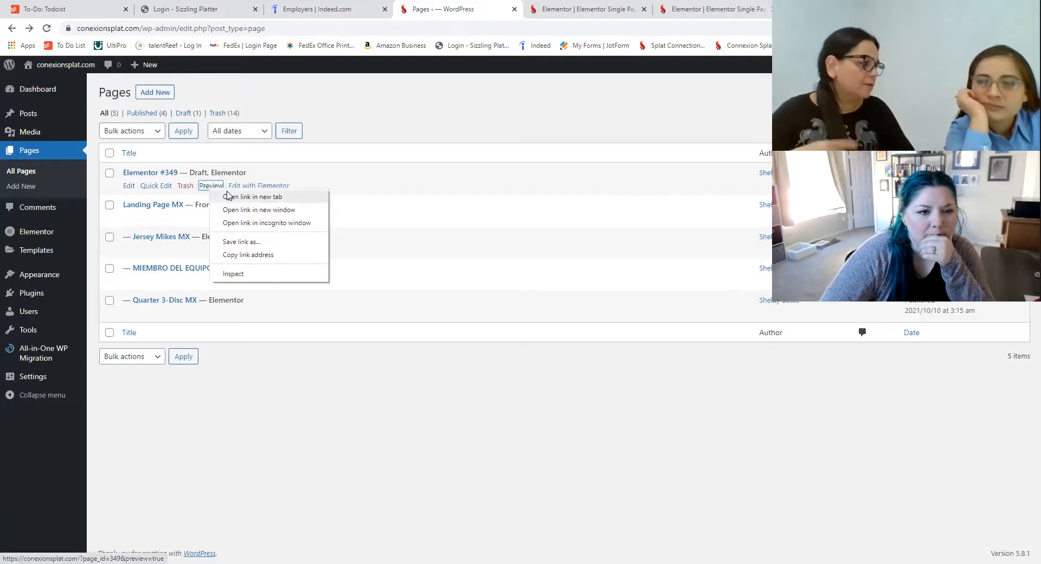
click(229, 196)
click(575, 9)
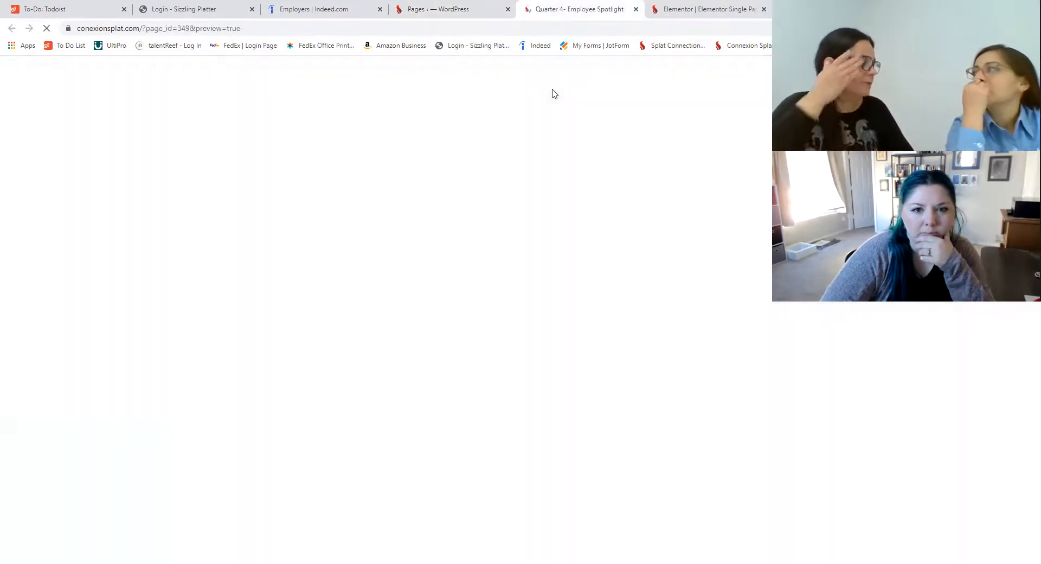
key(ctrl+w)
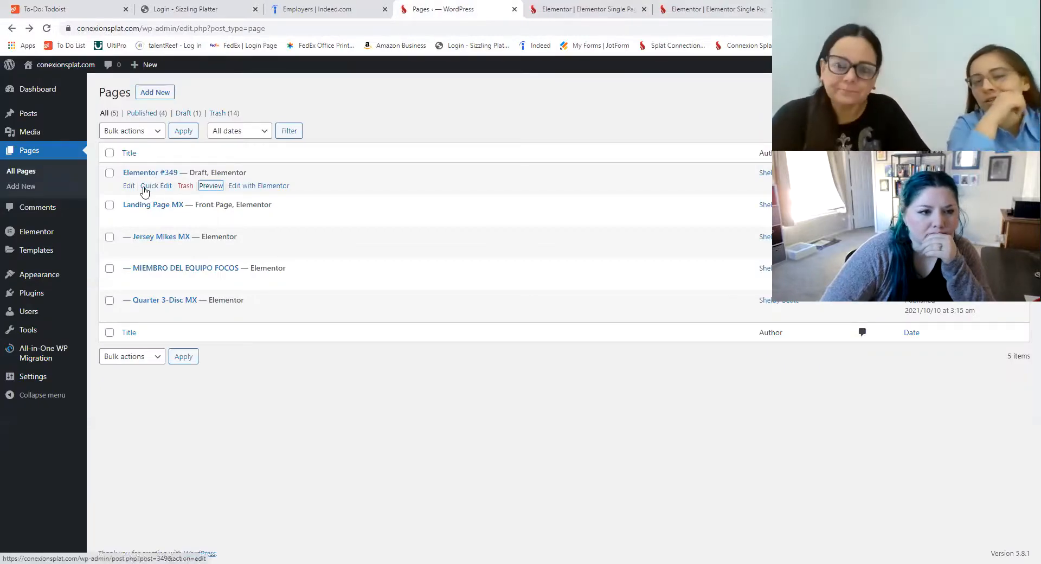
Add a new page, edit it with Elementor and open its Single Page template for editing
mouse_move(152, 68)
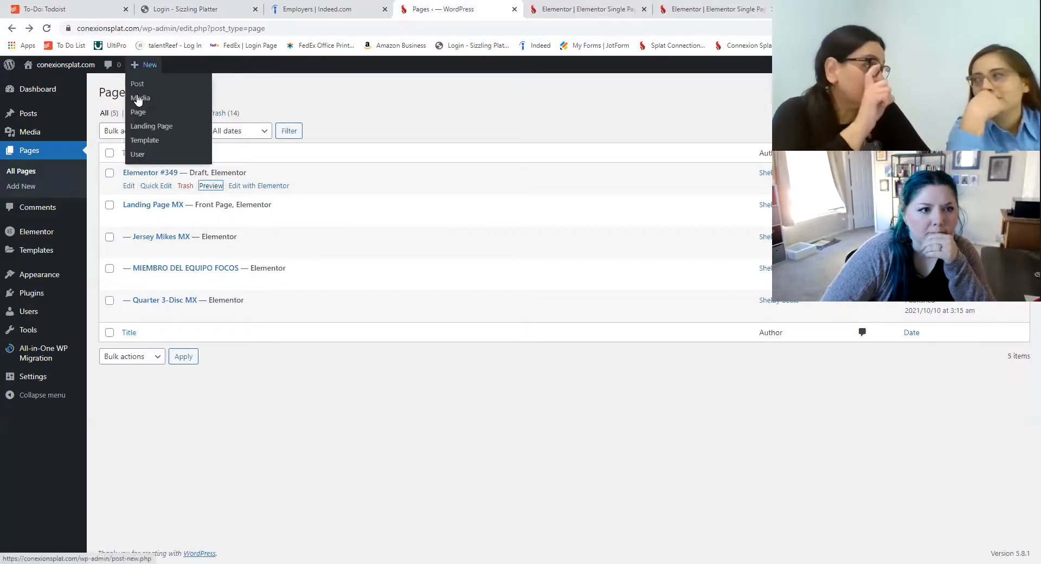
click(139, 112)
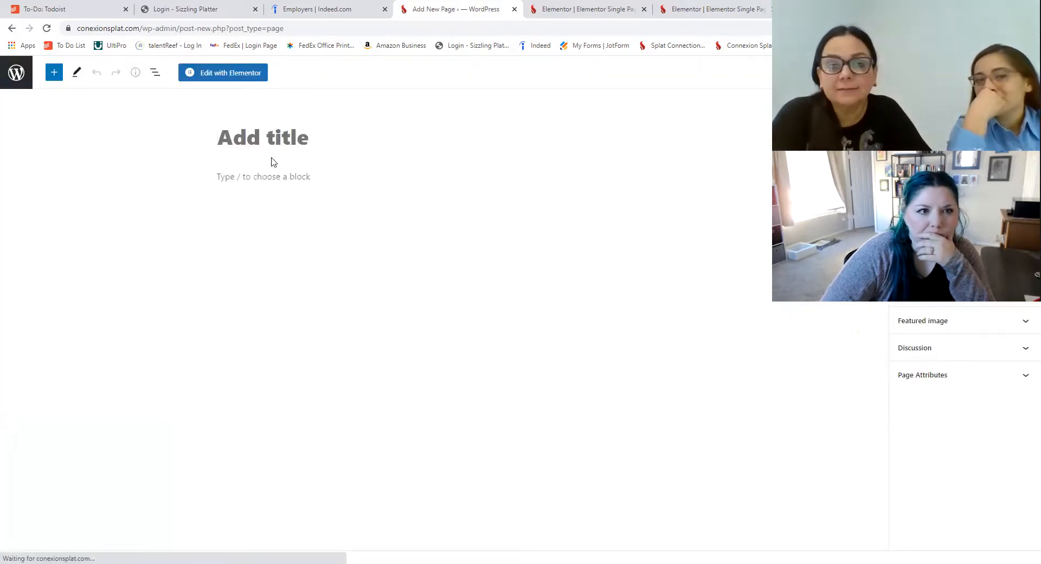
click(241, 74)
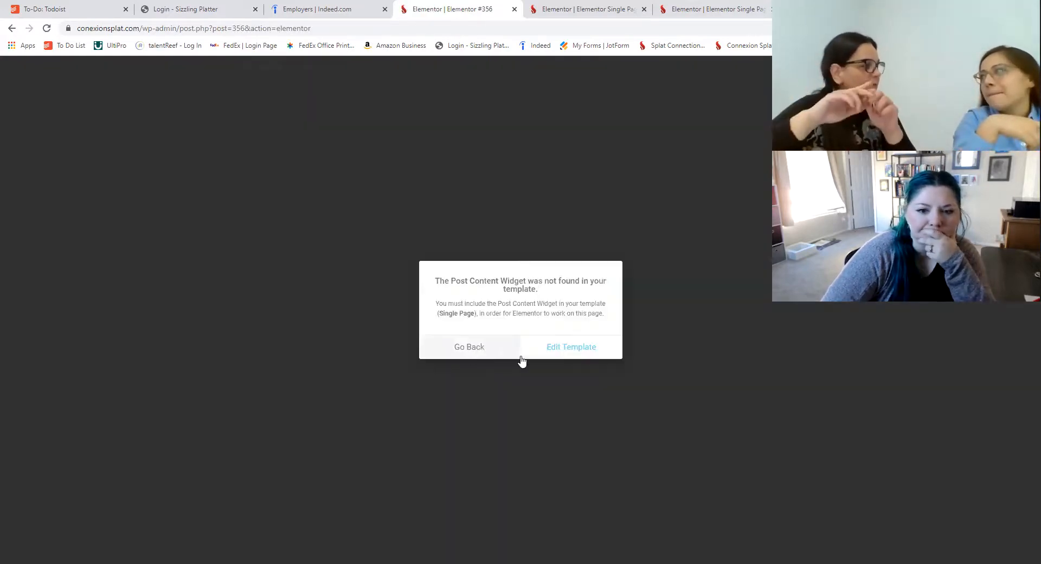
click(560, 355)
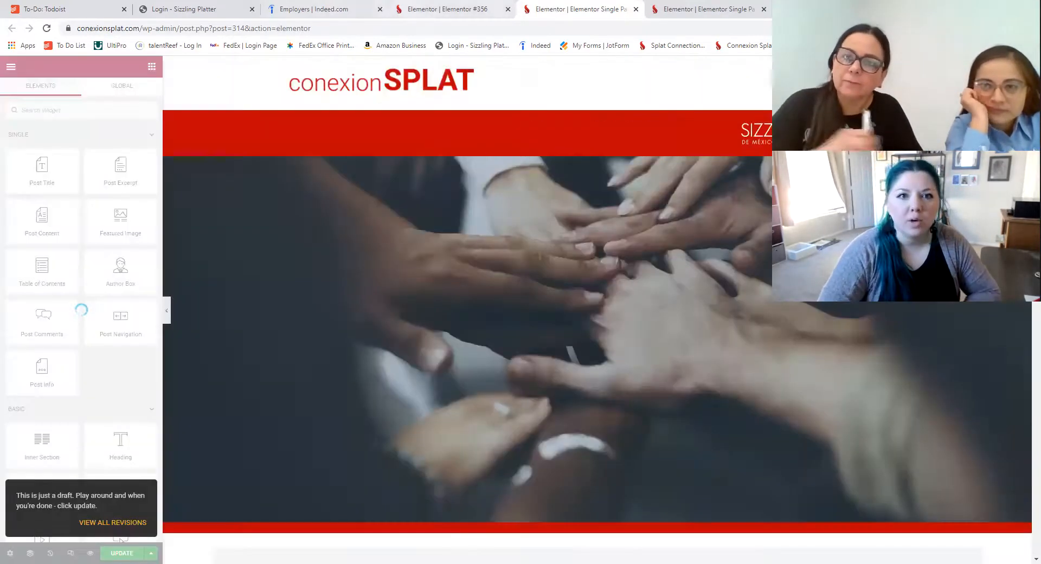
Leave the template for the pages list and highlight the entries from Landing Page MX through Quarter 3-Disc MX
click(447, 8)
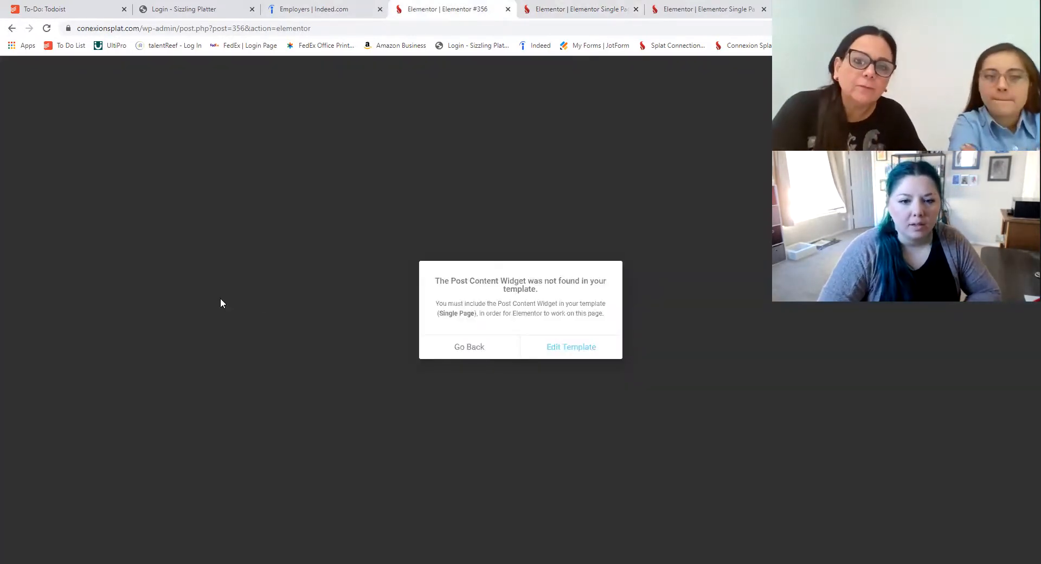
click(481, 356)
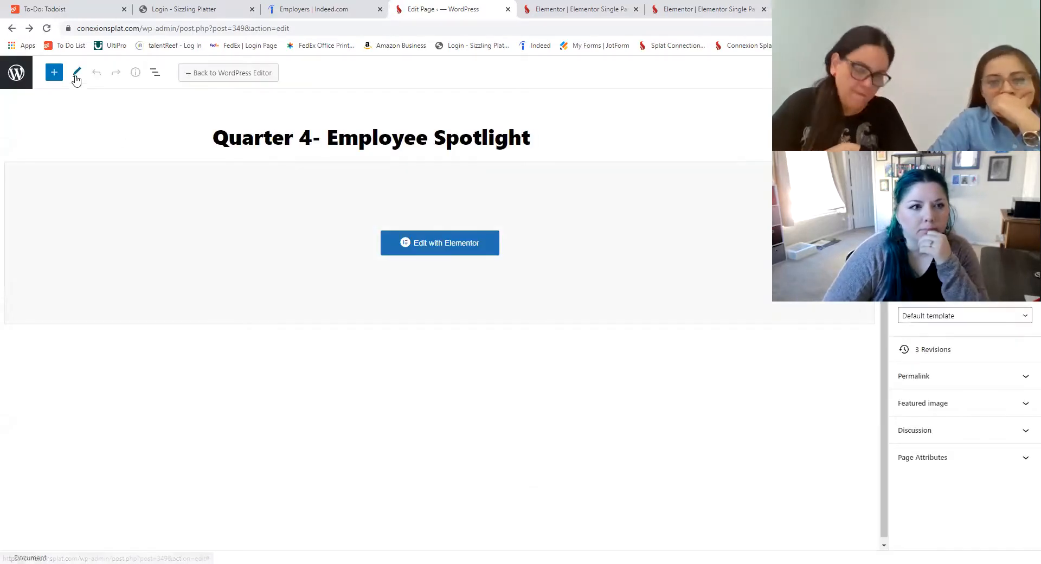
click(15, 73)
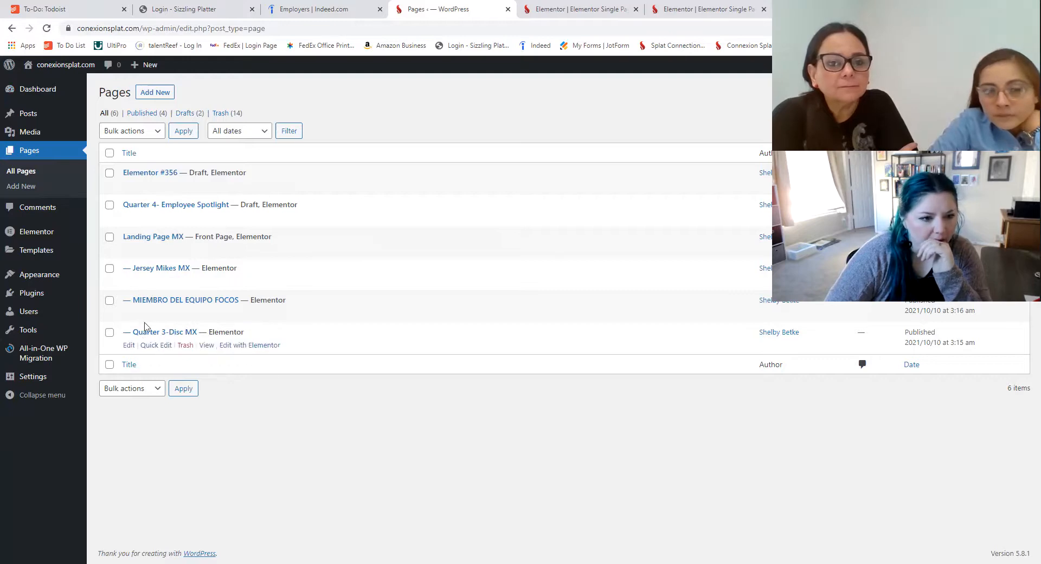
drag(93, 233, 219, 313)
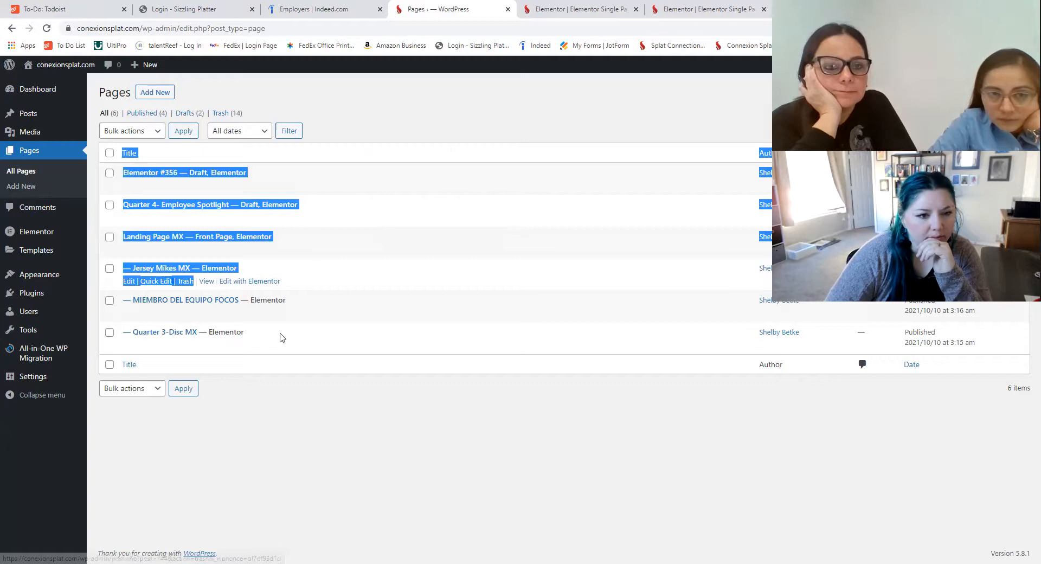
drag(101, 239, 255, 335)
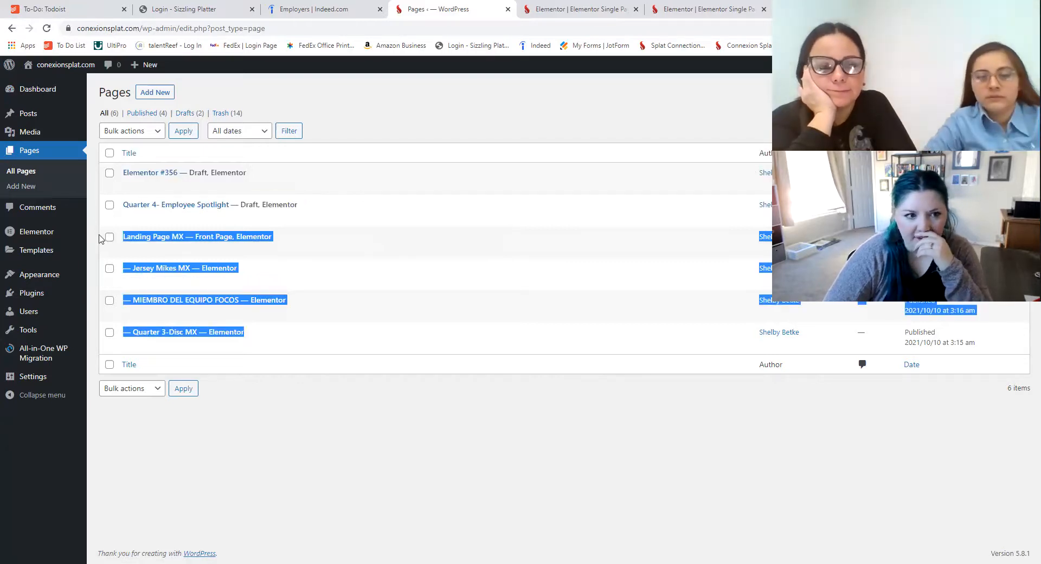
click(85, 224)
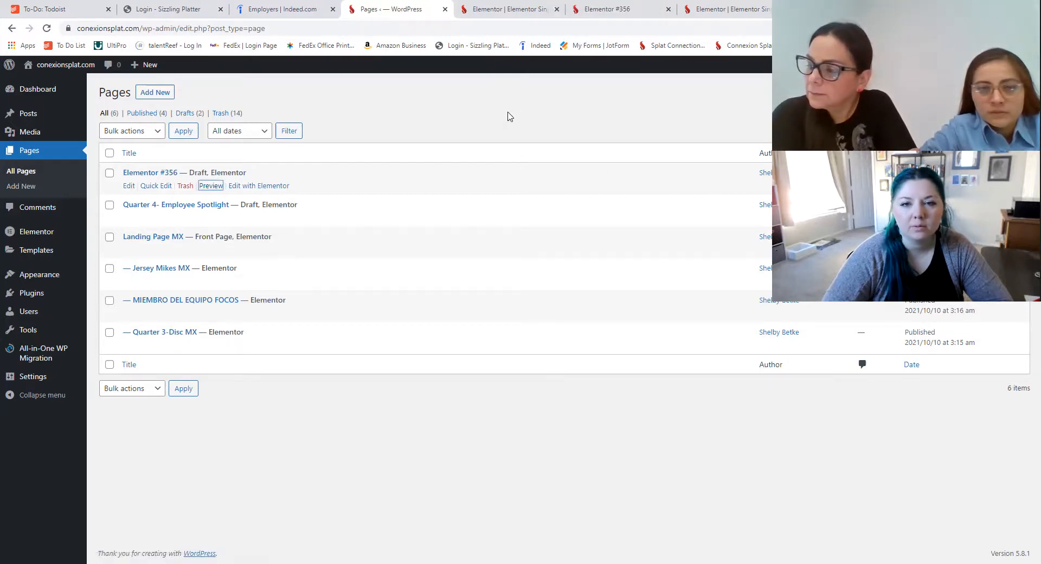
Look over the Elementor template from the welcome message to the article cards and return to the pages list
key(ctrl+Tab)
scroll(463, 206, down, 5)
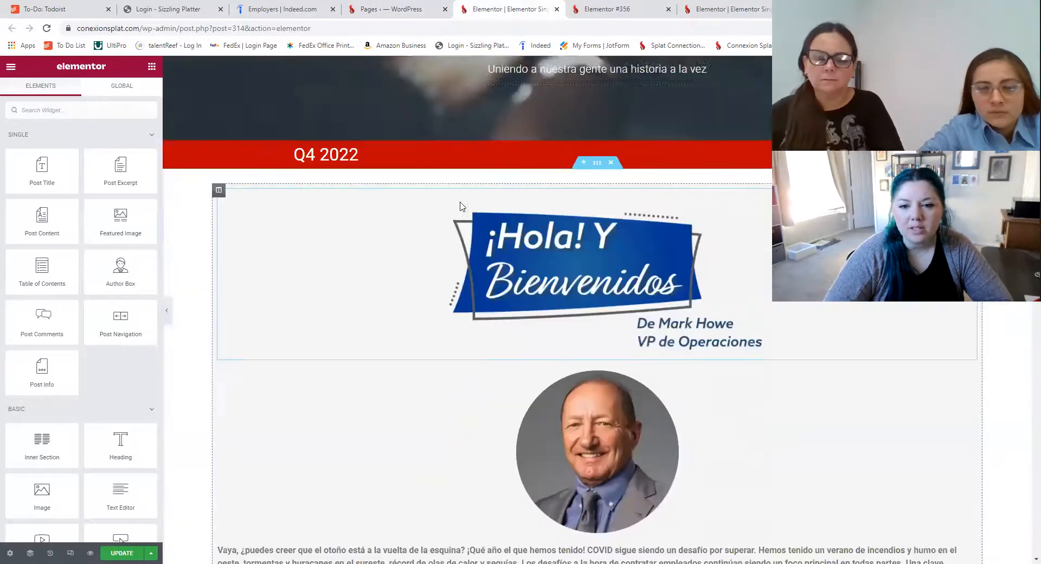
scroll(463, 206, down, 20)
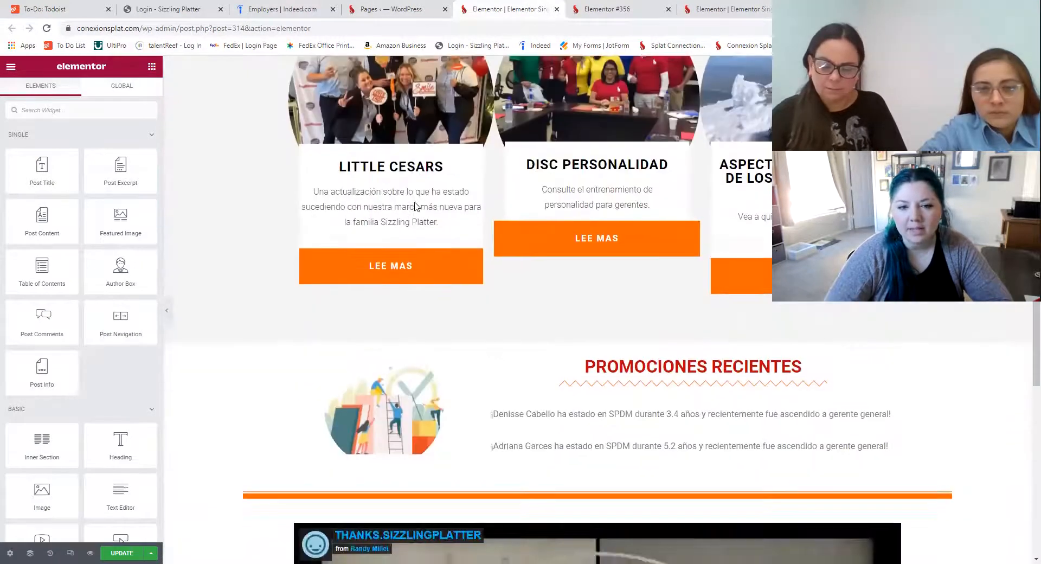
scroll(415, 206, up, 5)
key(ctrl+shift+Tab)
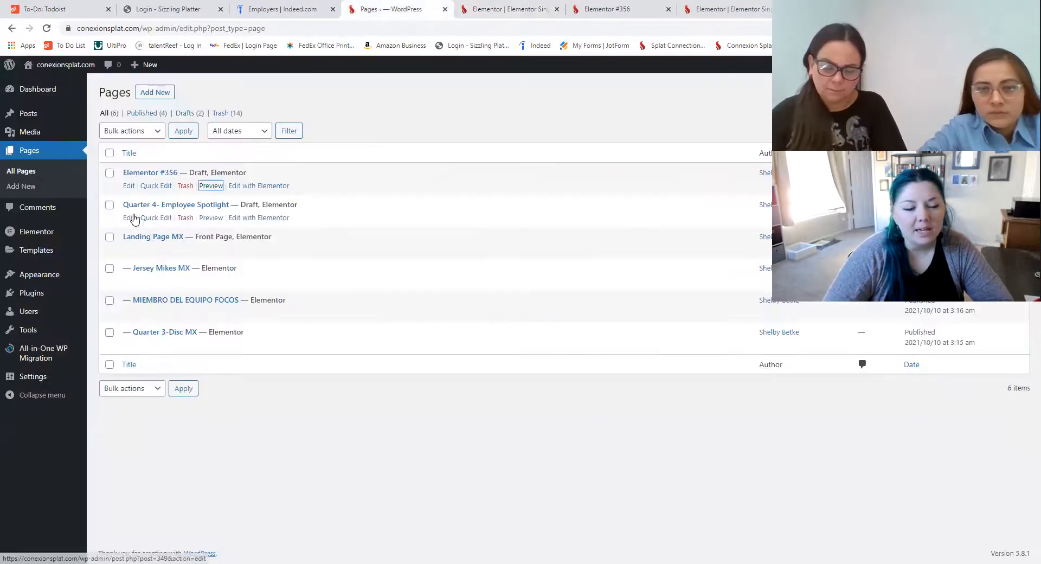
Preview the Quarter 4- Employee Spotlight draft, look over its content and go back to the pages list
click(211, 218)
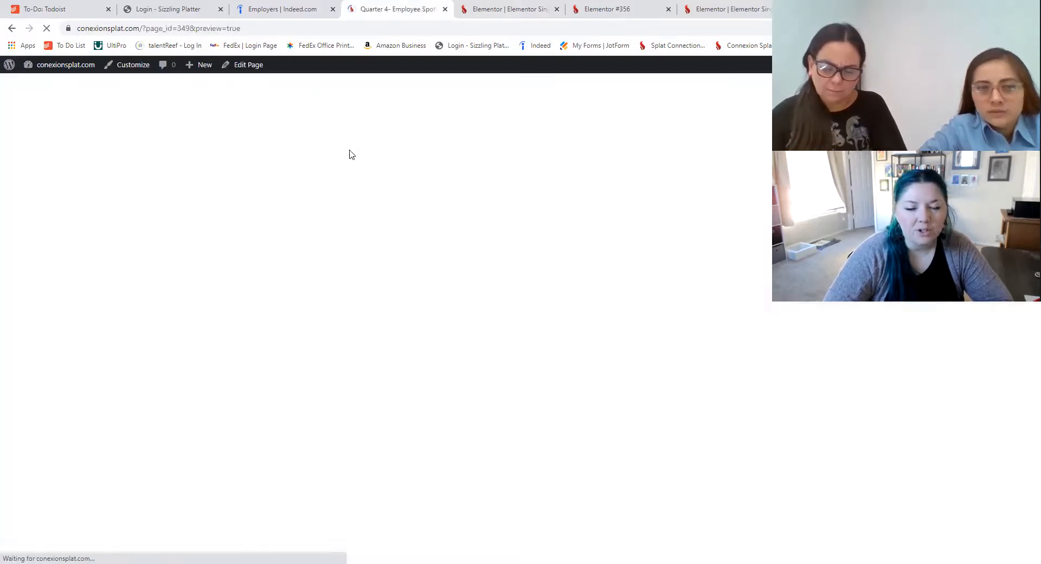
scroll(312, 166, down, 5)
scroll(312, 168, up, 5)
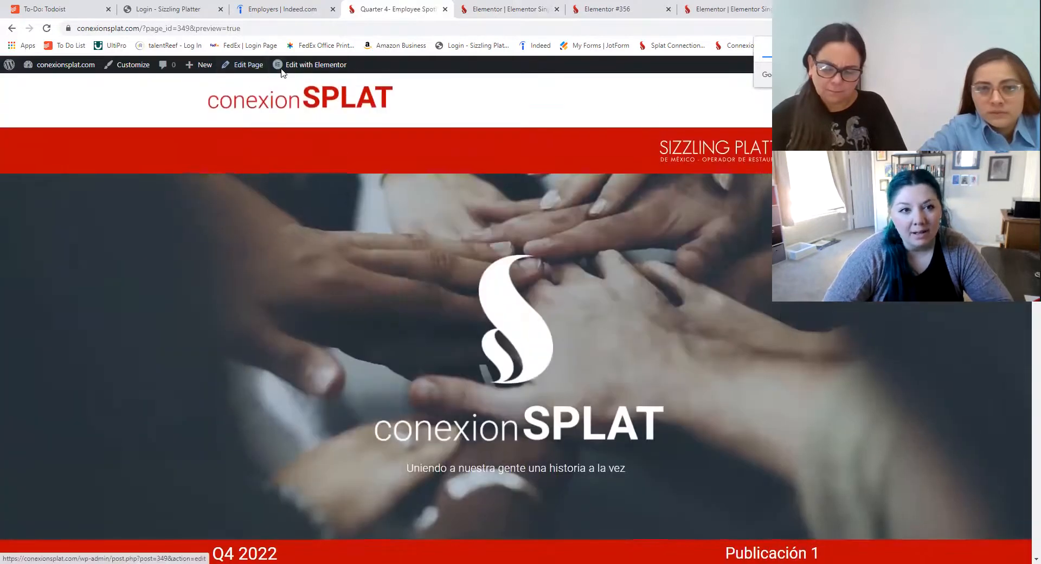
mouse_move(295, 69)
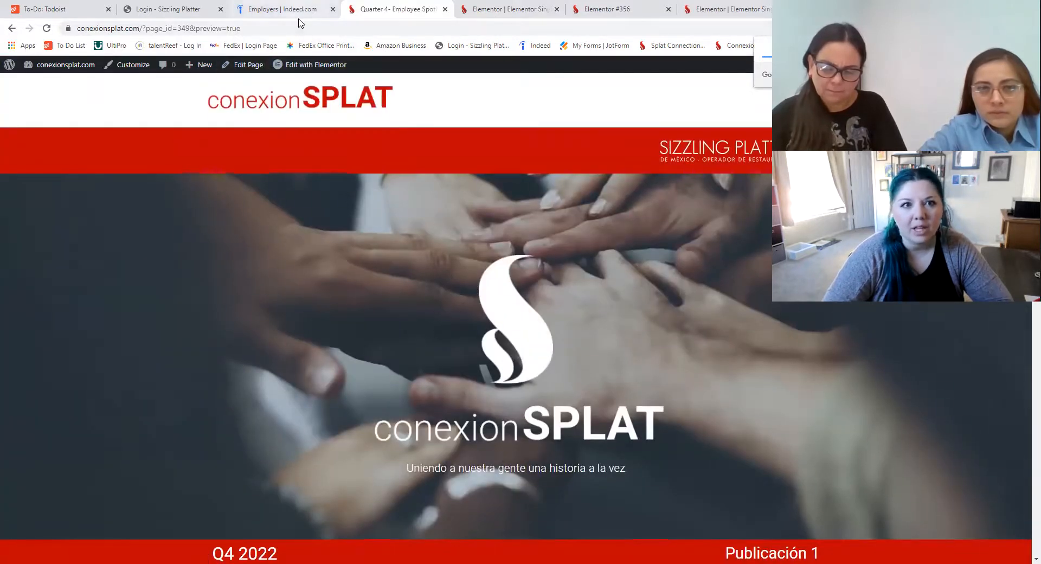
click(301, 9)
click(398, 9)
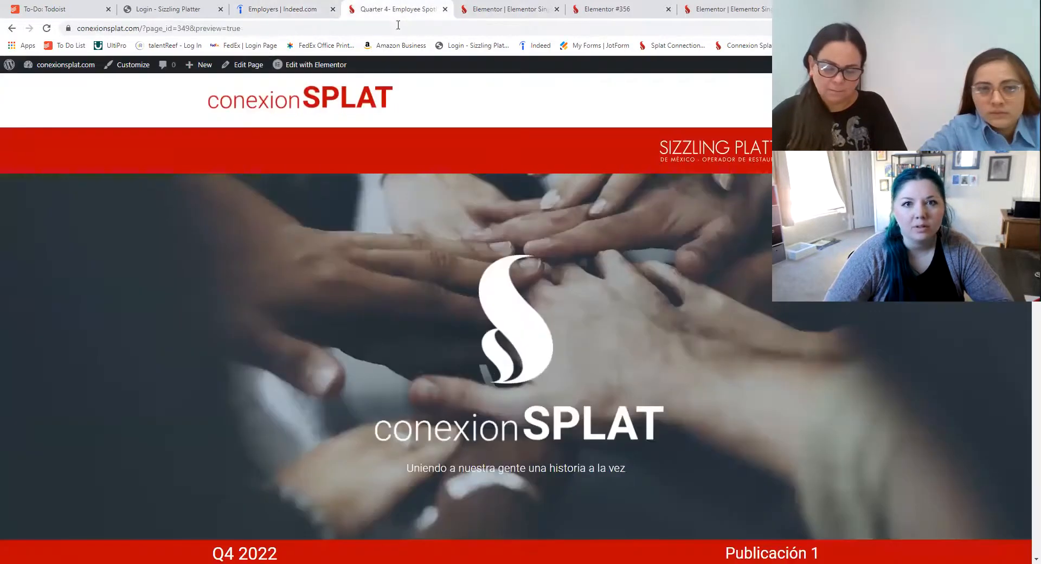
click(11, 28)
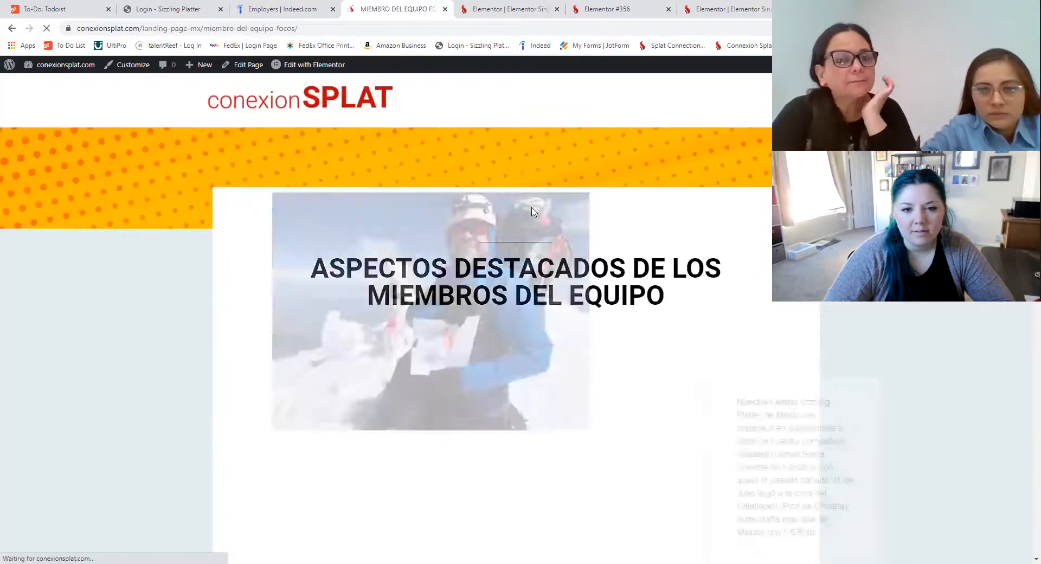
Look through the published MIEMBRO DEL EQUIPO FOCOS page and go back to the pages list
scroll(381, 168, down, 1)
scroll(465, 197, down, 10)
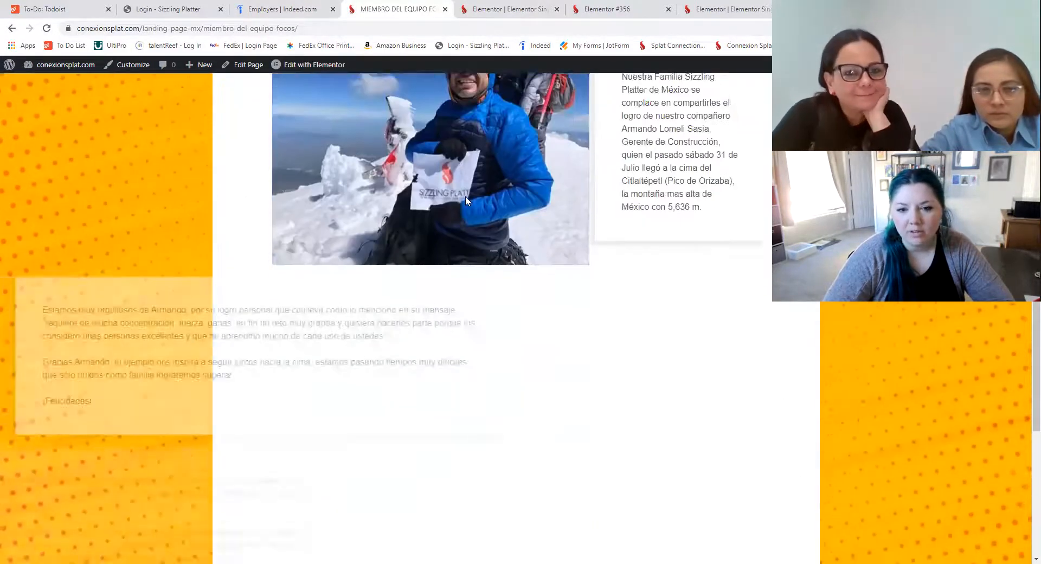
scroll(460, 174, up, 7)
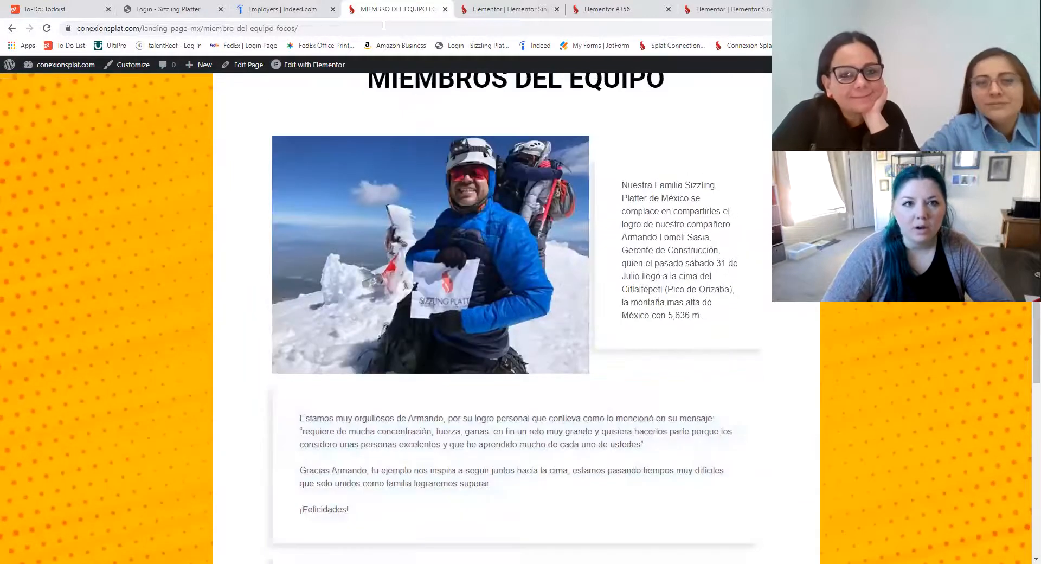
click(13, 30)
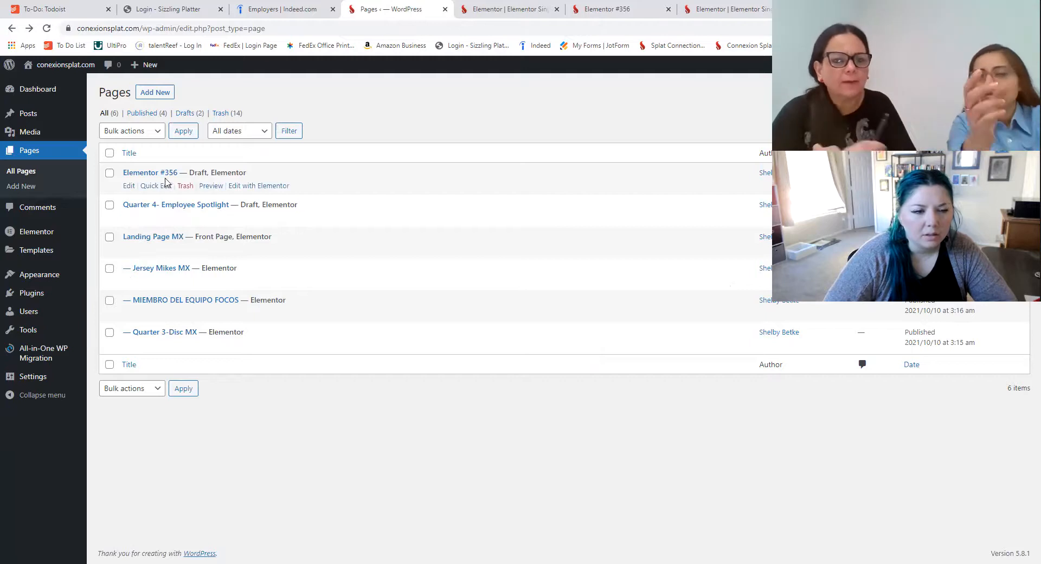
Rename the Elementor #356 draft page as Quarter 4- Landing Page
click(155, 185)
drag(204, 190, 129, 193)
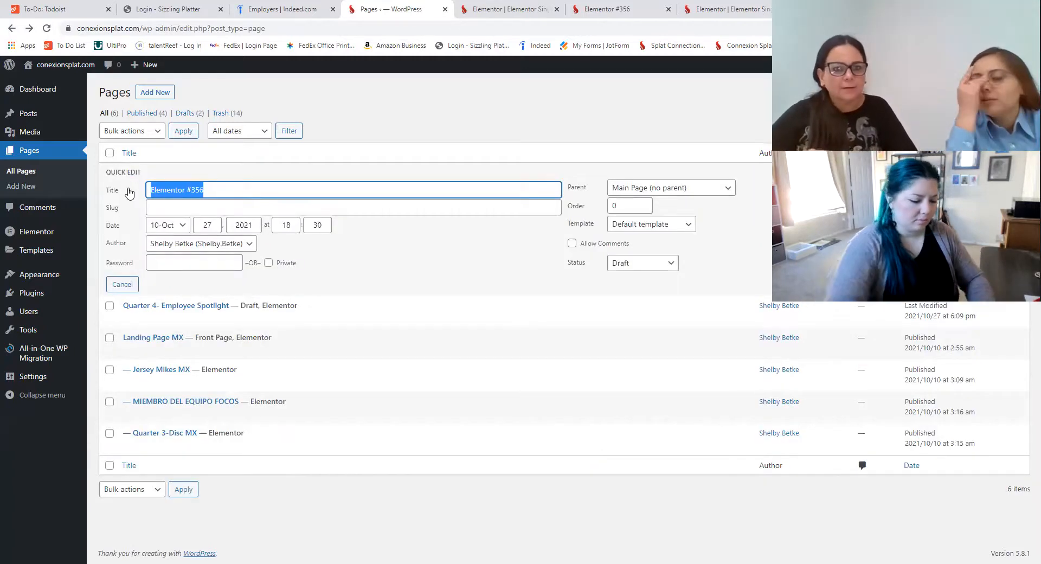
text(Quart)
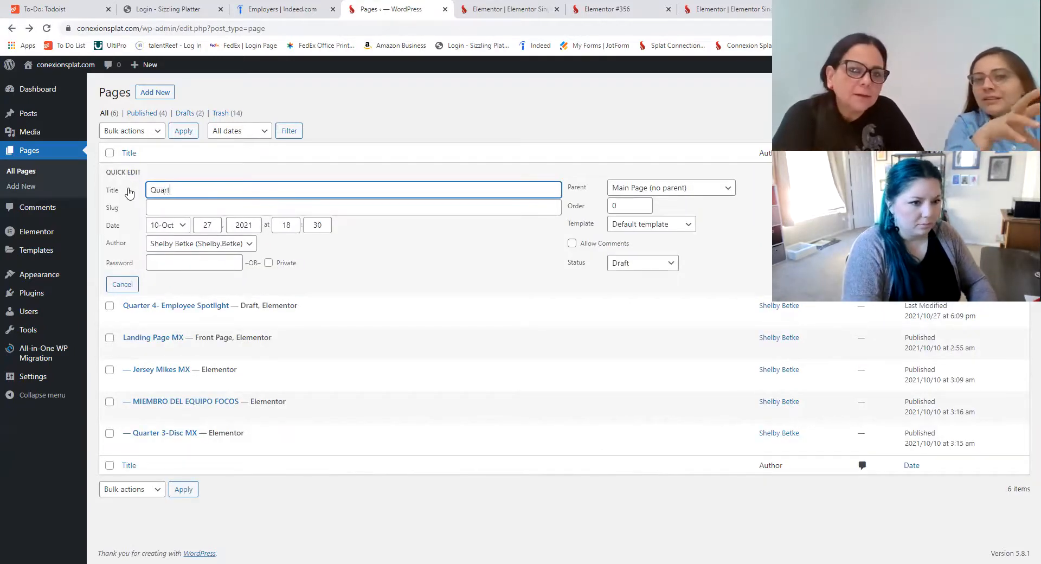
text(er 4- Landing Page)
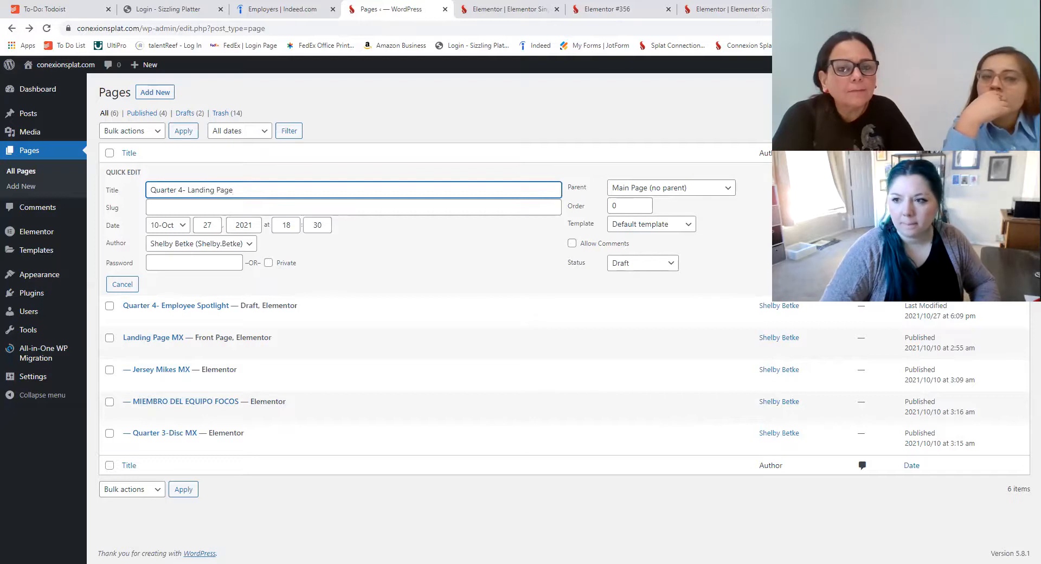
key(Return)
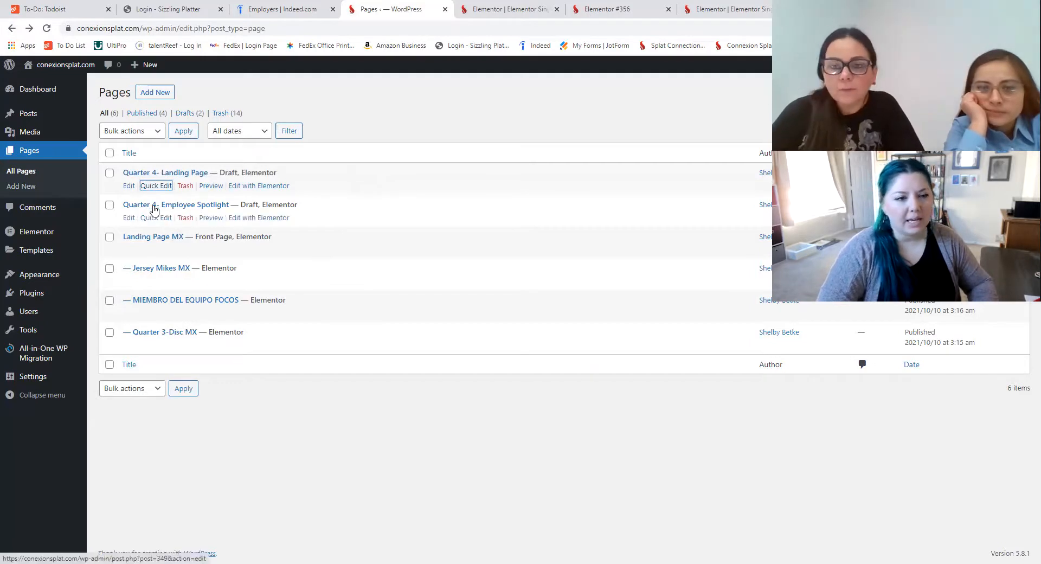
Open the template behind the Quarter 4- Employee Spotlight draft in Elementor and show its revision history
click(245, 219)
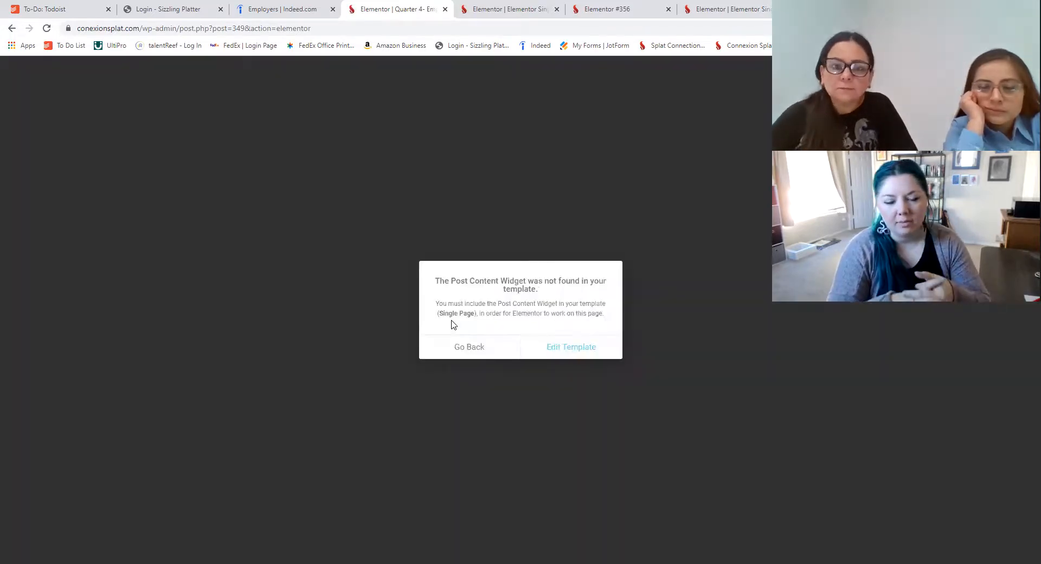
click(593, 351)
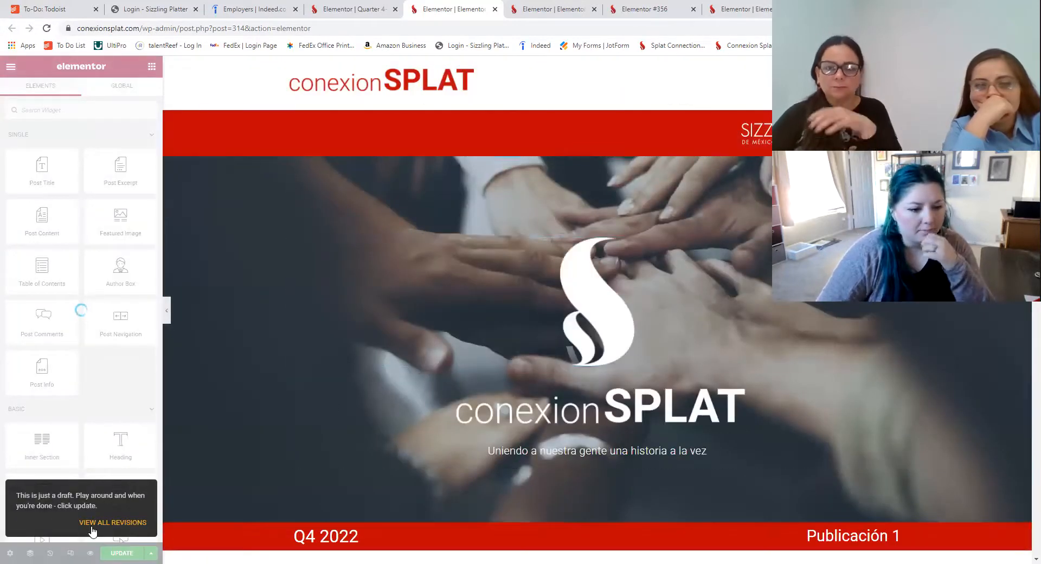
click(108, 522)
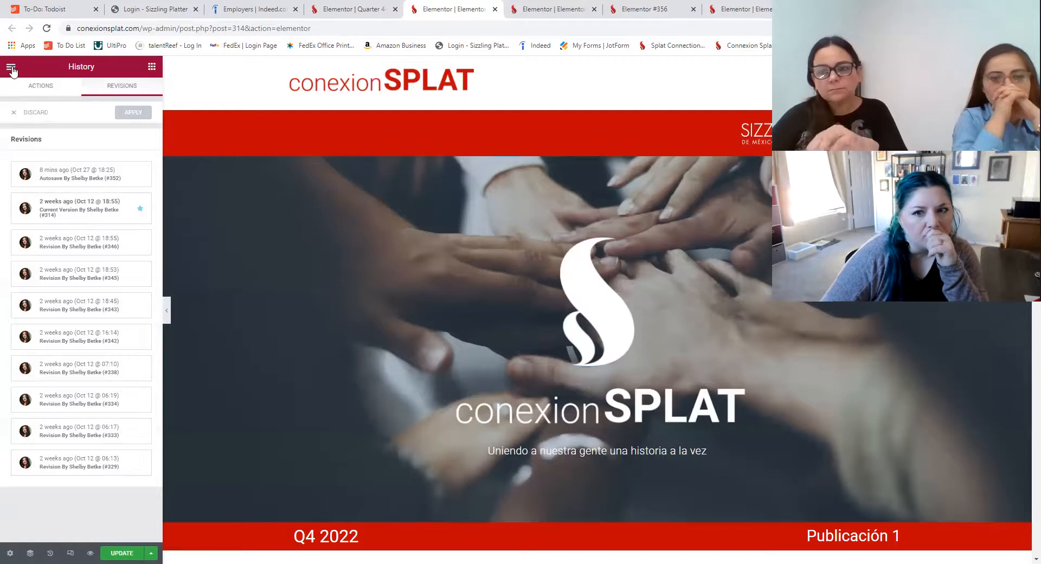
Look through the Elementor settings and widgets and open the Theme Builder
click(11, 67)
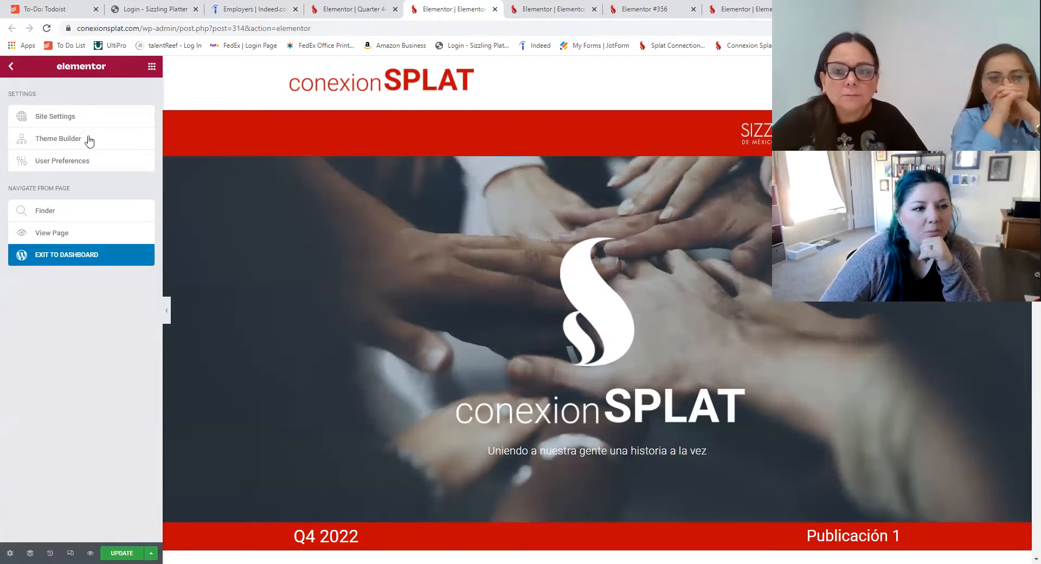
click(151, 67)
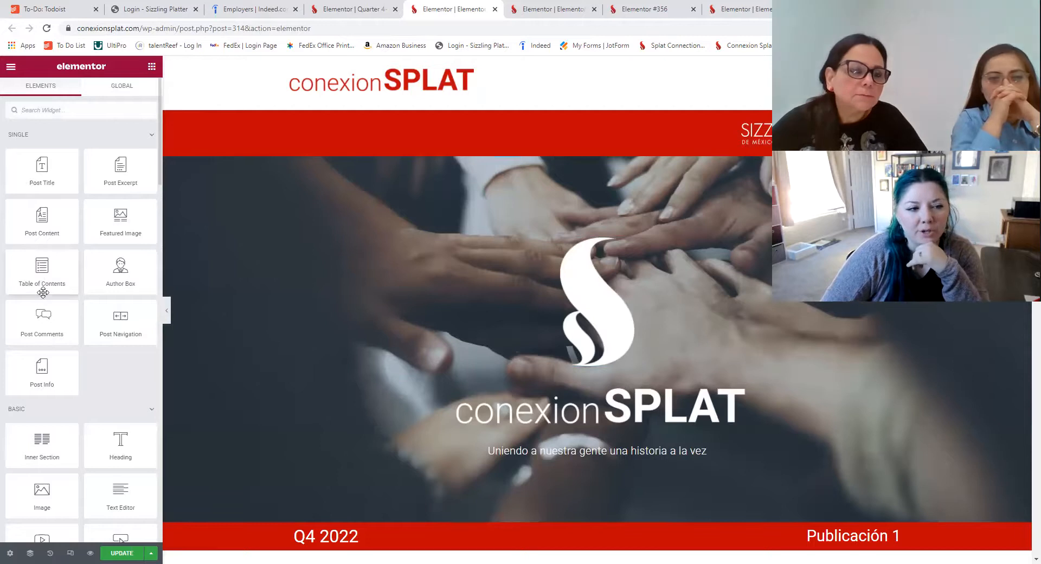
click(11, 68)
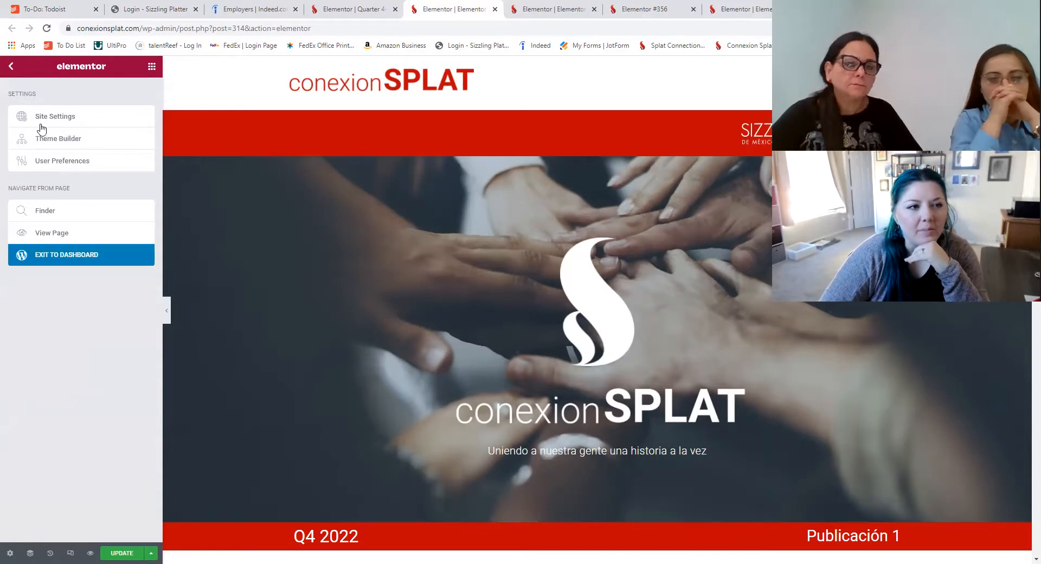
click(66, 139)
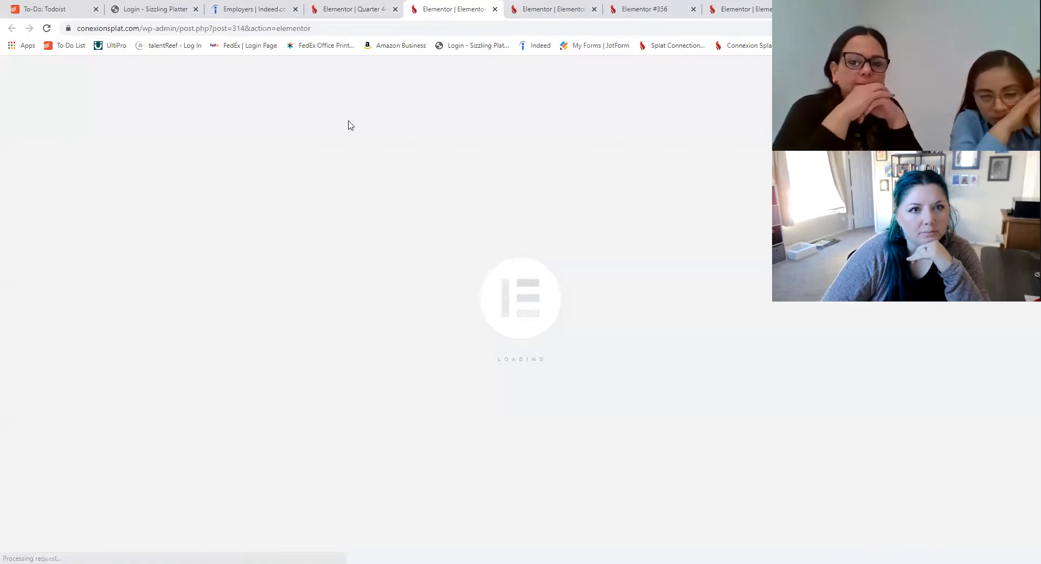
Return to the pages list from the Elementor error and rename the Elementor #356 draft as Quarter 4- Landing Page
click(365, 15)
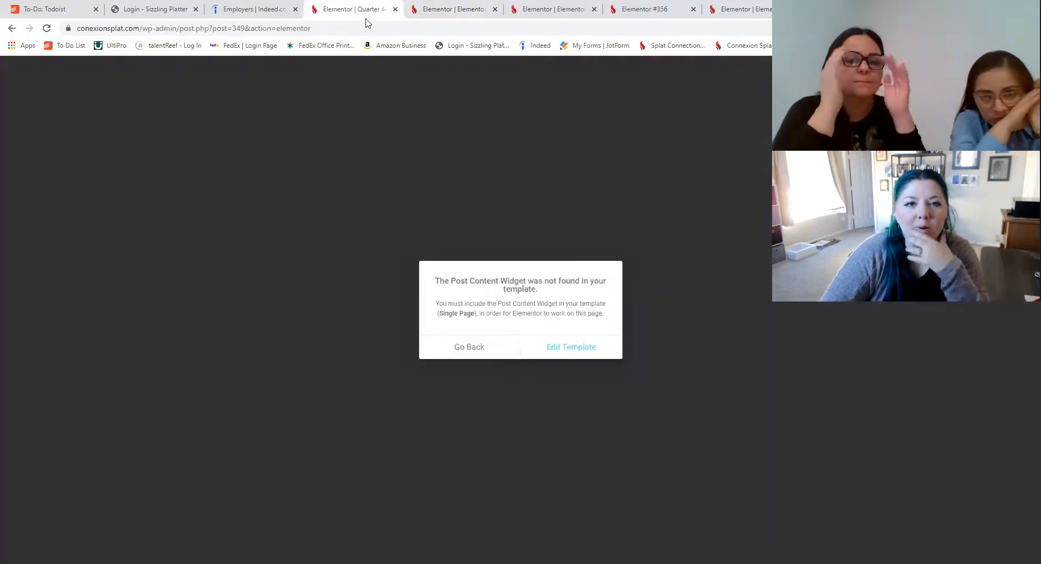
click(470, 341)
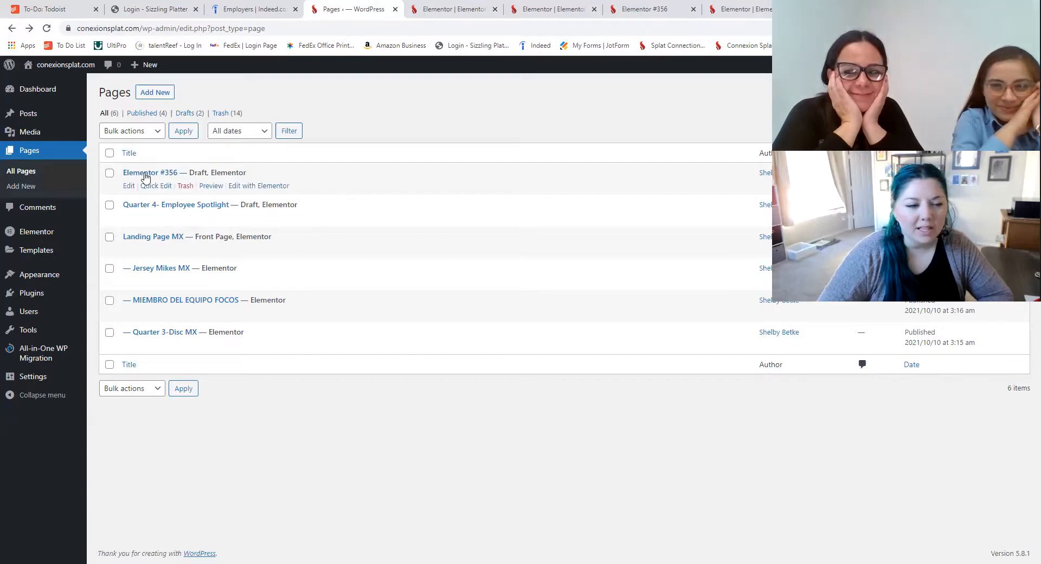
click(153, 186)
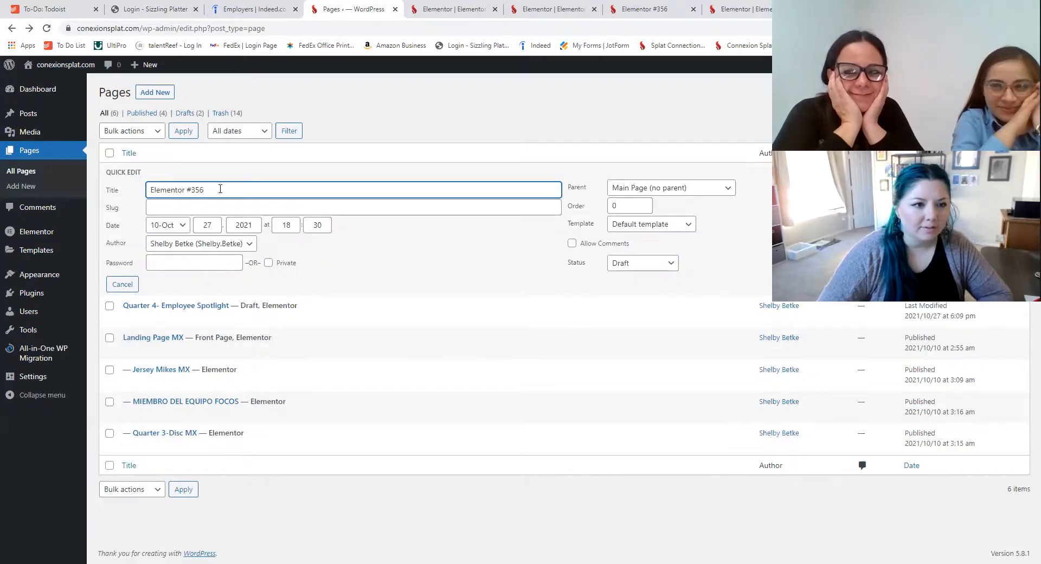
drag(220, 189, 135, 192)
text(Quarter 4-)
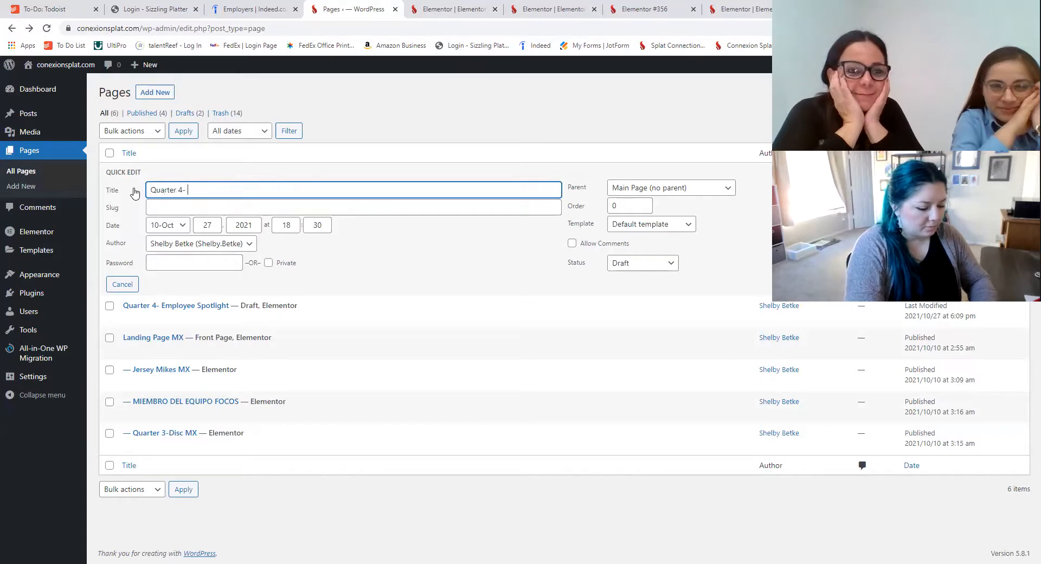
text( Landing Page)
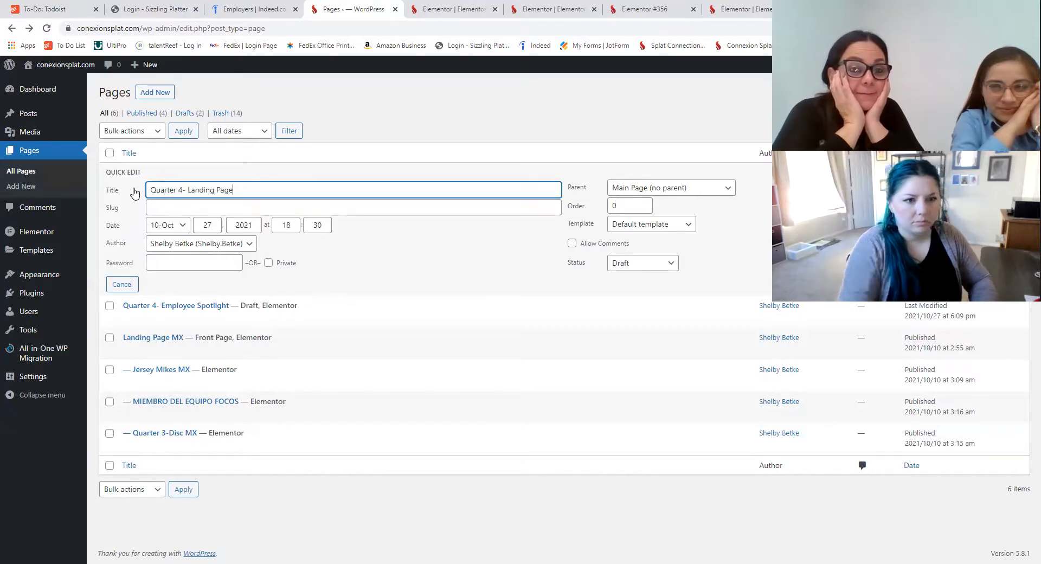
key(Return)
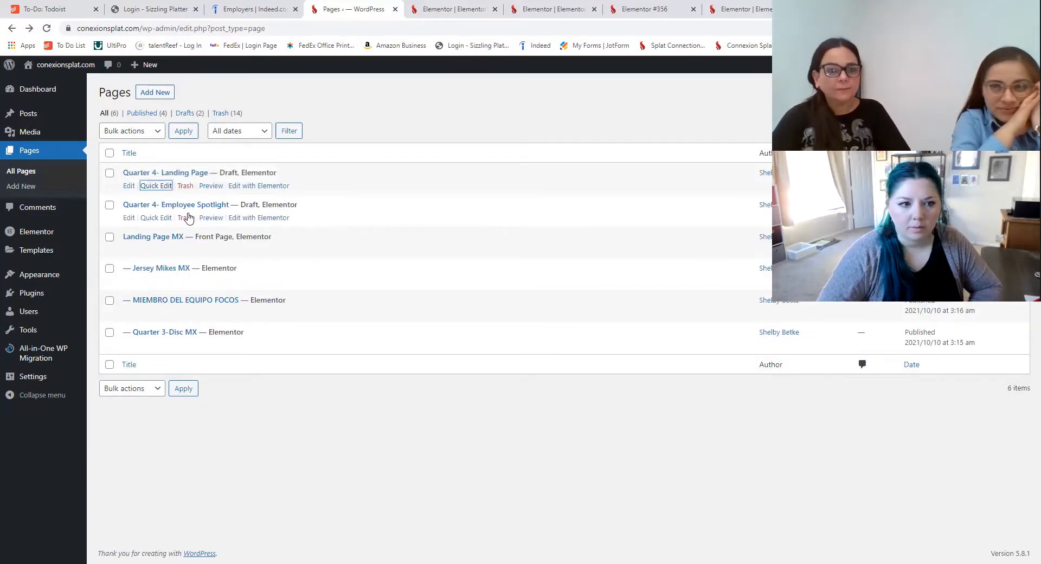
Set the template of the Quarter 4- Employee Spotlight draft to Elementor Full Width and save the change
click(151, 218)
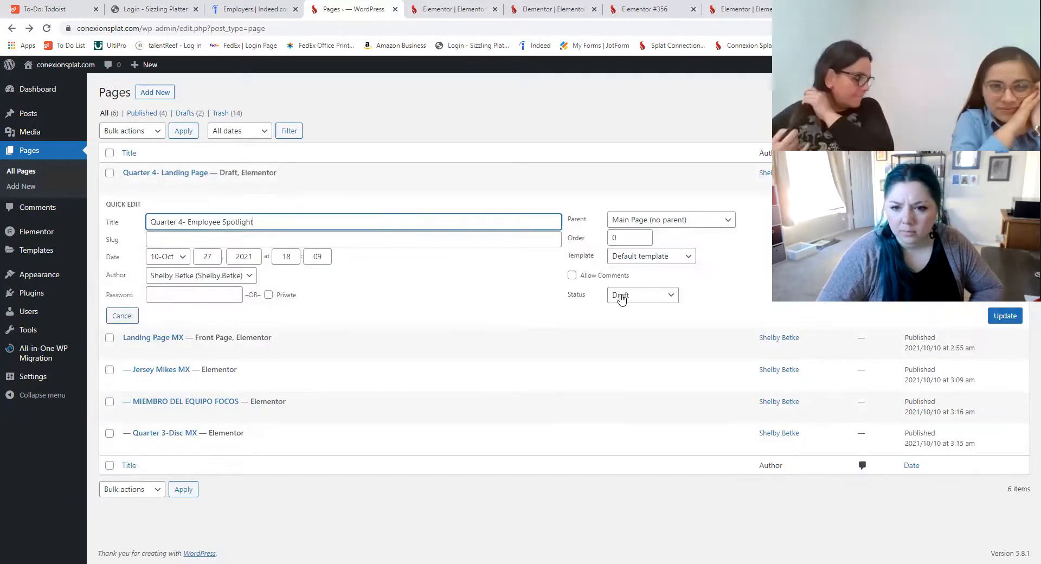
click(655, 263)
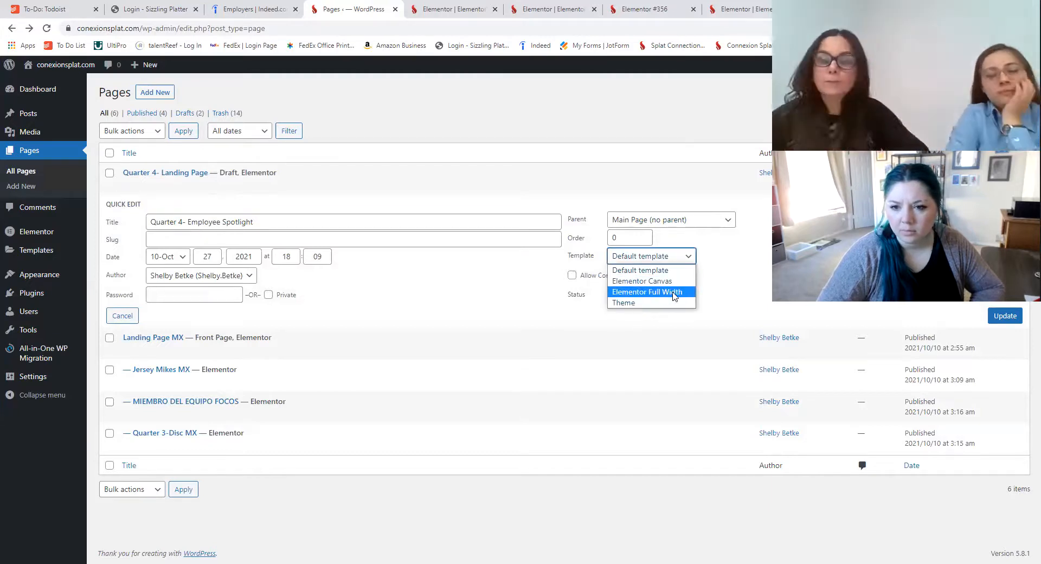
click(674, 292)
click(1005, 315)
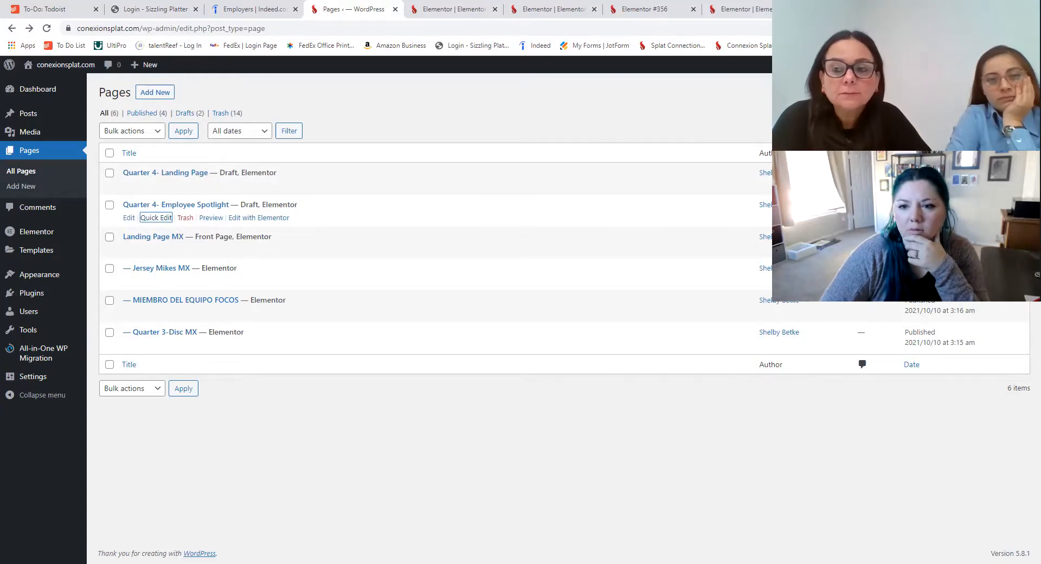
Close the leftover Elementor browser tabs, keeping the WordPress pages list open
click(1004, 8)
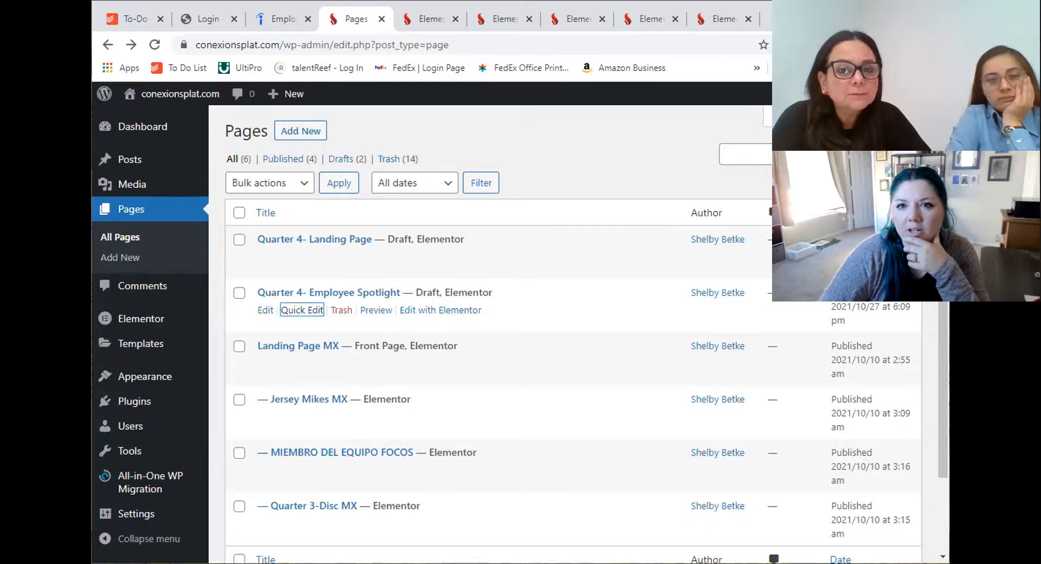
click(899, 9)
click(464, 16)
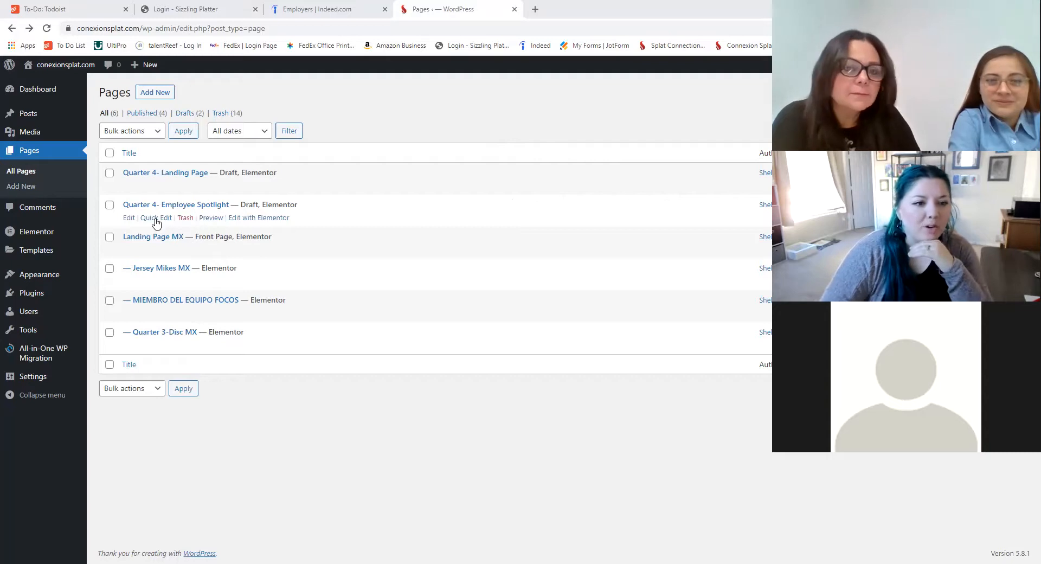
Go over the title and template in the Quarter 4- Employee Spotlight draft's Quick Edit settings and save with Elementor Full Width selected
click(156, 219)
drag(150, 222, 247, 222)
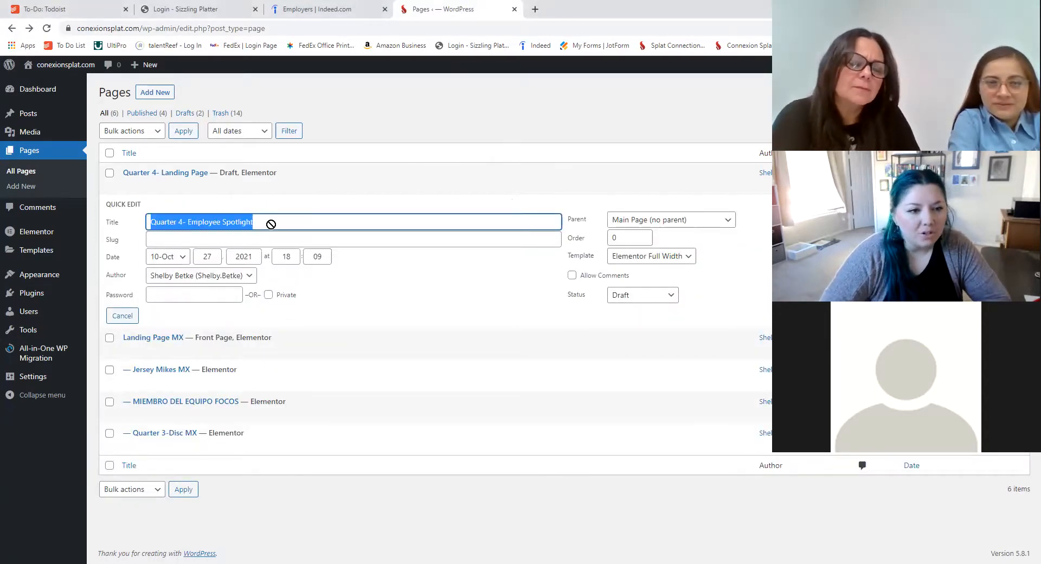
click(271, 224)
drag(183, 222, 249, 222)
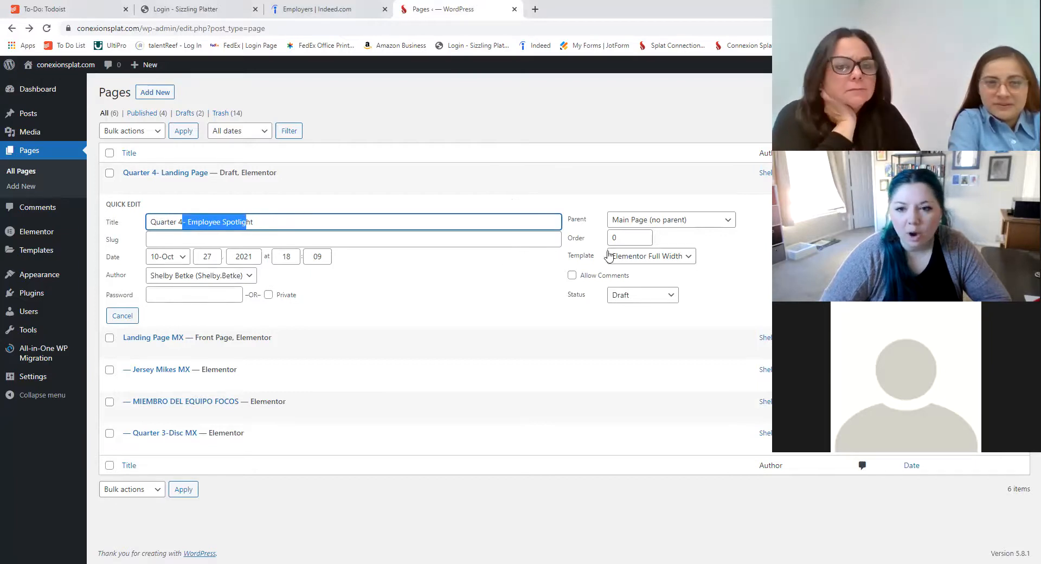
drag(569, 256, 590, 259)
click(594, 260)
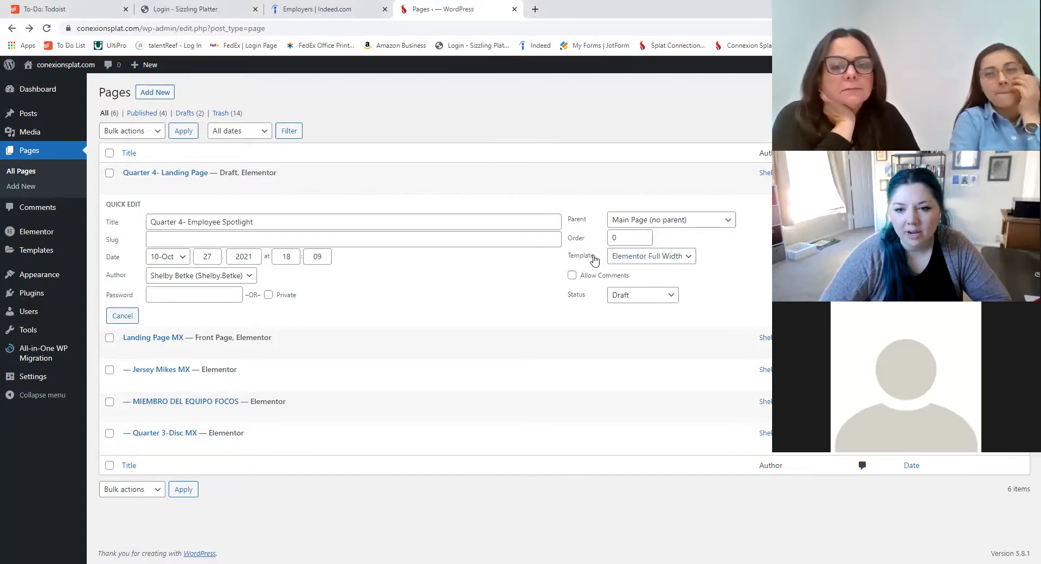
click(677, 260)
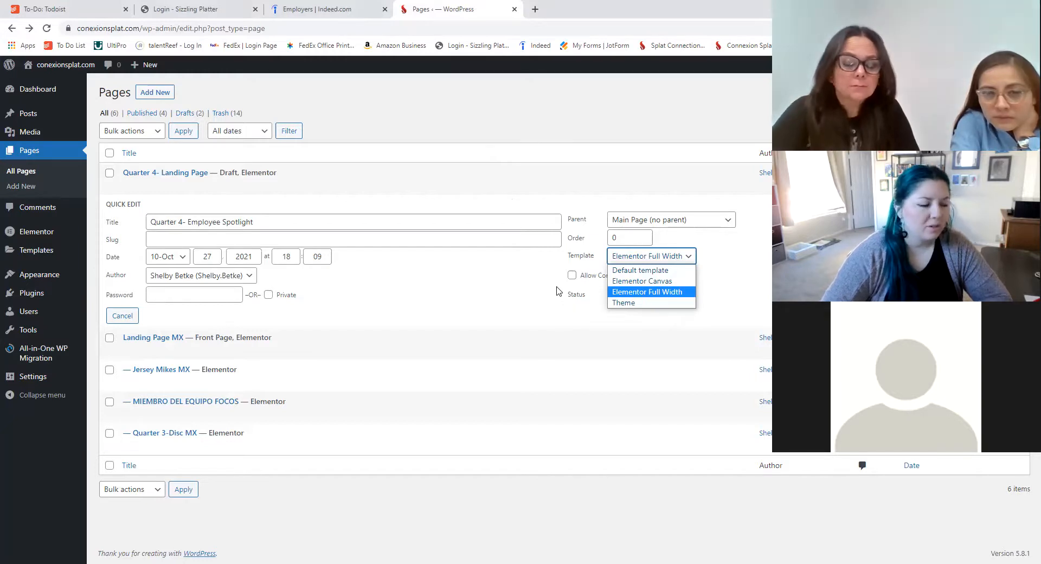
click(632, 293)
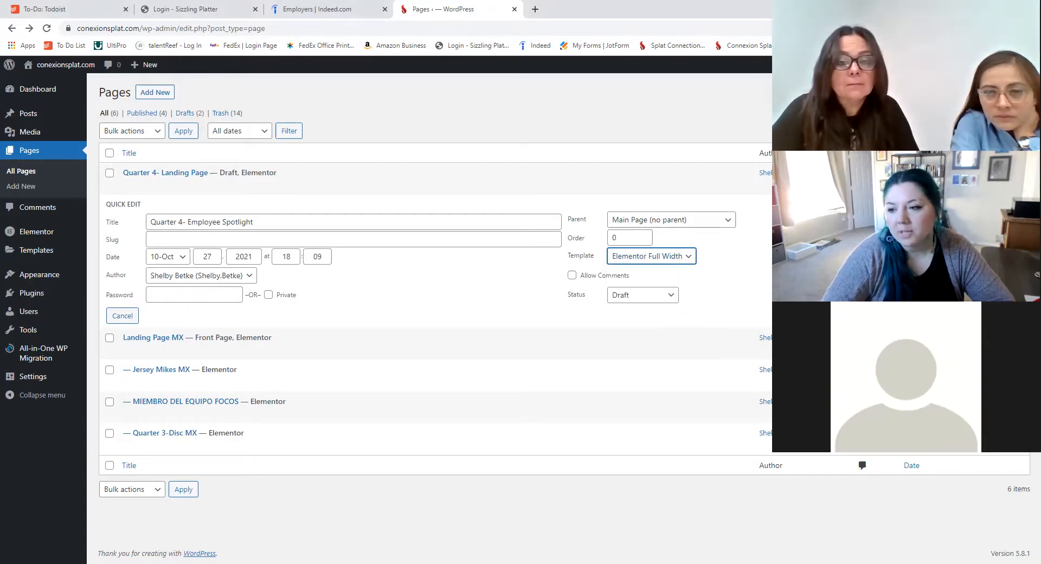
key(Return)
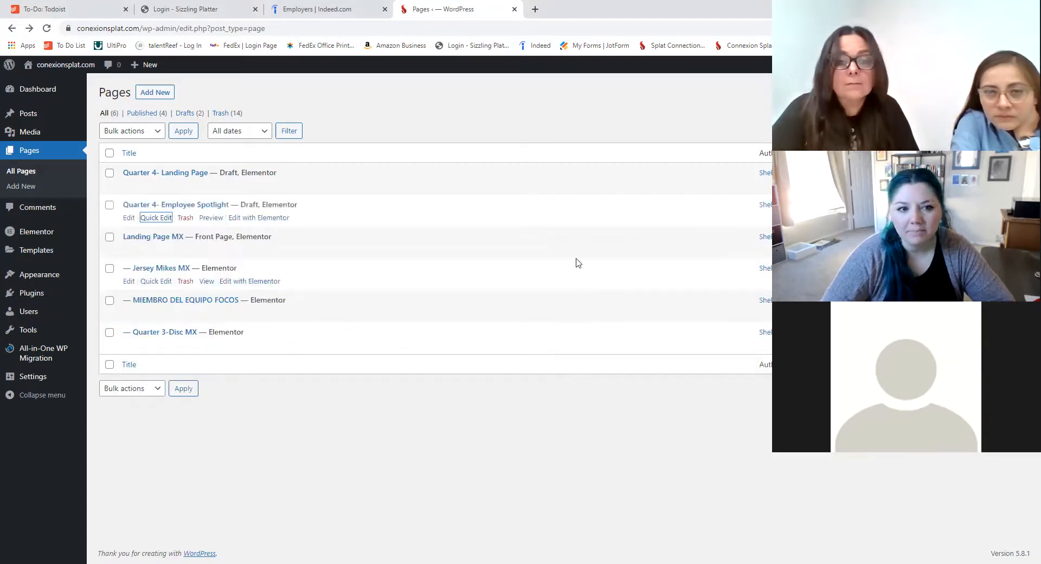
Open the Quarter 4- Employee Spotlight draft in Elementor and show the saved templates in the library
click(241, 222)
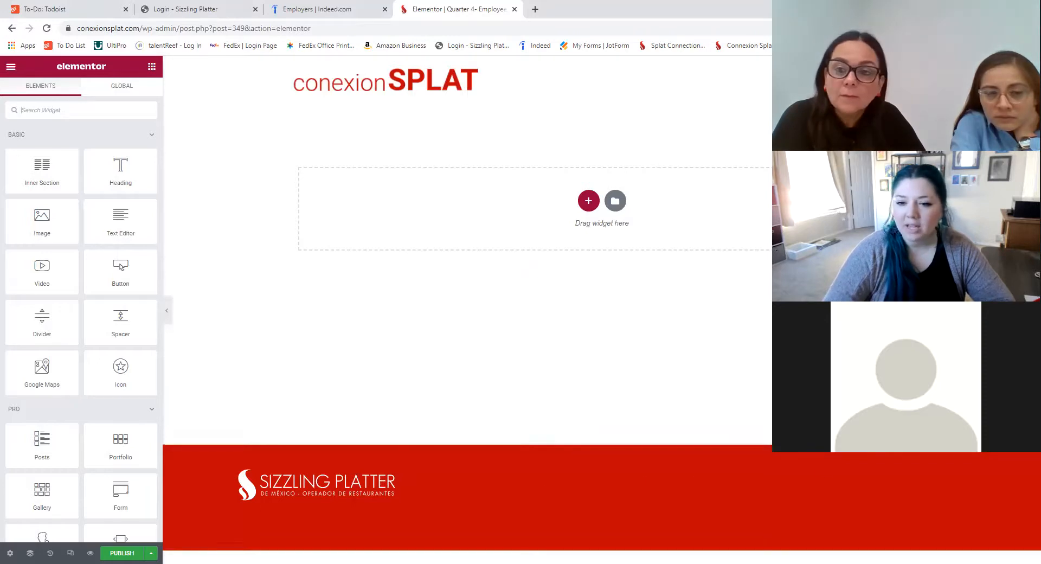
click(616, 201)
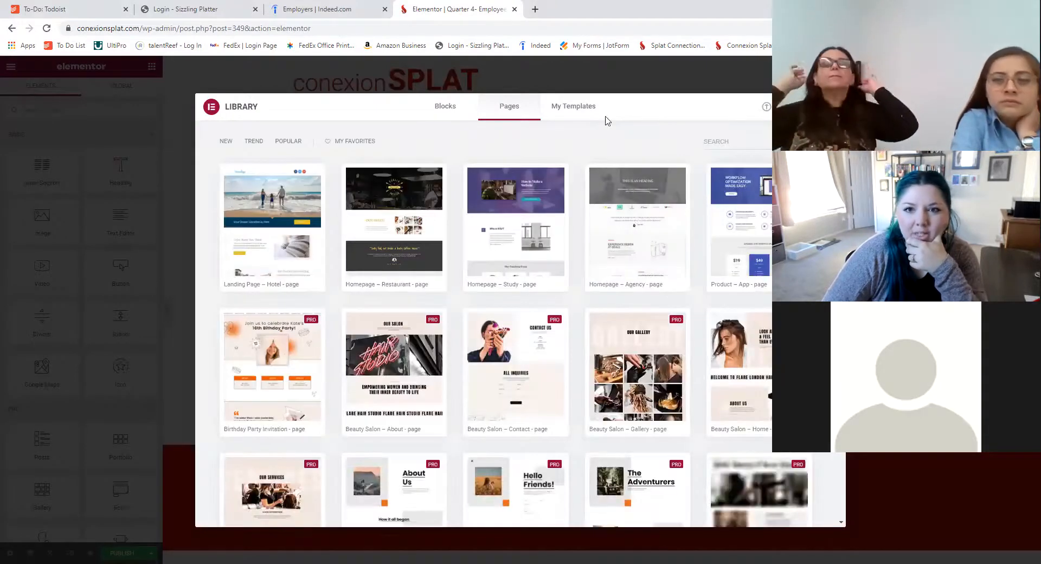
click(580, 109)
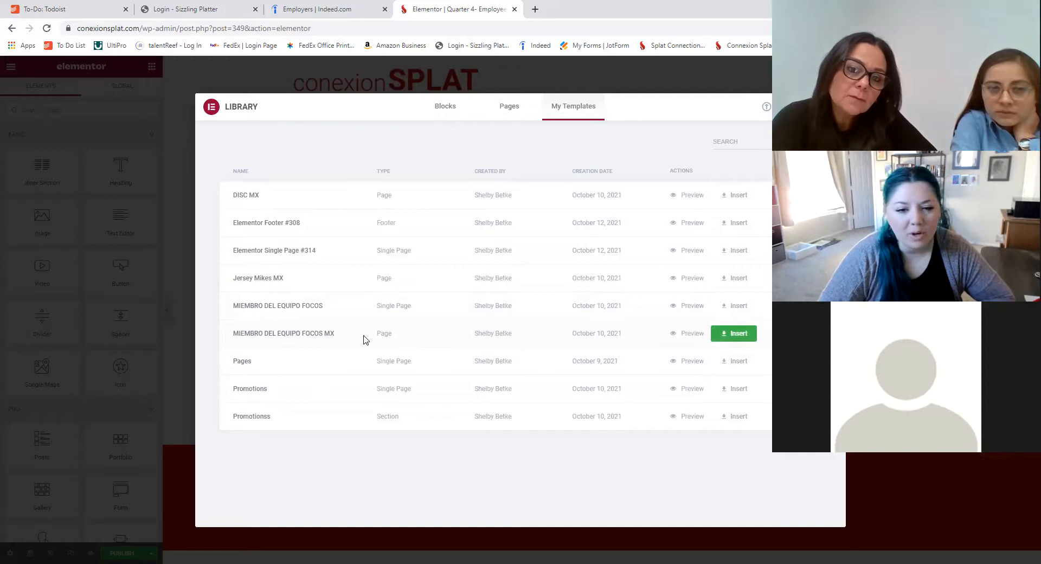
Preview the saved templates MIEMBRO DEL EQUIPO FOCOS MX and MIEMBRO DEL EQUIPO FOCOS to compare them
click(689, 334)
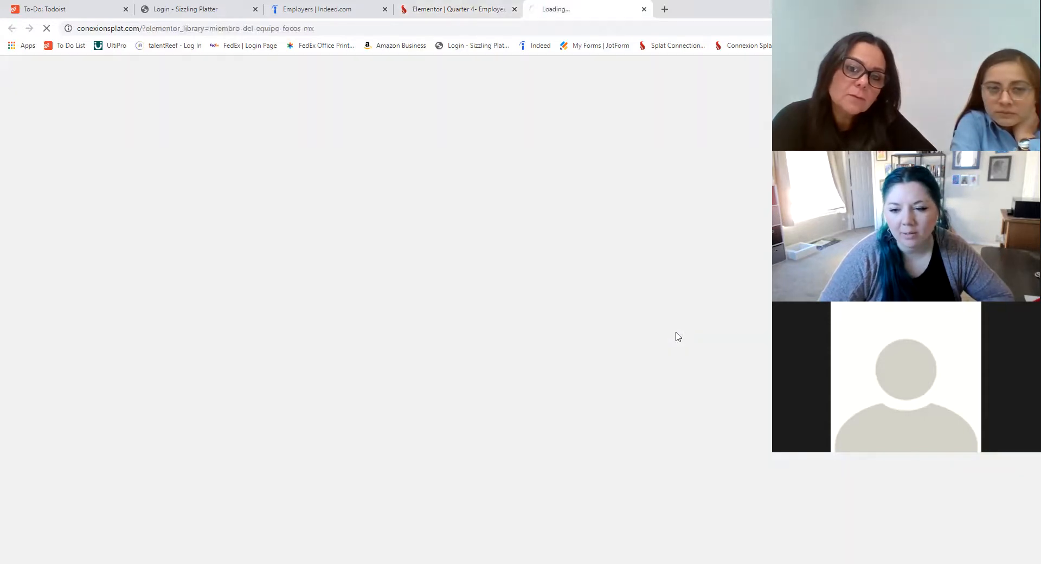
scroll(306, 240, down, 5)
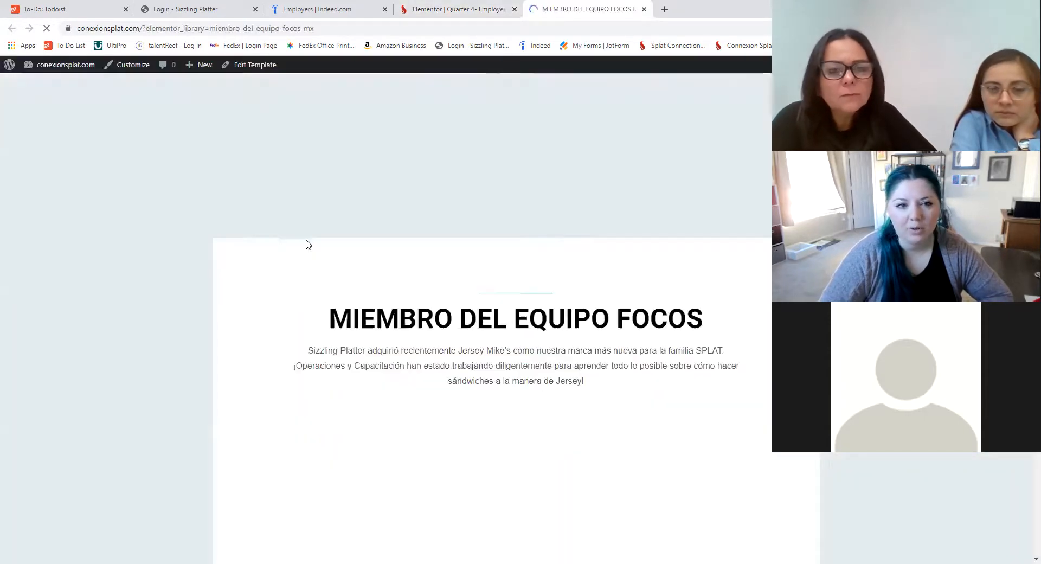
scroll(482, 207, down, 2)
scroll(657, 213, up, 6)
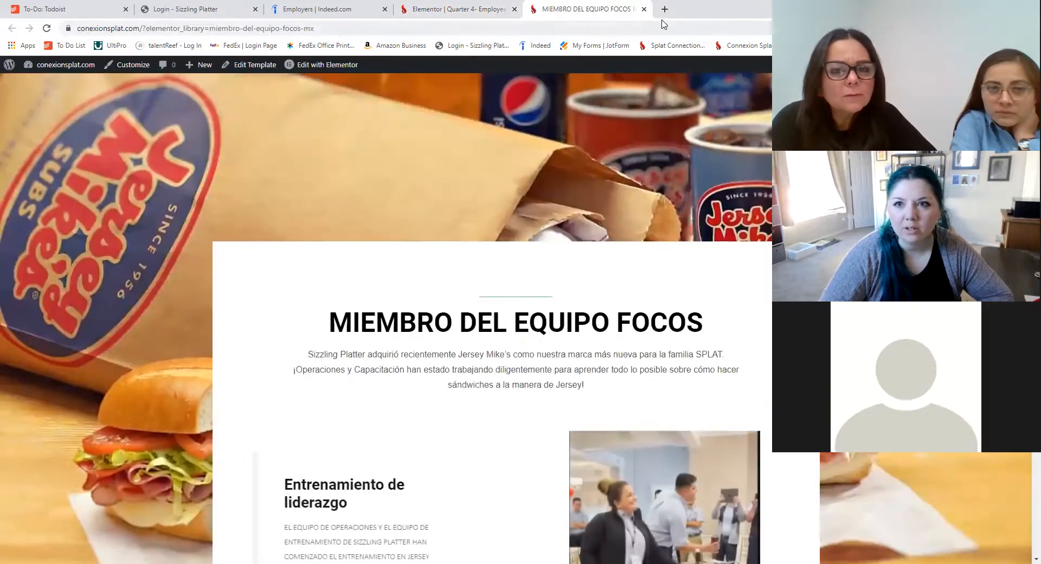
key(ctrl+w)
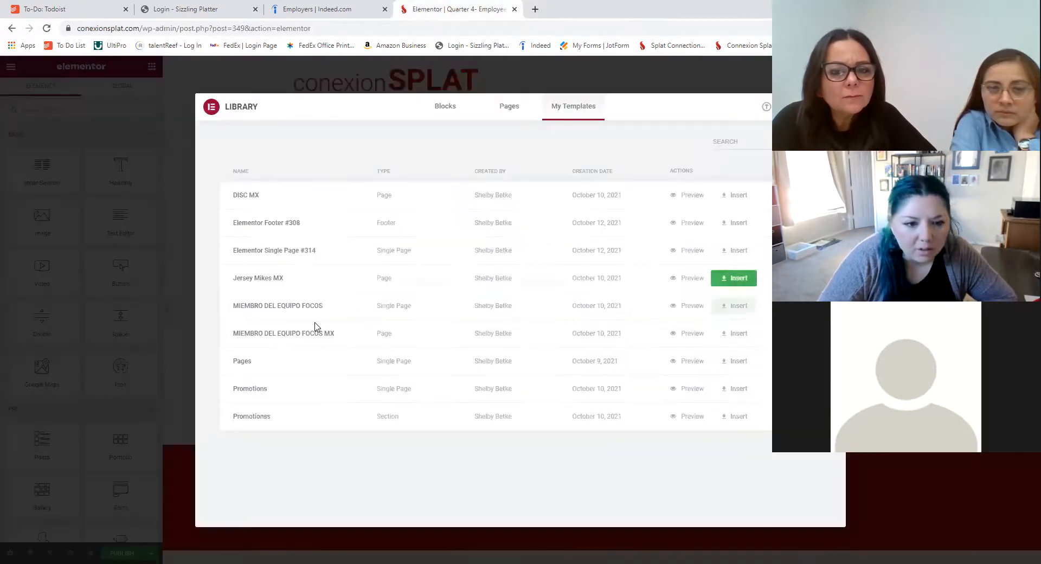
click(685, 305)
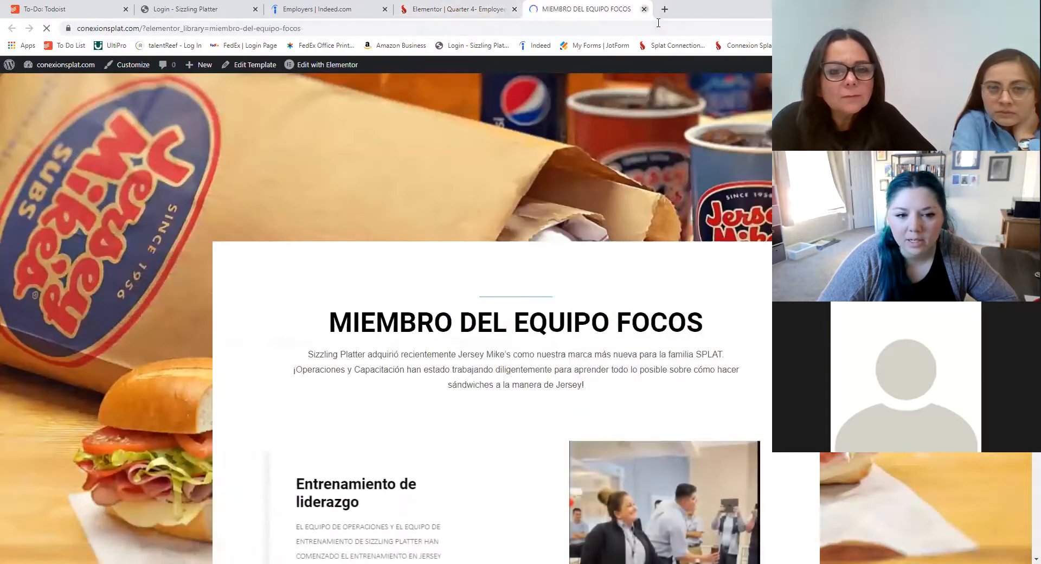
key(ctrl+w)
click(692, 334)
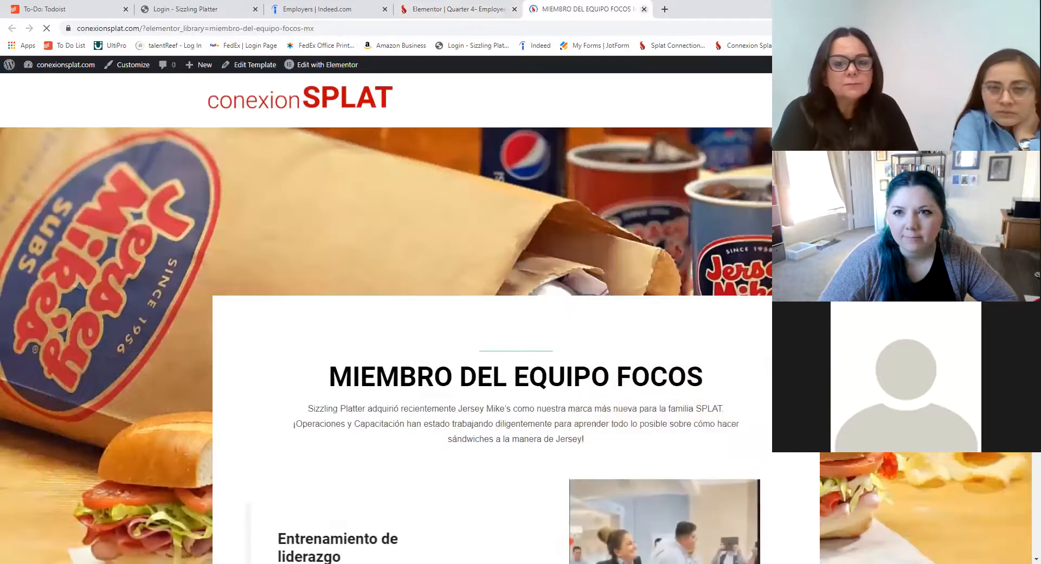
key(ctrl+w)
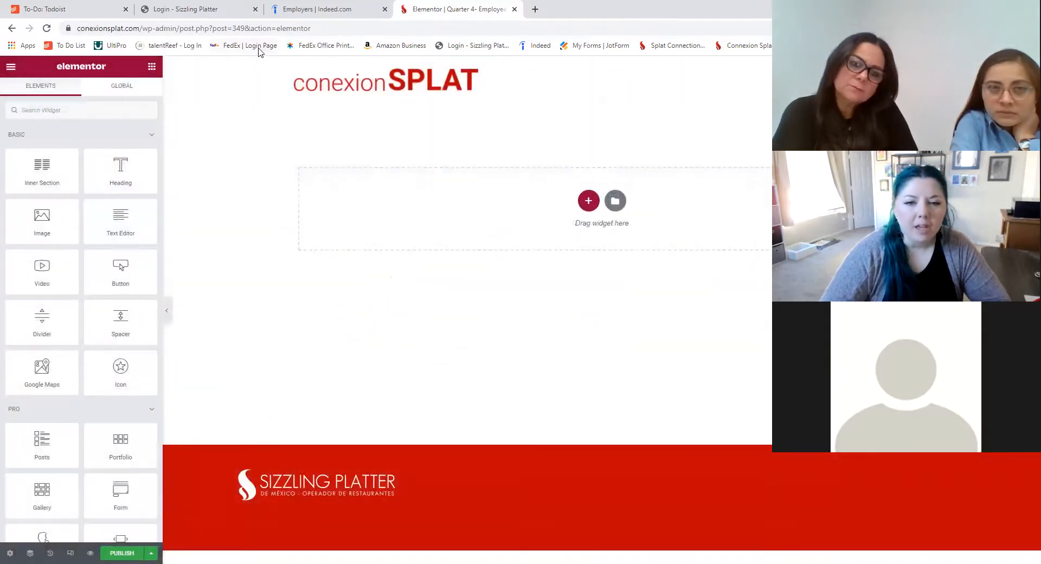
Insert the saved MIEMBRO DEL EQUIPO FOCOS MX page template into the draft, importing its document settings too
click(616, 203)
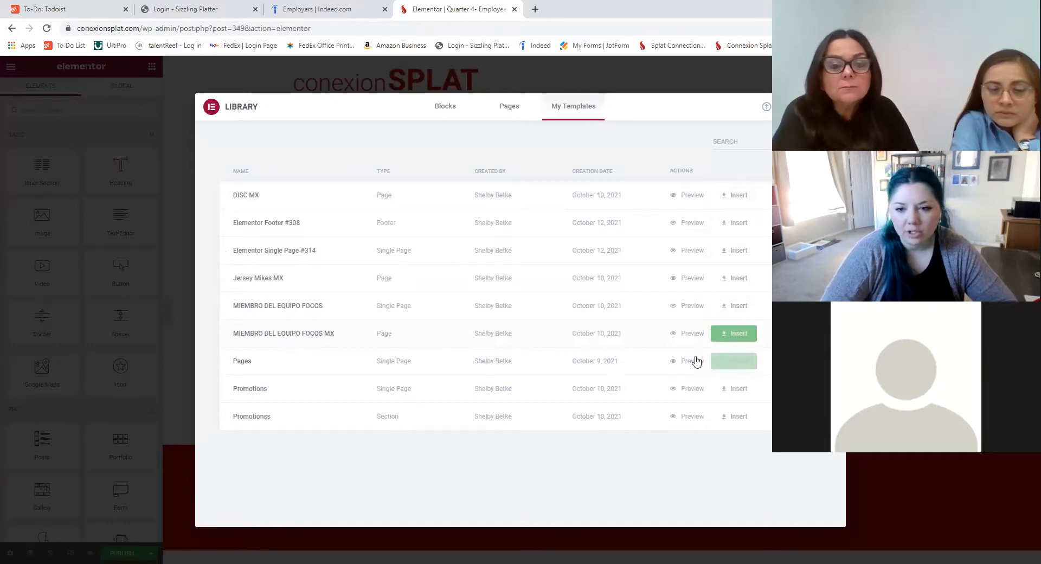
click(732, 335)
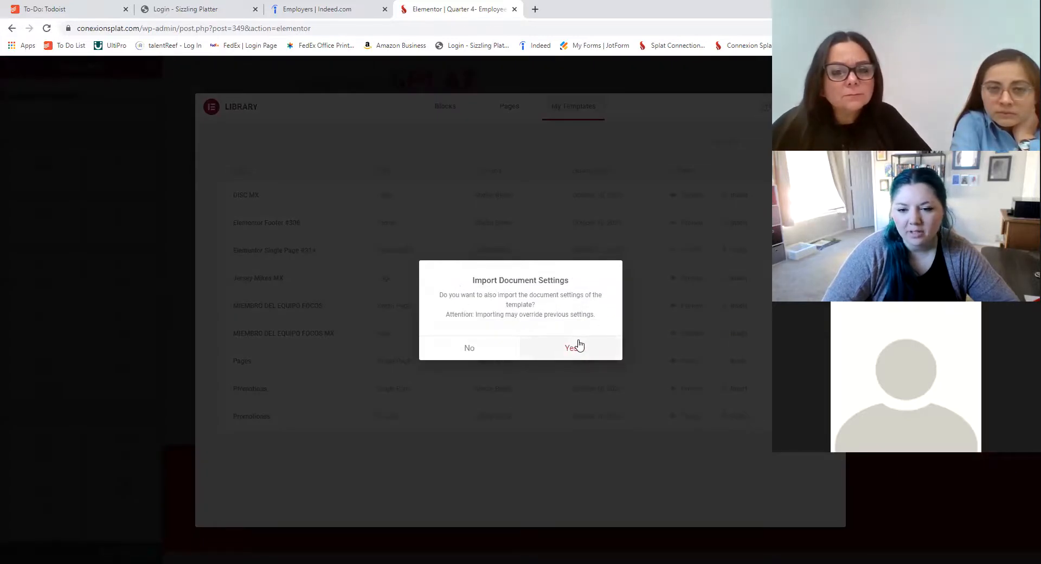
click(579, 344)
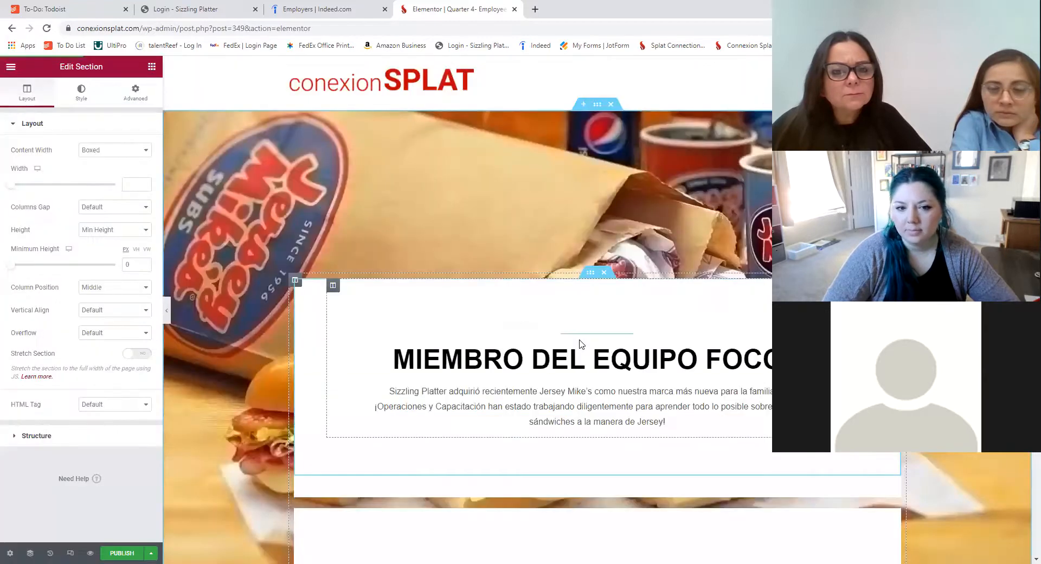
Look through the inserted template's text, photos and video down to the page footer
scroll(558, 232, down, 15)
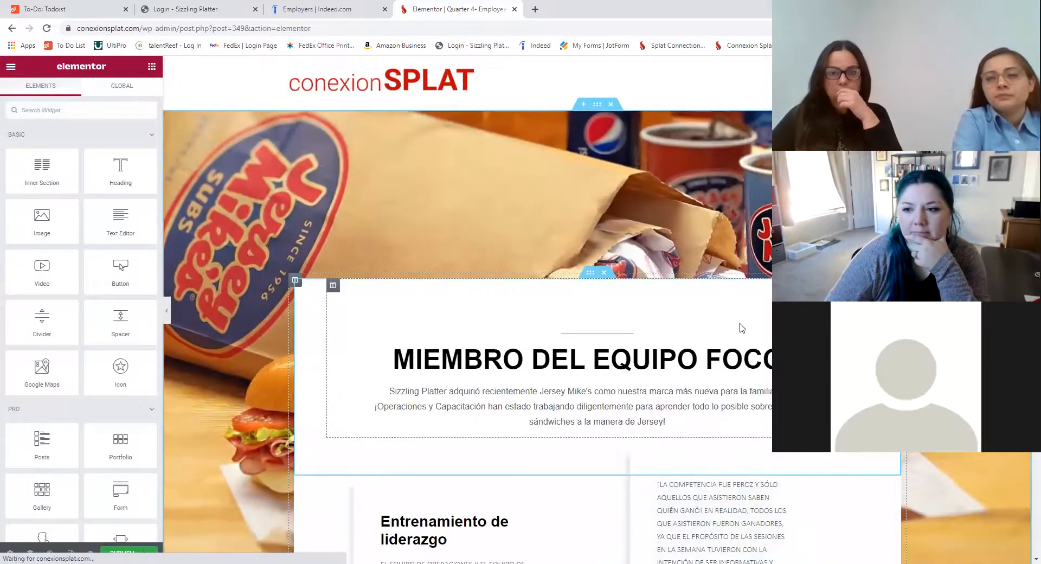
scroll(741, 328, down, 4)
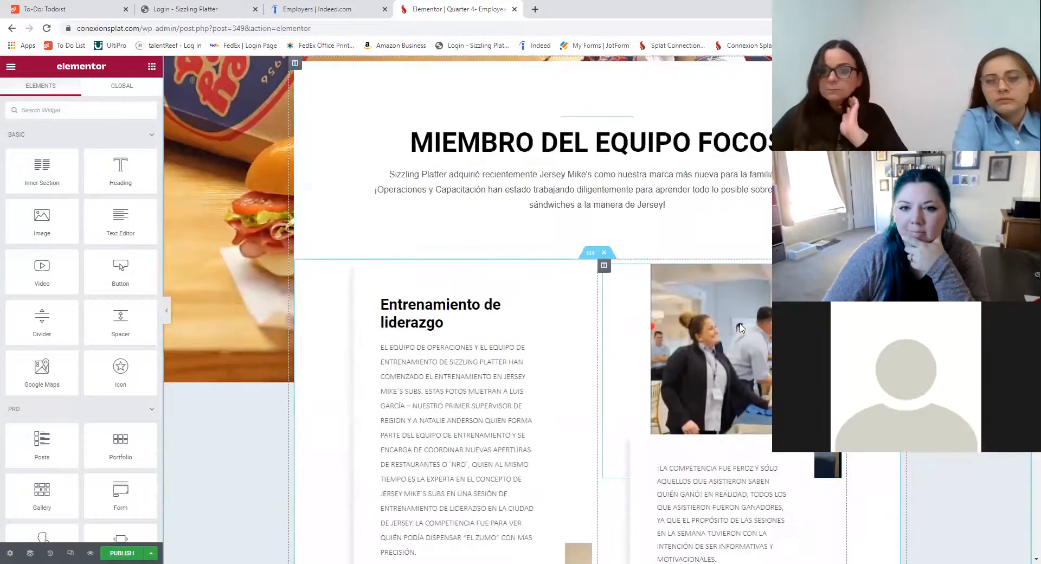
scroll(740, 328, down, 9)
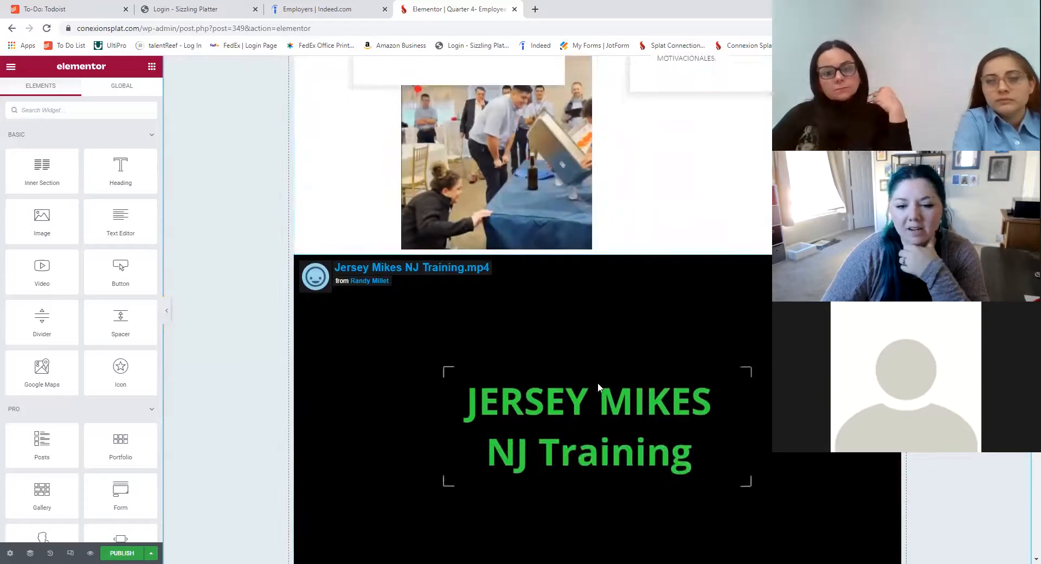
scroll(619, 377, down, 16)
scroll(622, 375, up, 4)
scroll(622, 376, down, 1)
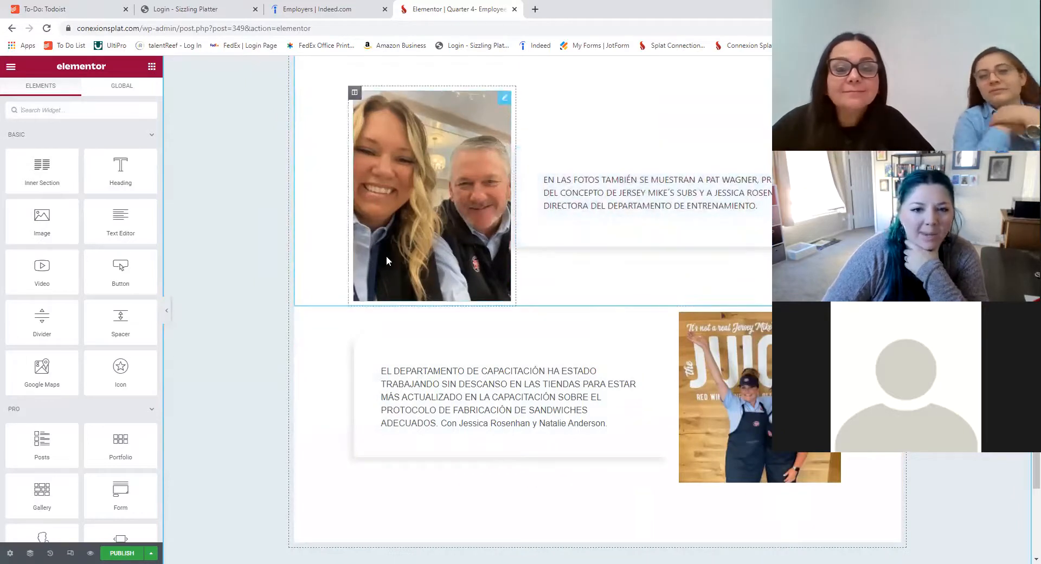
scroll(567, 297, down, 5)
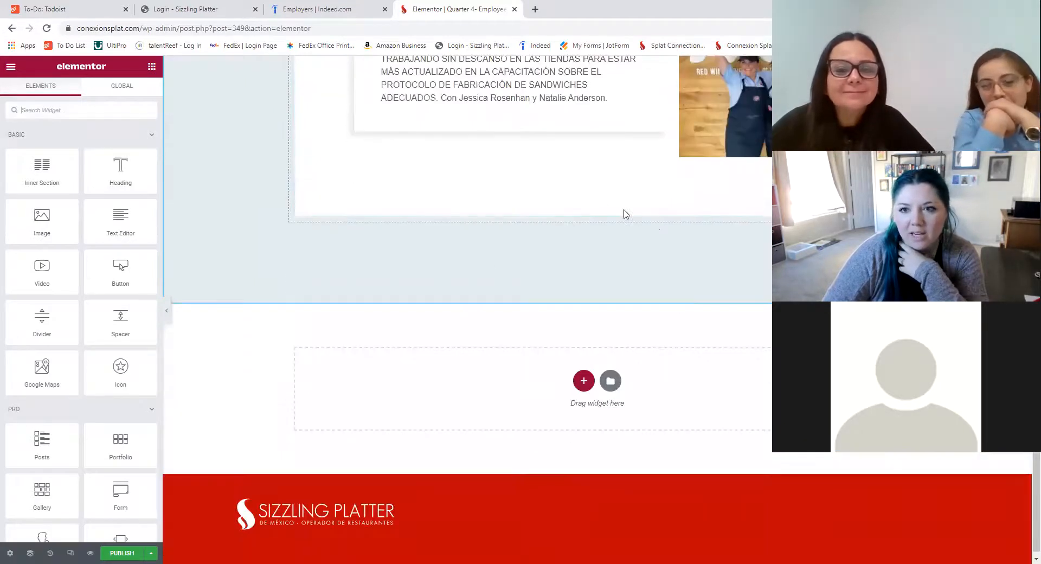
Replace the top section's background image with the media library photo of the climber in the white helmet and blue jacket
scroll(651, 233, up, 6)
scroll(673, 247, up, 10)
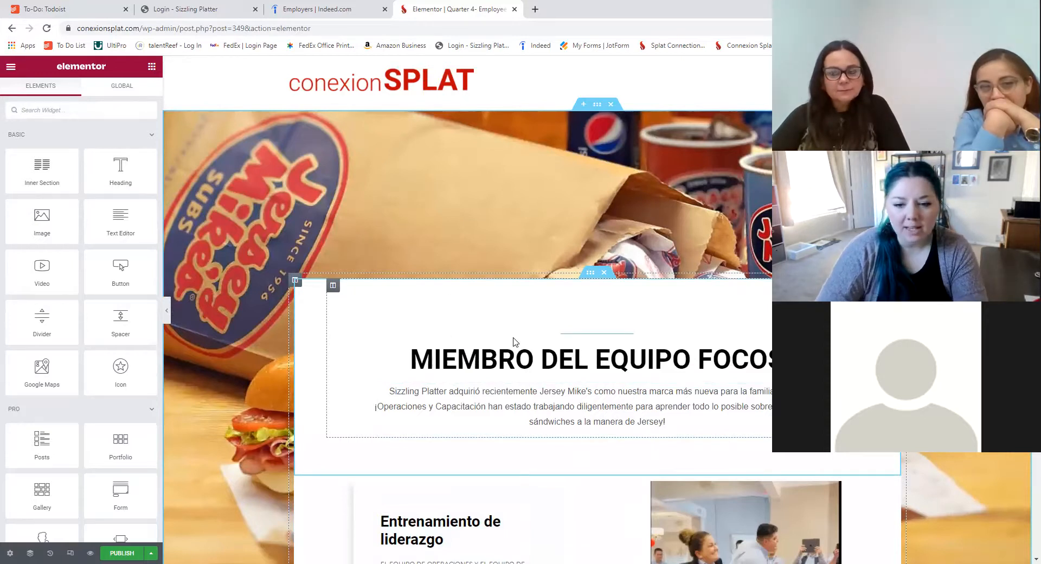
scroll(521, 344, down, 1)
drag(408, 306, 770, 307)
click(678, 261)
scroll(462, 333, up, 1)
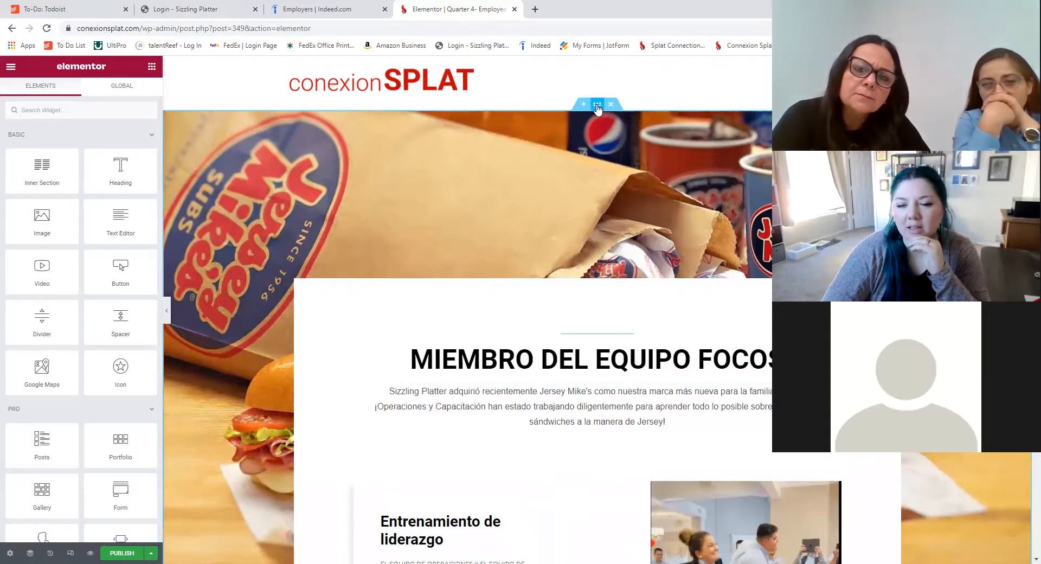
click(597, 105)
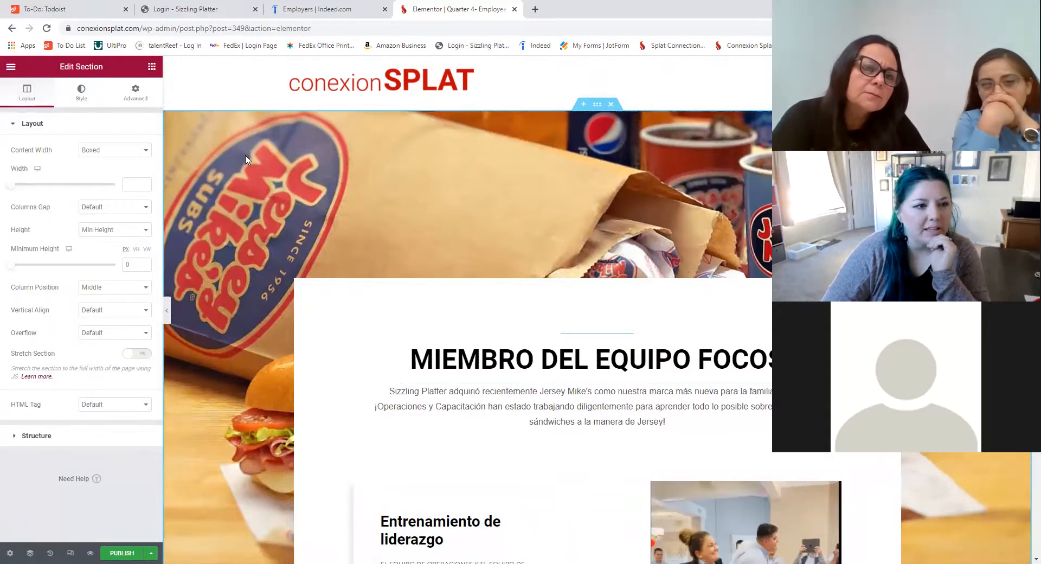
click(81, 93)
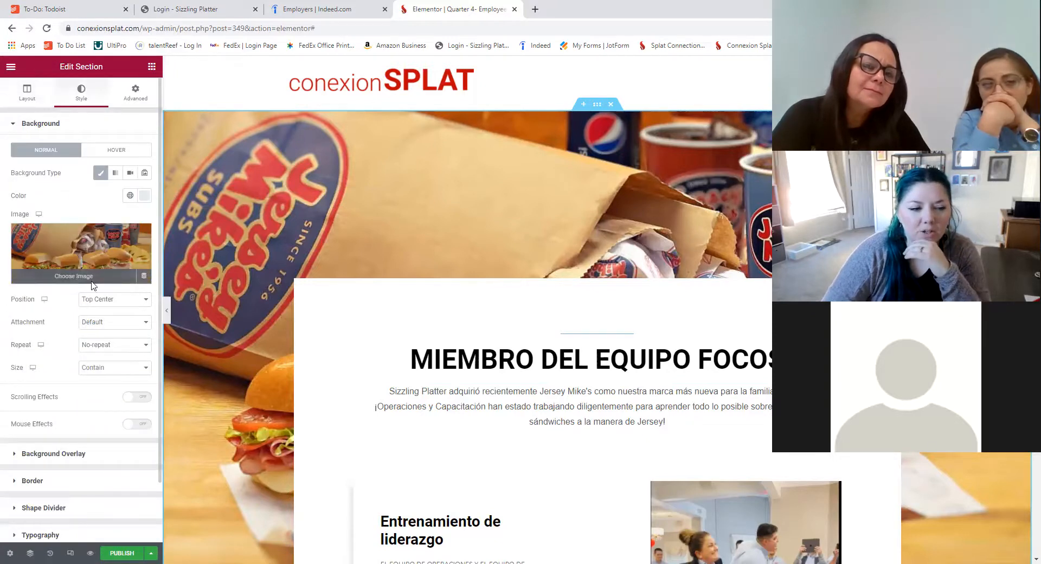
click(74, 276)
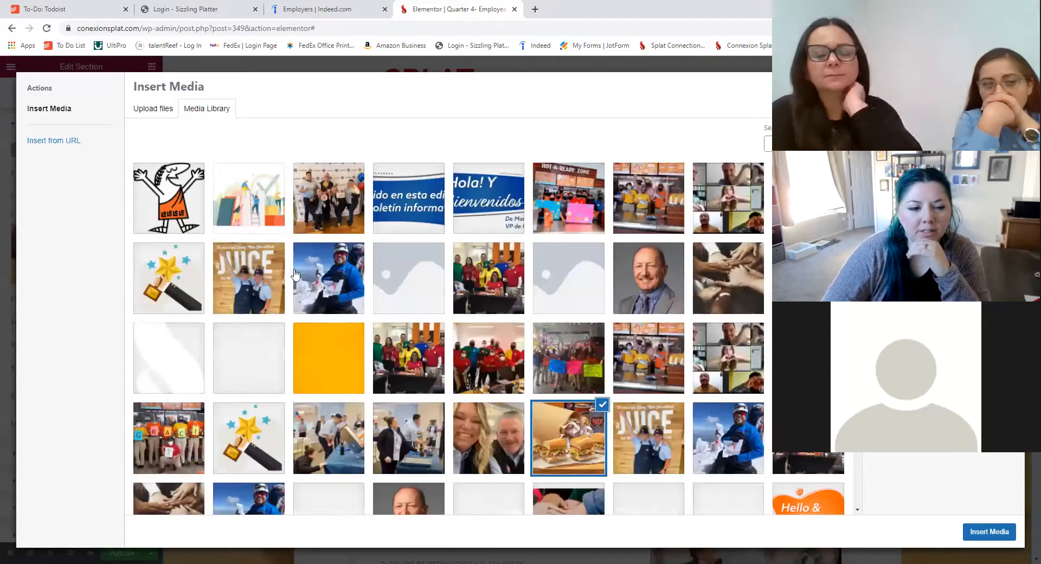
click(296, 275)
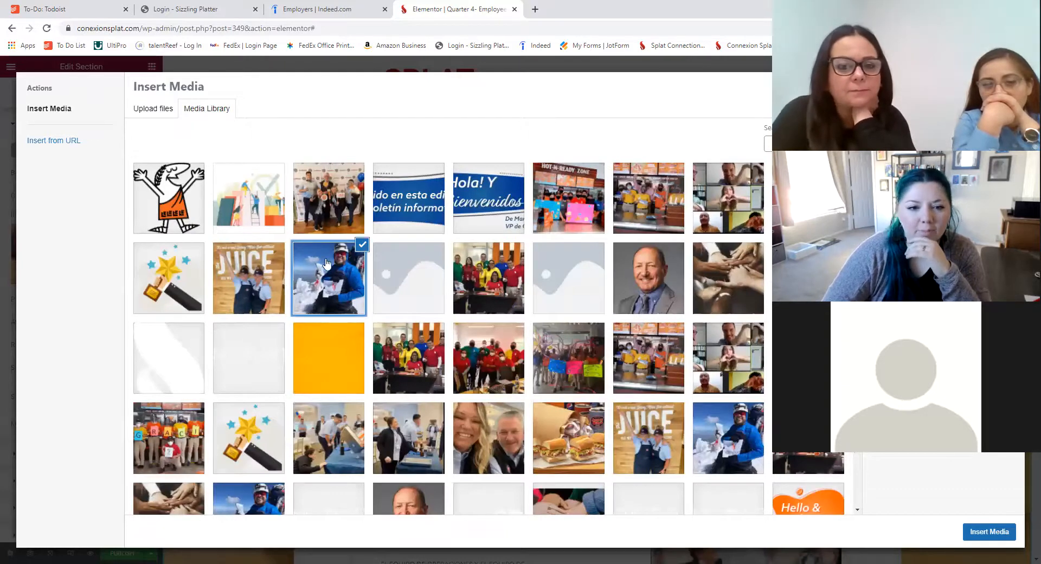
click(989, 532)
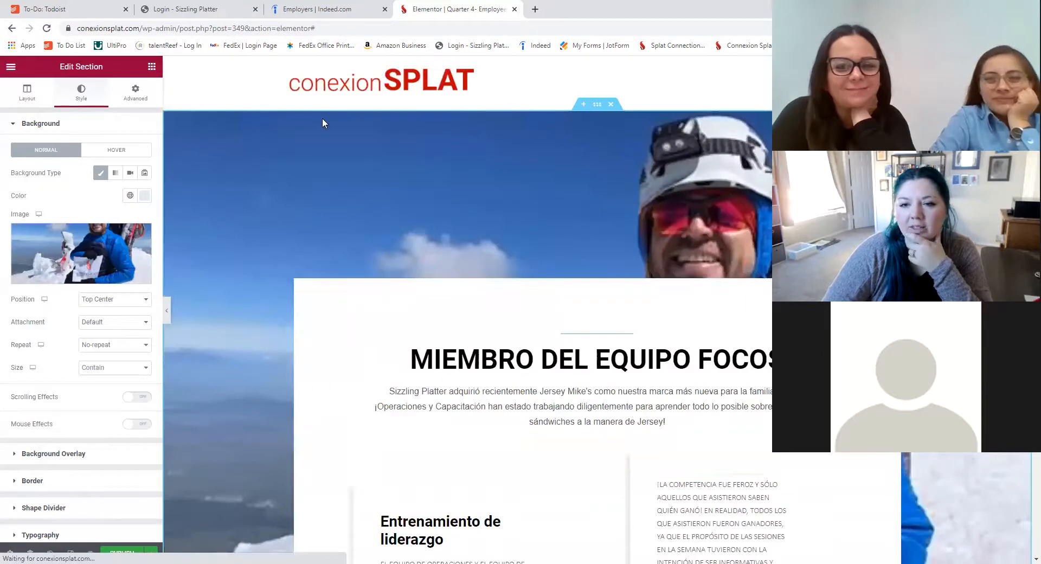
Look over the page's intro text, training photos and videos, and glance through the available widgets
scroll(287, 259, down, 1)
scroll(287, 259, down, 5)
scroll(423, 208, up, 2)
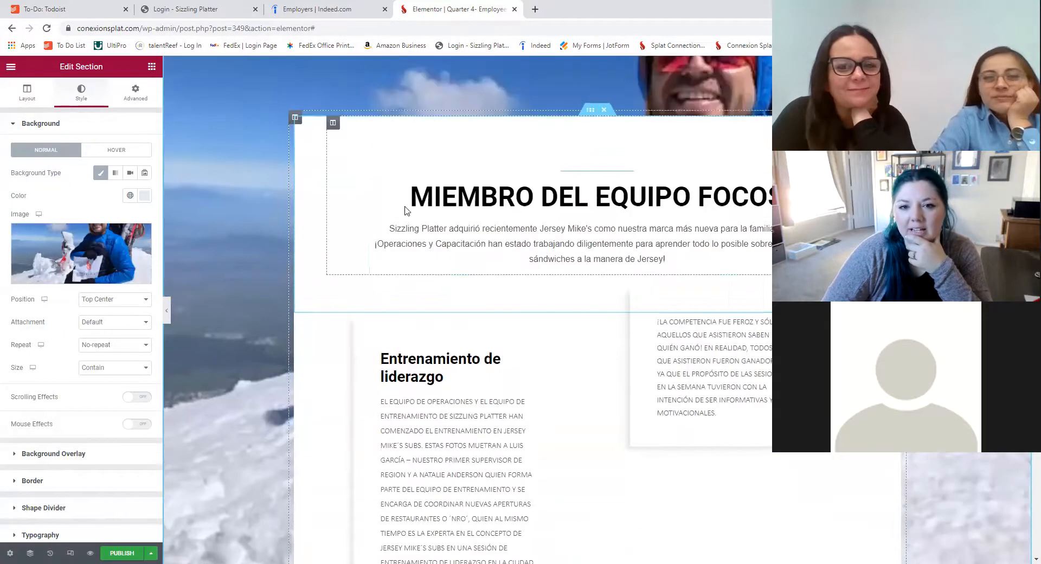
drag(428, 198, 676, 276)
scroll(677, 277, down, 5)
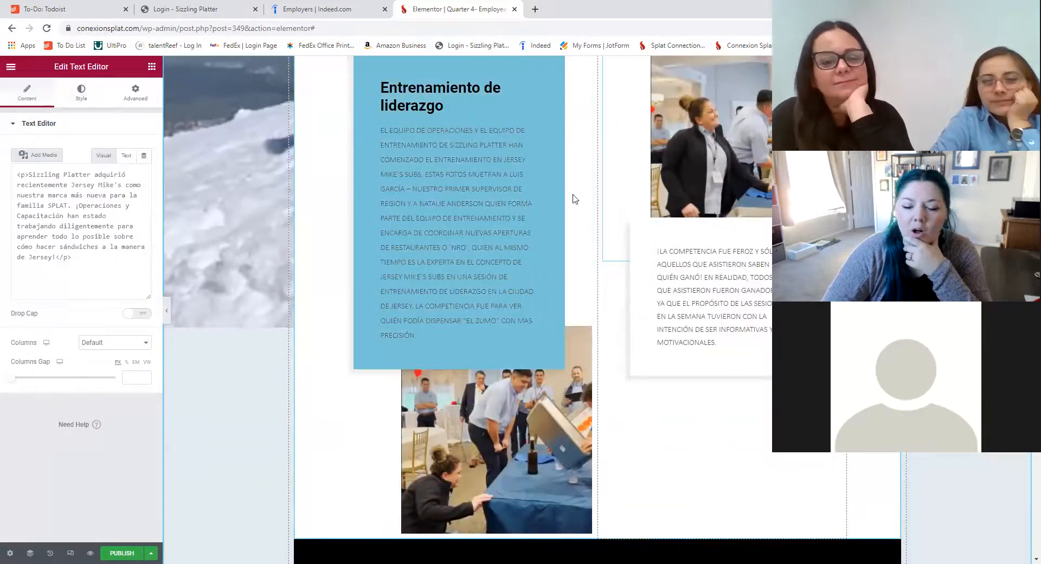
scroll(573, 199, down, 6)
scroll(379, 347, down, 1)
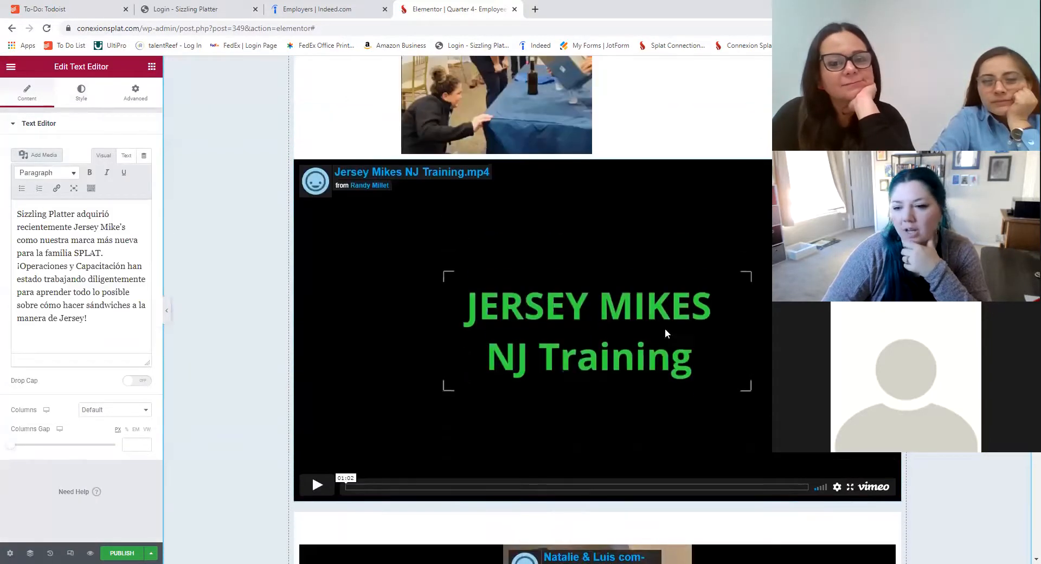
scroll(567, 255, down, 2)
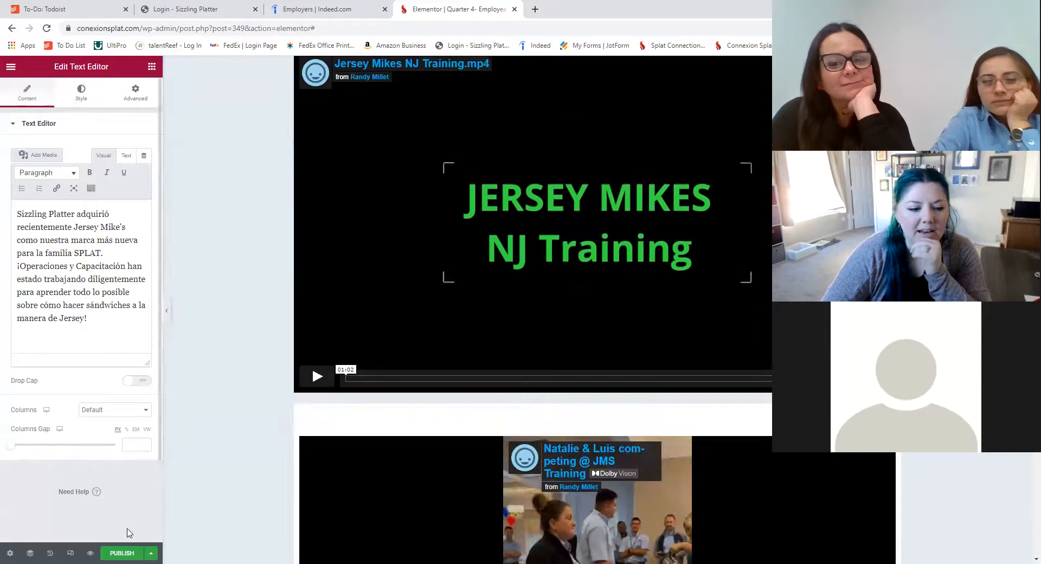
scroll(360, 358, down, 5)
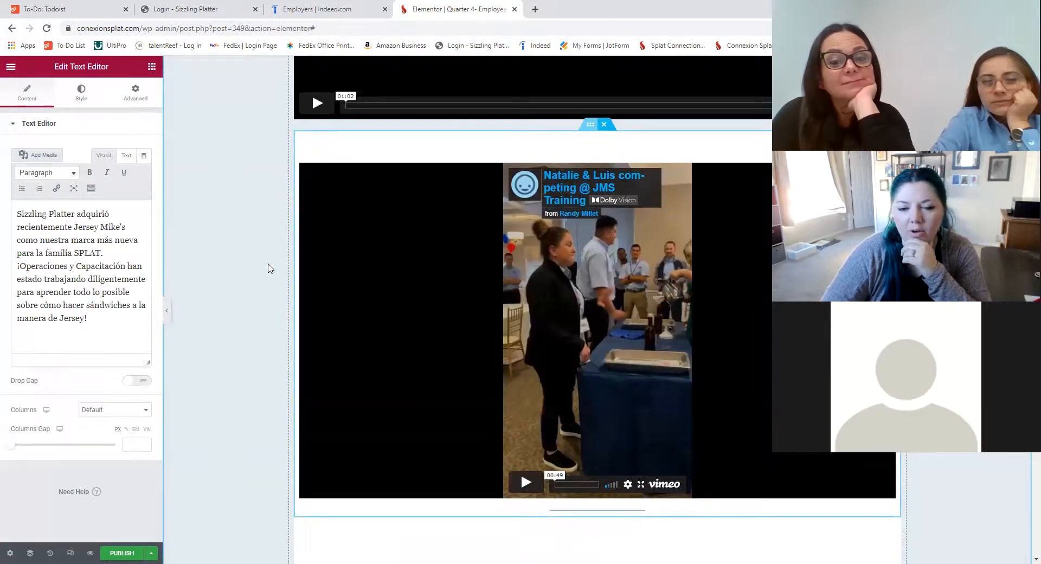
scroll(274, 268, up, 4)
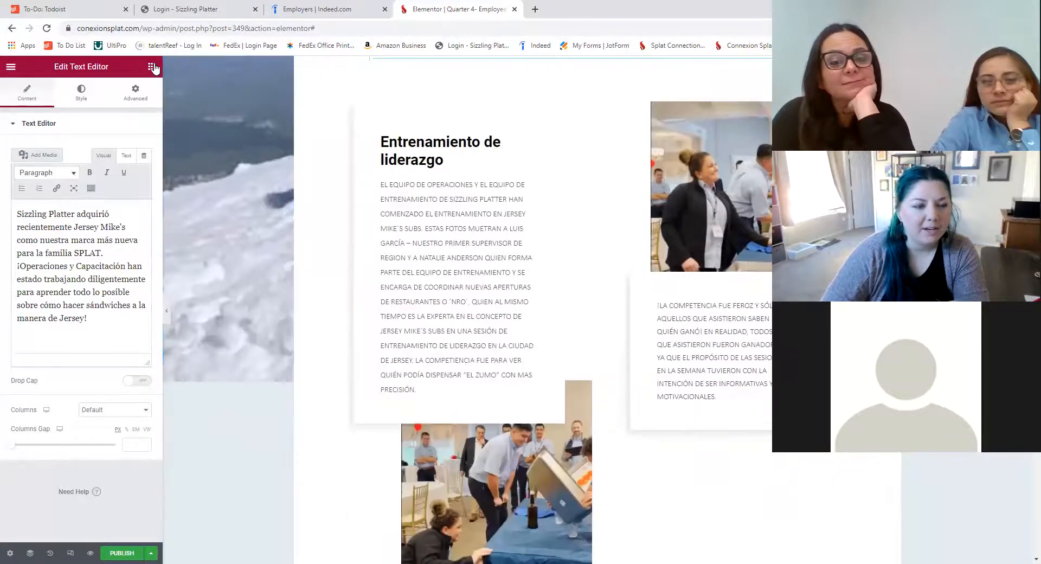
click(151, 66)
scroll(138, 239, down, 8)
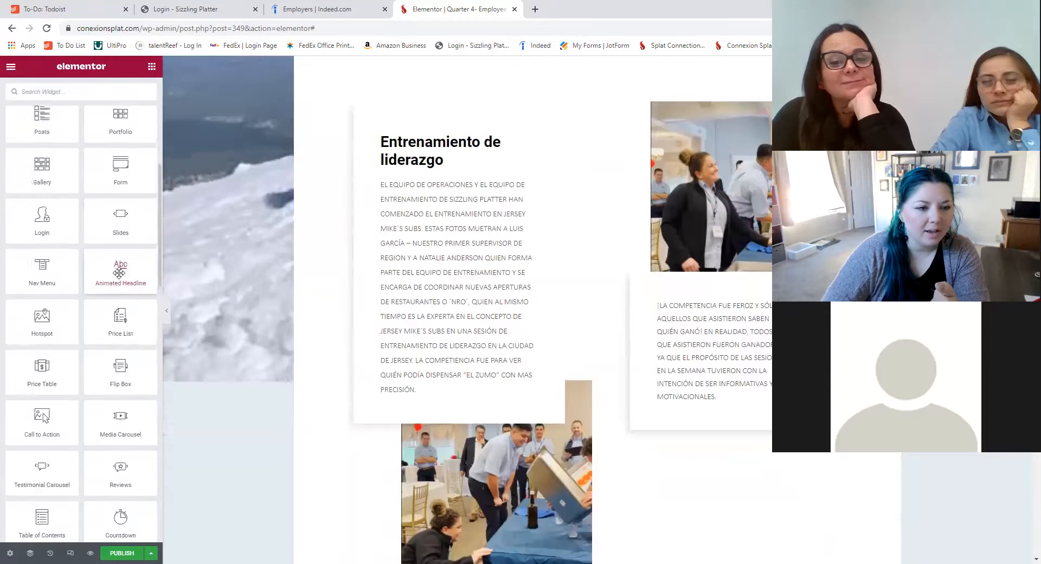
scroll(111, 249, up, 8)
Delete the two training videos and the section with the two-person selfie and its caption below them
scroll(515, 260, down, 8)
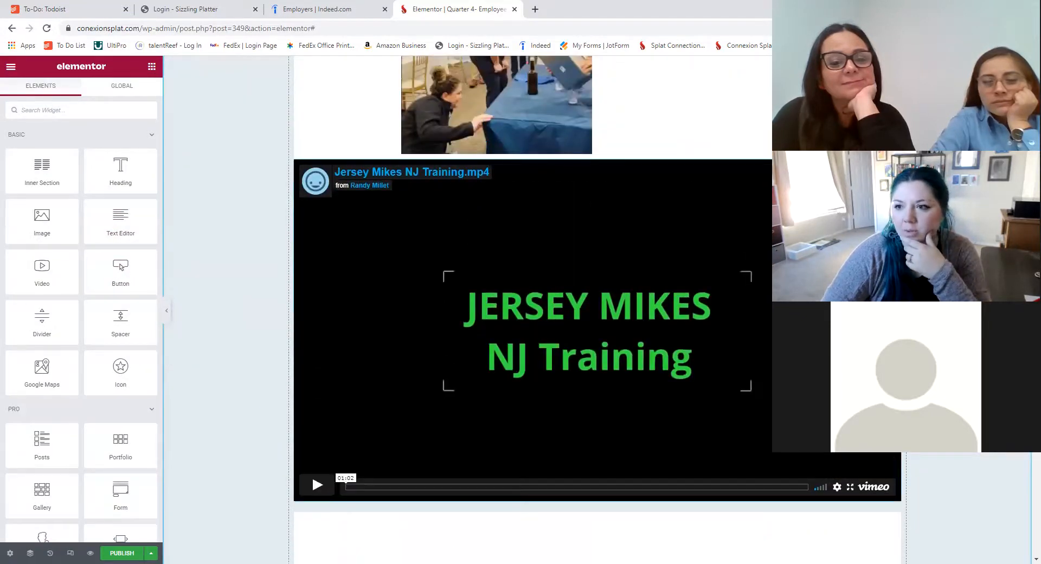
click(894, 166)
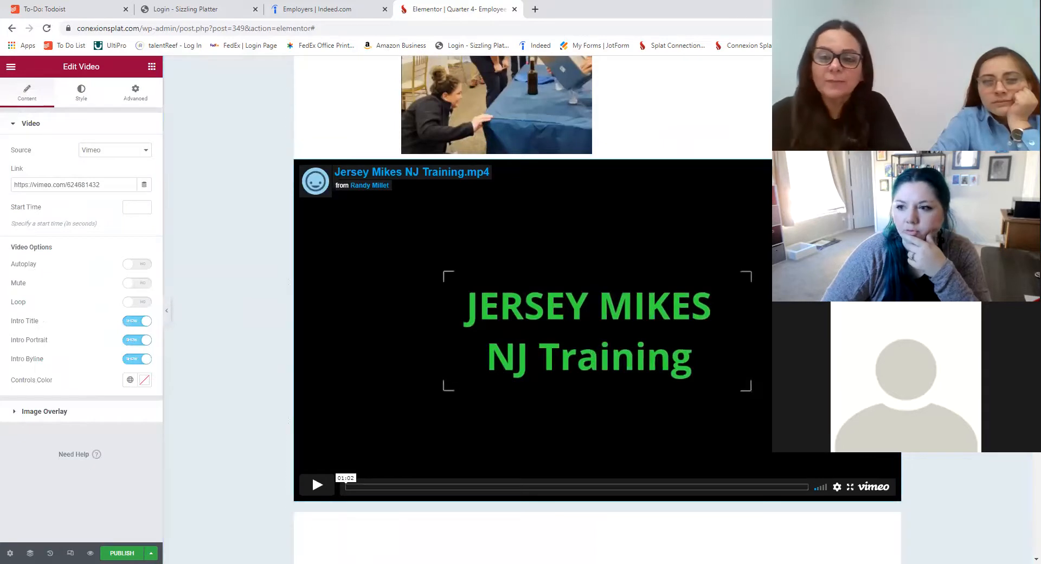
key(Delete)
scroll(683, 223, up, 1)
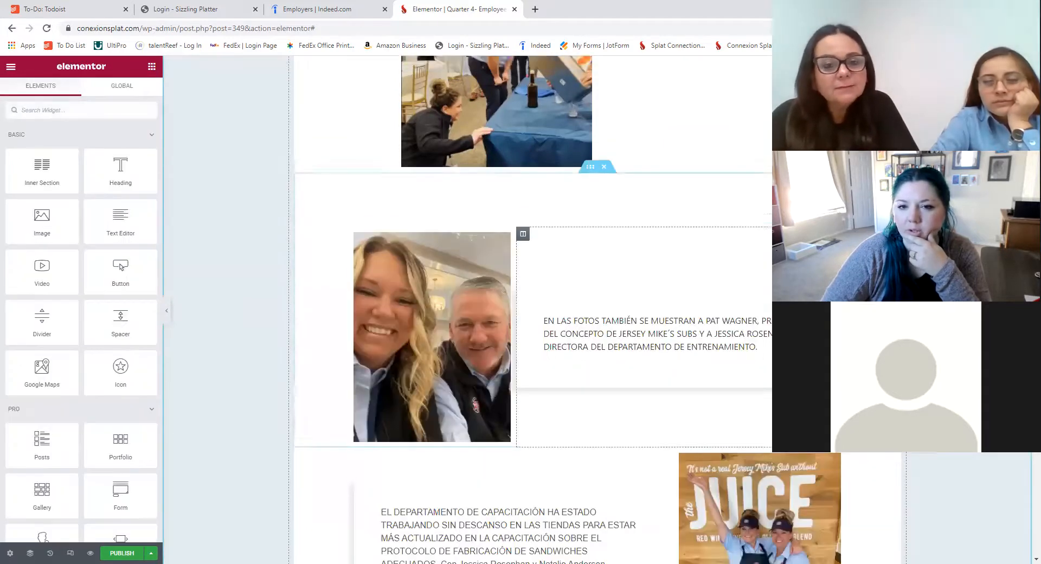
scroll(682, 223, down, 2)
scroll(682, 223, down, 2)
scroll(618, 112, up, 4)
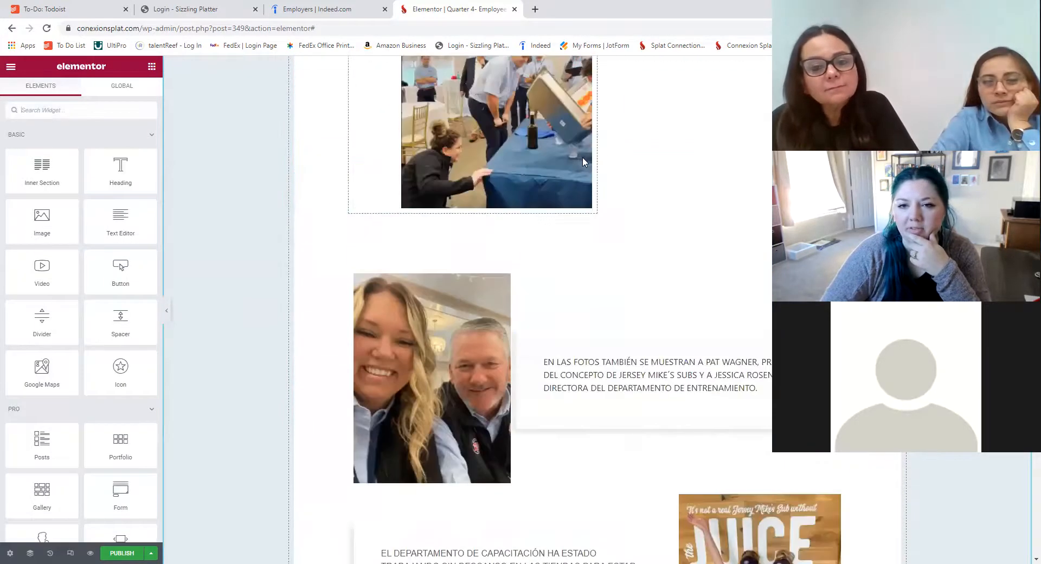
click(604, 208)
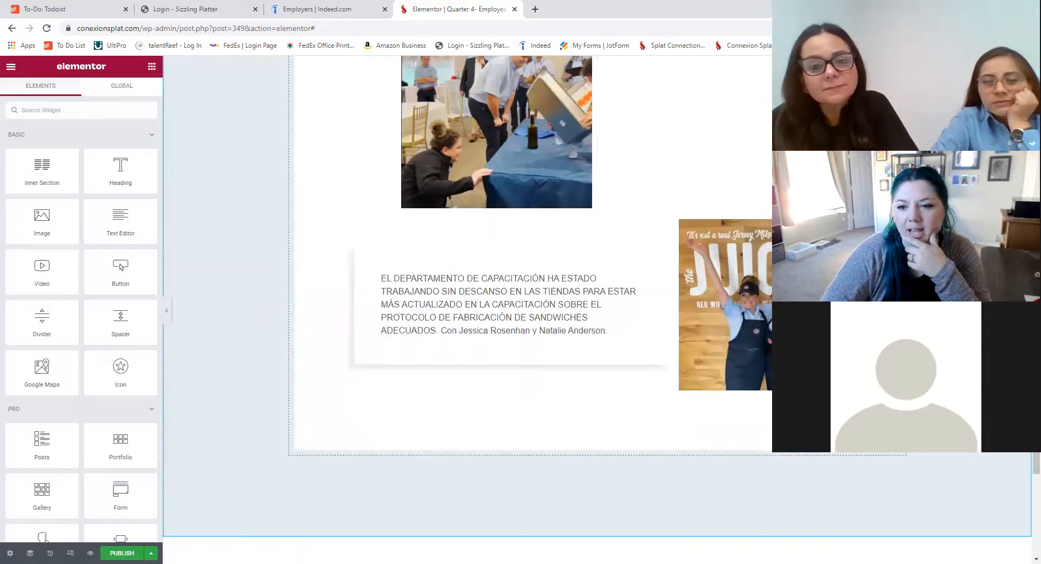
Review the shortened page from the header photo down to the last text and photo section
scroll(604, 260, up, 7)
scroll(502, 203, up, 5)
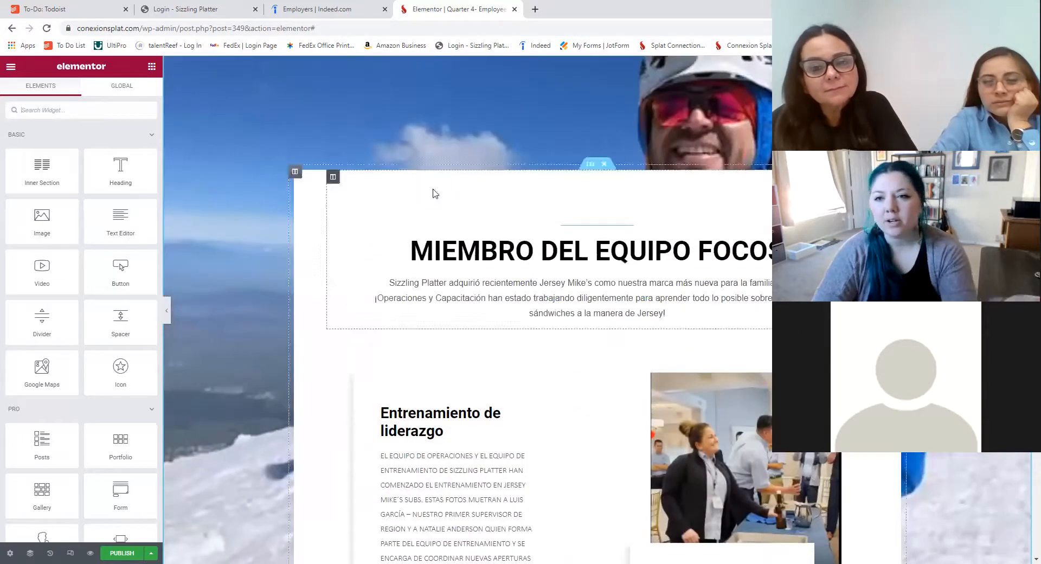
scroll(503, 203, up, 2)
scroll(285, 179, down, 9)
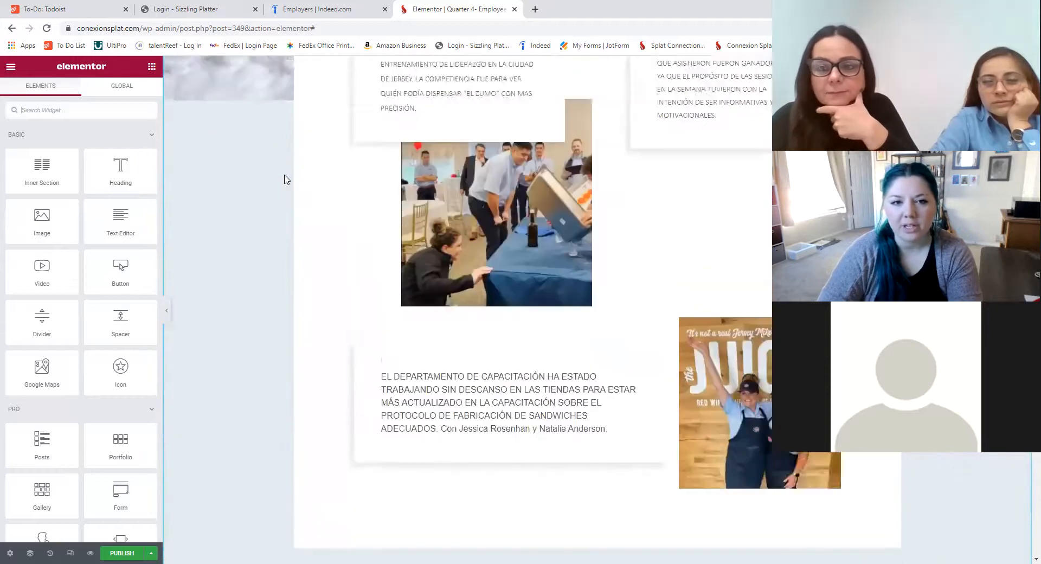
scroll(309, 161, up, 5)
scroll(311, 161, up, 5)
scroll(588, 180, down, 12)
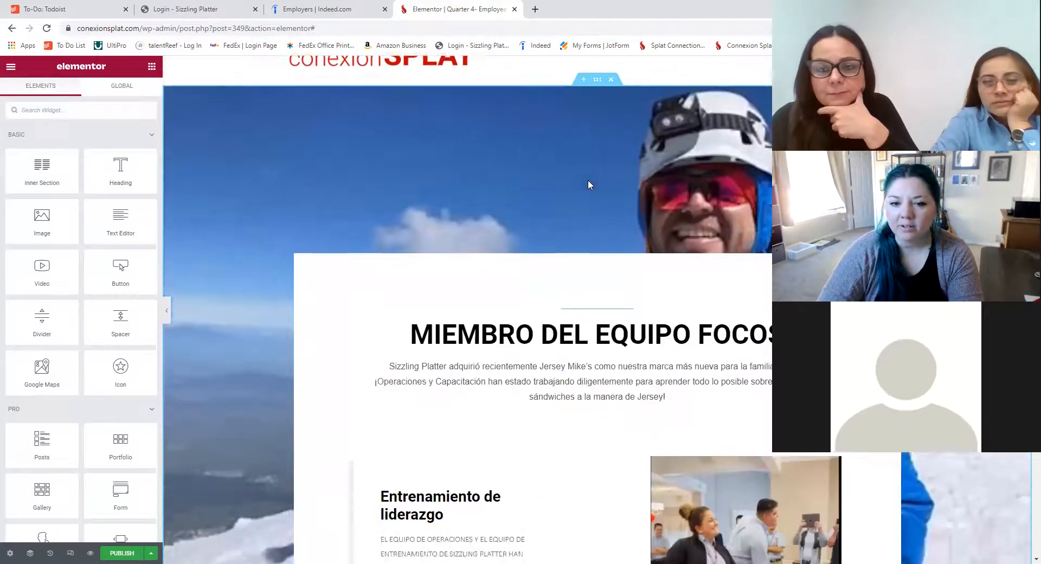
scroll(738, 229, down, 3)
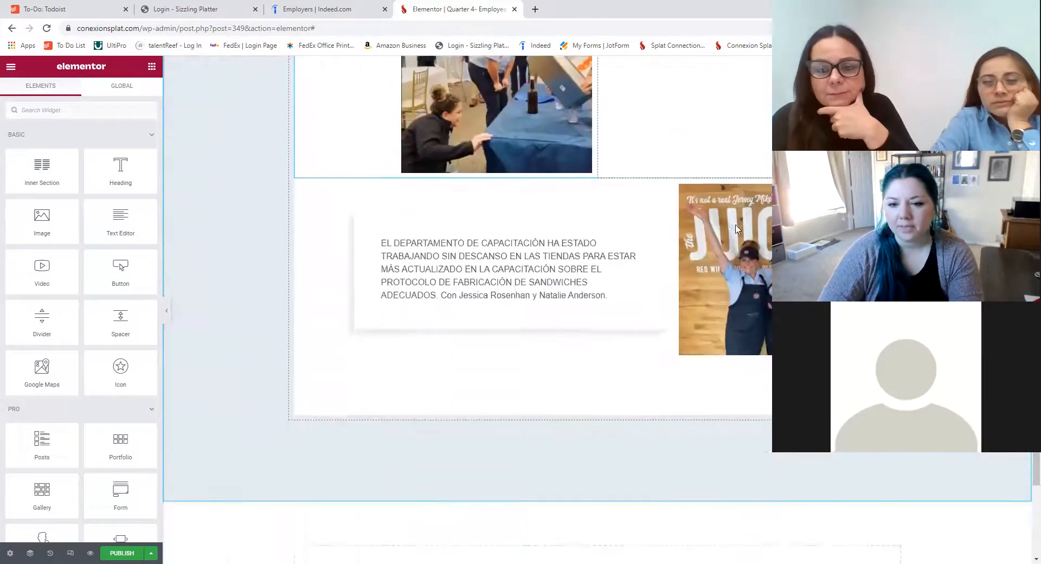
scroll(542, 249, up, 1)
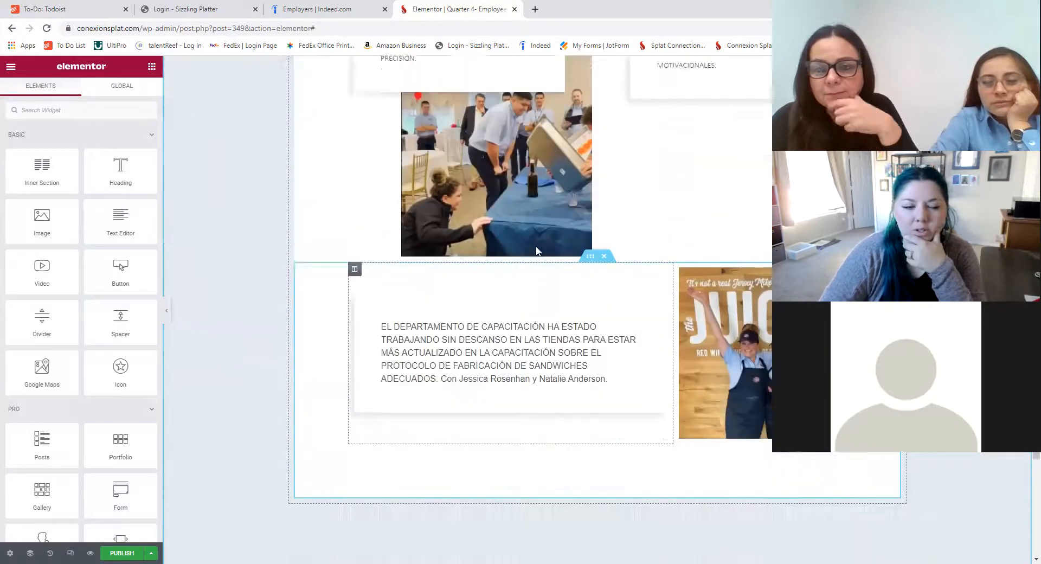
scroll(537, 250, down, 2)
Look through the Basic, Pro and General widgets that can be added to the page
scroll(90, 337, down, 4)
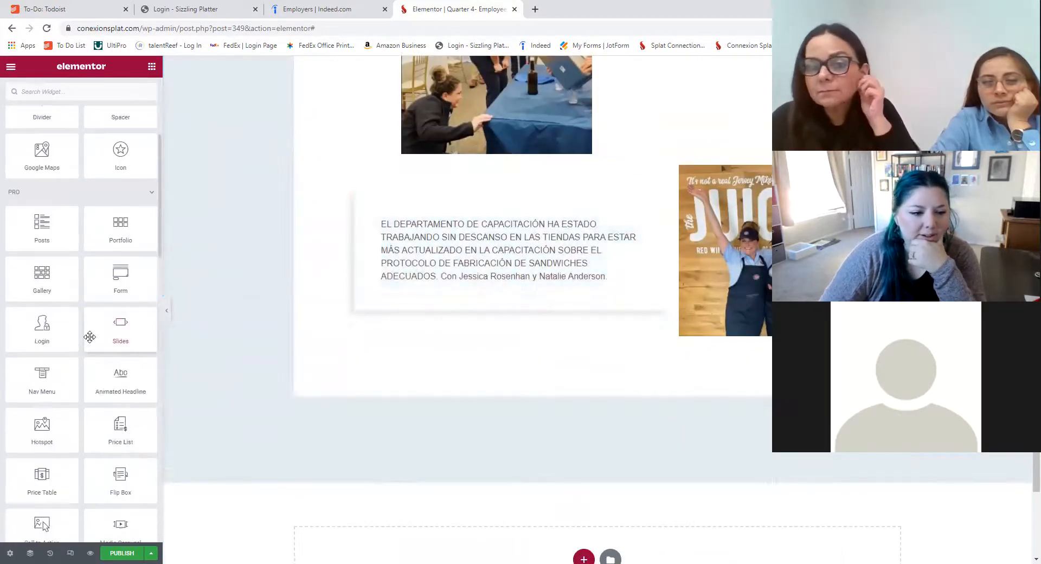
scroll(90, 336, down, 1)
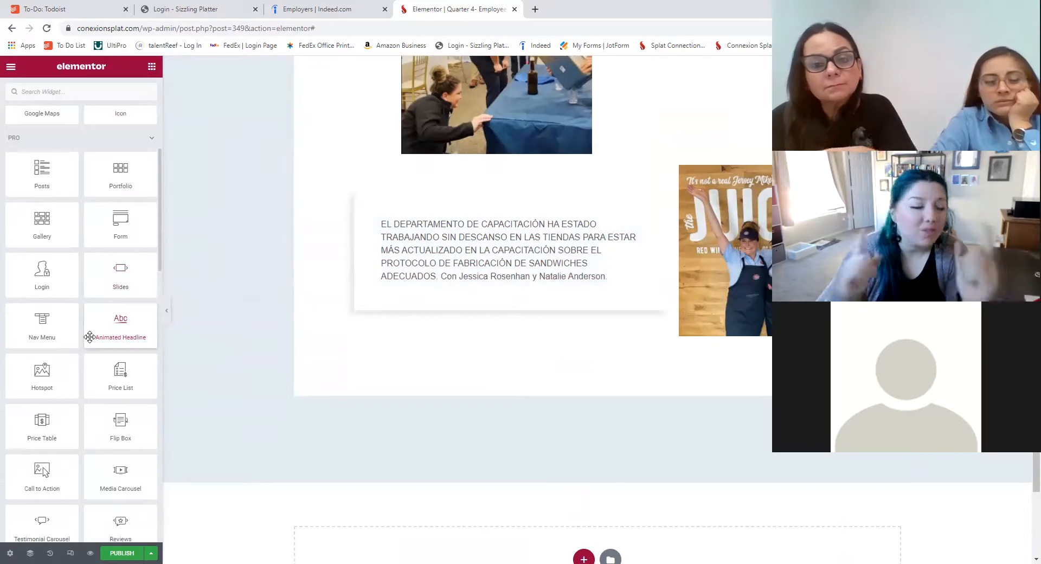
scroll(95, 345, up, 5)
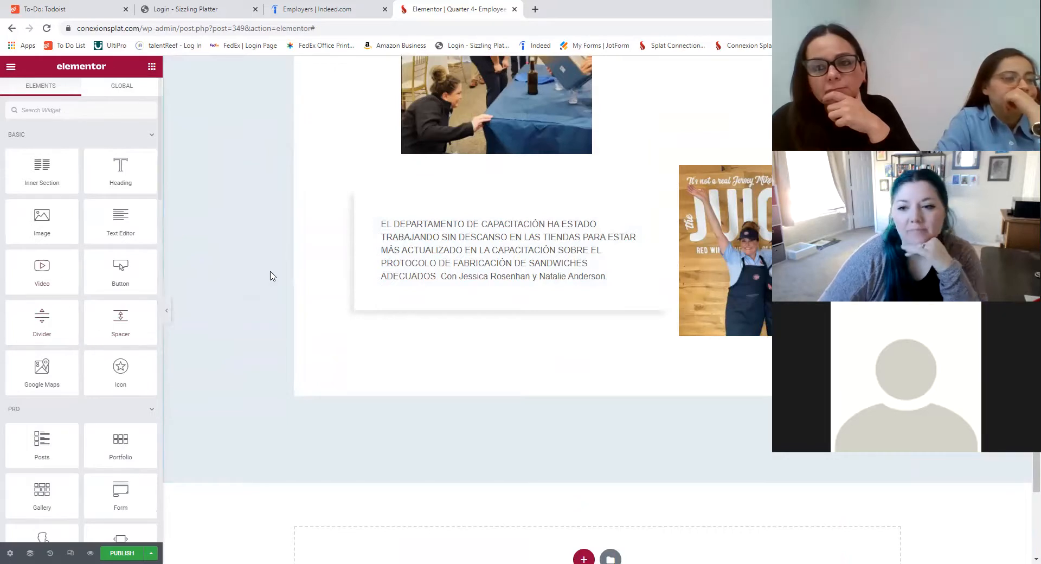
scroll(511, 289, up, 10)
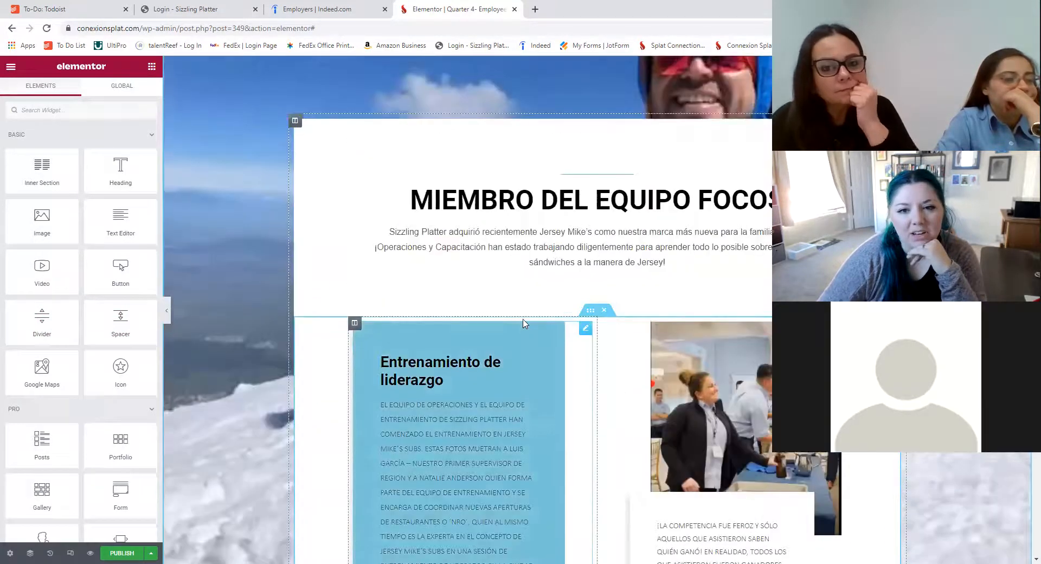
scroll(524, 323, down, 12)
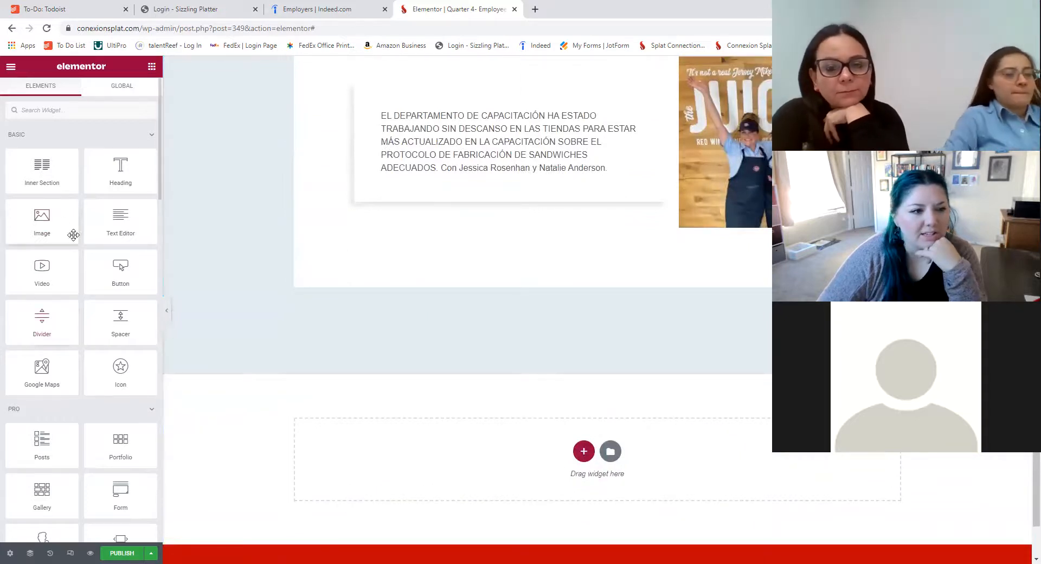
scroll(53, 324, down, 12)
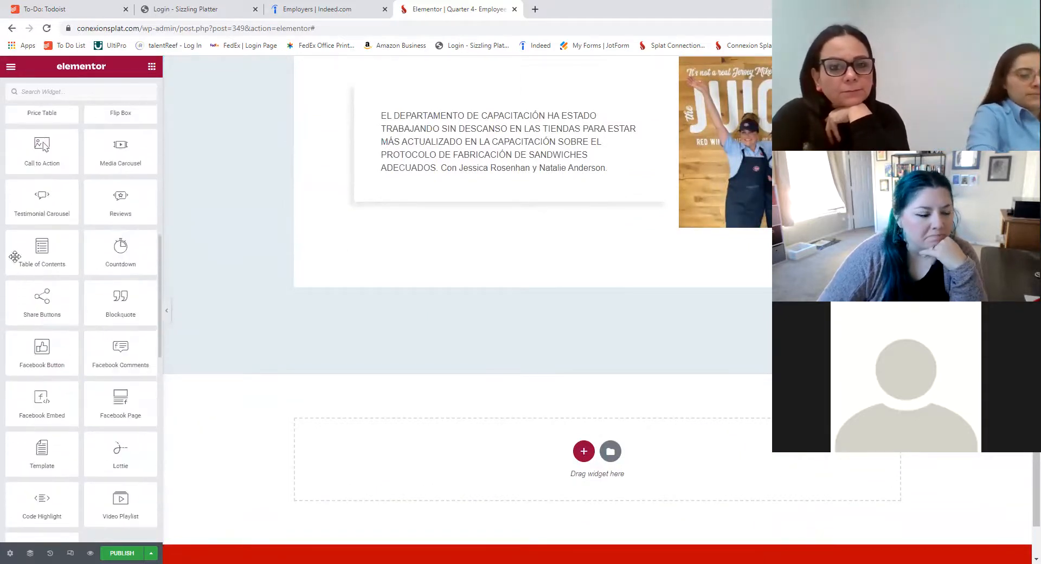
scroll(65, 461, down, 8)
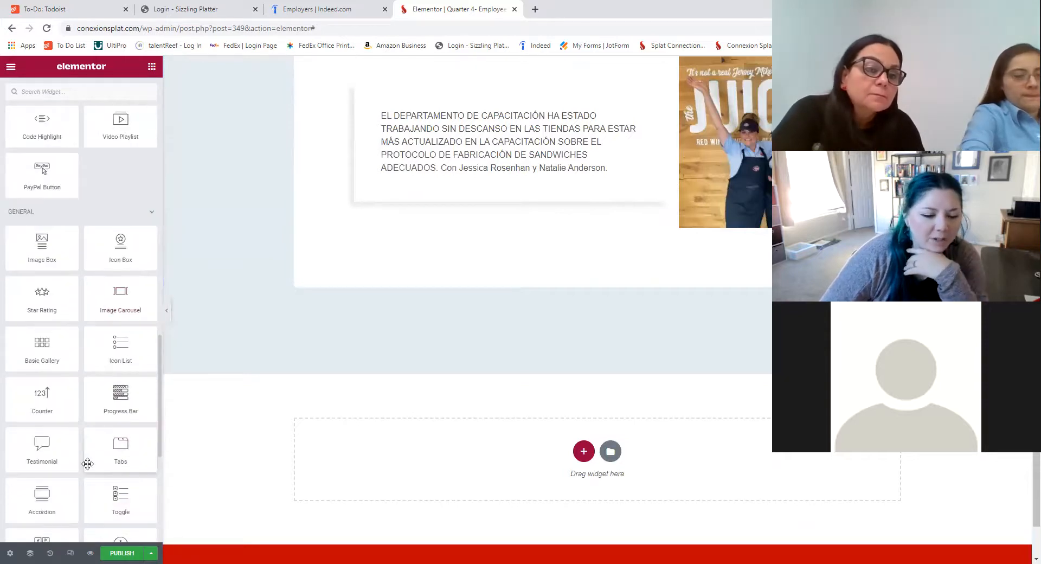
scroll(90, 495, up, 8)
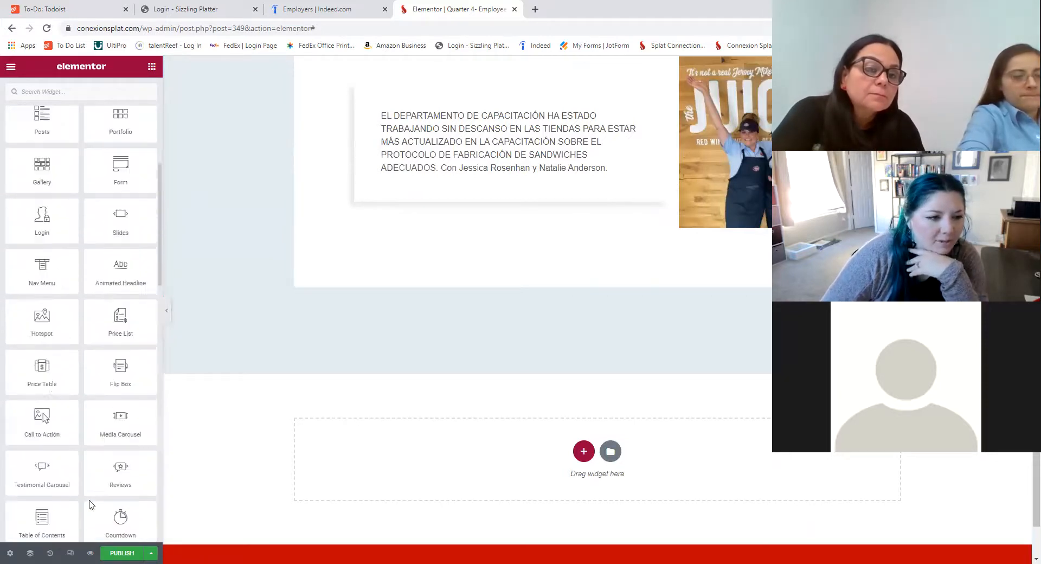
Add a Video widget below the last section, set its source to Self Hosted and check its video file library
scroll(41, 413, up, 6)
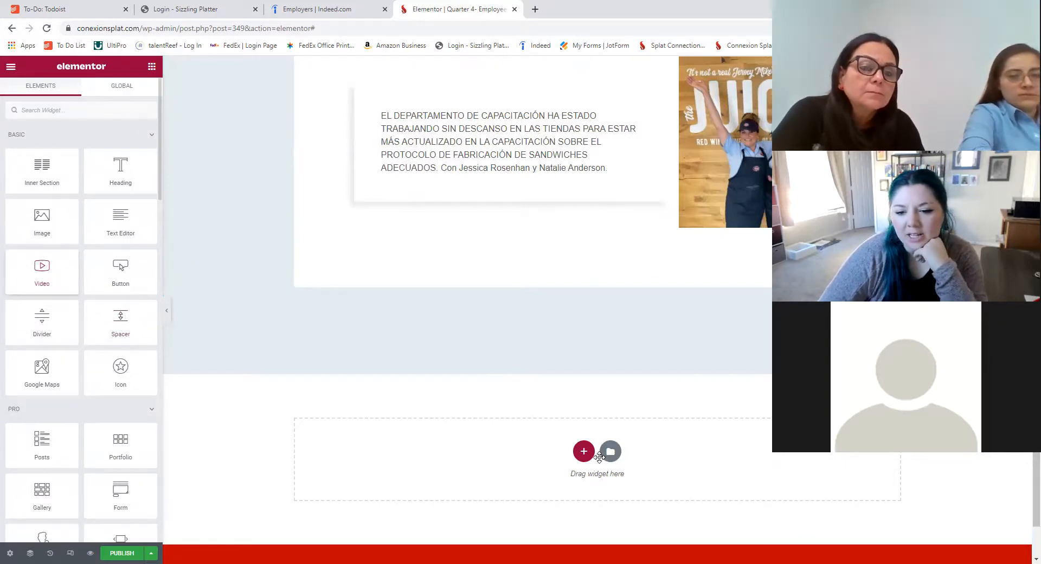
drag(599, 457, 724, 441)
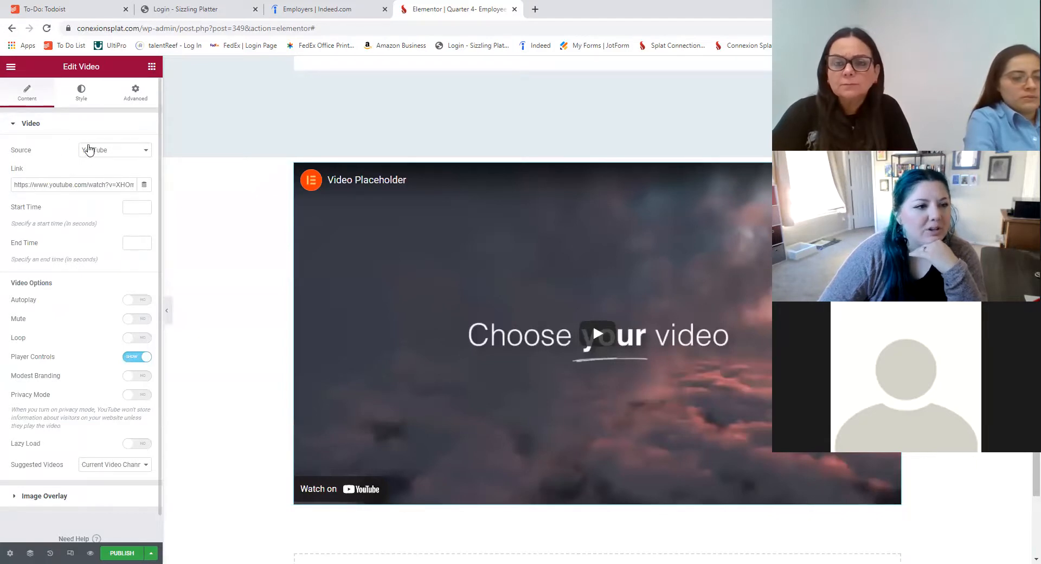
click(98, 155)
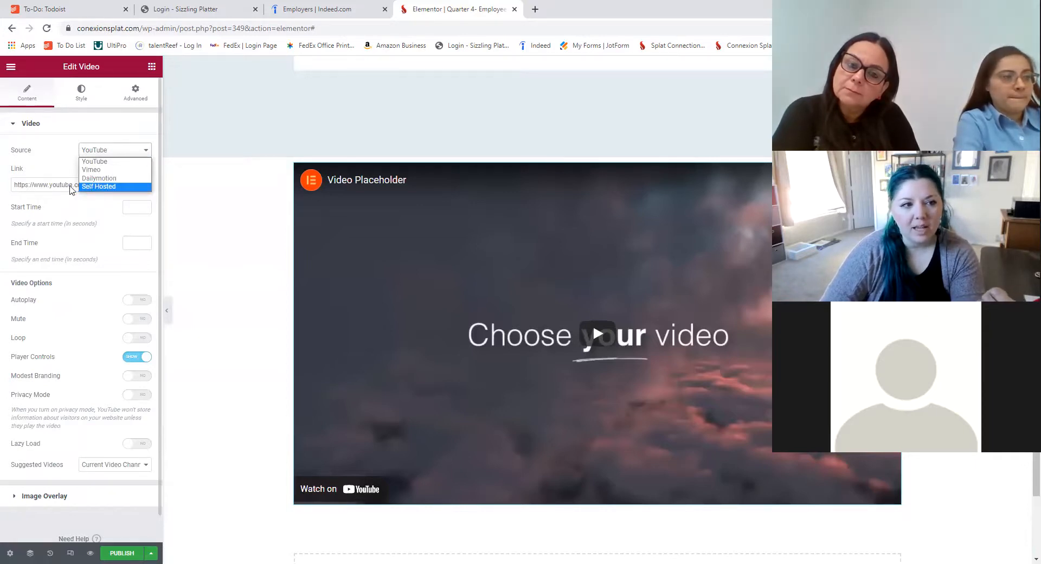
key(Return)
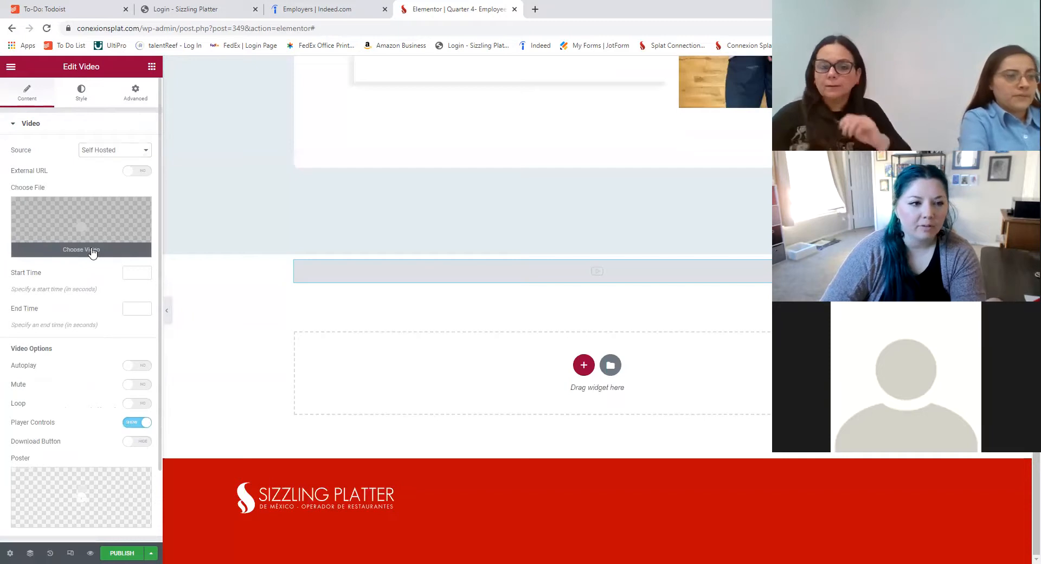
click(92, 250)
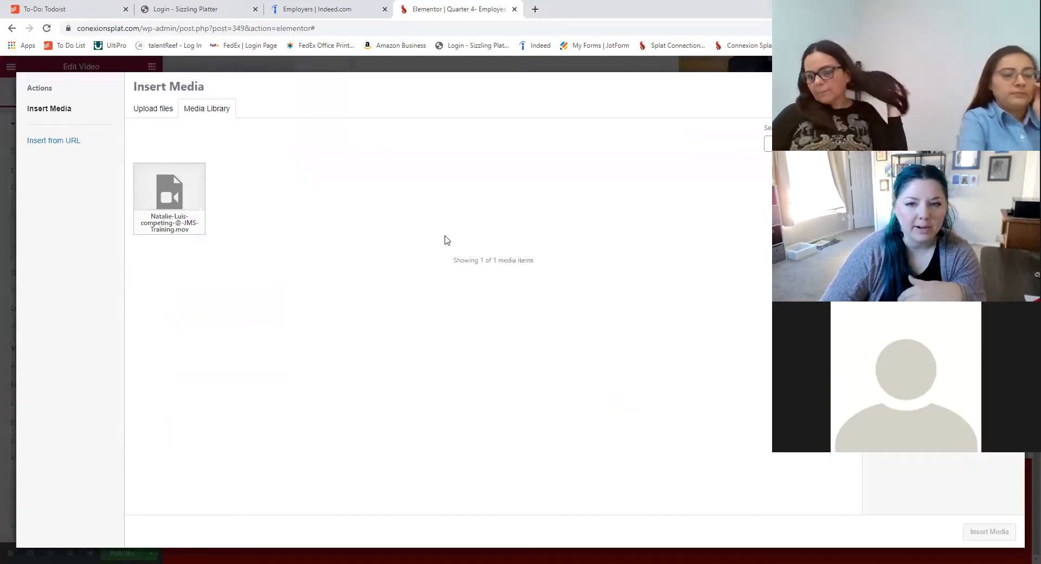
key(Escape)
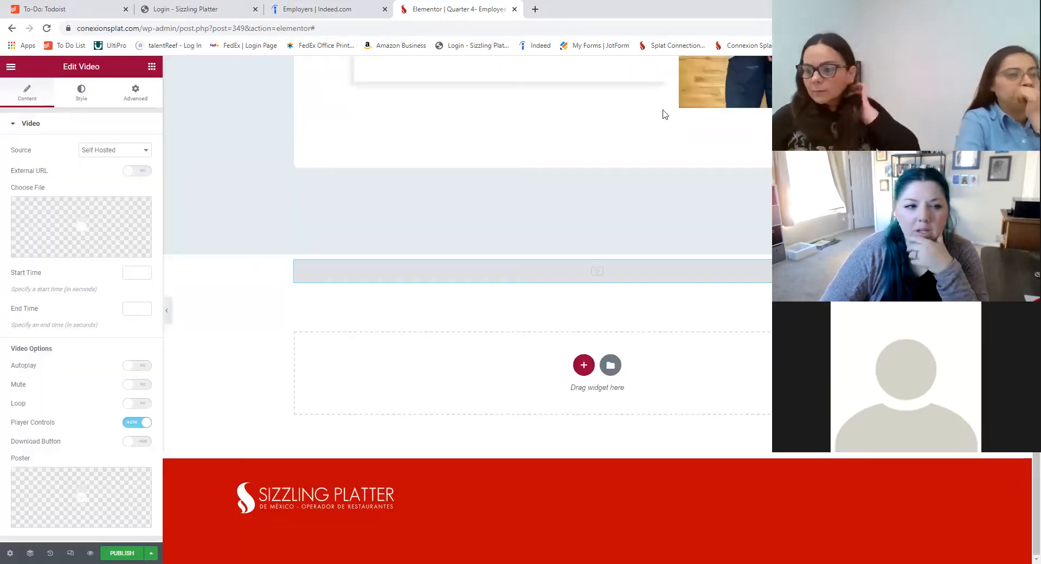
Change the video source to Vimeo and select the whole placeholder link
click(104, 151)
click(95, 171)
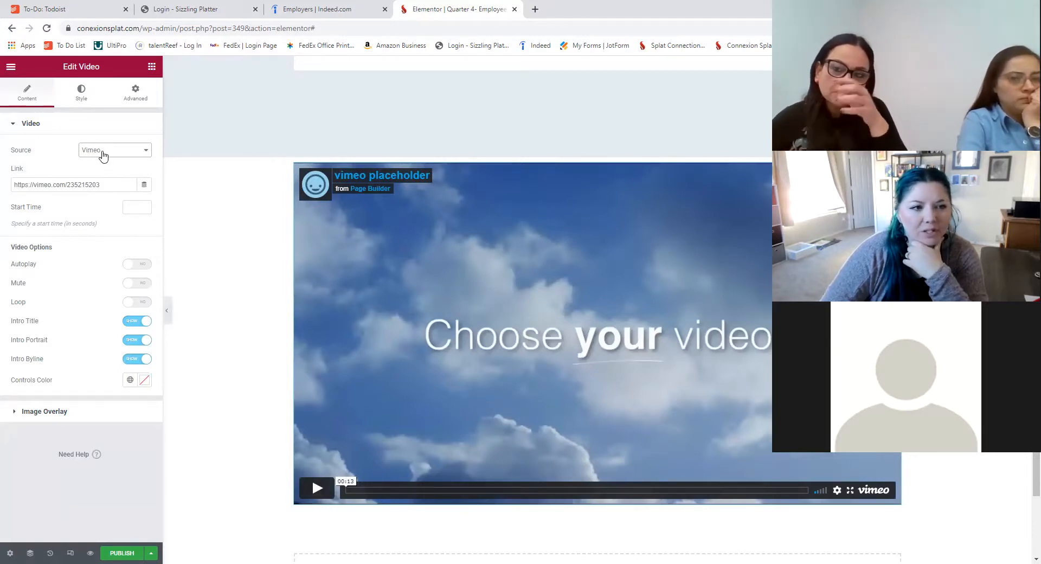
click(22, 184)
drag(105, 185, 11, 186)
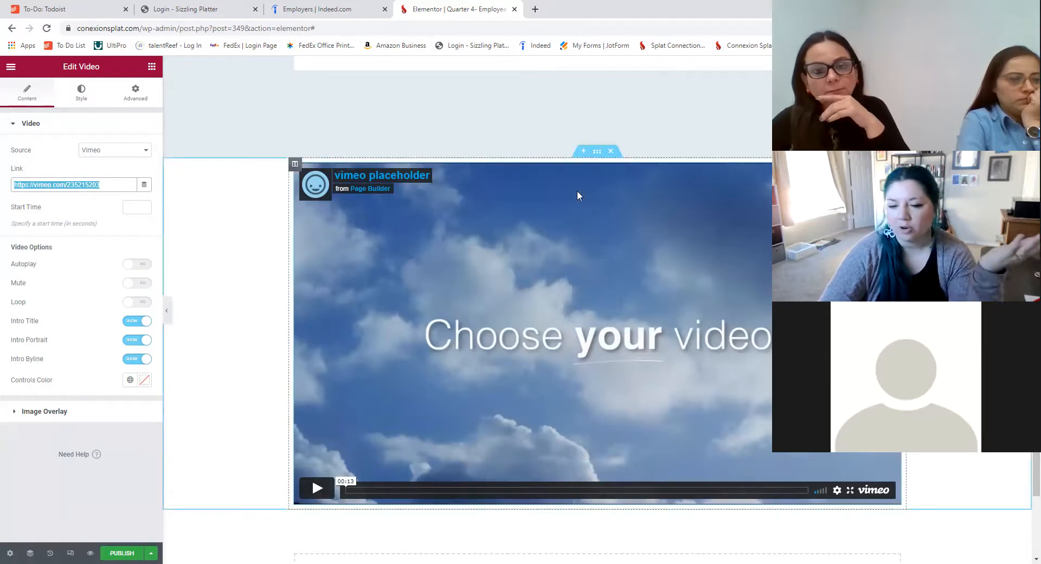
Add a Gallery widget directly below the Vimeo video
scroll(525, 353, down, 4)
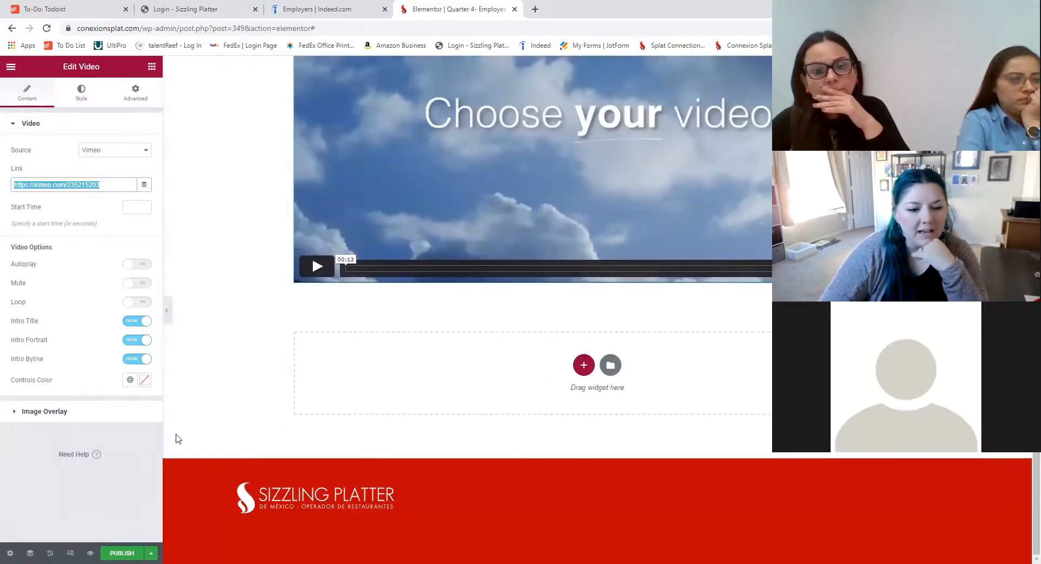
scroll(333, 415, up, 10)
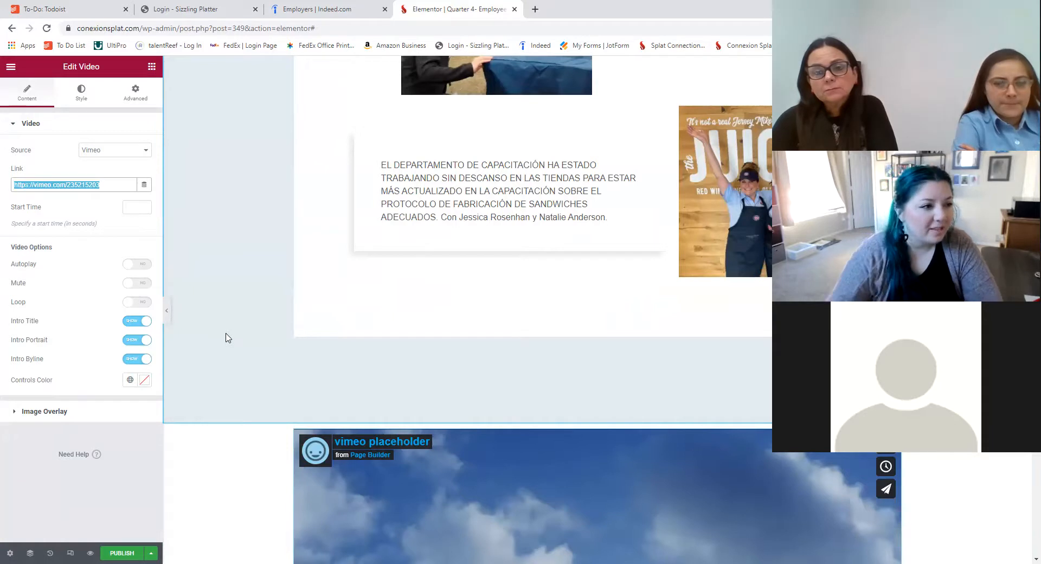
scroll(282, 317, down, 6)
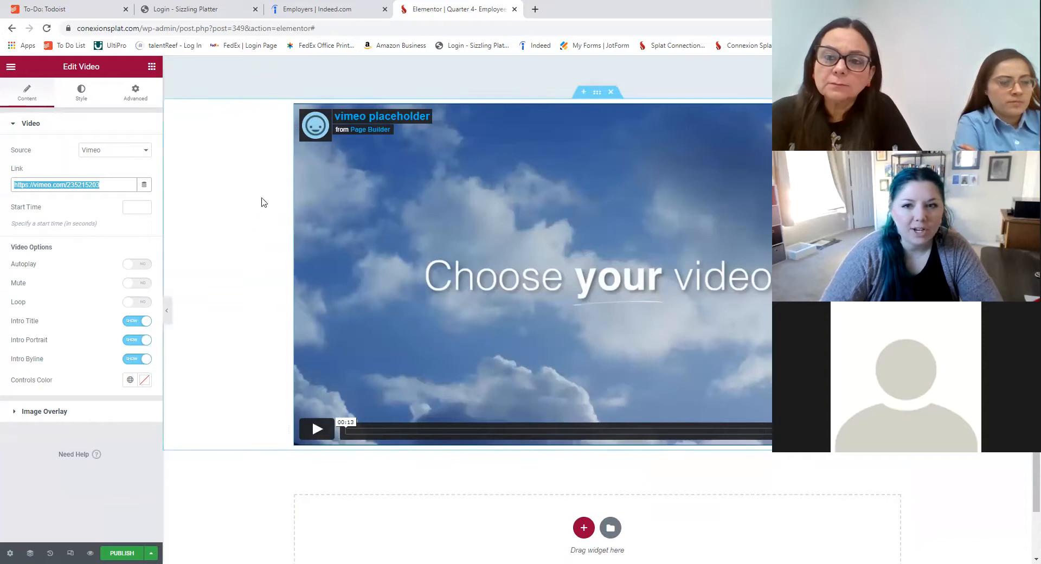
click(151, 67)
scroll(46, 228, down, 4)
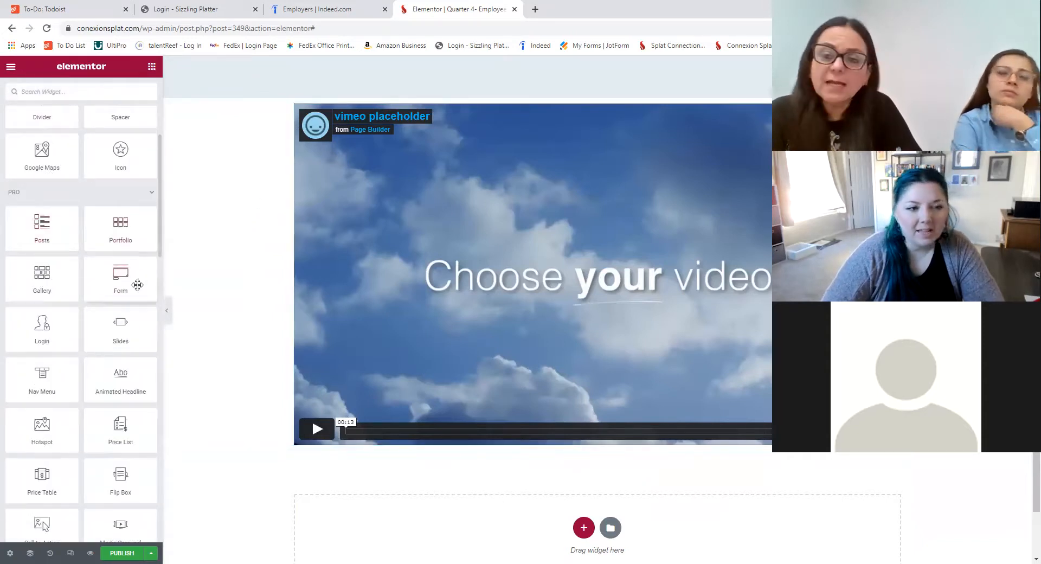
scroll(404, 182, down, 3)
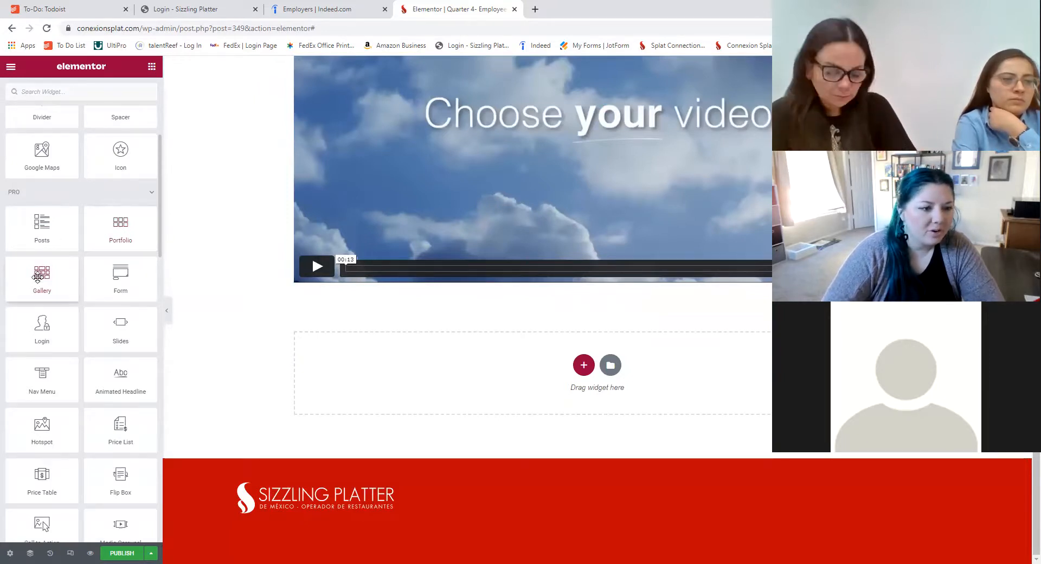
drag(313, 292, 488, 360)
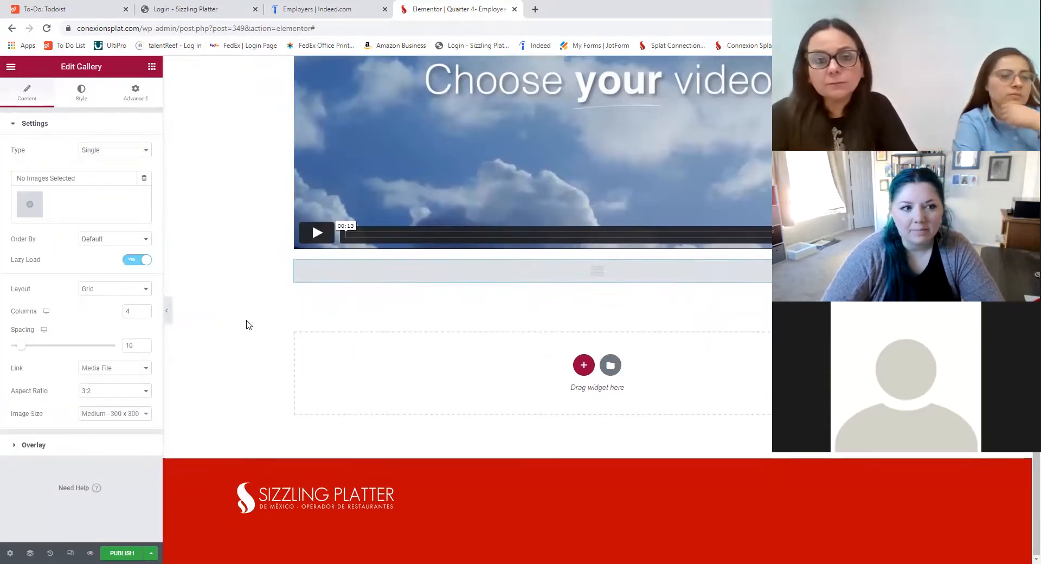
Fill the gallery with nine media library images, including the mascot, team photos, mountain climber and suited man's portrait, and insert it
click(21, 203)
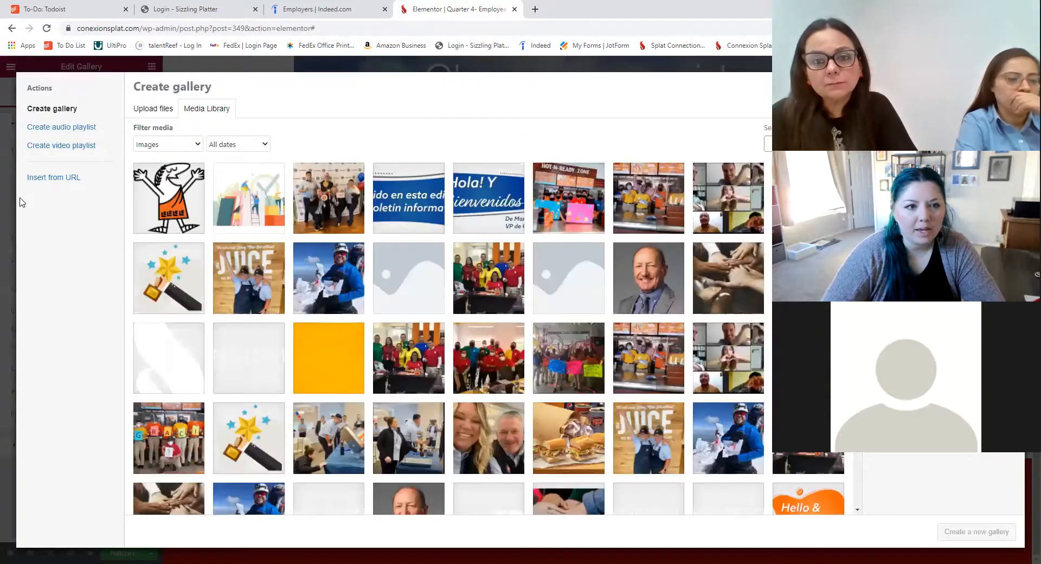
click(174, 206)
click(246, 219)
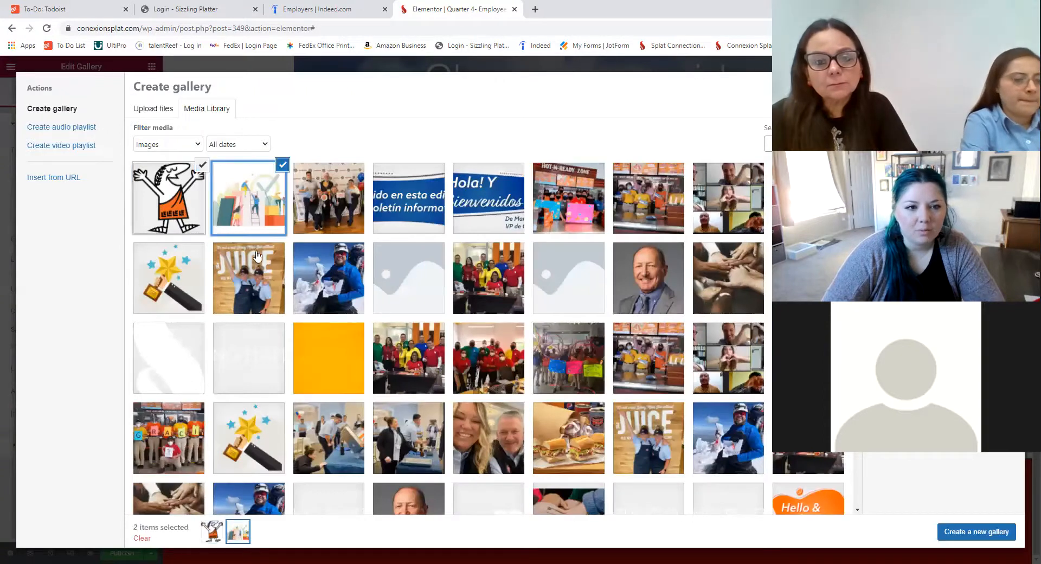
click(328, 198)
click(248, 278)
click(329, 278)
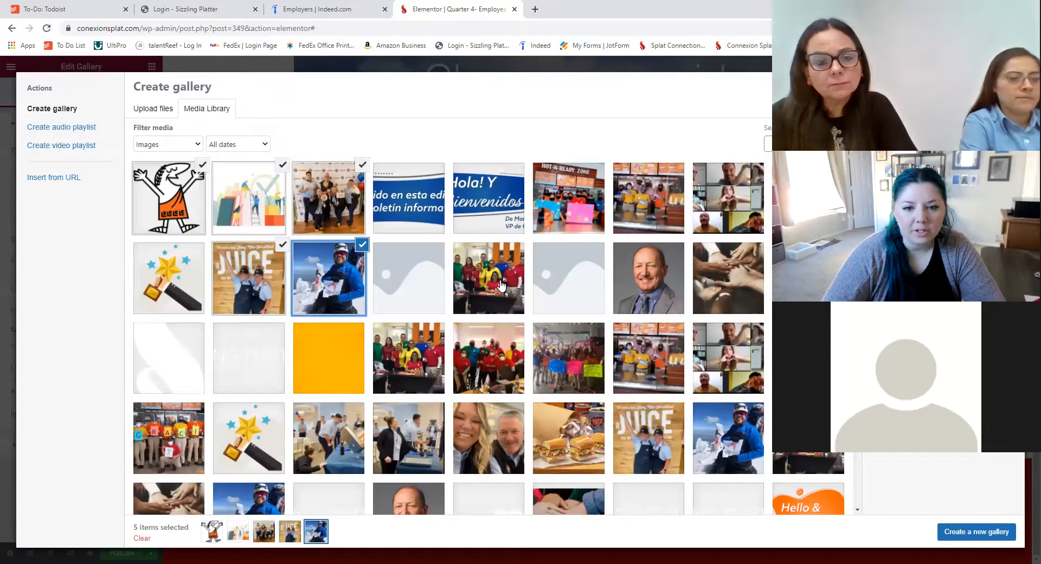
click(488, 277)
click(673, 302)
click(488, 358)
click(408, 358)
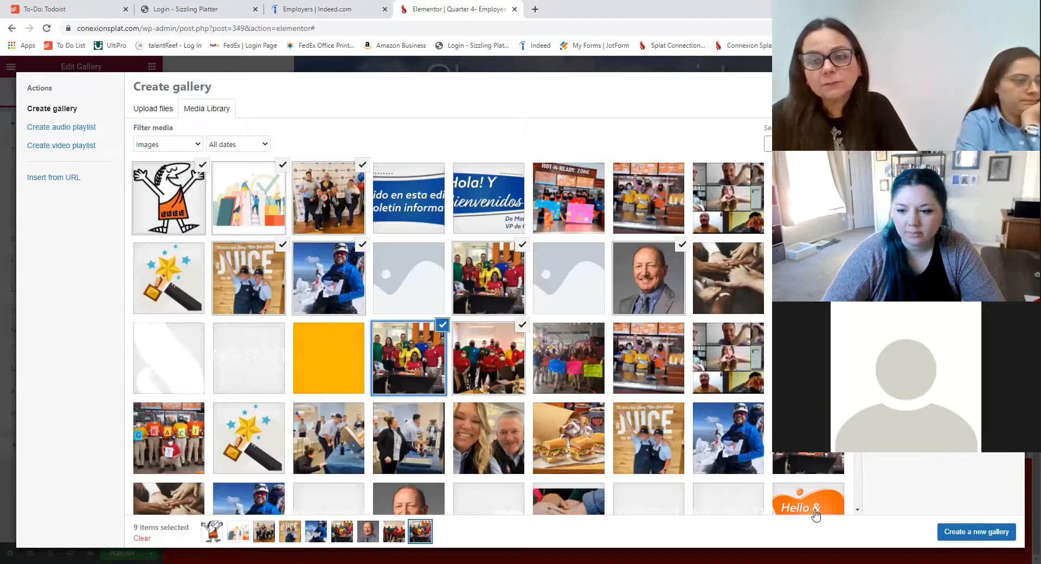
click(988, 536)
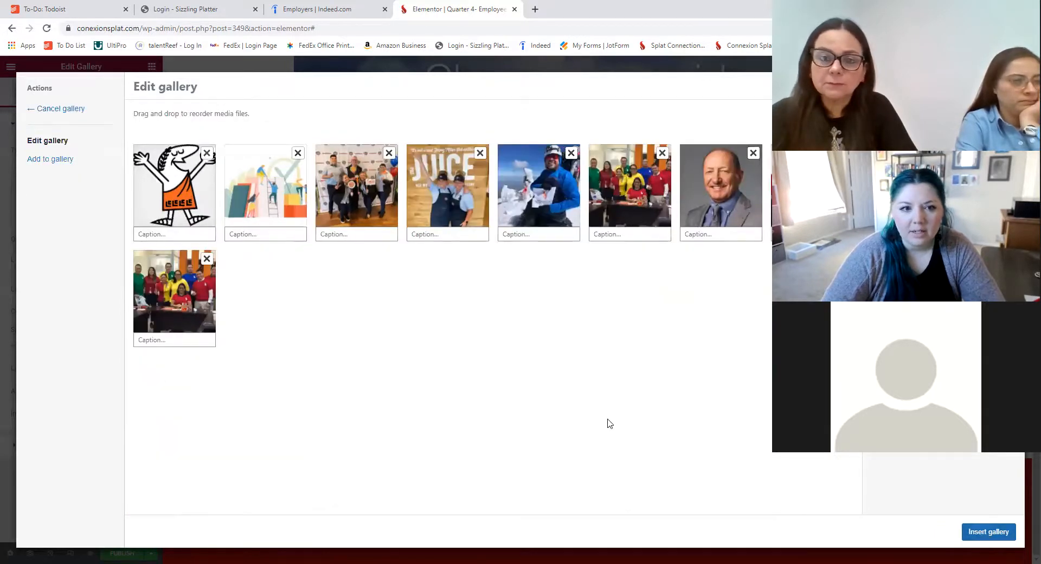
click(982, 533)
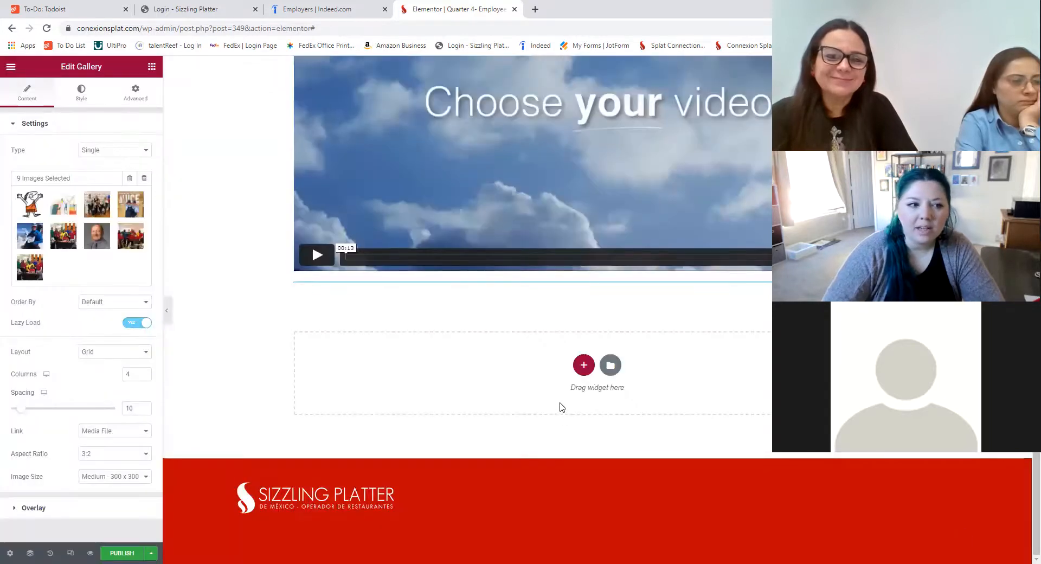
Set the gallery layout to Masonry with 3 columns and check the arrangement
scroll(382, 360, down, 1)
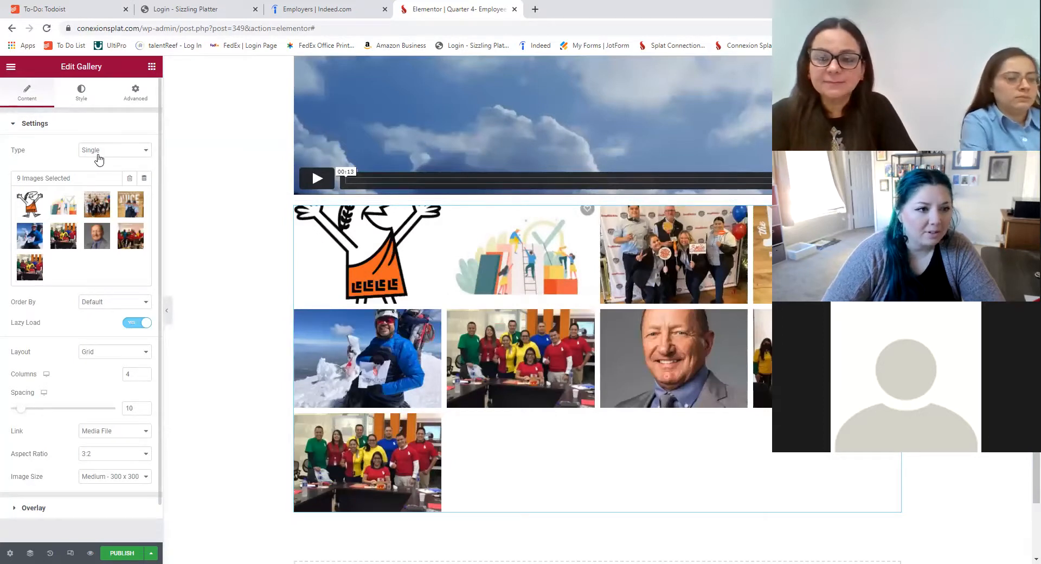
click(103, 359)
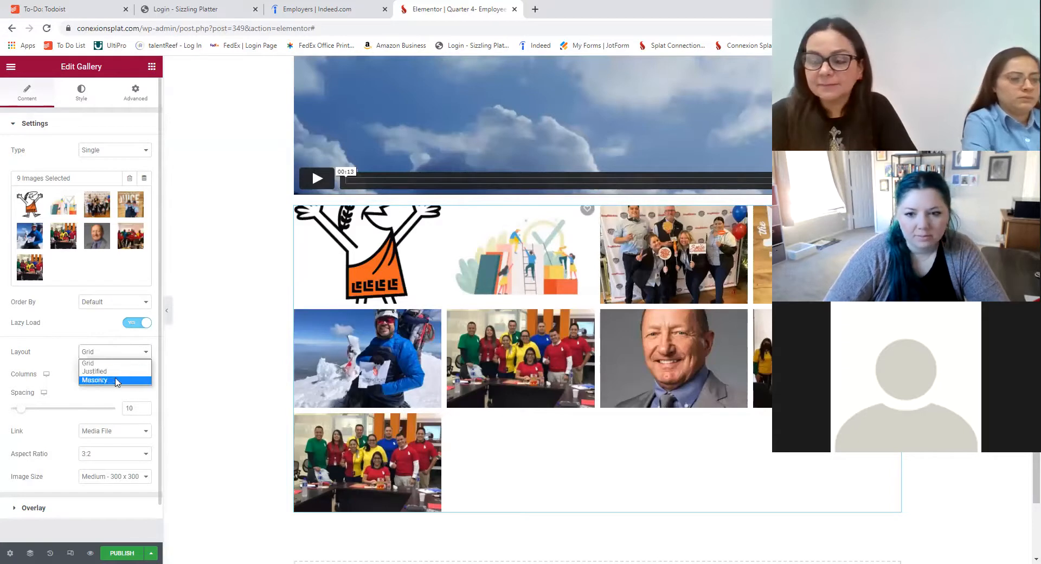
click(116, 381)
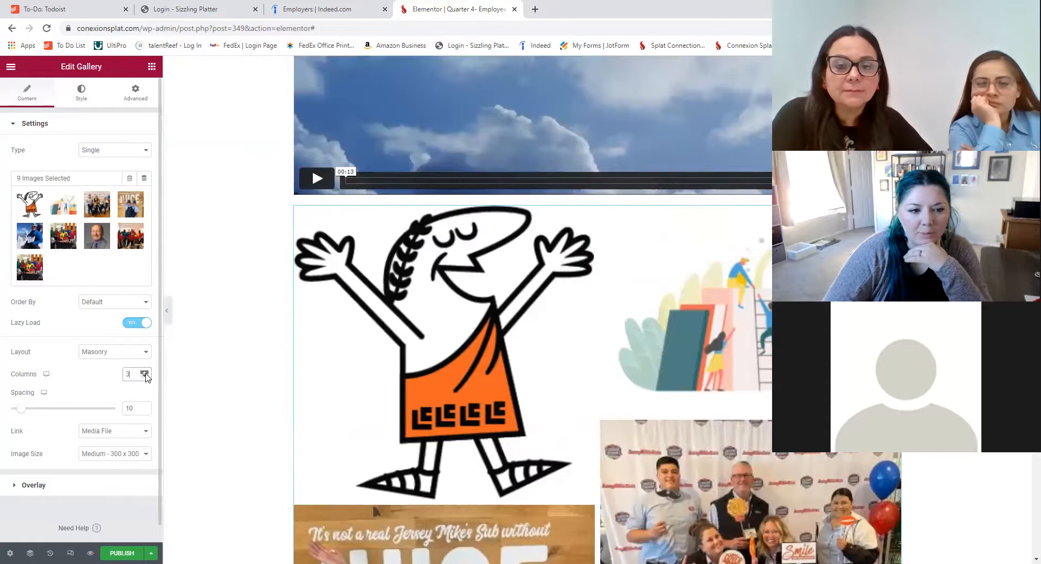
scroll(211, 379, up, 3)
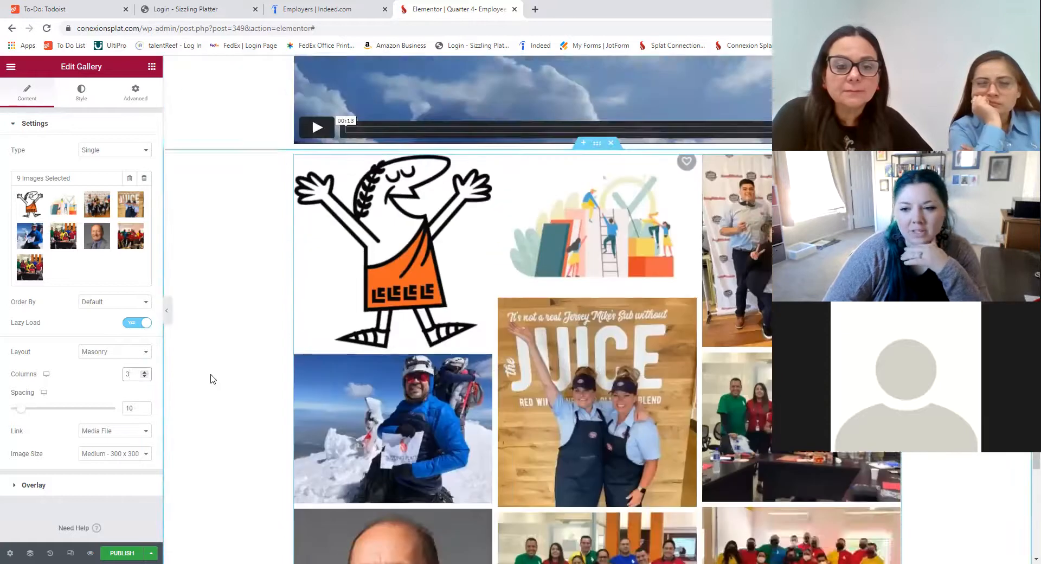
scroll(257, 376, down, 2)
Select the training department text beside the two-person JUICE photo and look over the surrounding content
scroll(260, 368, up, 8)
scroll(259, 369, up, 8)
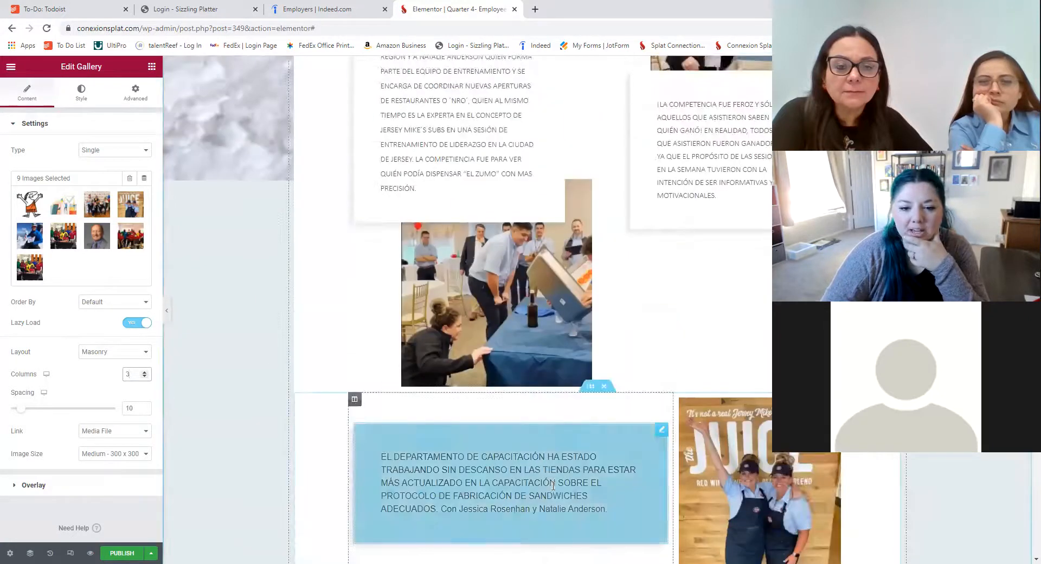
click(611, 511)
drag(612, 511, 545, 439)
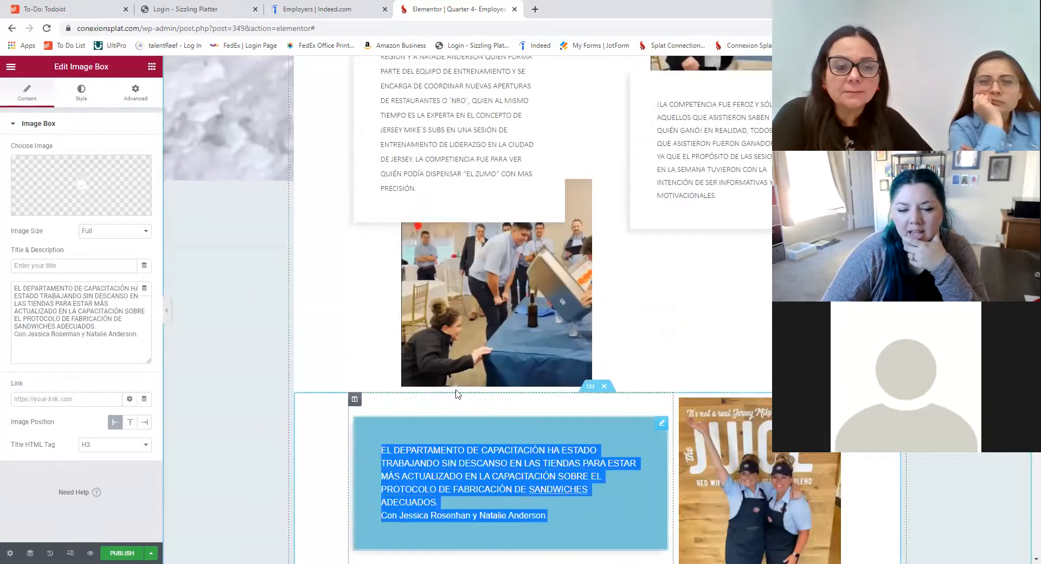
scroll(545, 439, up, 7)
scroll(545, 439, down, 8)
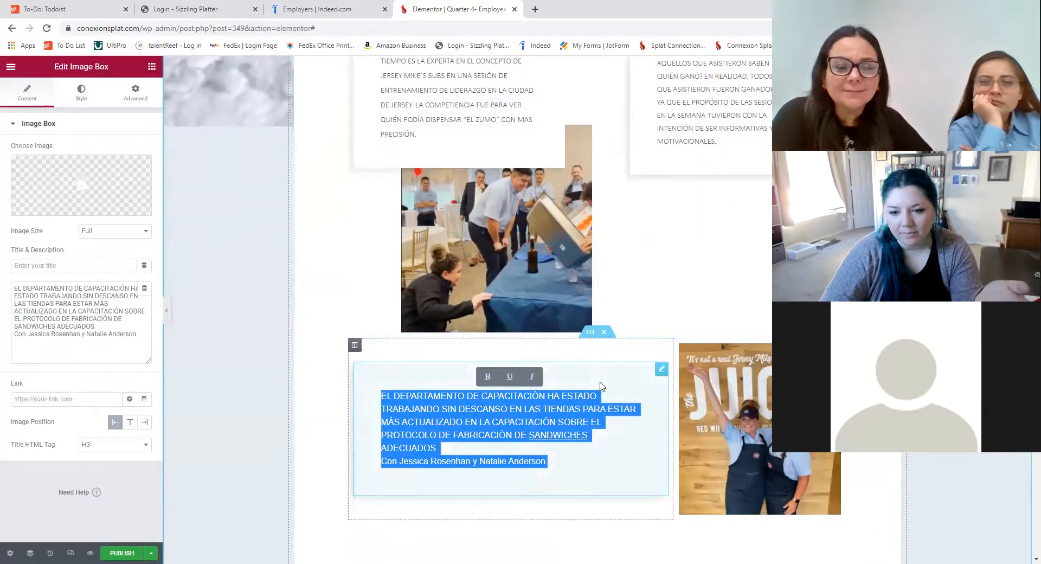
Duplicate the inner section holding the training department text and the two-person JUICE photo
click(589, 334)
scroll(590, 336, down, 2)
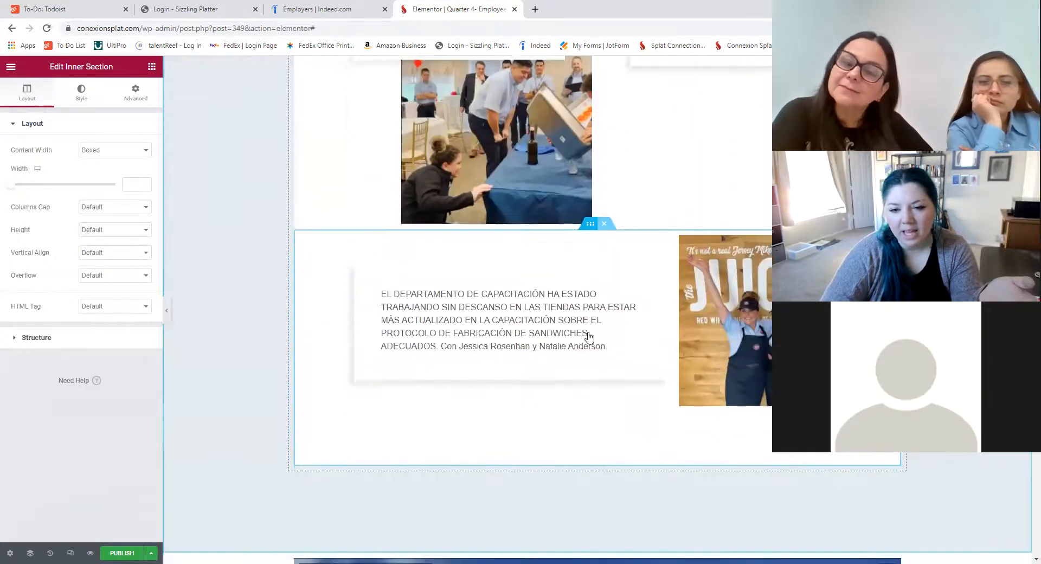
right_click(591, 227)
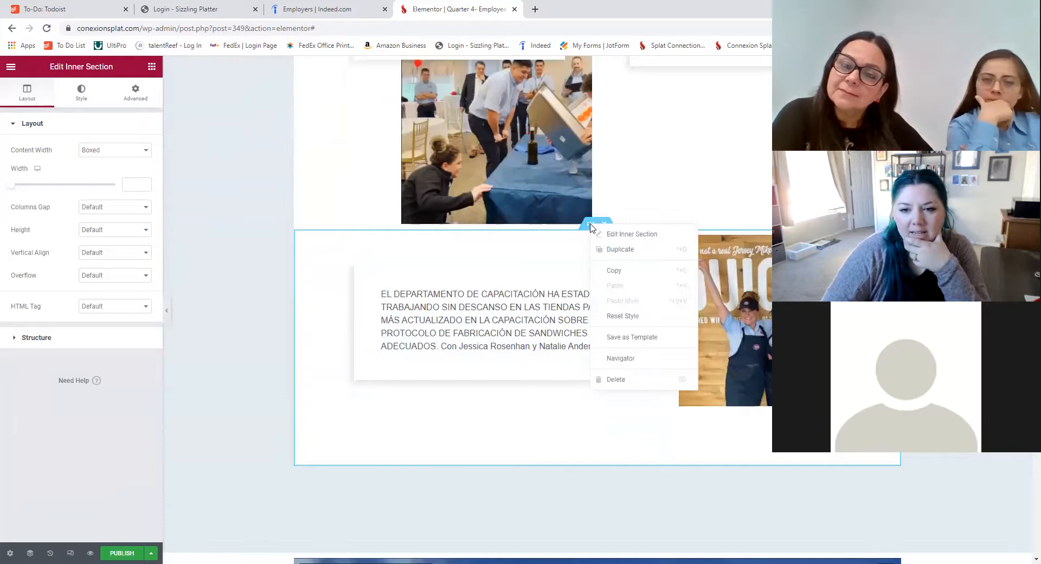
click(612, 251)
scroll(611, 254, down, 5)
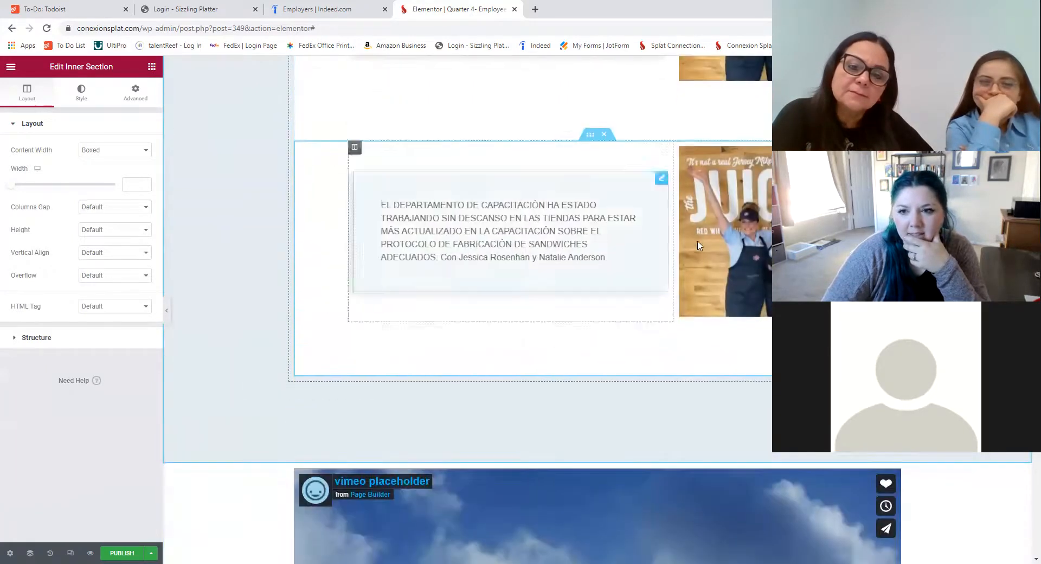
Move the photo column before the text column in the duplicated section, mirroring the original section above
drag(682, 153, 383, 225)
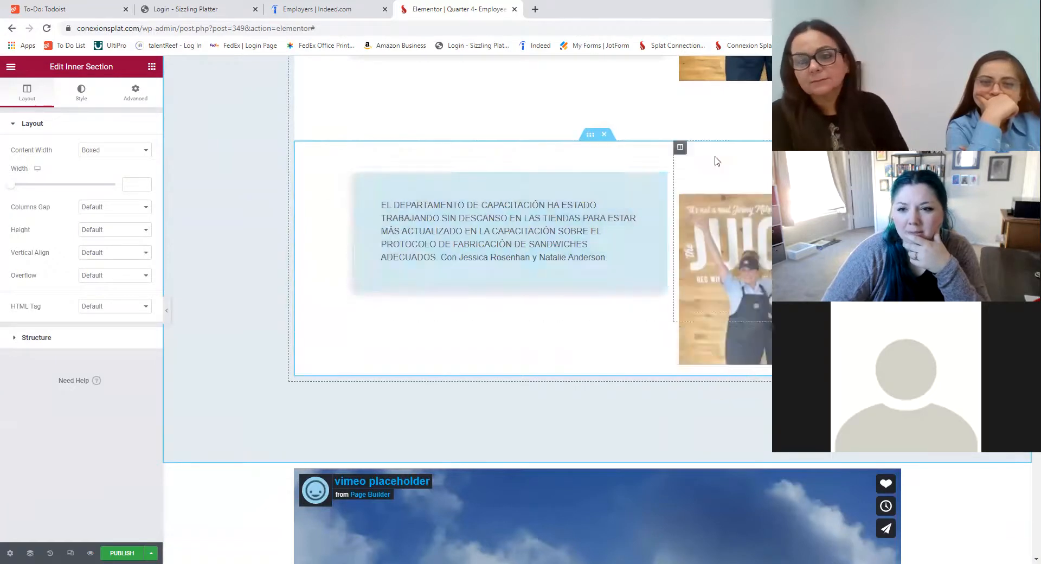
drag(474, 161, 353, 158)
scroll(514, 334, up, 1)
scroll(542, 352, up, 3)
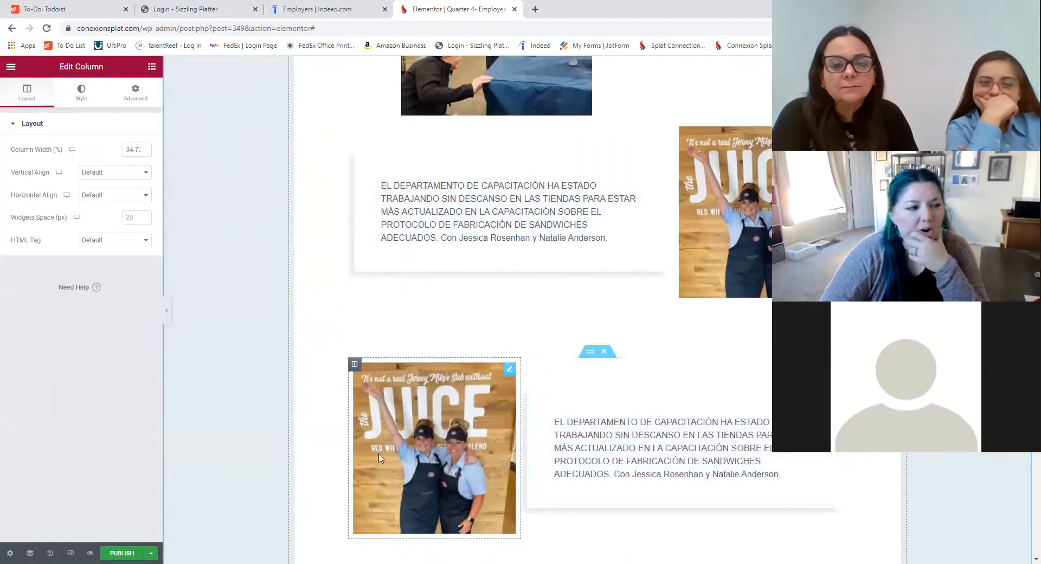
scroll(629, 439, down, 4)
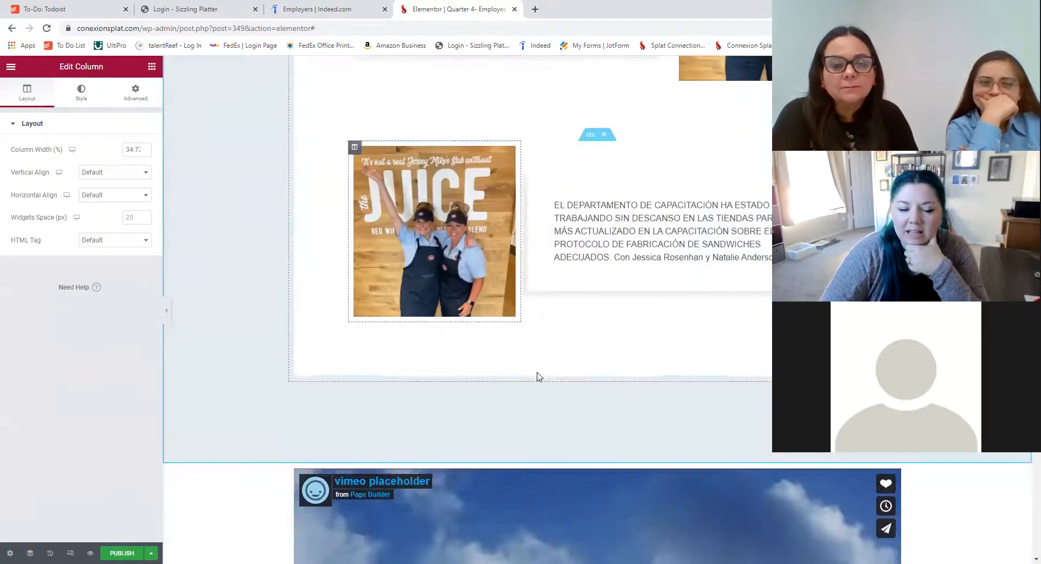
Save the Quarter 4- Employee Spotlight page as a draft and publish it, opening its live version
scroll(542, 379, up, 7)
scroll(542, 380, up, 8)
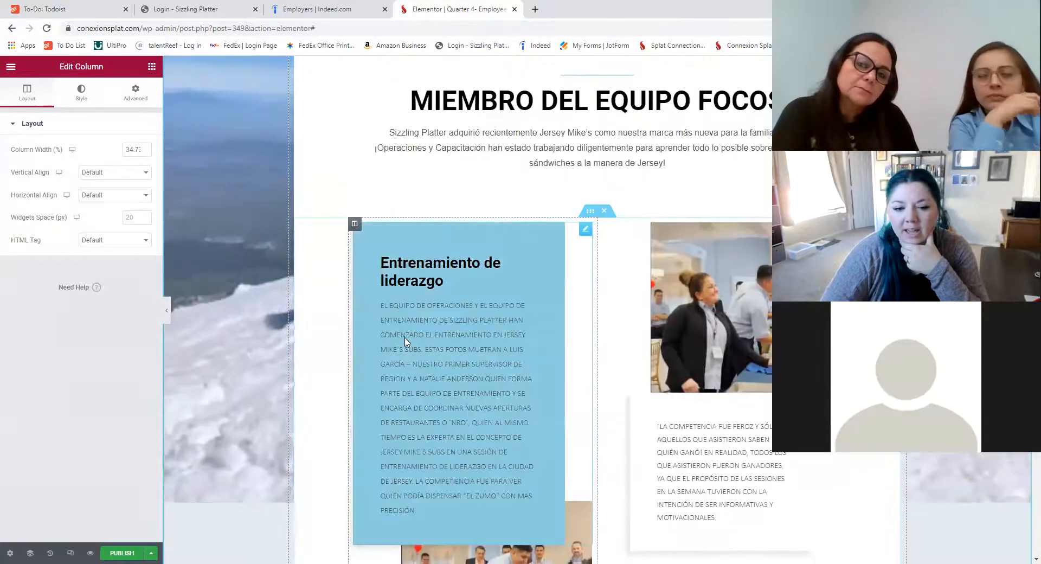
scroll(434, 352, down, 5)
click(151, 552)
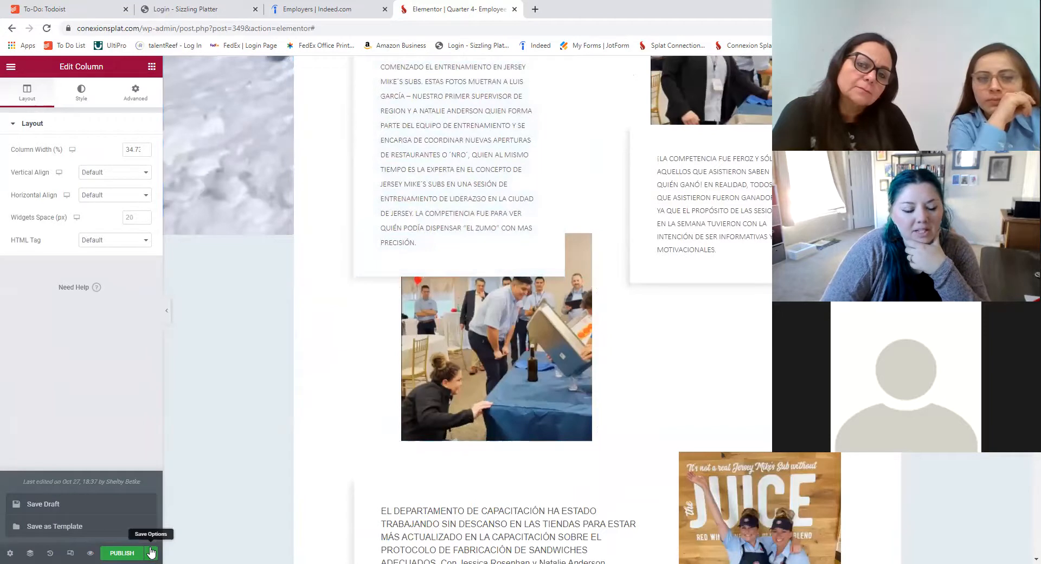
click(47, 509)
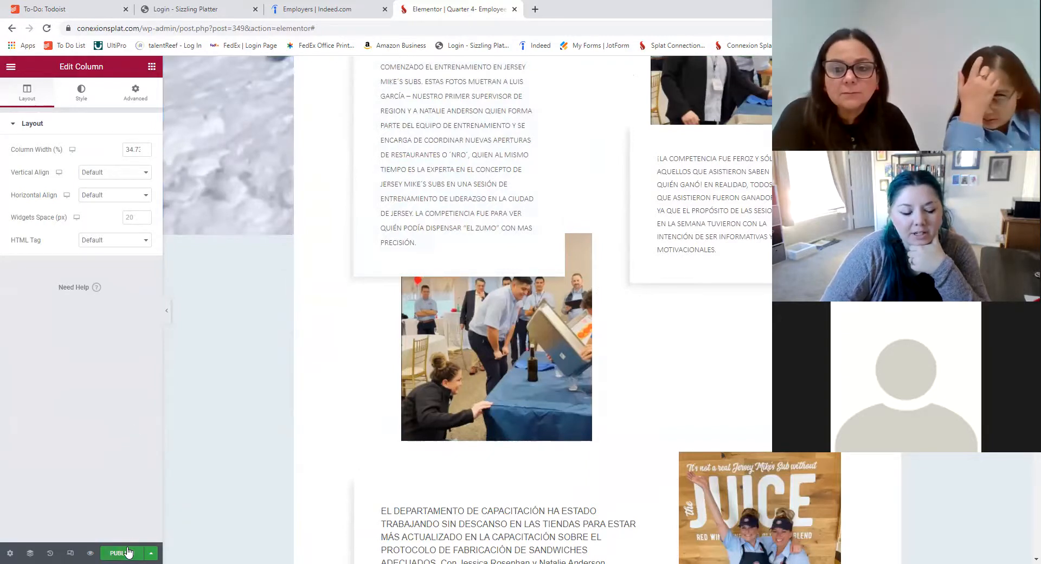
click(127, 551)
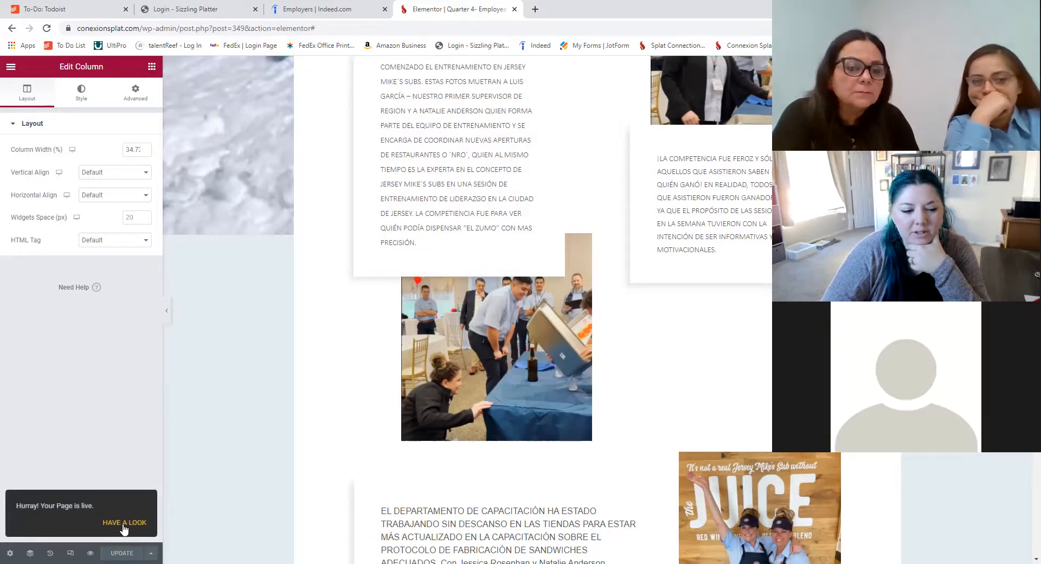
click(113, 521)
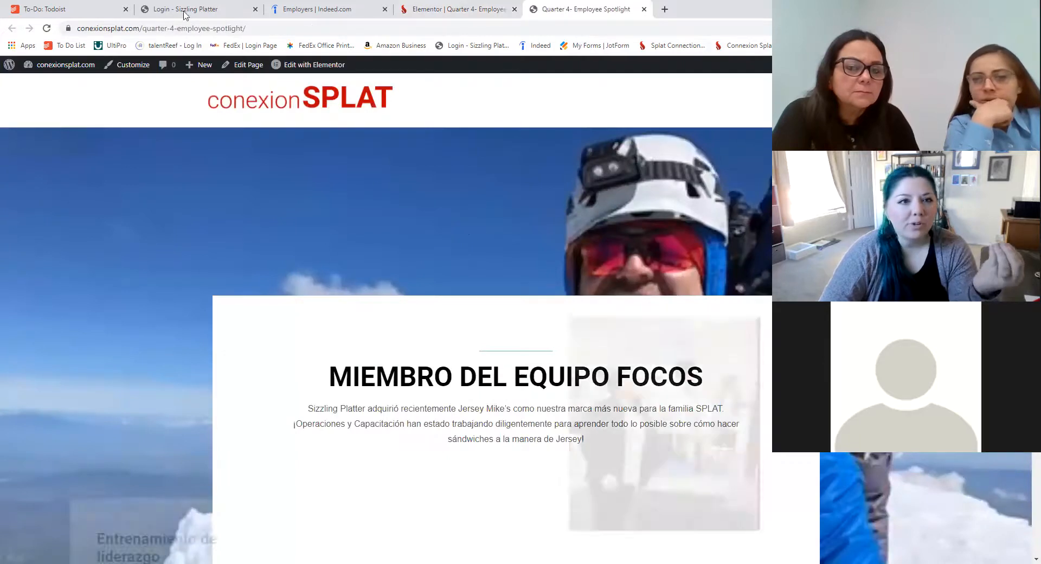
Select the full web address of the published Quarter 4- Employee Spotlight page
click(170, 30)
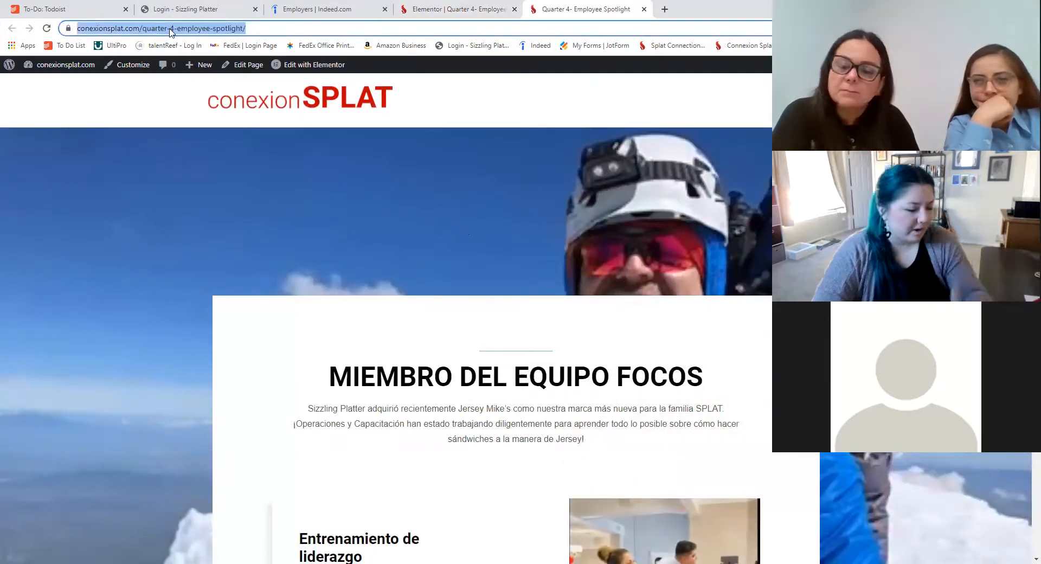
click(87, 29)
drag(272, 30, 71, 30)
mouse_move(87, 65)
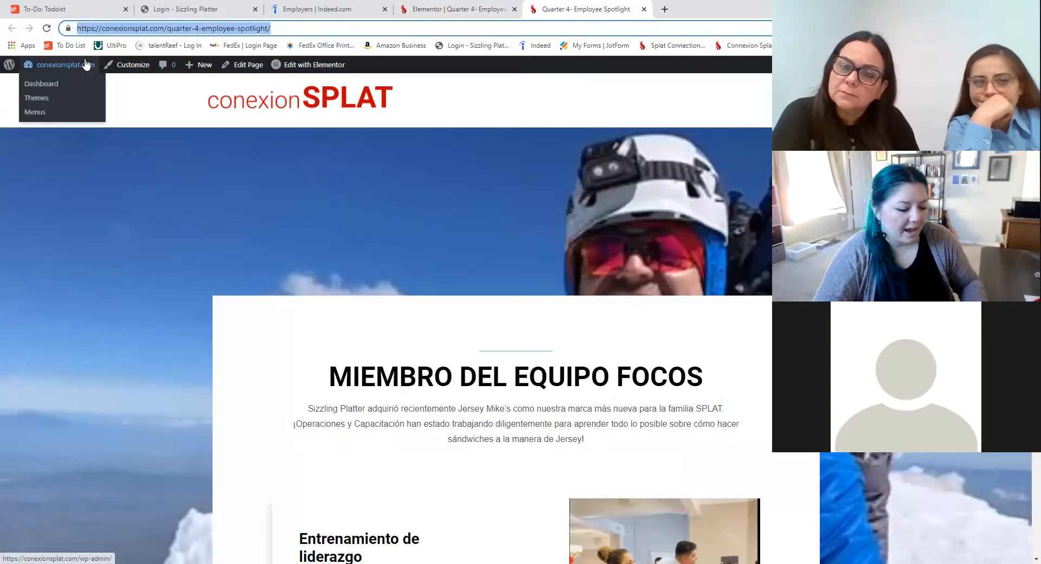
key(ctrl+shift+Tab)
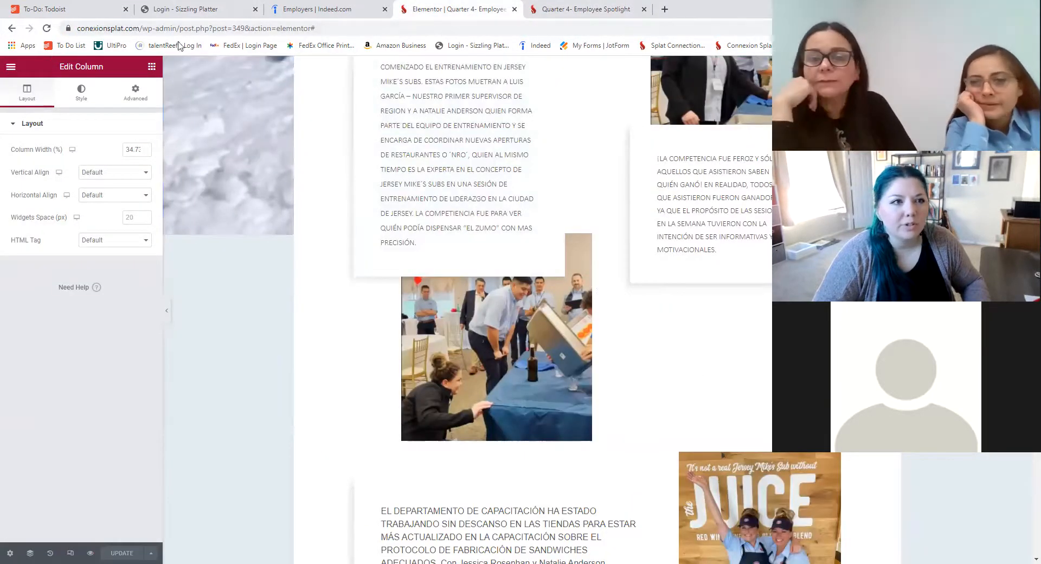
click(624, 9)
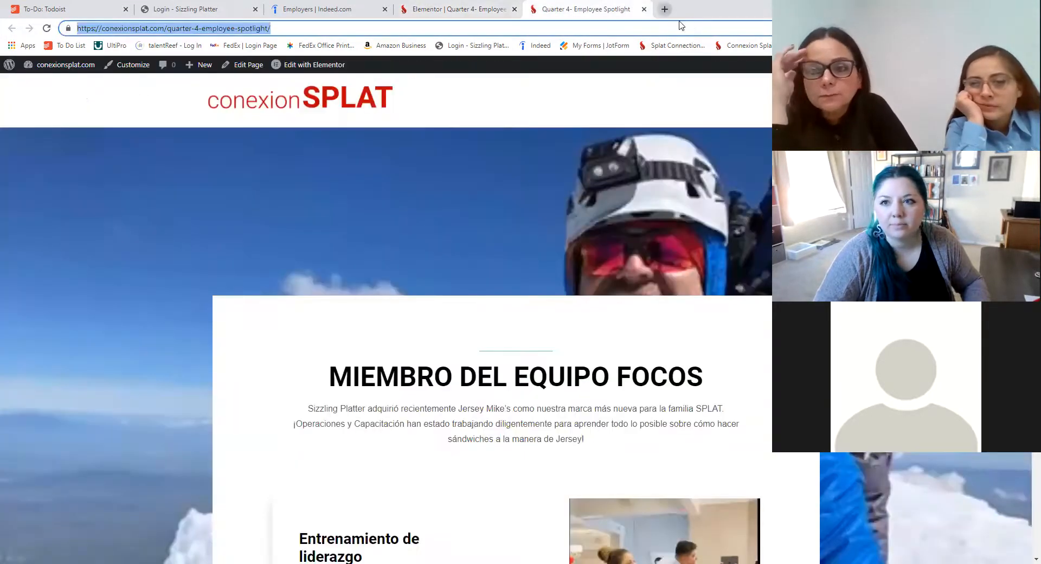
Log in to the site's WordPress admin in a new tab and open the list of pages
click(664, 9)
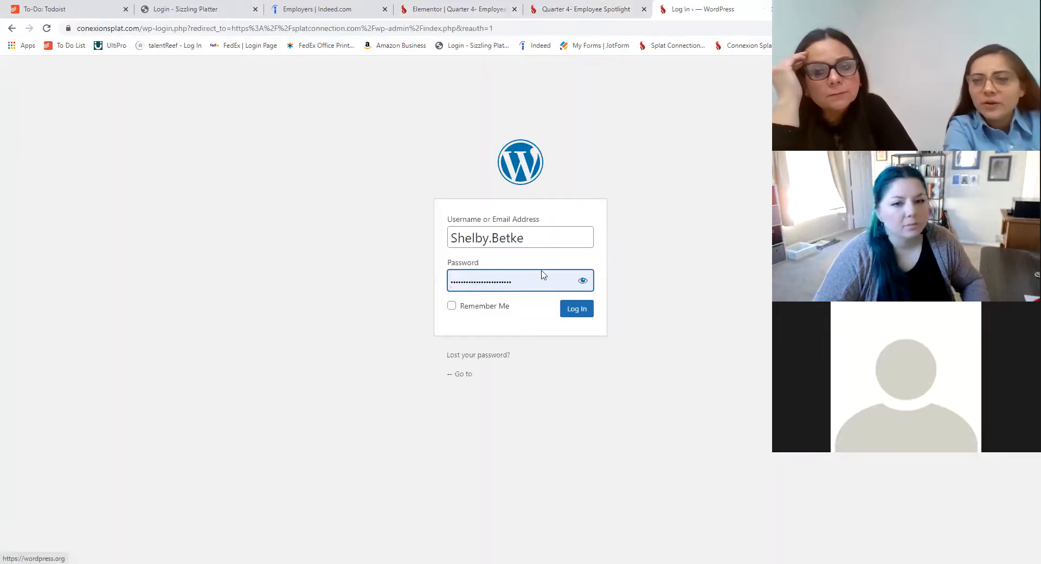
click(574, 308)
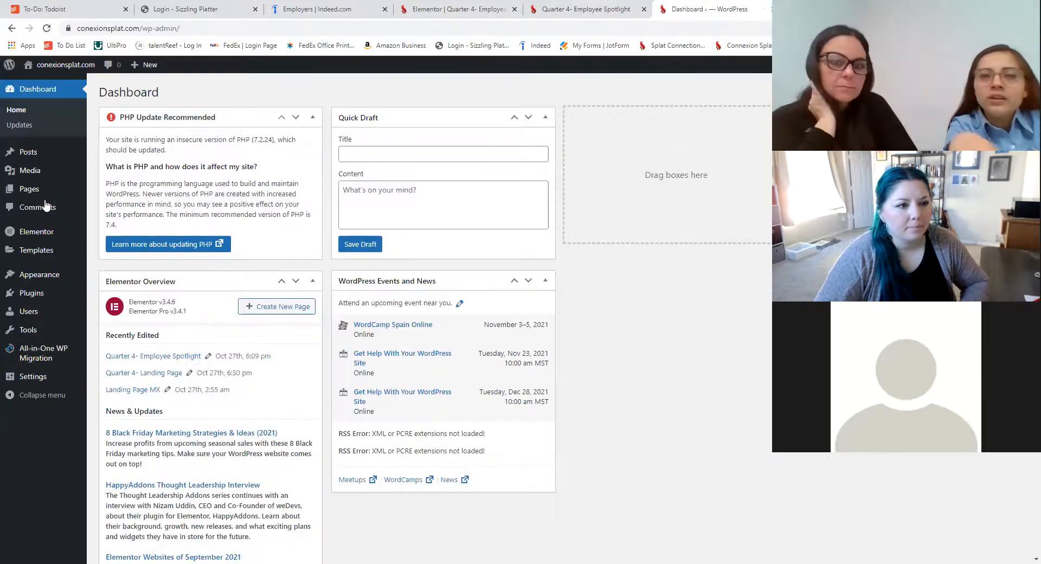
click(31, 193)
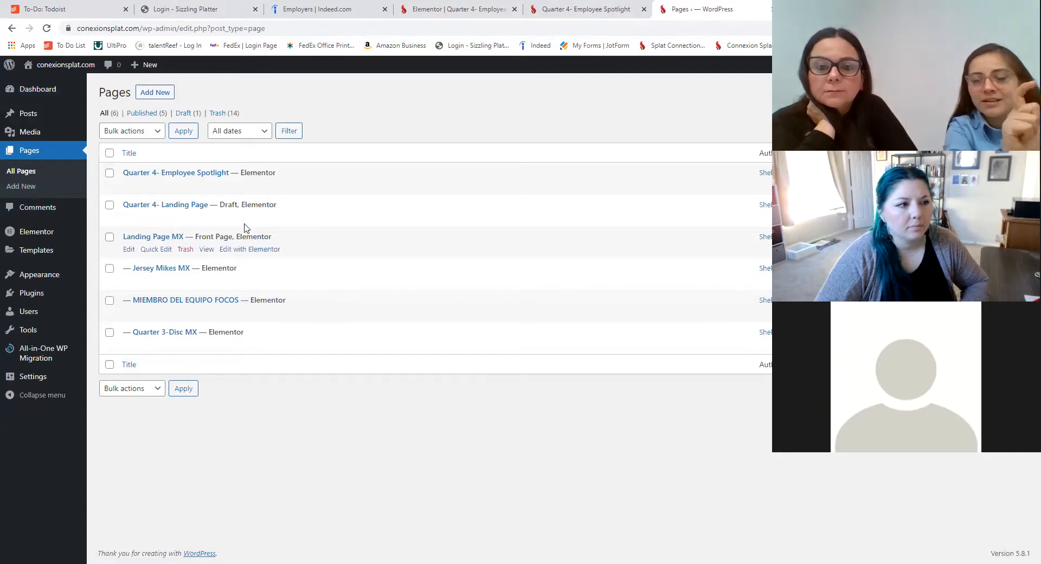
Examine how the text boxes and photos animate in on the live Employee Spotlight page
click(610, 16)
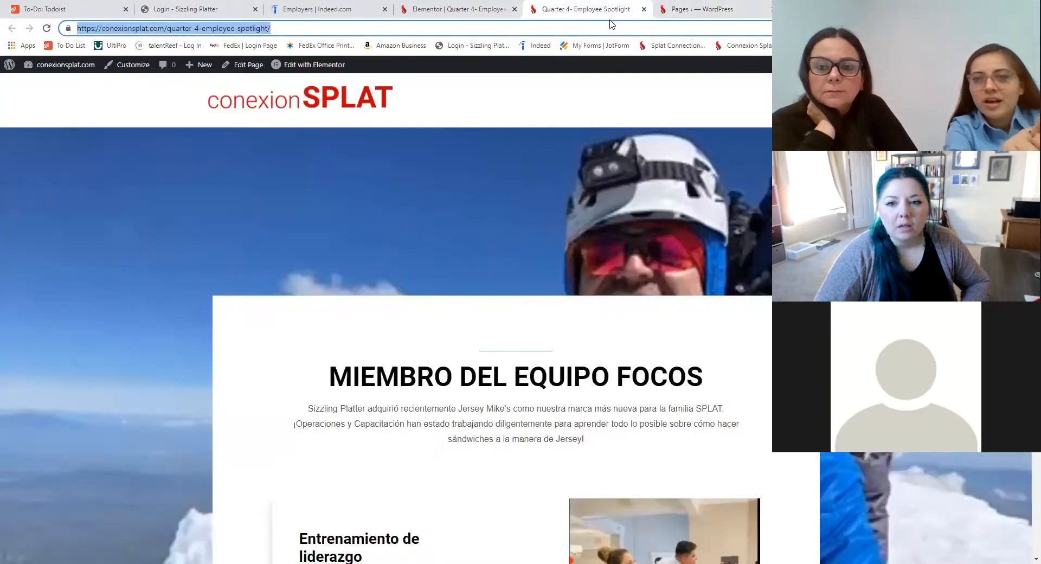
scroll(504, 296, down, 5)
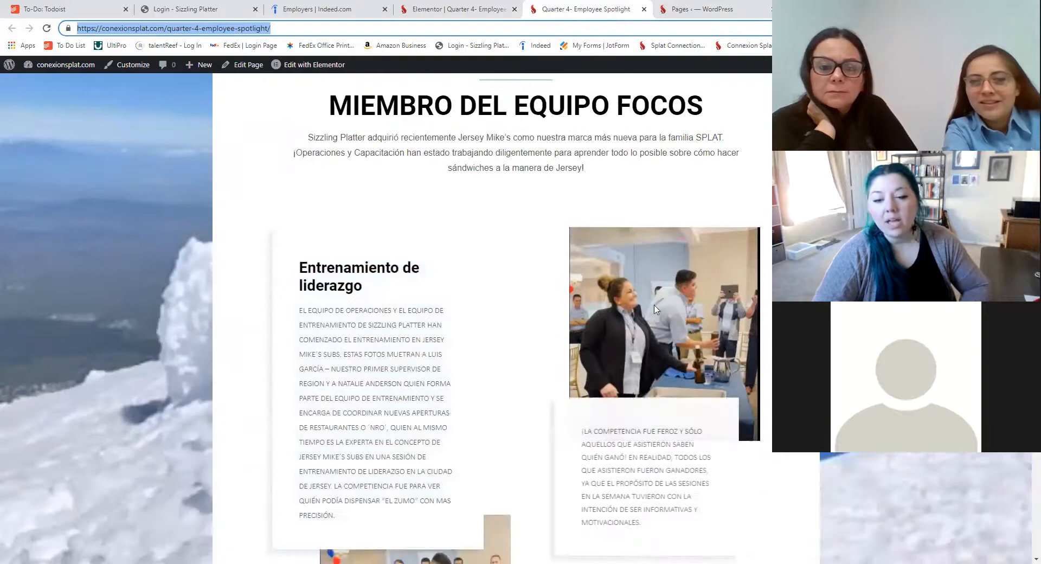
scroll(577, 300, down, 3)
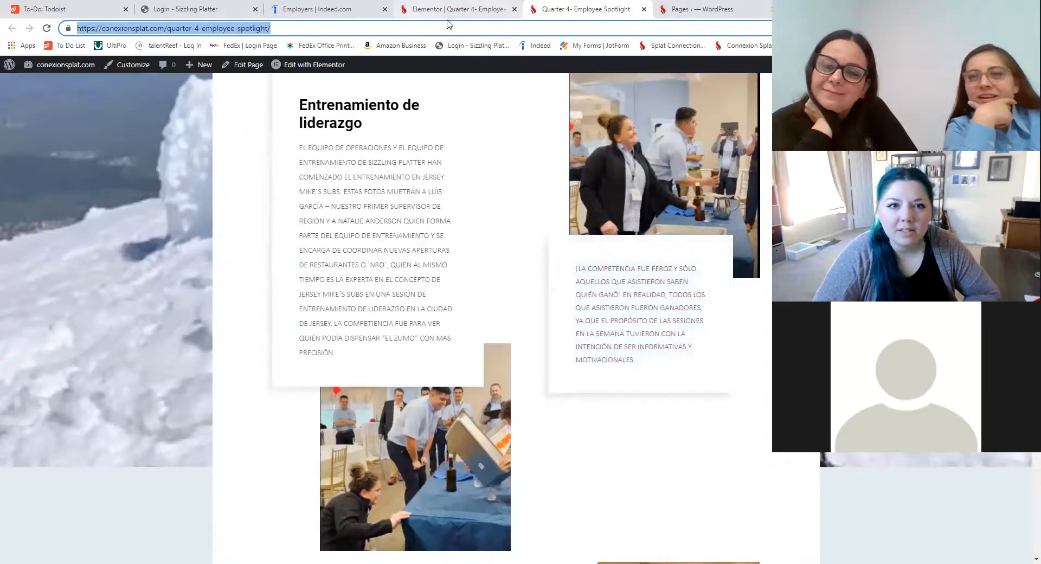
Open the motion effects settings of the "Entrenamiento de liderazgo" image box in the Elementor editor
click(414, 9)
click(570, 310)
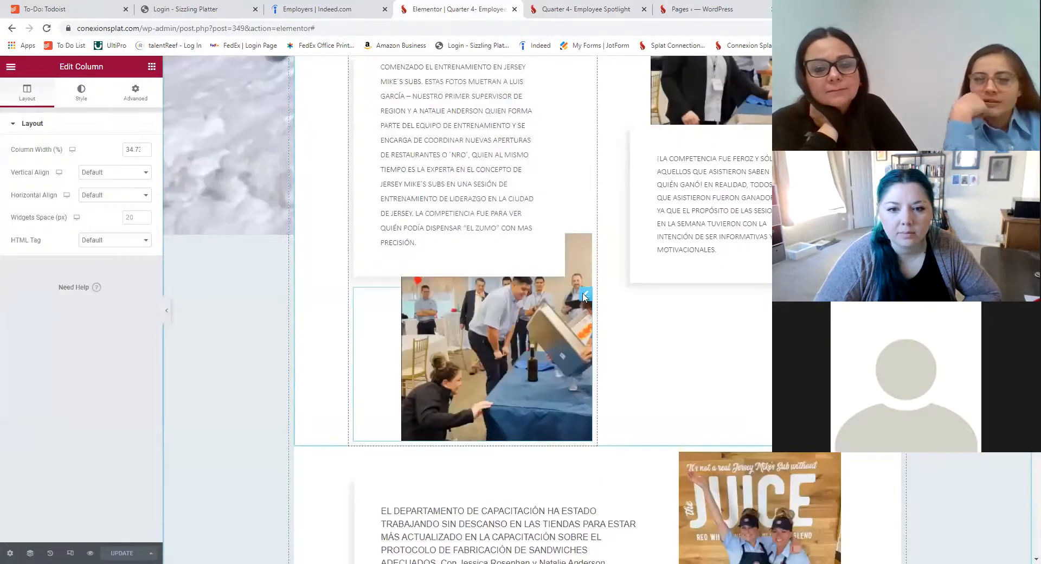
scroll(464, 224, up, 1)
click(451, 142)
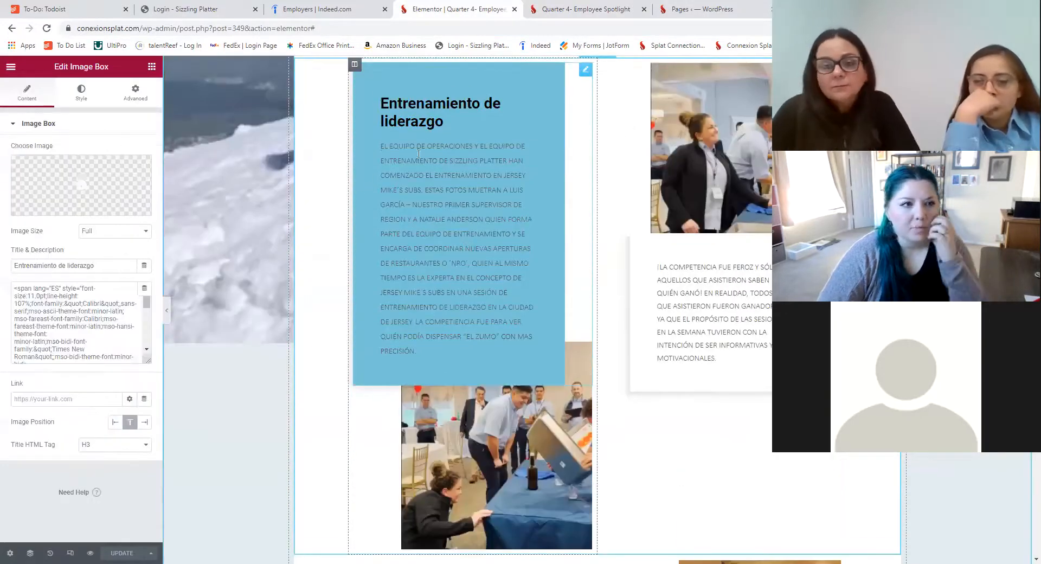
scroll(479, 151, up, 2)
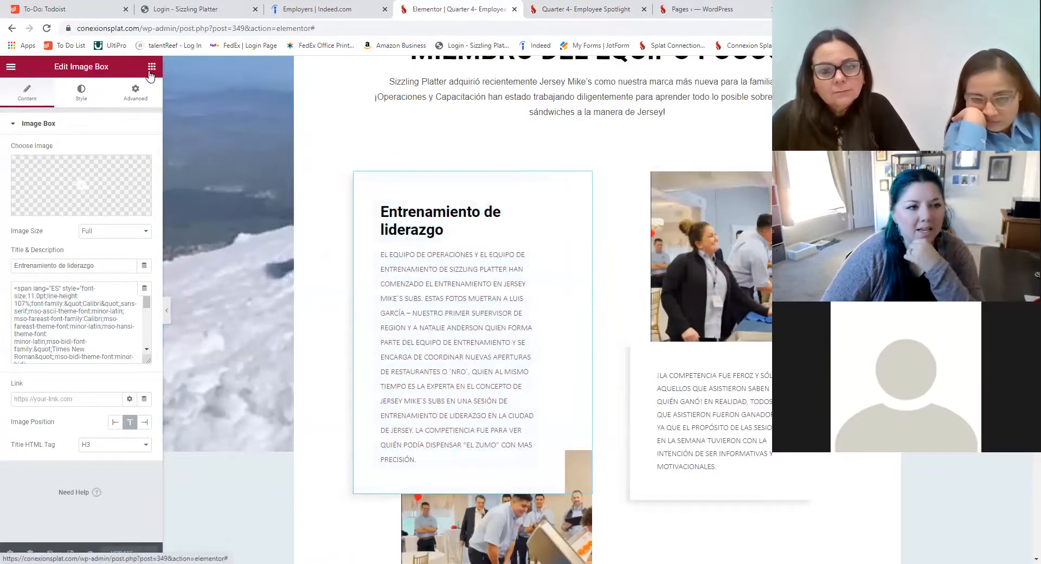
click(134, 94)
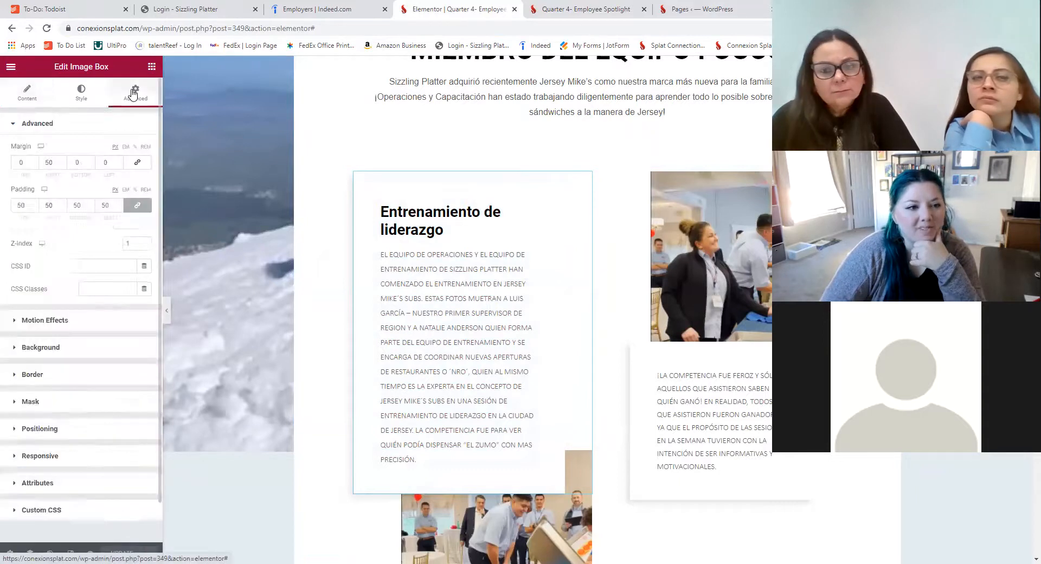
click(34, 321)
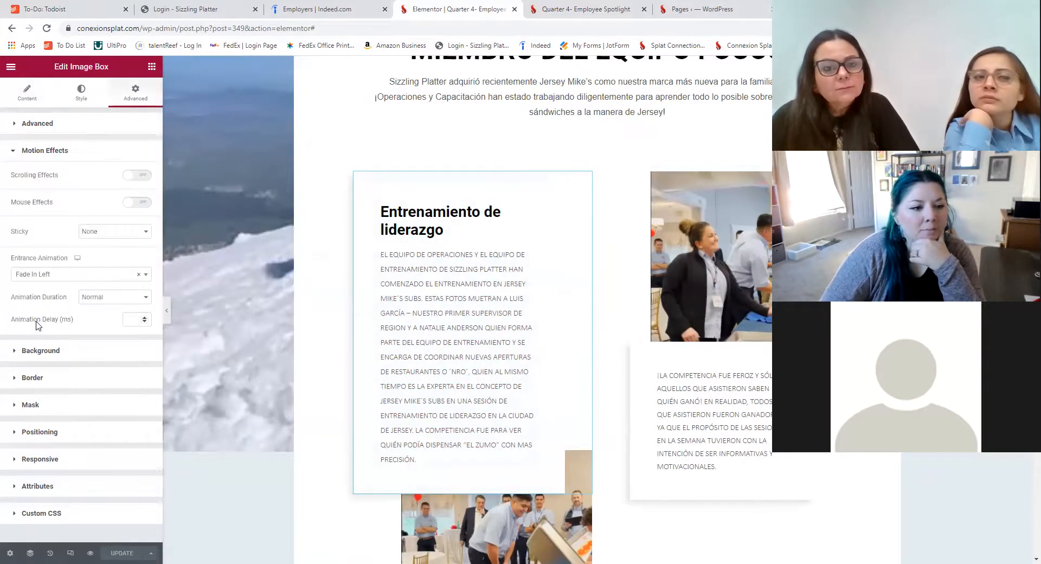
Try the Fade In Left, Fade In and Fade In Up entrance animations on the "Entrenamiento de liderazgo" box
click(35, 279)
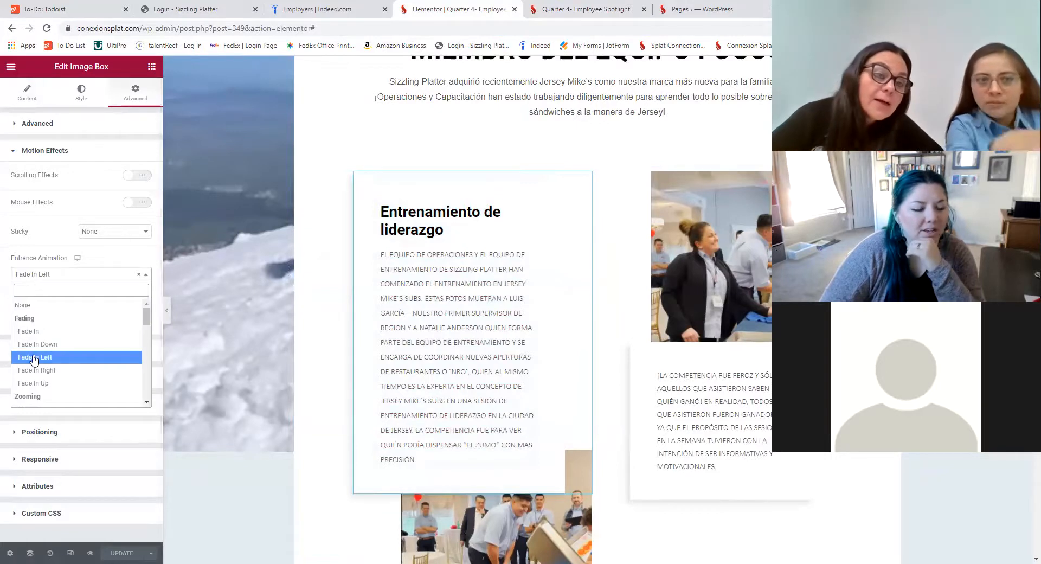
click(33, 359)
click(28, 276)
click(27, 328)
click(46, 277)
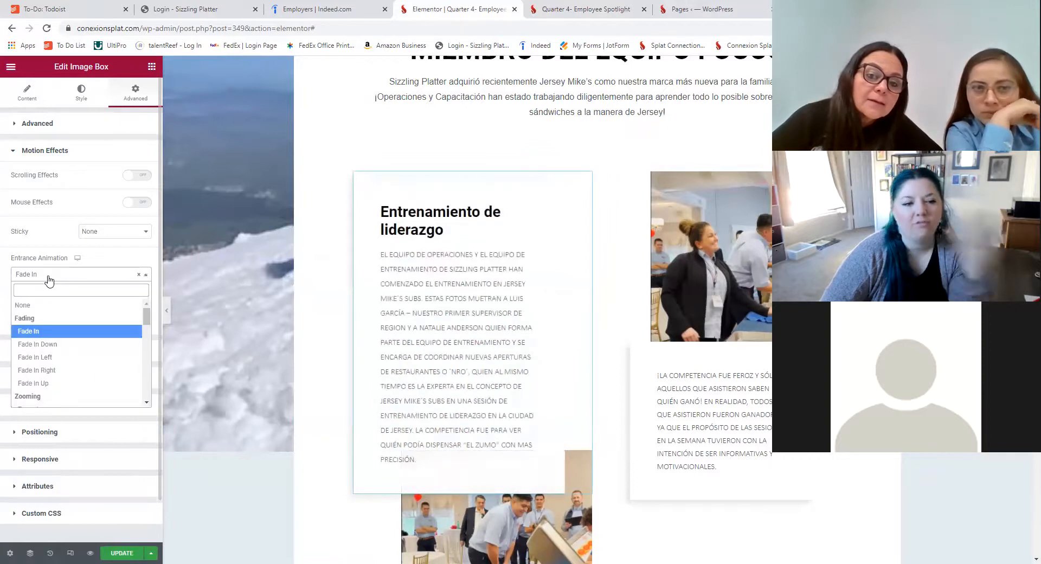
click(39, 388)
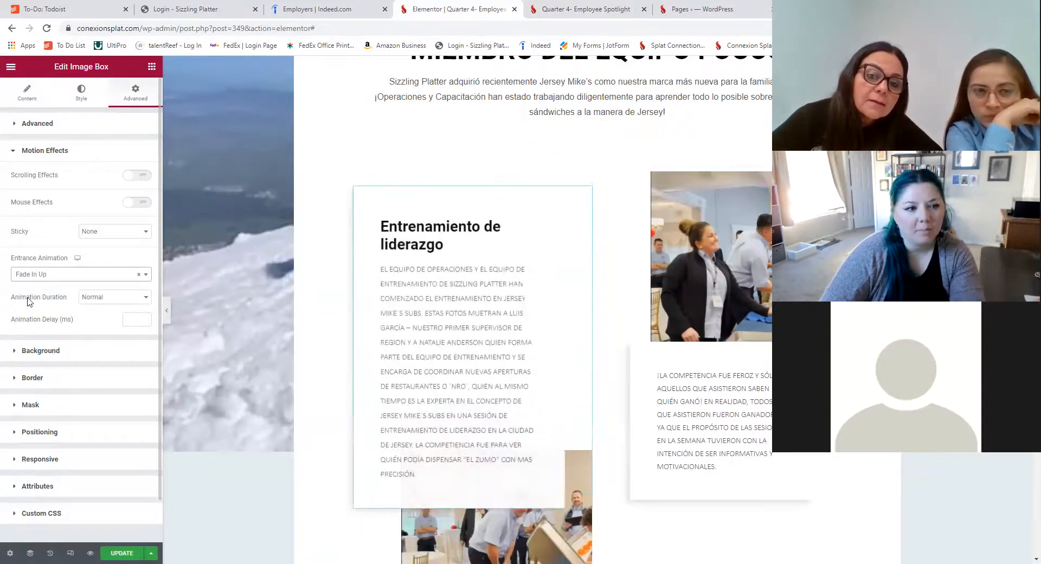
Try the Flash, Shake and Jello attention-seeker animations on the "Entrenamiento de liderazgo" box
click(40, 275)
scroll(78, 368, down, 2)
scroll(78, 368, down, 5)
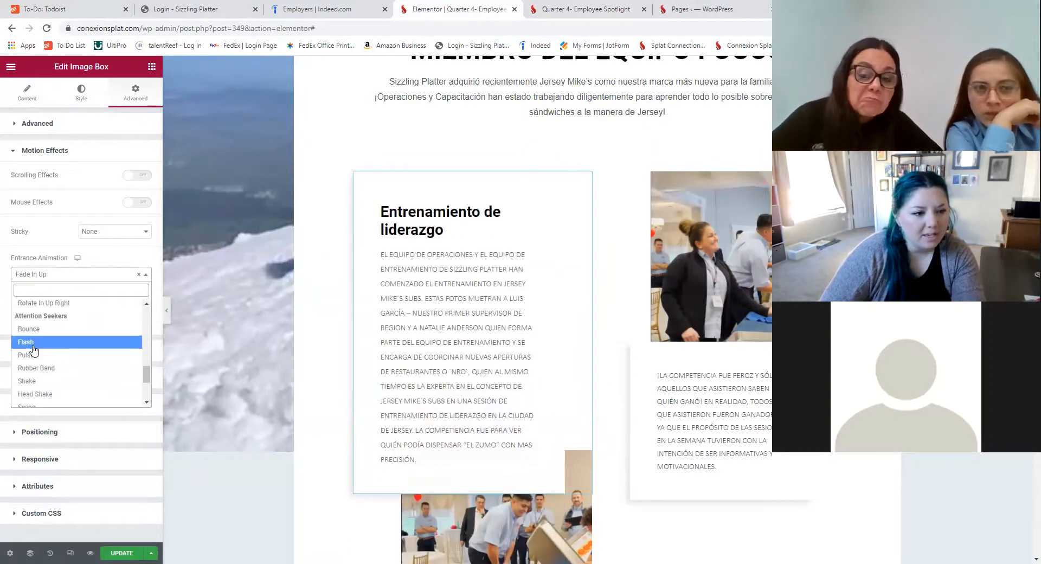
click(55, 340)
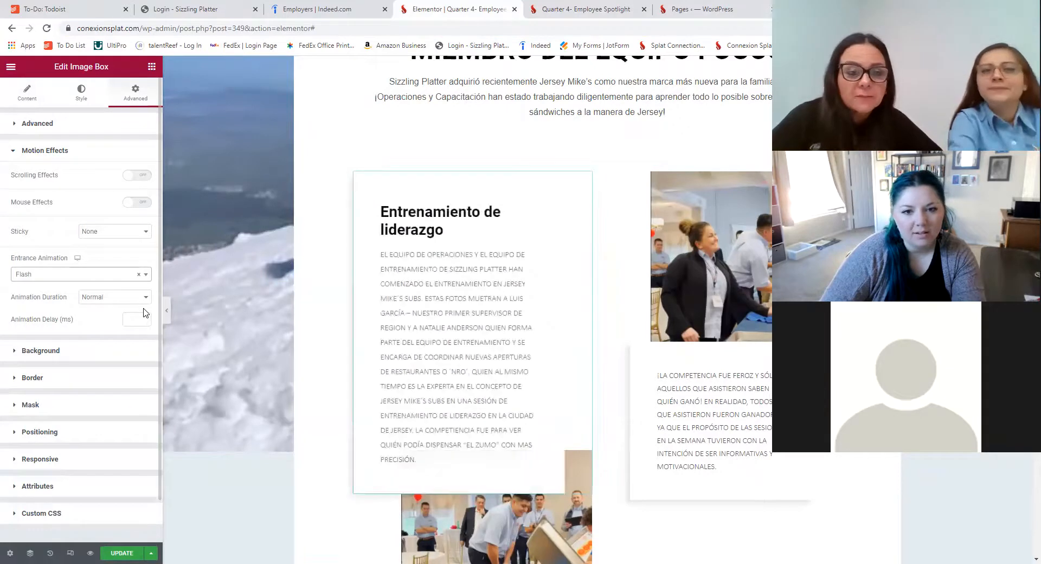
click(59, 277)
click(37, 360)
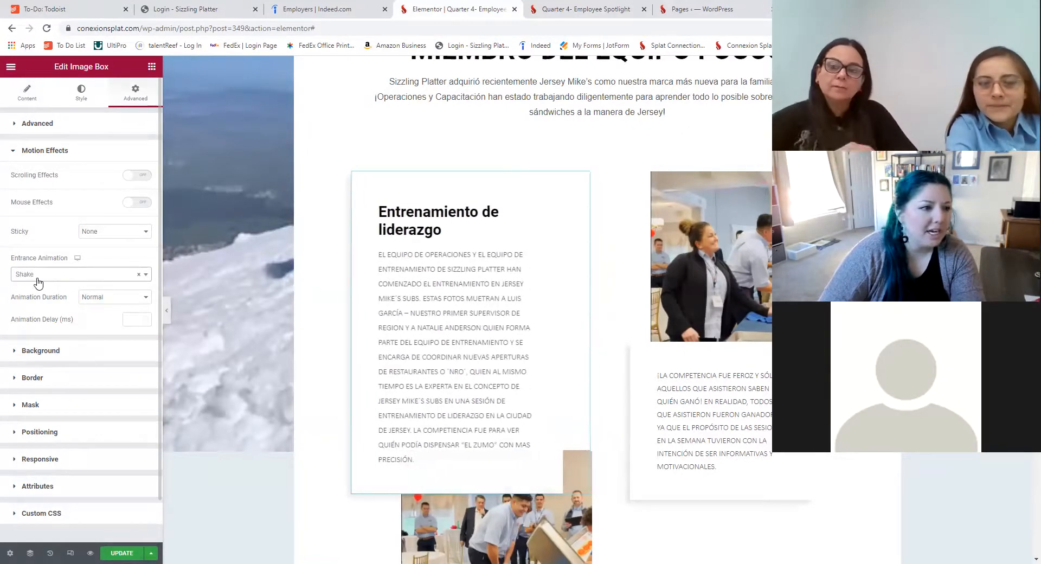
click(57, 275)
click(33, 383)
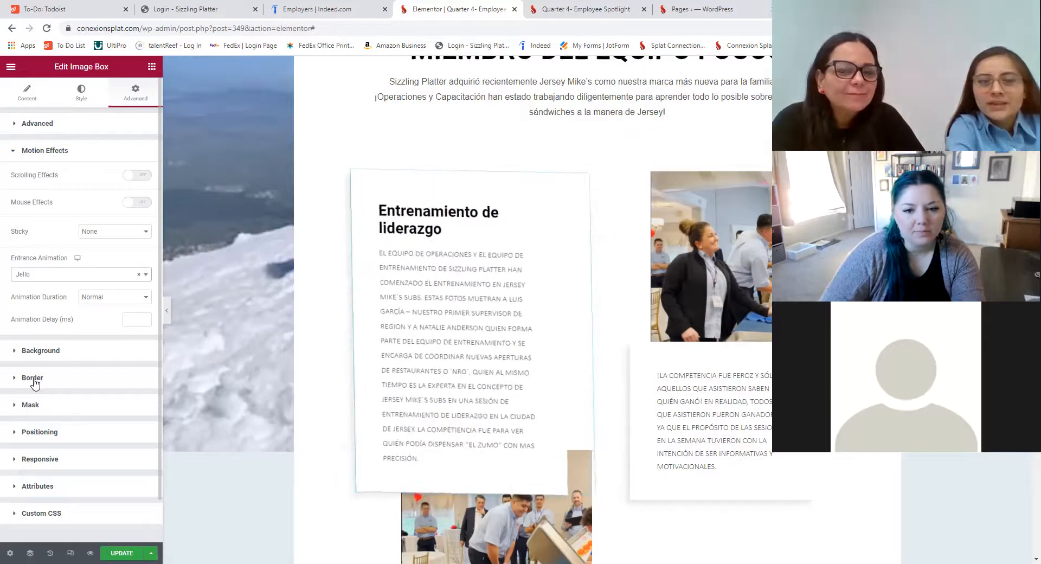
Set the entrance animation of the "Entrenamiento de liderazgo" box to Fade In Up
click(51, 277)
scroll(62, 349, up, 10)
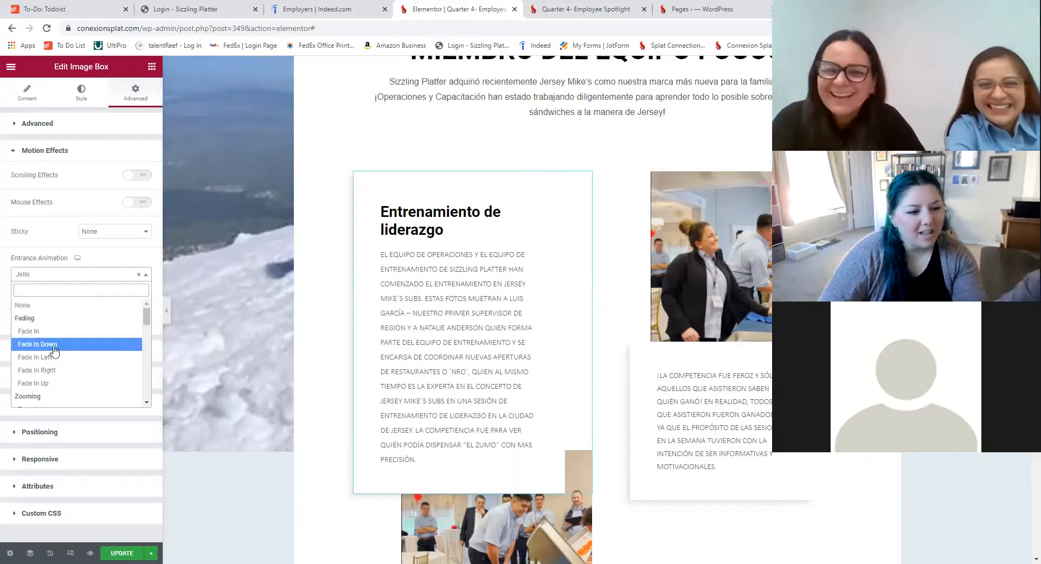
click(45, 383)
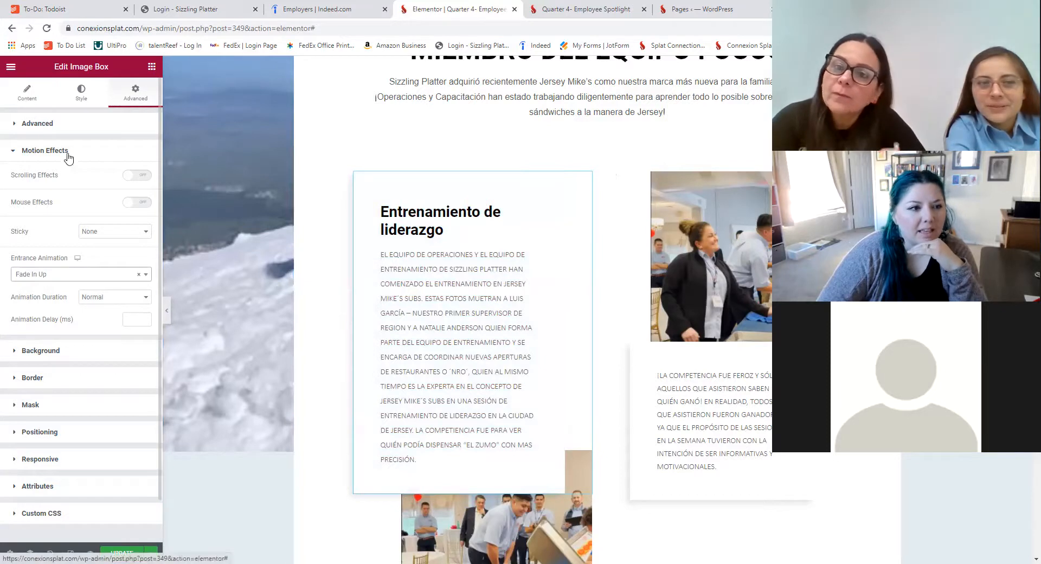
click(12, 152)
click(14, 152)
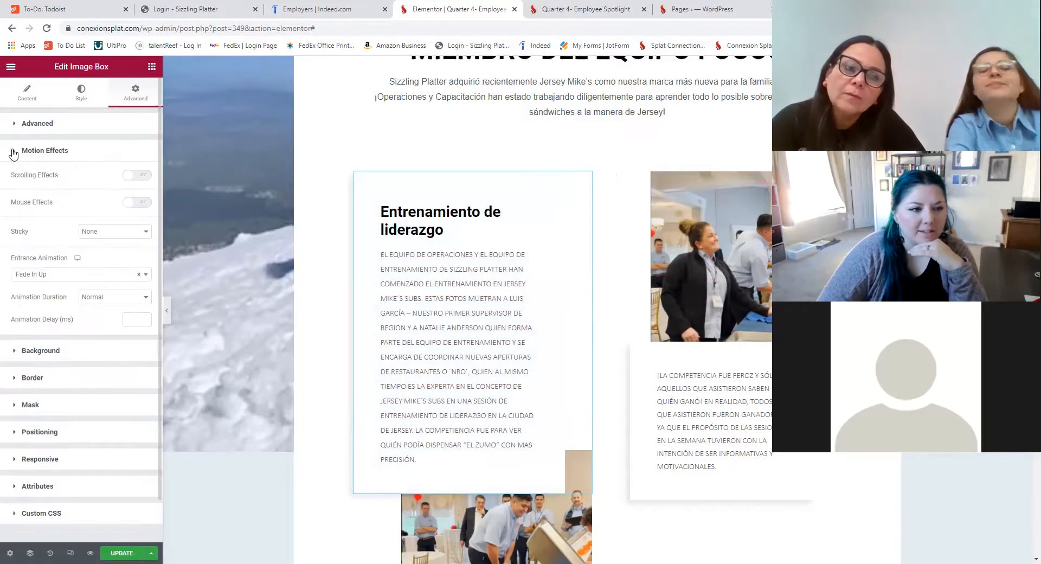
click(95, 279)
click(95, 279)
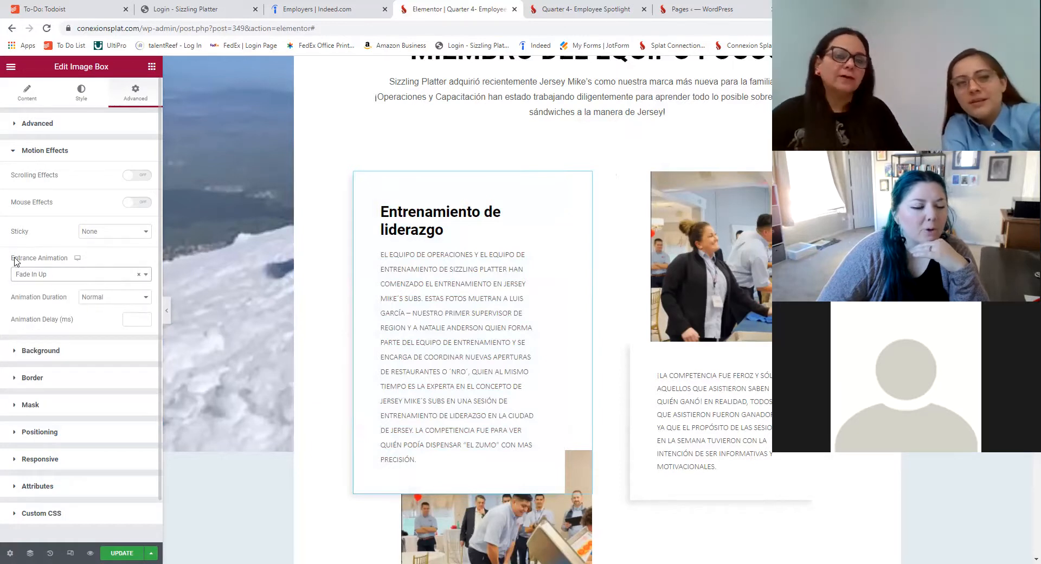
drag(10, 262, 69, 264)
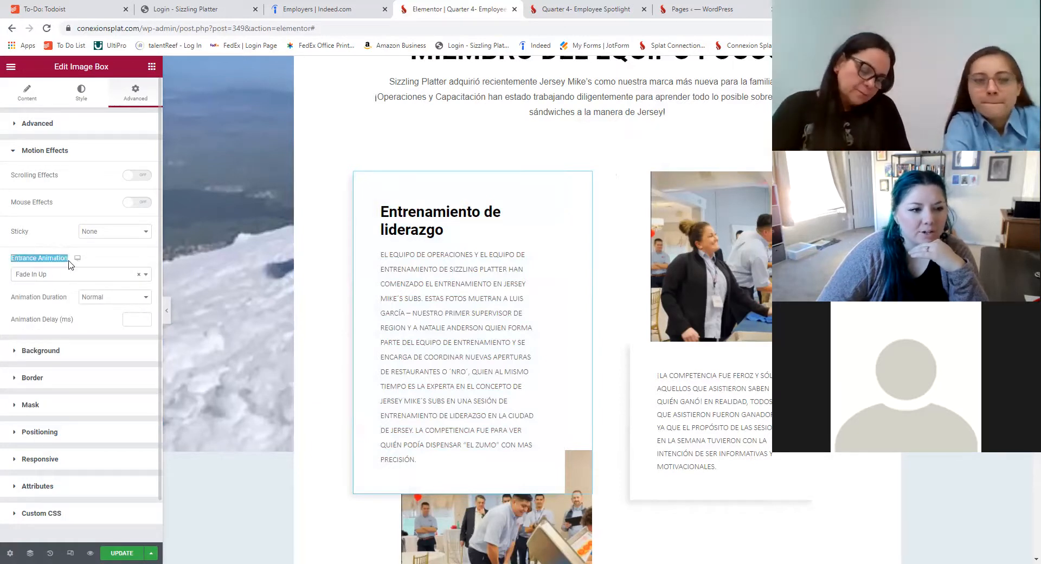
click(71, 277)
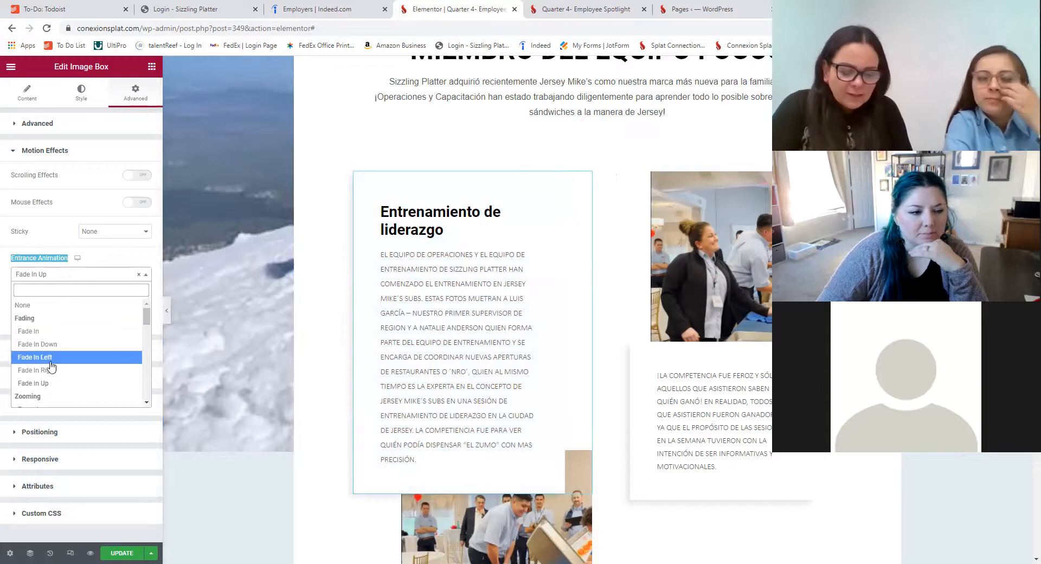
click(51, 383)
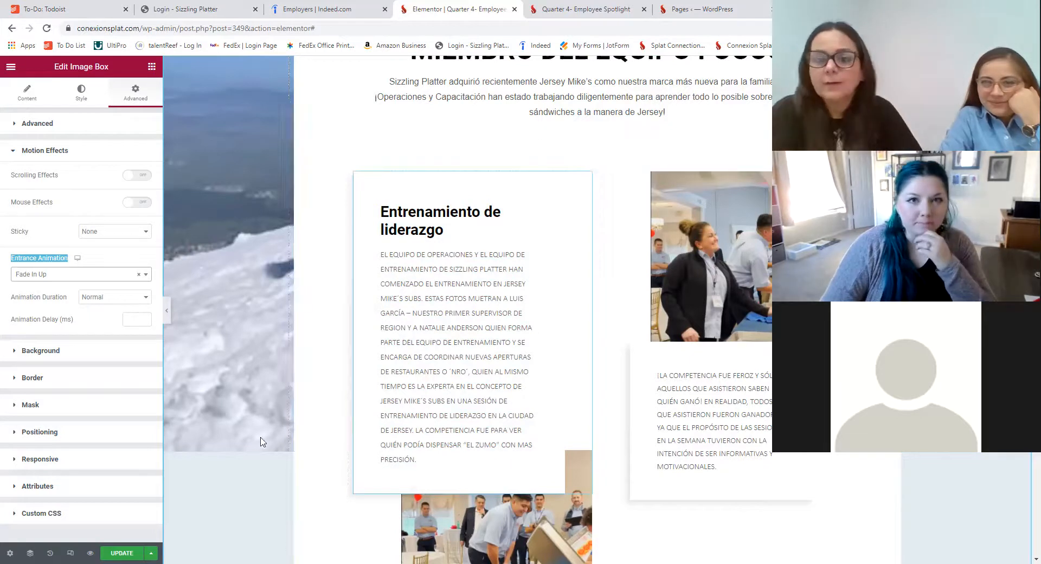
Try to open the Quarter 4- Landing Page draft in Elementor from the WordPress pages list
scroll(607, 229, down, 1)
scroll(606, 228, down, 10)
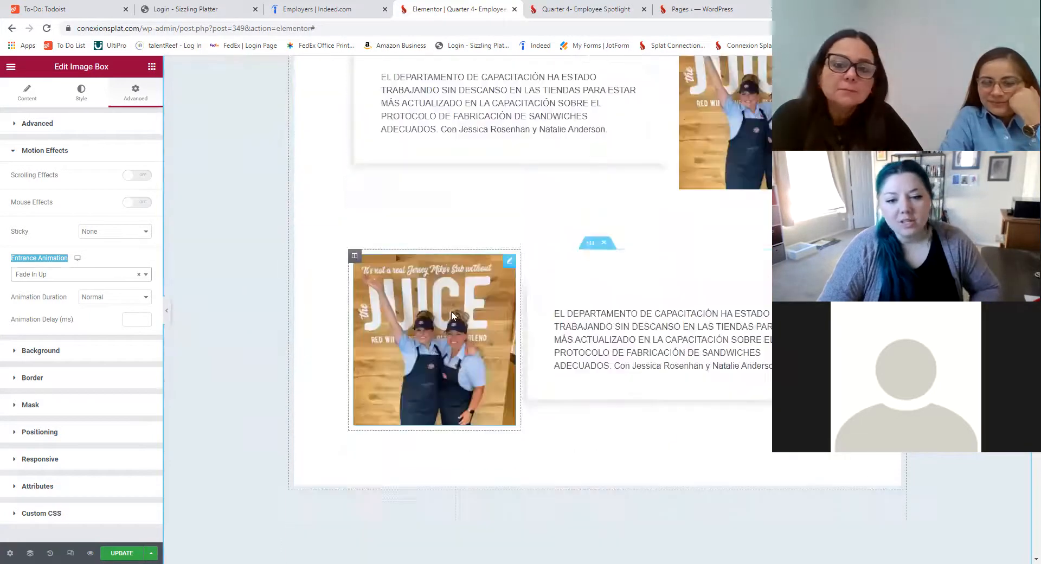
click(665, 15)
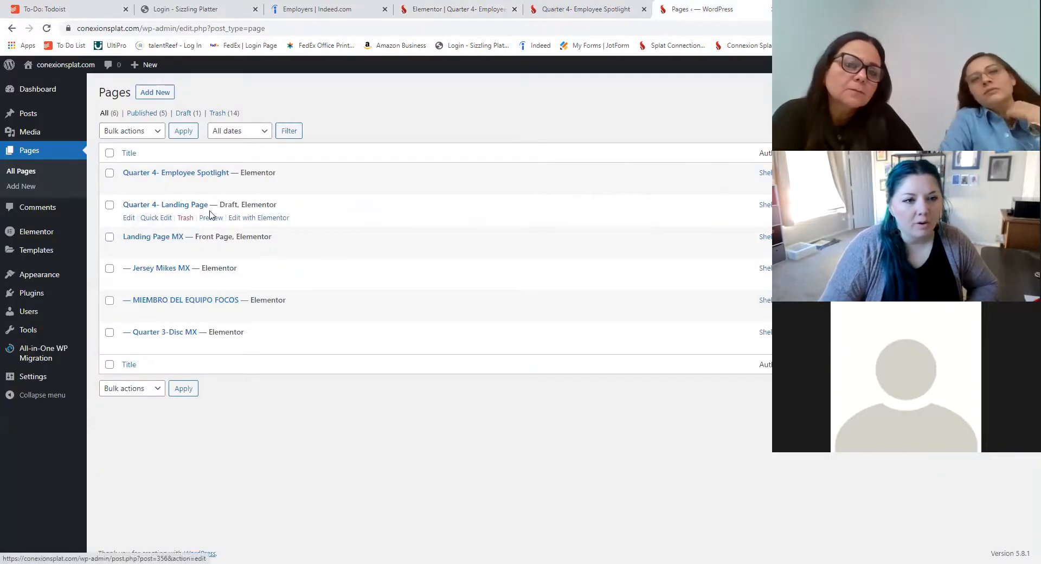
click(273, 218)
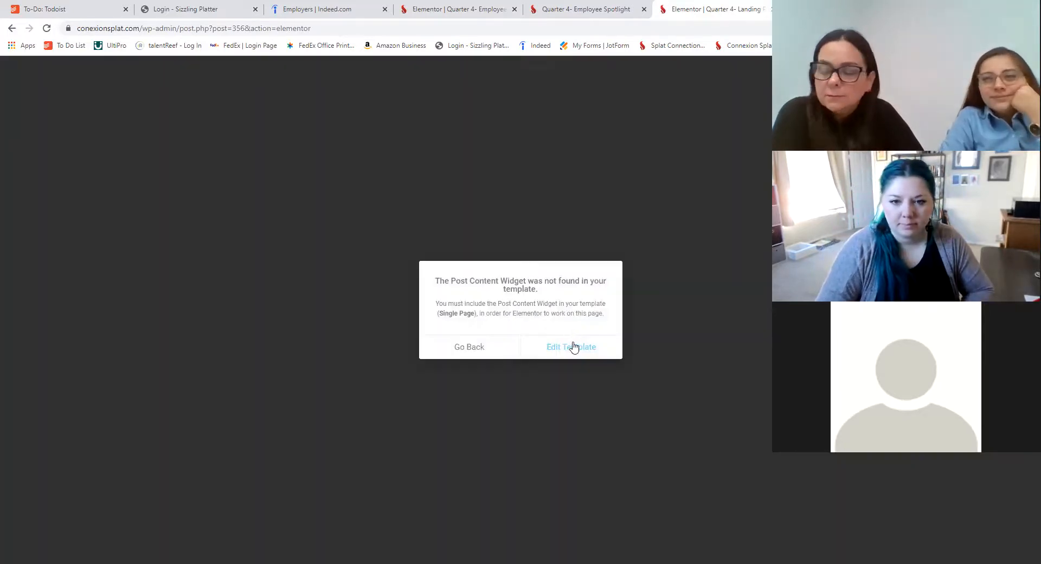
click(574, 347)
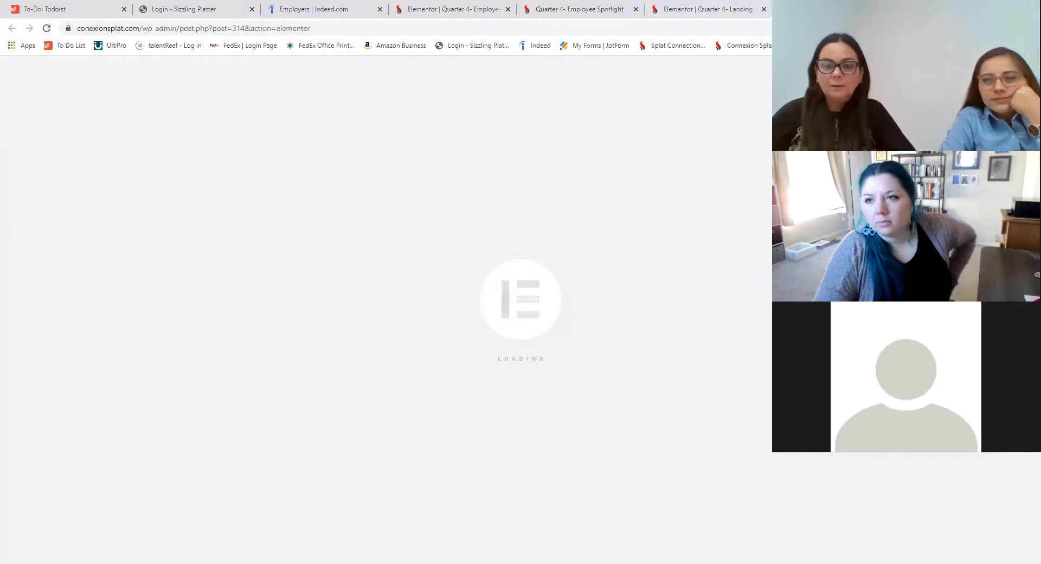
click(892, 9)
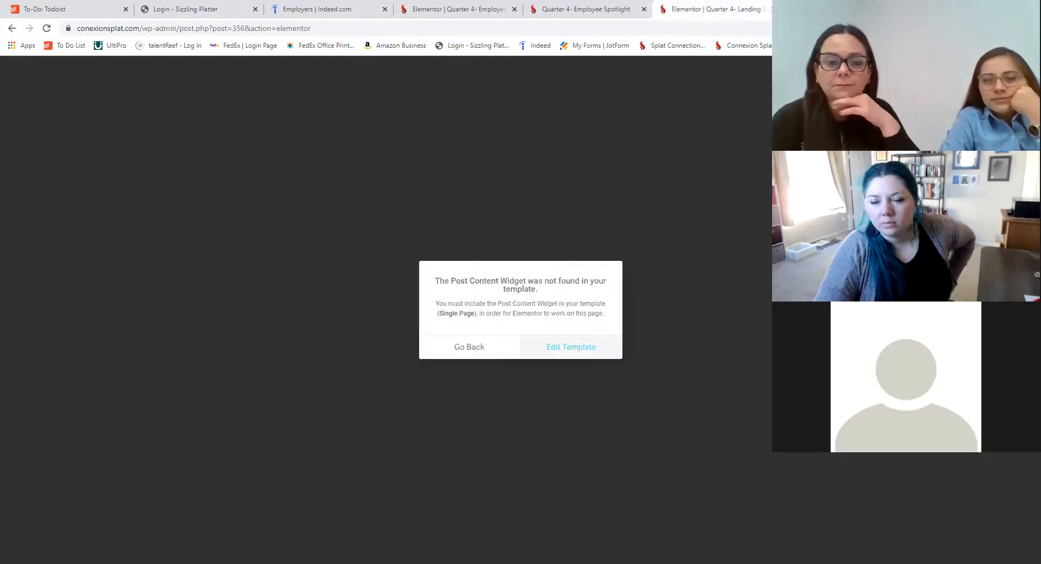
click(470, 348)
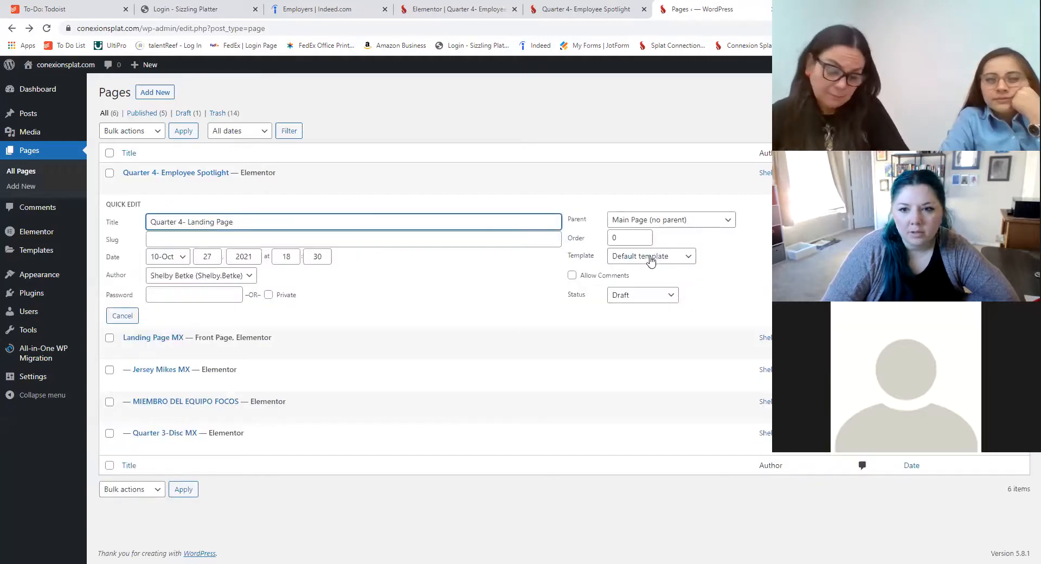
Try to change the Quarter 4- Landing Page template to Elementor Full Width through Quick Edit
click(650, 257)
click(649, 293)
click(1006, 315)
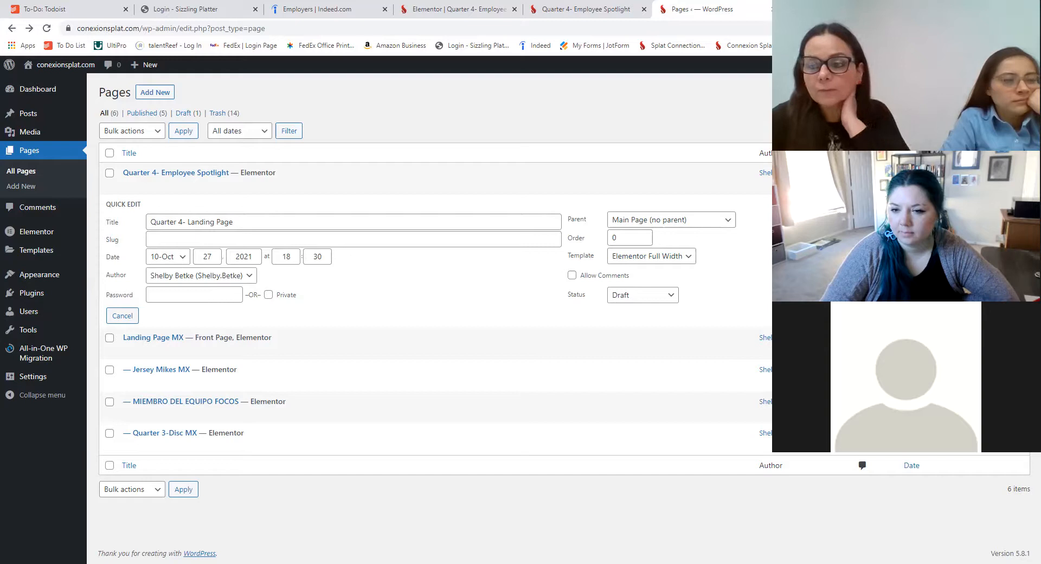
click(670, 293)
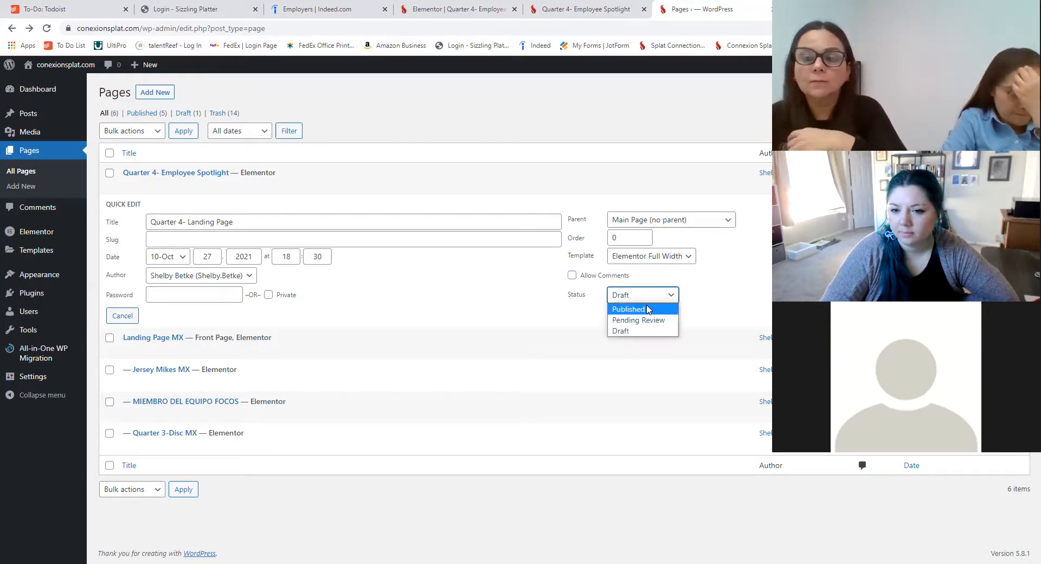
click(765, 274)
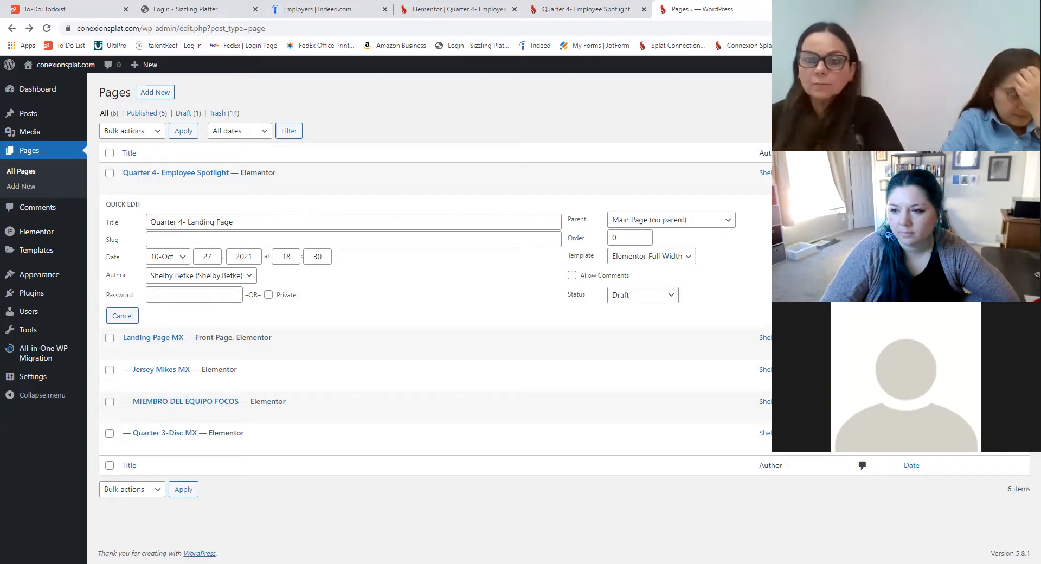
click(653, 258)
click(655, 292)
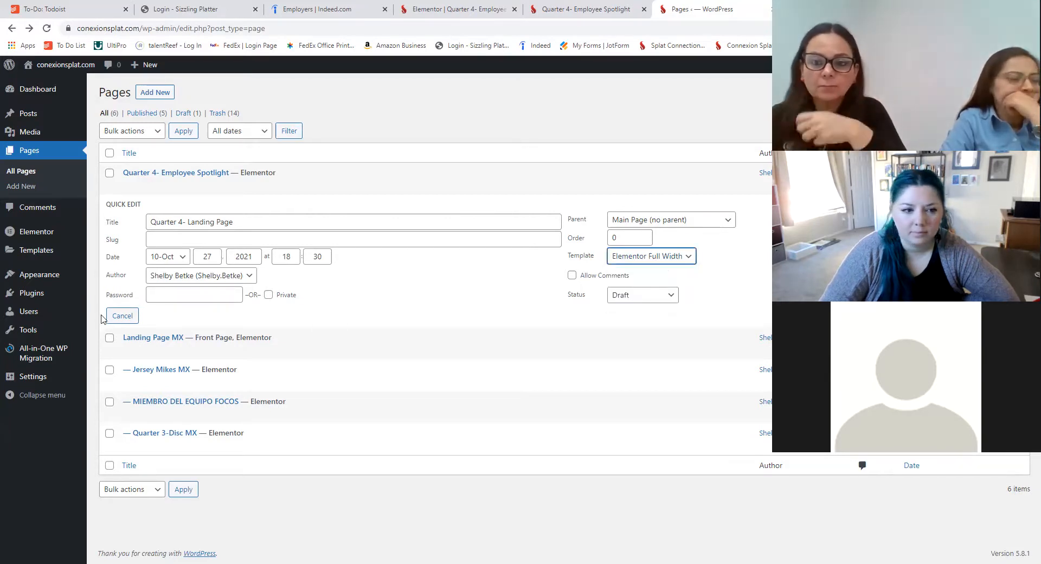
click(122, 316)
Open the Single Page template used by the Quarter 4- Landing Page in Elementor and go to its article cards
click(255, 218)
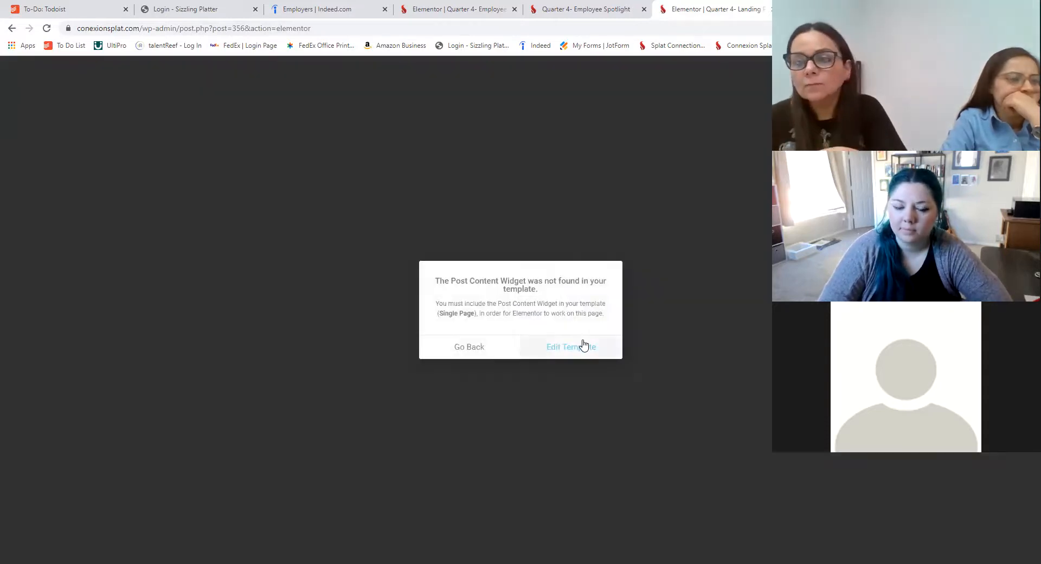
click(583, 345)
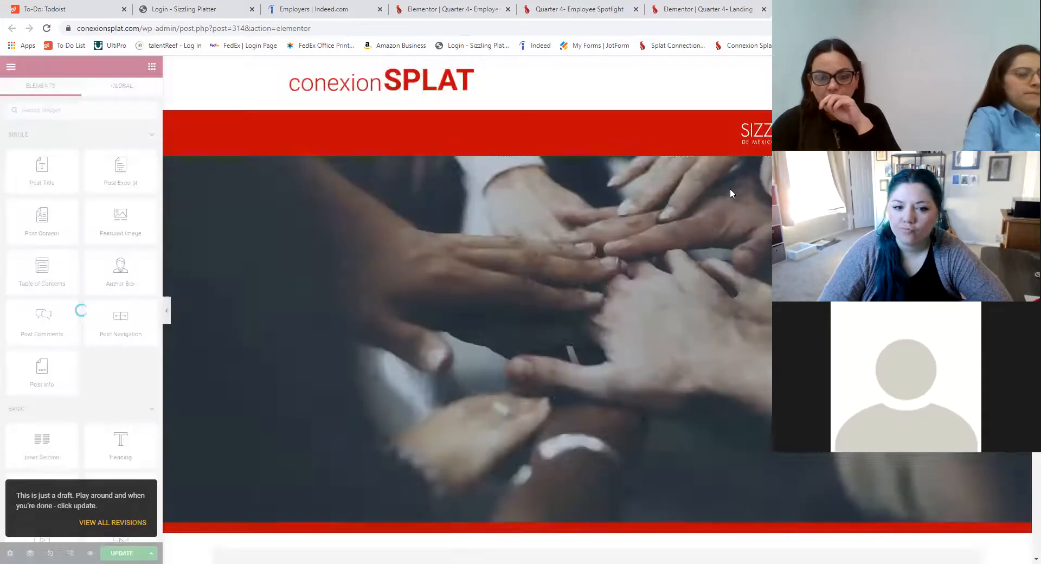
scroll(459, 234, down, 10)
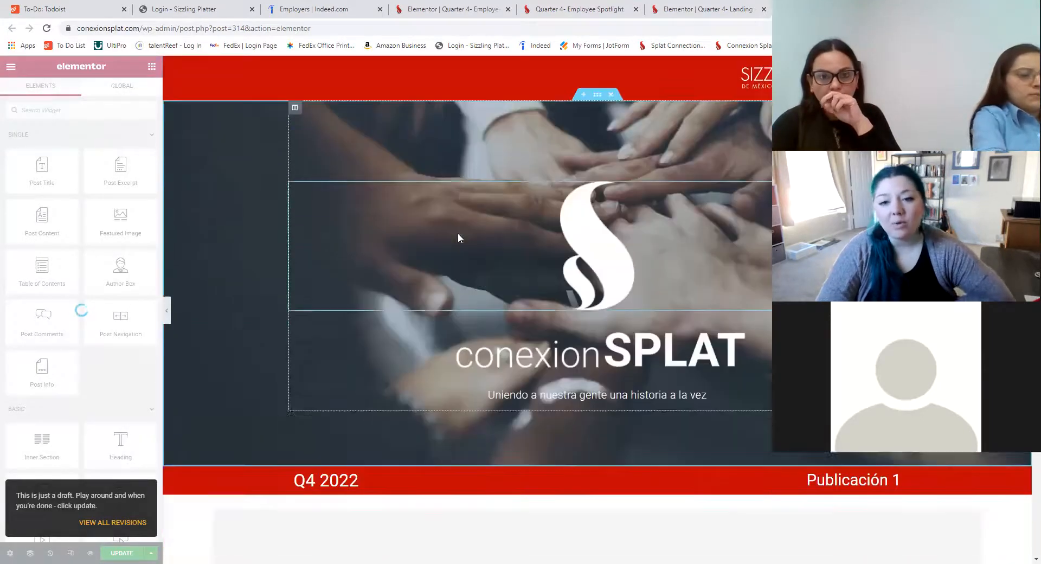
scroll(459, 237, down, 15)
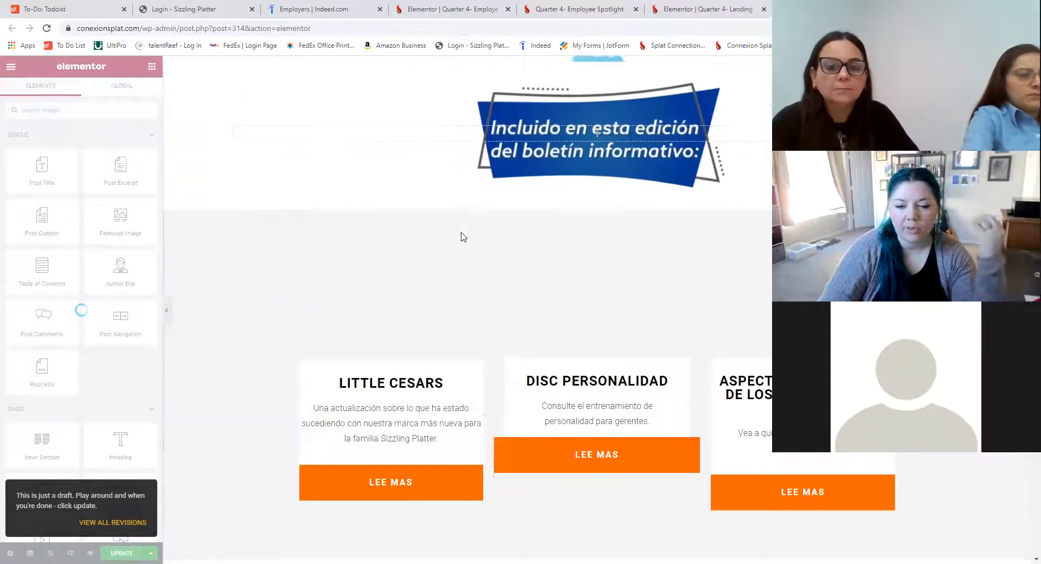
scroll(462, 235, up, 20)
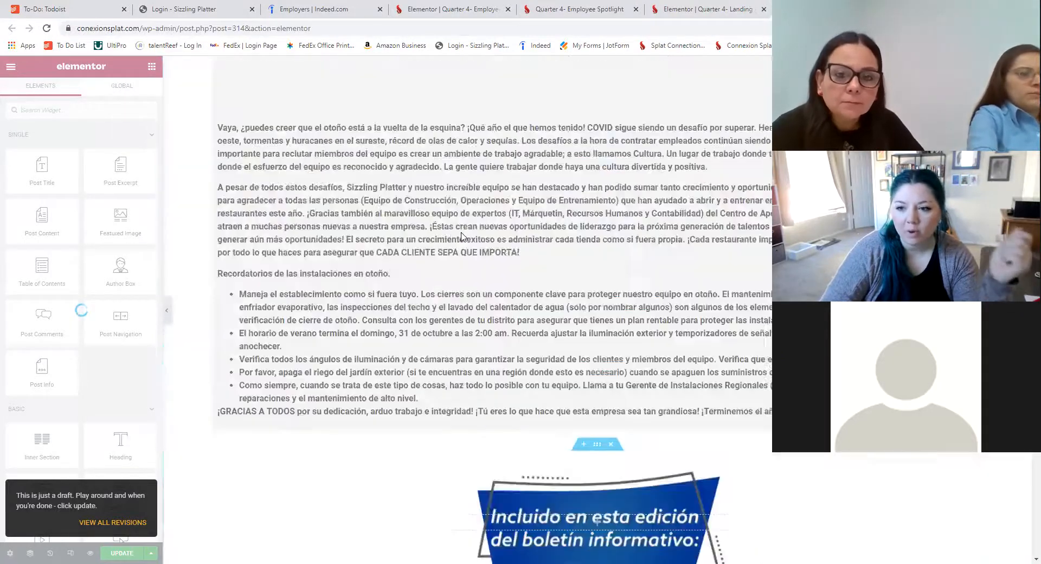
scroll(465, 232, down, 15)
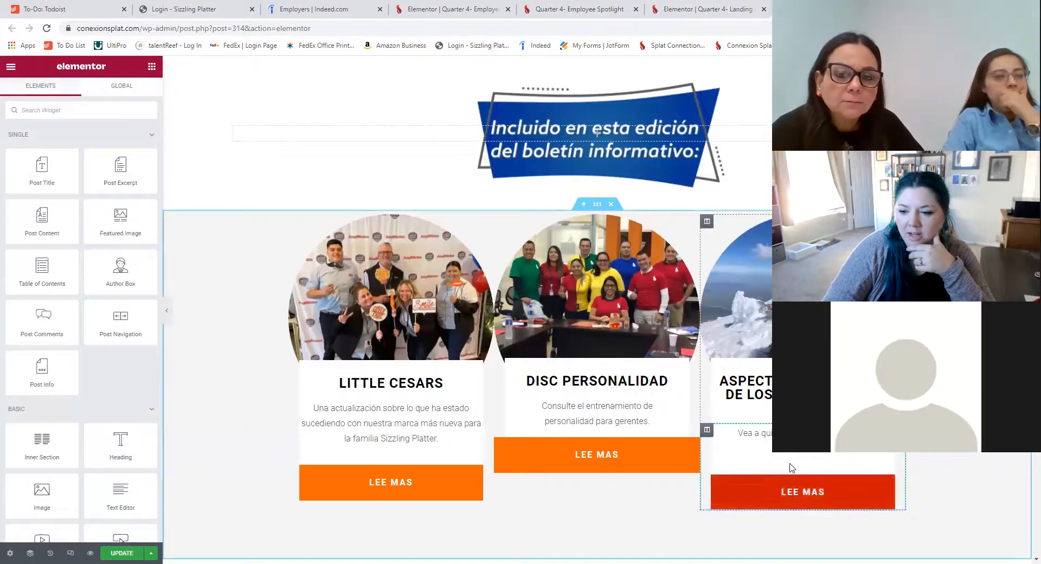
scroll(890, 492, down, 2)
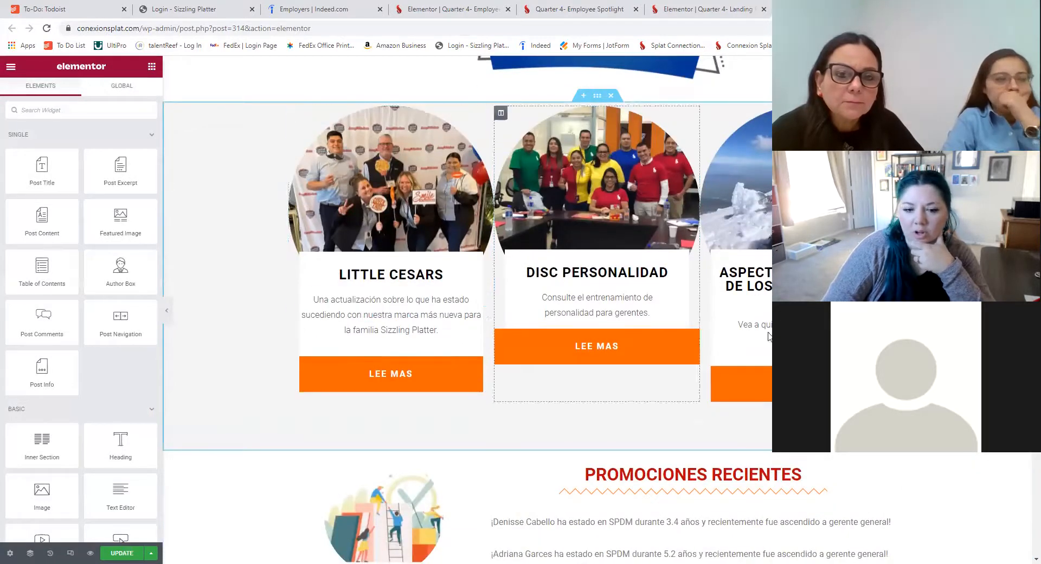
scroll(570, 324, up, 6)
scroll(569, 323, down, 7)
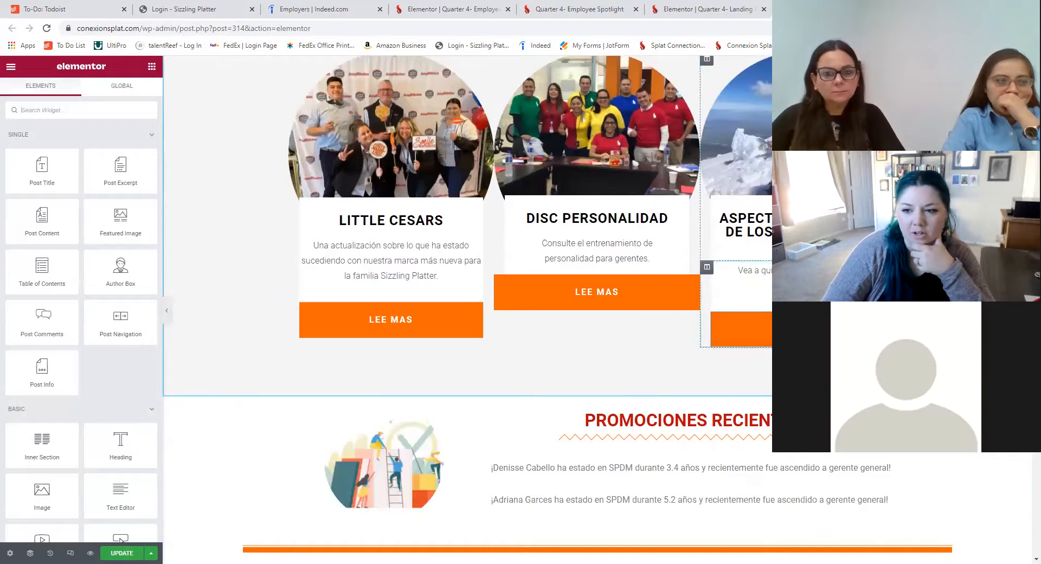
Link the third article card's "Lee mas" button to the quarter-4-employee-spotlight page URL and update the template
click(754, 332)
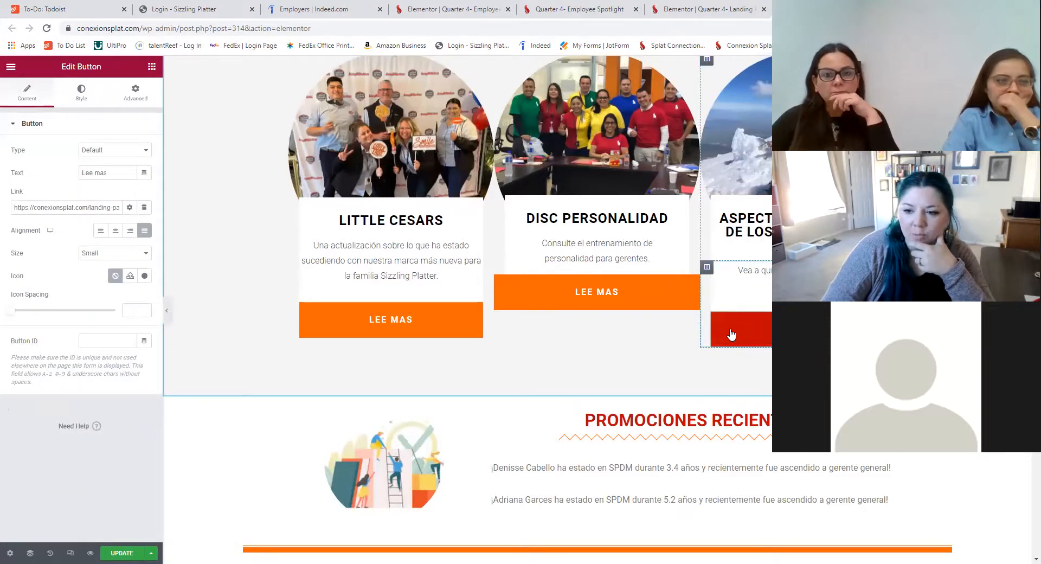
click(69, 205)
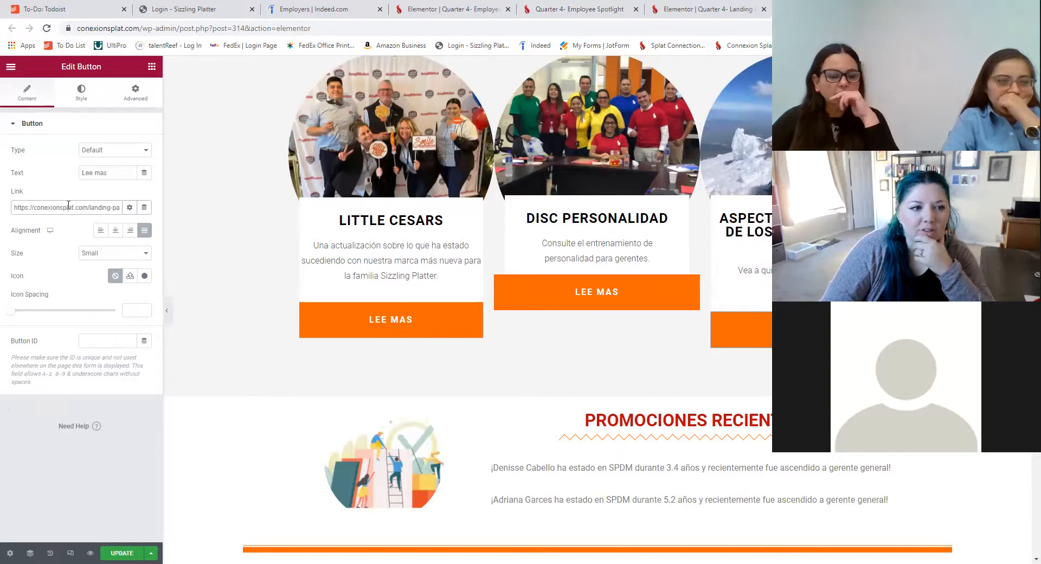
key(ctrl+a)
key(ctrl+v)
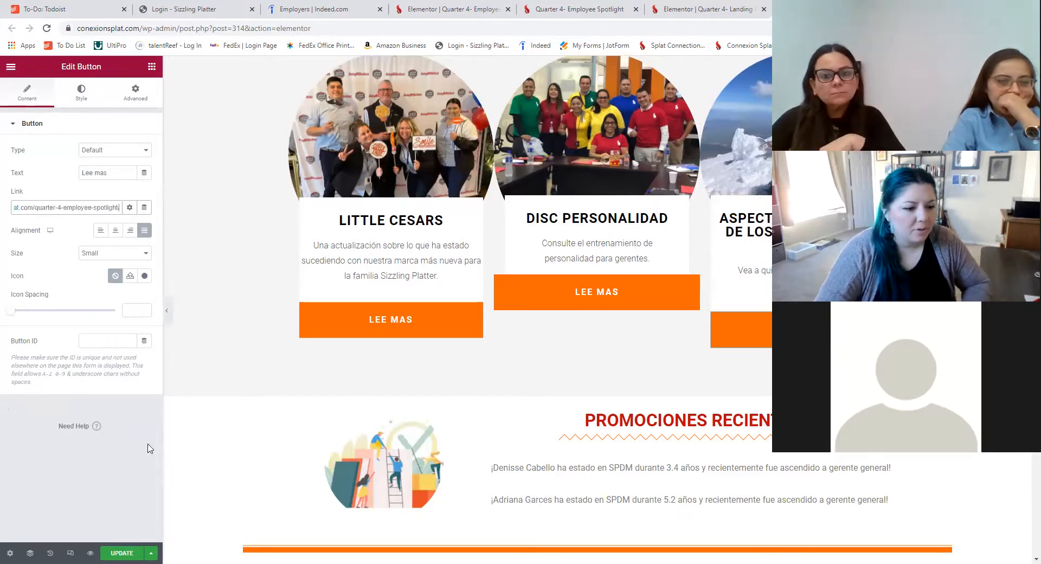
click(130, 552)
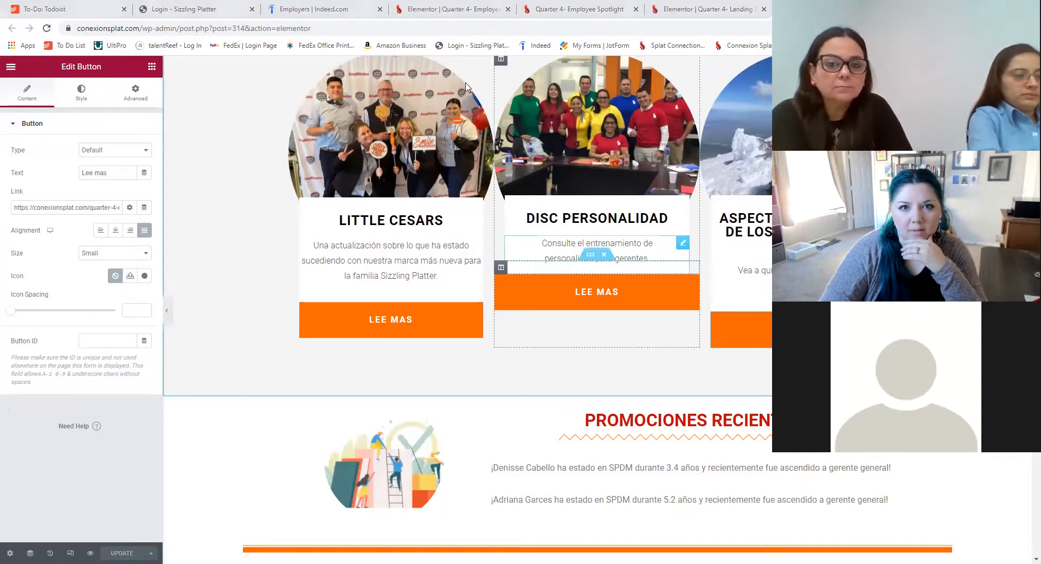
Look over the Quarter 4- Employee Spotlight page in the Elementor editor and in its published view
click(450, 9)
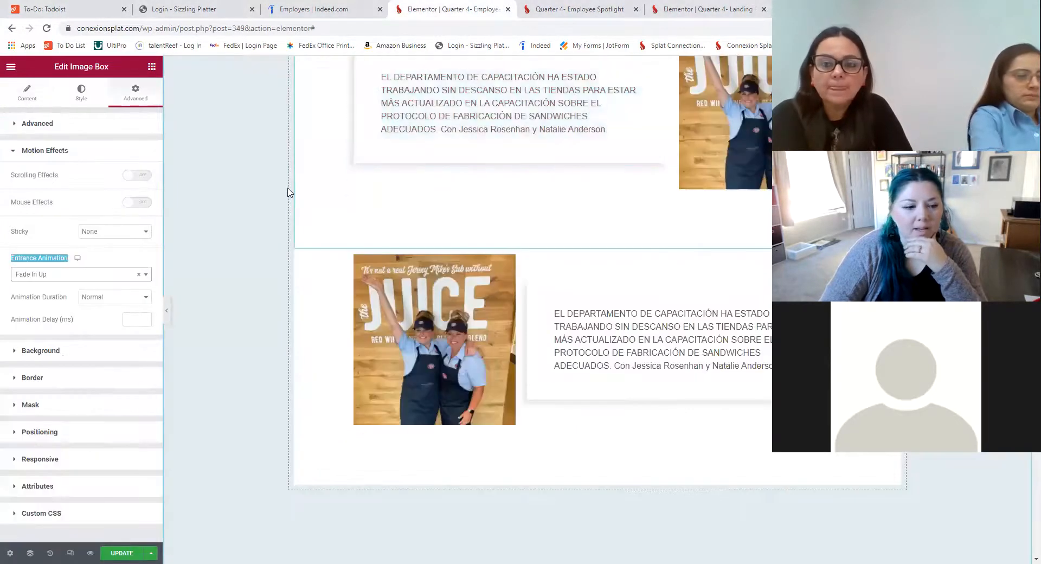
scroll(558, 58, up, 2)
click(547, 11)
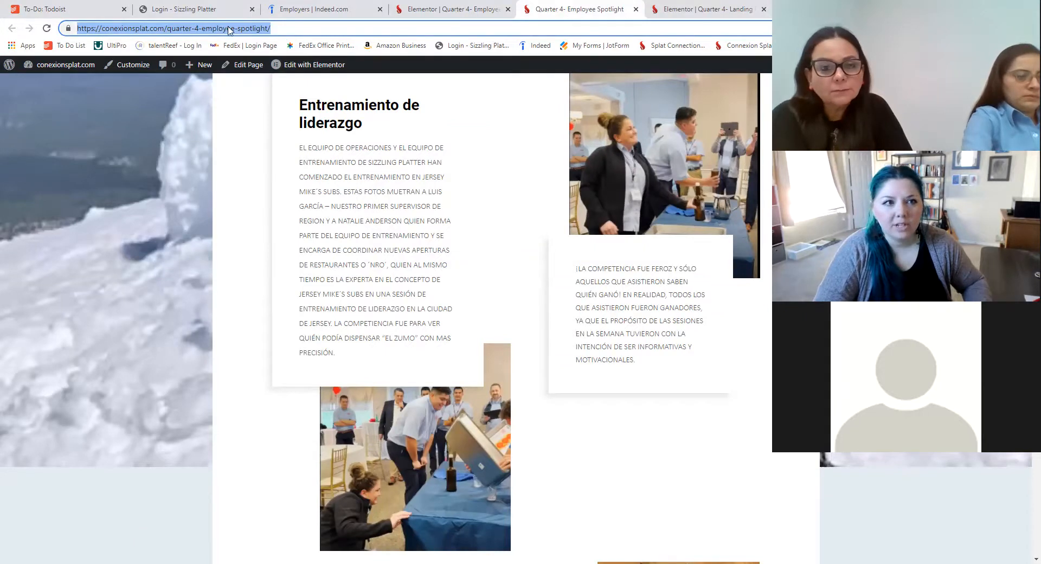
scroll(580, 305, up, 8)
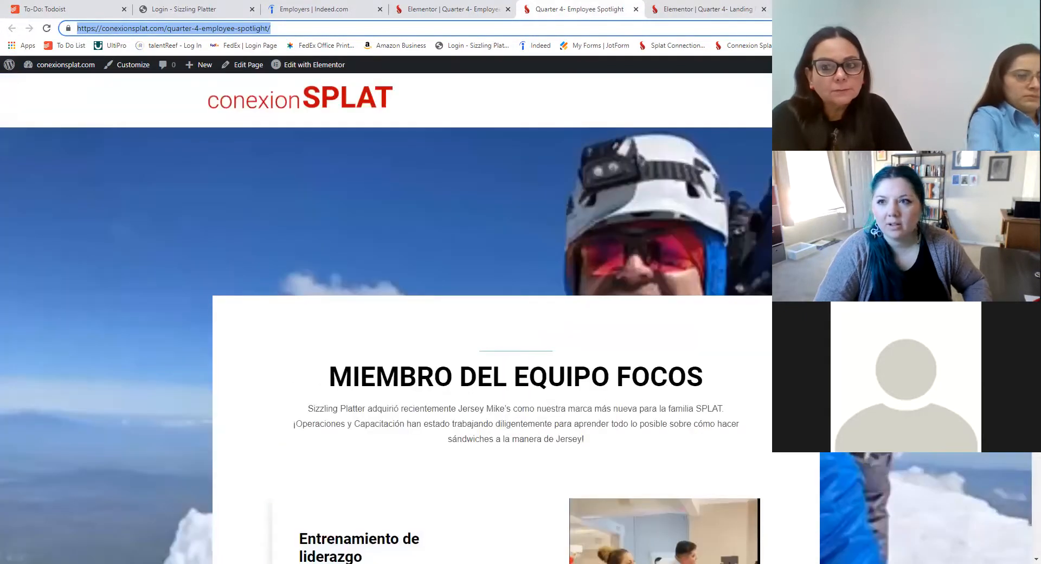
Leave the Single Page template and go back from the blocked Quarter 4- Landing Page editor to the pages list
click(832, 9)
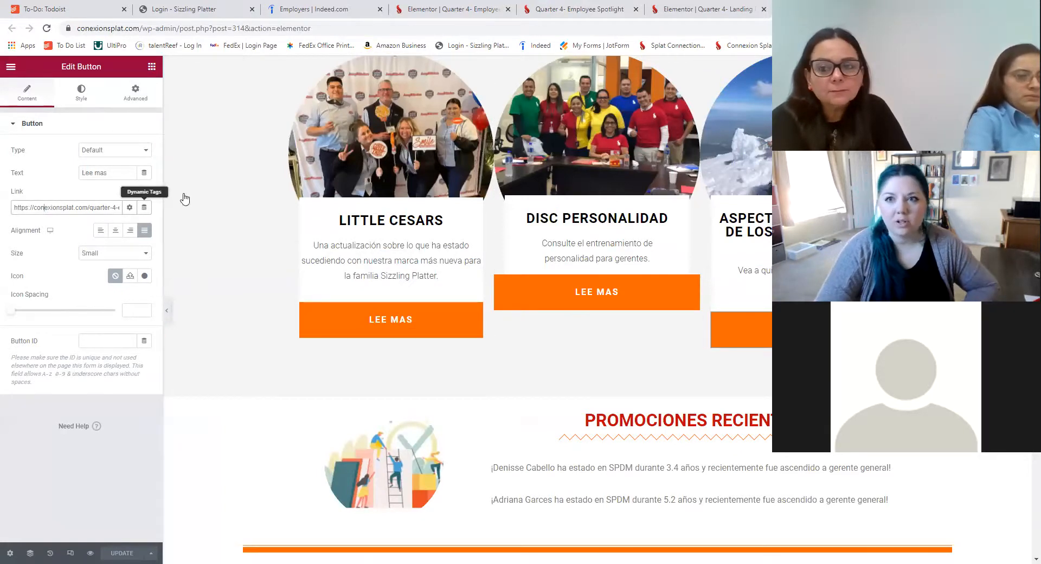
scroll(579, 302, down, 5)
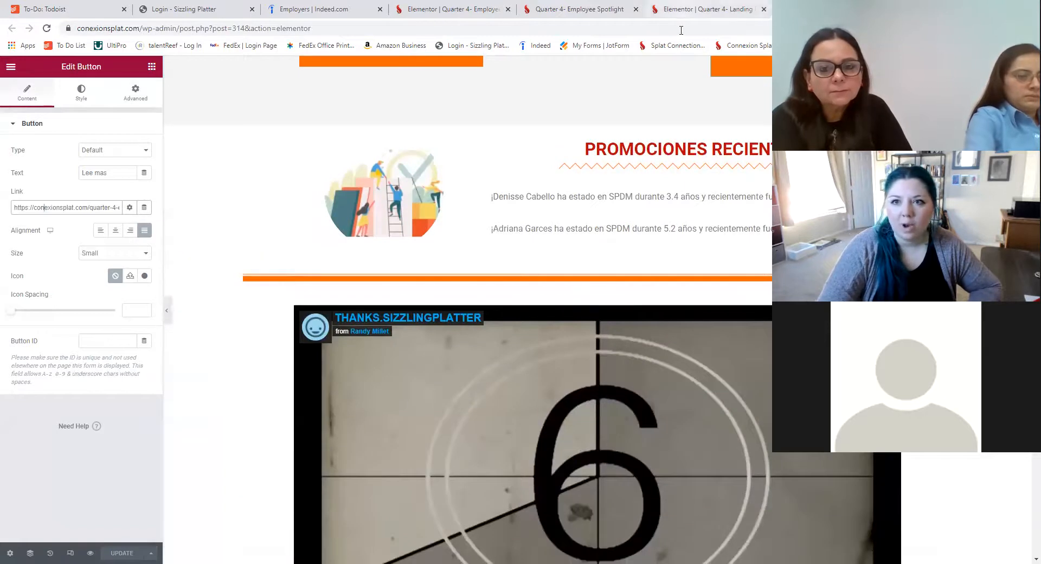
click(682, 10)
click(451, 347)
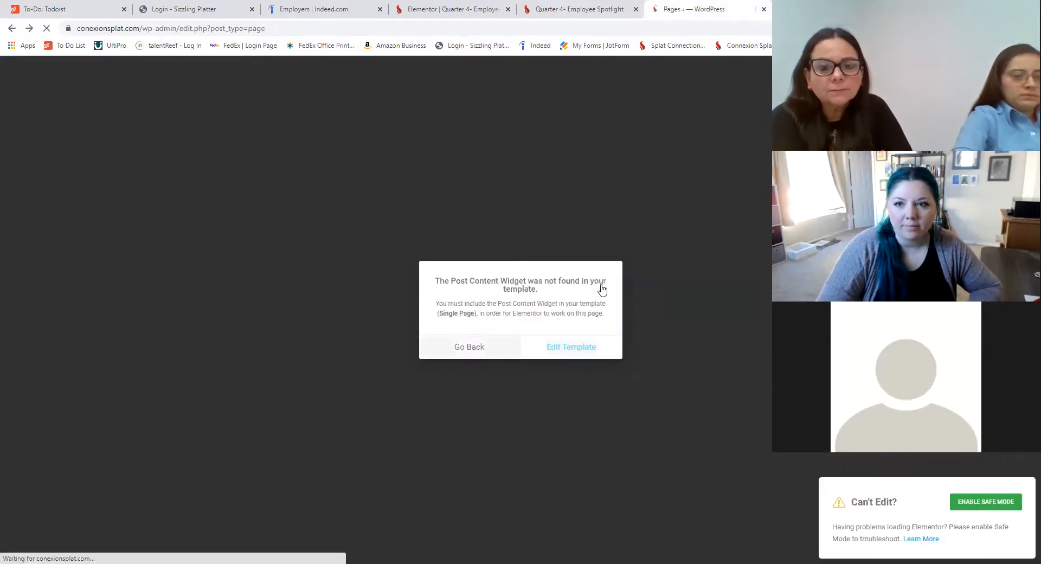